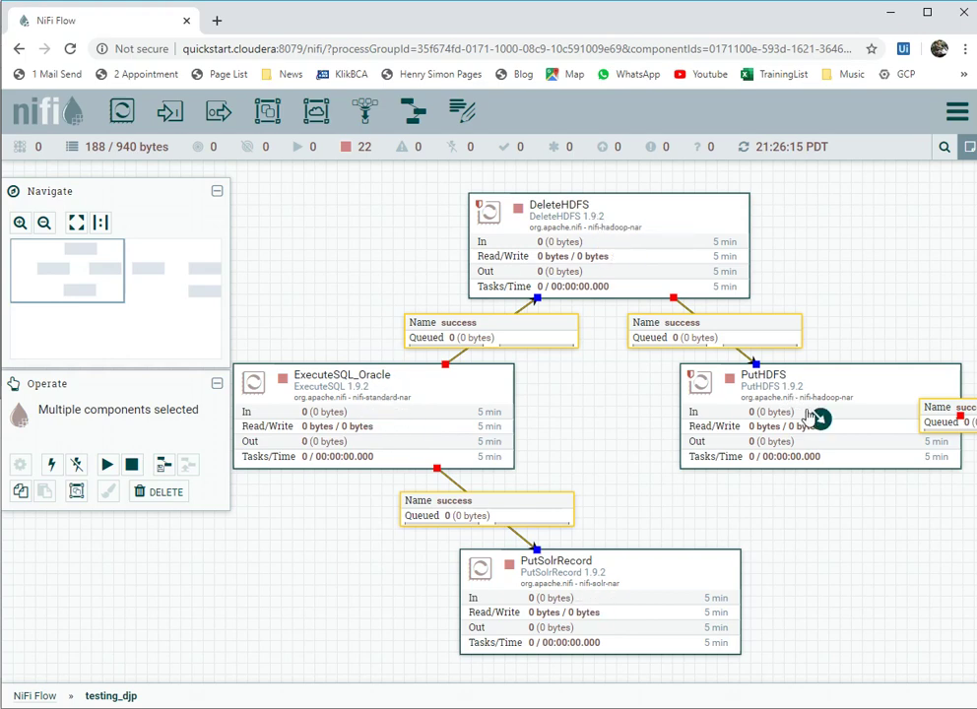
Step: Look over the testing_djp flow from ExecuteSQL_Oracle to the Teradata insert and update processors, and clear the selection
{"action": "left_click_drag", "start_coordinate": [884, 499], "coordinate": [436, 427]}
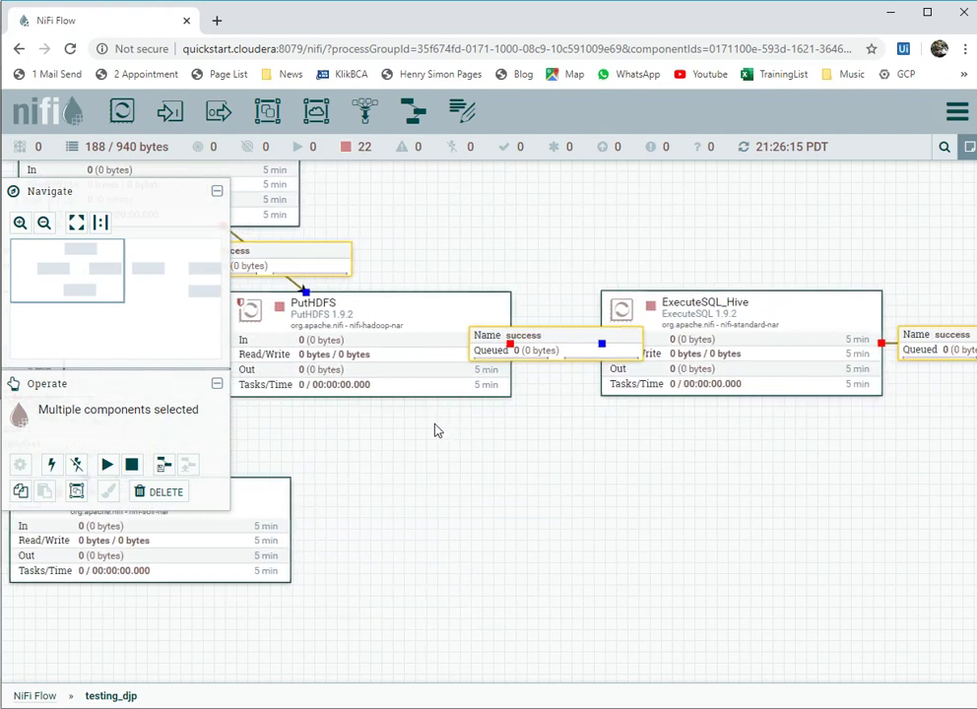
{"action": "left_click_drag", "start_coordinate": [715, 483], "coordinate": [434, 457]}
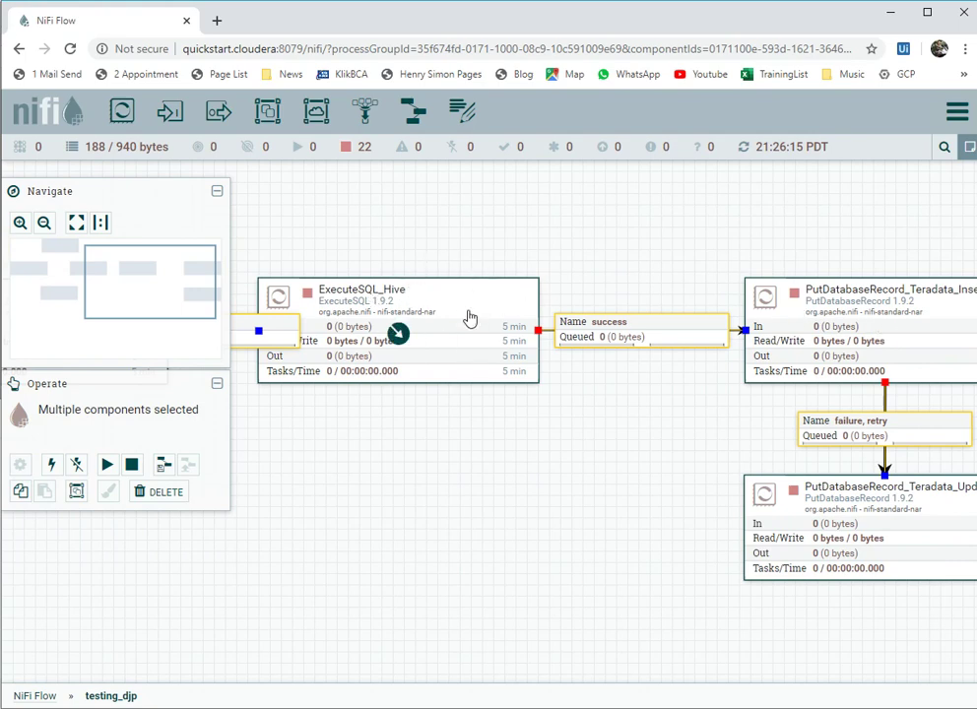
{"action": "left_click_drag", "start_coordinate": [669, 476], "coordinate": [404, 463]}
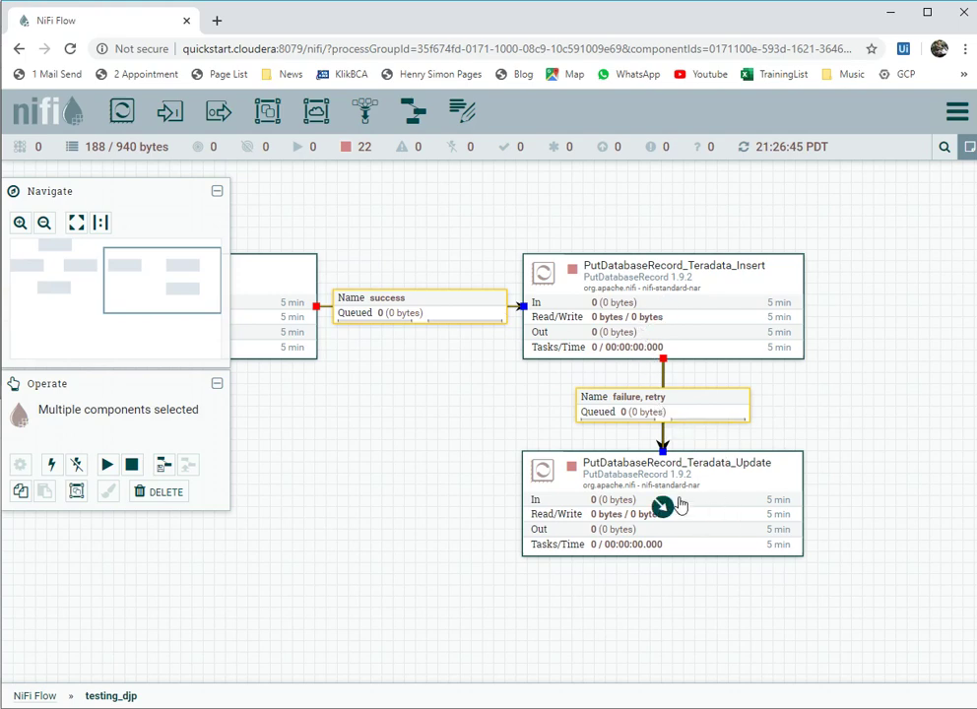
{"action": "left_click_drag", "start_coordinate": [409, 477], "coordinate": [566, 414]}
{"action": "left_click_drag", "start_coordinate": [399, 340], "coordinate": [690, 439]}
{"action": "left_click", "coordinate": [377, 289]}
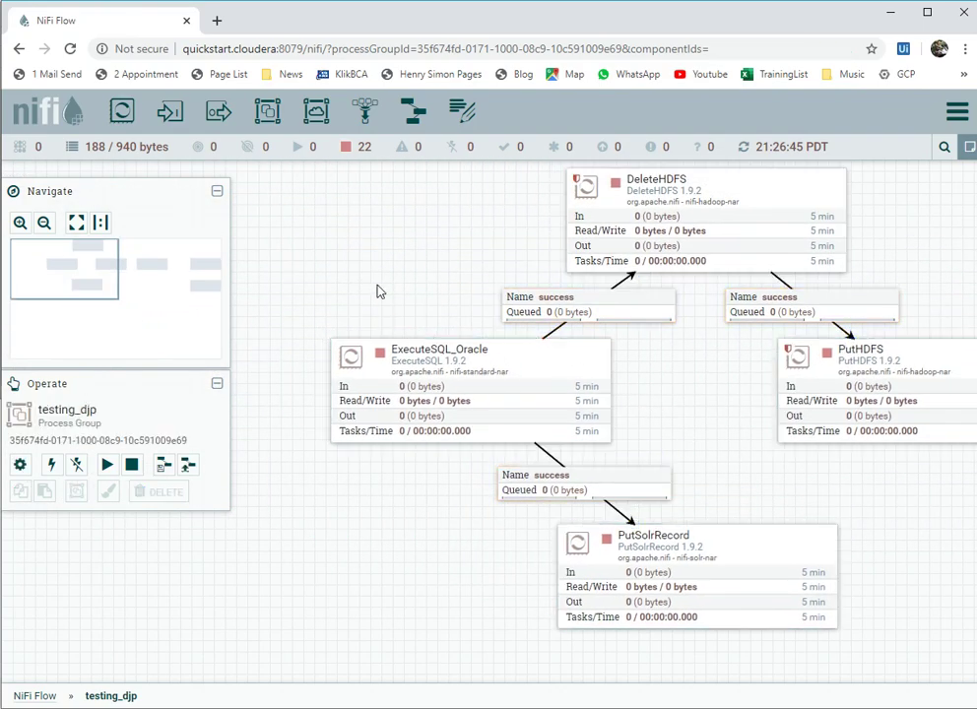
Step: View the general settings of the ExecuteSQL_Oracle processor and close its configuration without changes
{"action": "left_click", "coordinate": [445, 360]}
{"action": "right_click", "coordinate": [446, 359]}
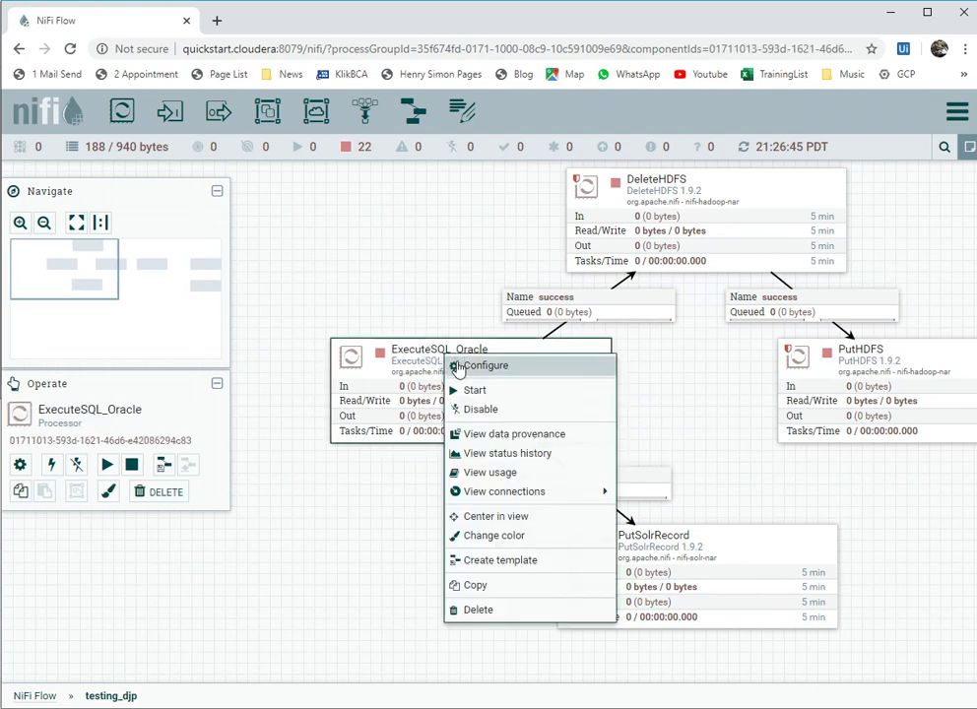
{"action": "left_click", "coordinate": [460, 366]}
{"action": "left_click", "coordinate": [258, 250]}
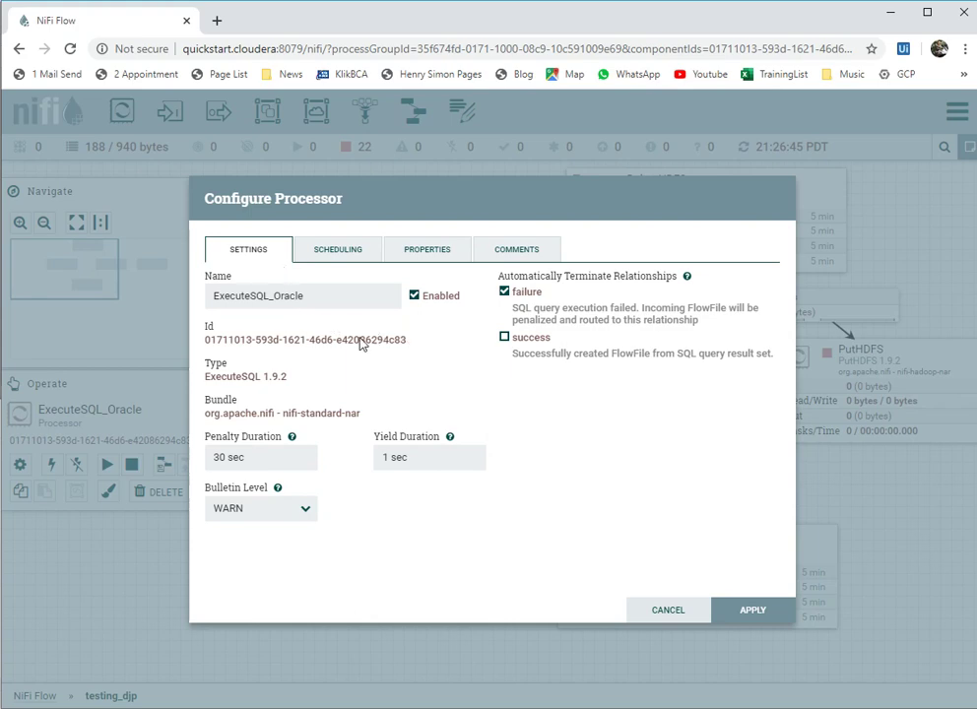
{"action": "left_click", "coordinate": [661, 610]}
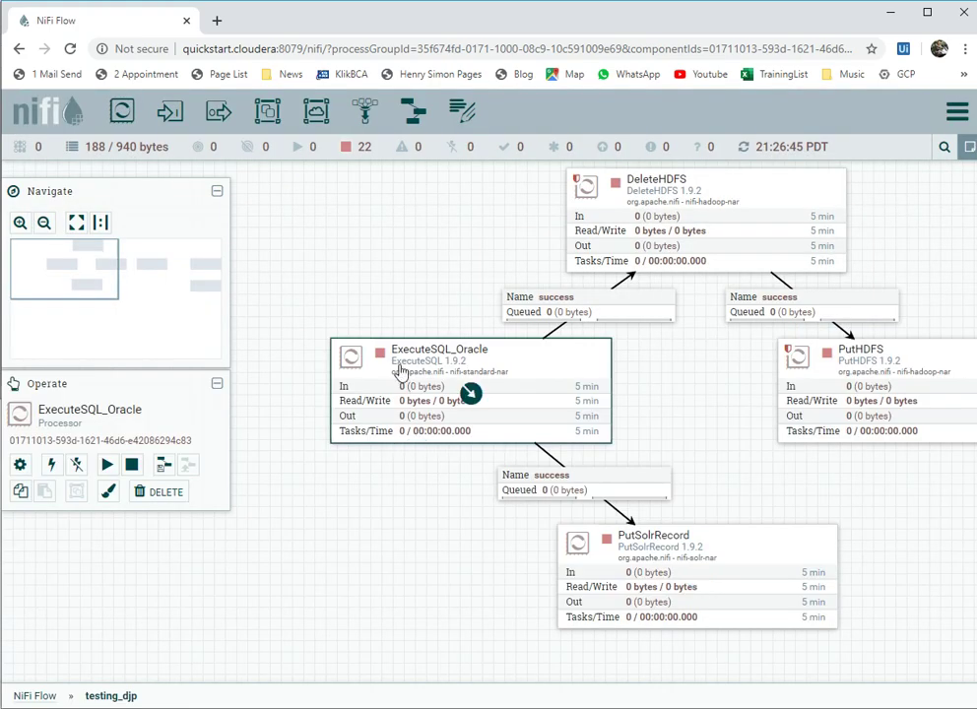
Step: Review the scheduling and properties of the ExecuteSQL_Oracle processor
{"action": "right_click", "coordinate": [432, 363]}
{"action": "left_click", "coordinate": [443, 372]}
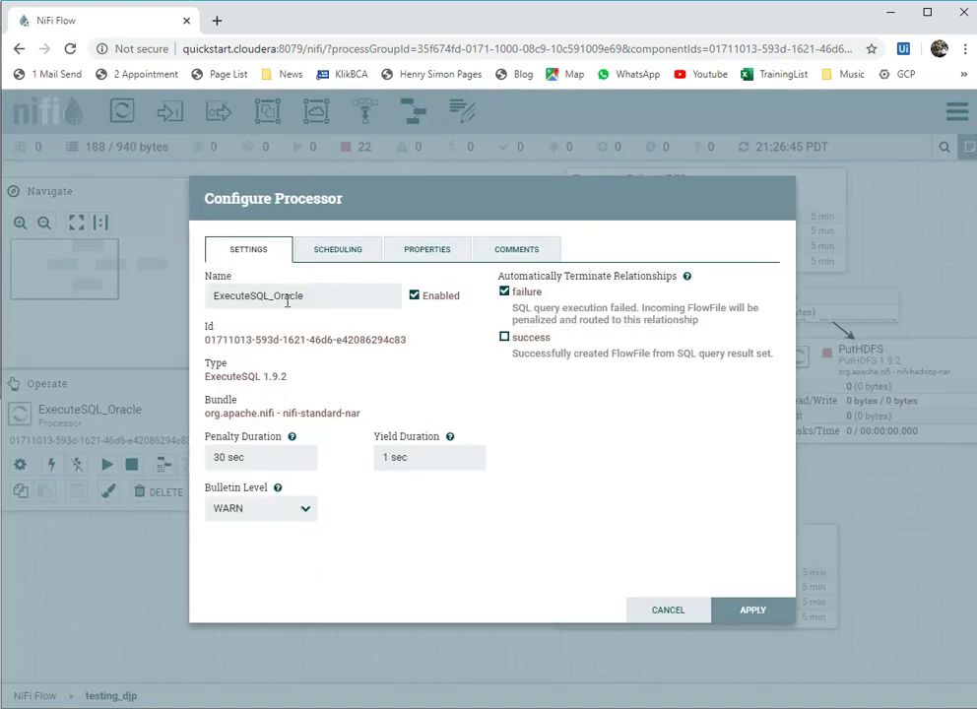
{"action": "left_click", "coordinate": [366, 256]}
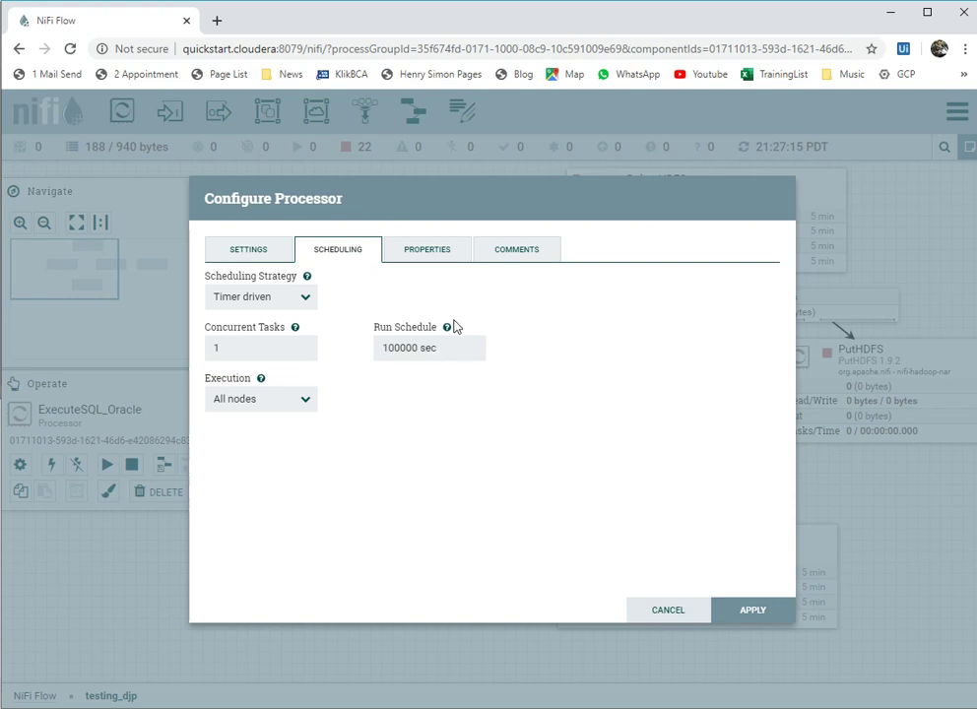
{"action": "left_click", "coordinate": [426, 257]}
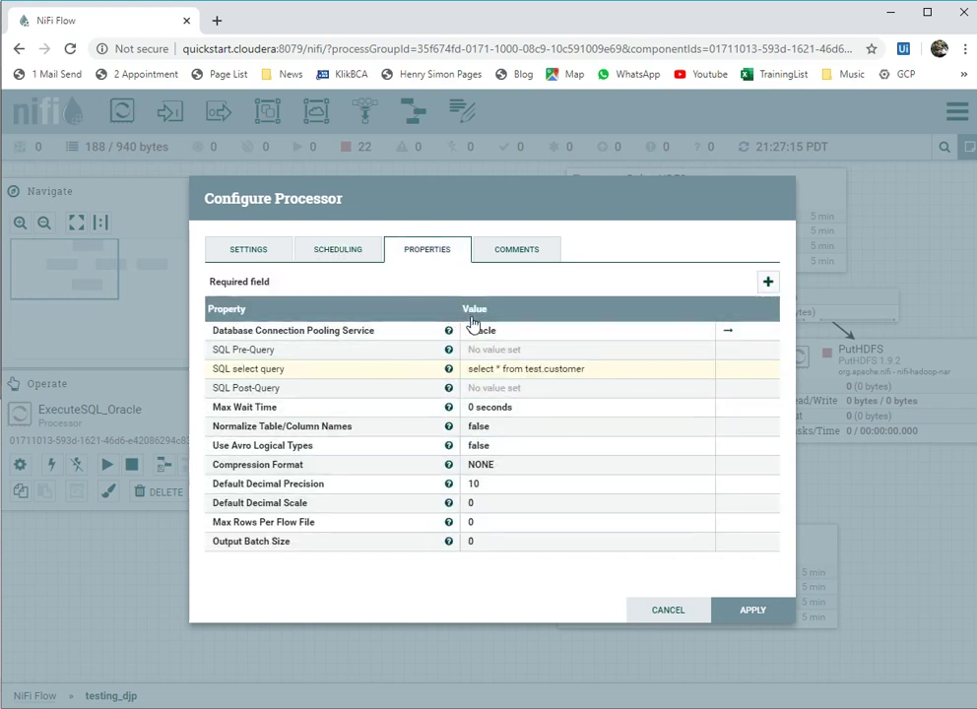
Step: Go to the processor's Oracle connection pooling service and view that service's properties
{"action": "left_click", "coordinate": [728, 331]}
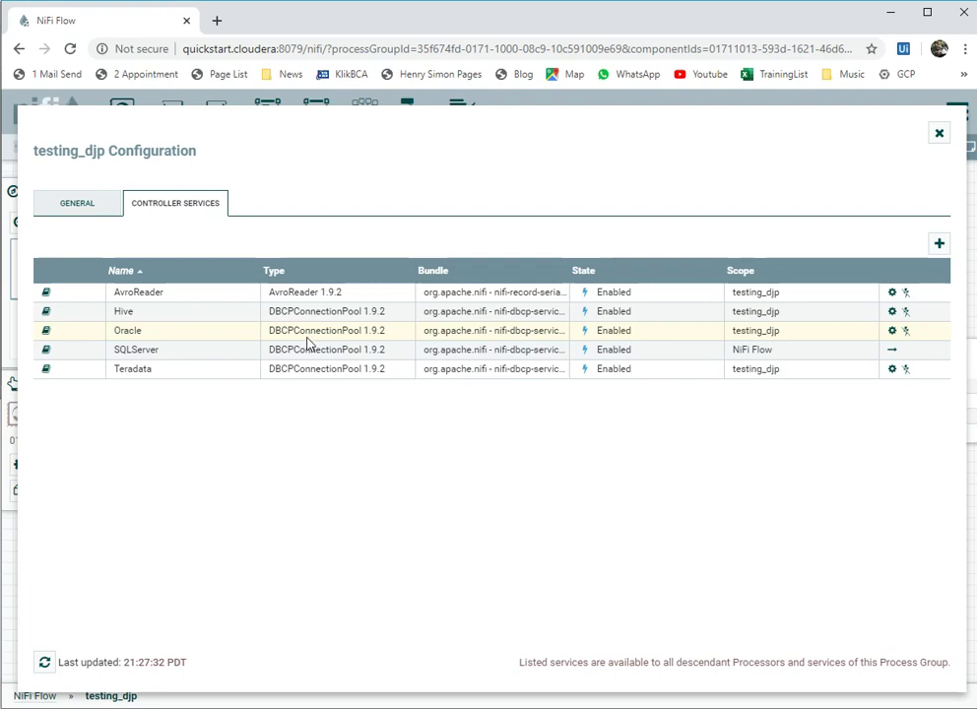
{"action": "left_click", "coordinate": [892, 332]}
{"action": "mouse_move", "coordinate": [464, 337]}
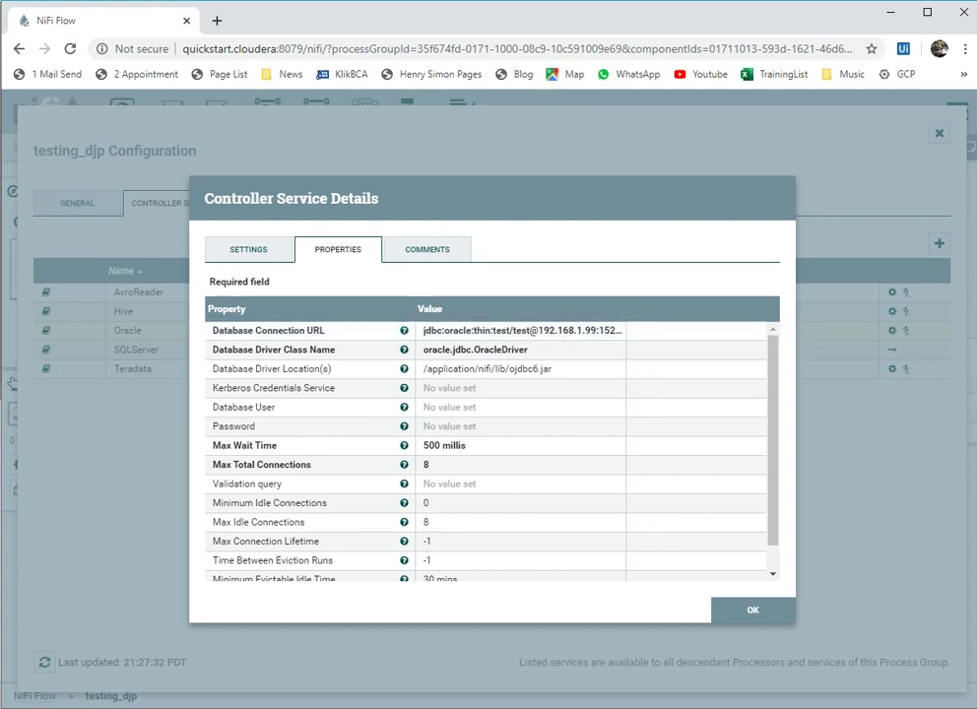
Step: Switch to the scenario notes in Notepad and highlight the Oracle JDBC connection URL
{"action": "key", "text": "alt+Tab"}
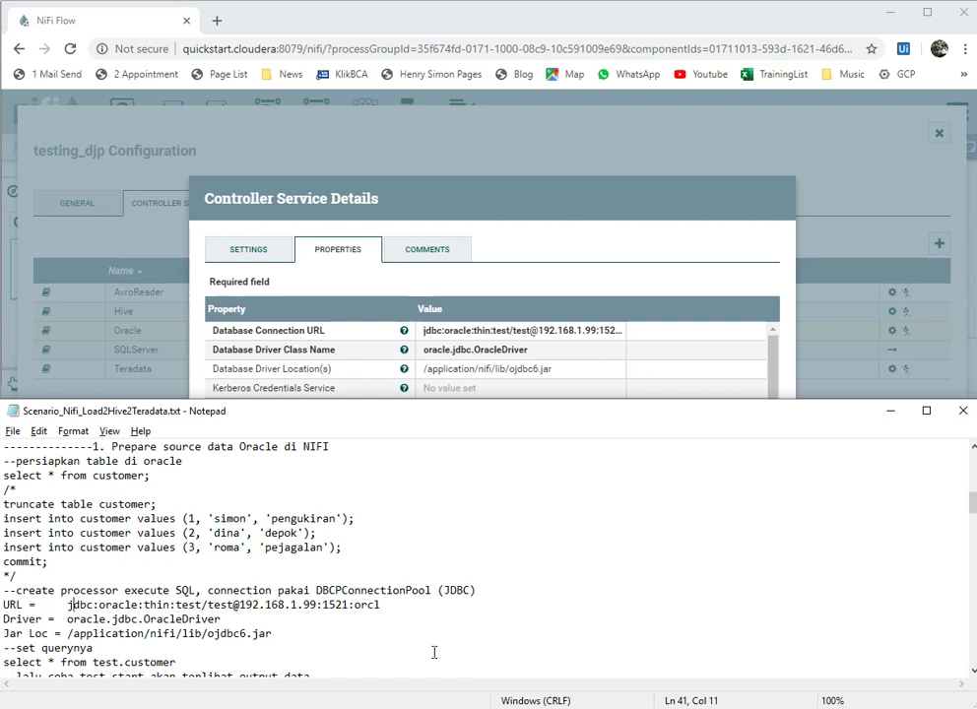
{"action": "key", "text": "shift+Right"}
{"action": "key", "text": "shift+Right"}
{"action": "key", "text": "shift+Right"}
{"action": "key", "text": "shift+Right"}
{"action": "key", "text": "shift+Right"}
{"action": "key", "text": "shift+Right"}
{"action": "key", "text": "shift+Right"}
{"action": "key", "text": "shift+Right"}
{"action": "key", "text": "shift+Right"}
{"action": "key", "text": "shift+Right"}
{"action": "key", "text": "shift+Right"}
{"action": "key", "text": "shift+Right"}
{"action": "key", "text": "shift+Right"}
{"action": "key", "text": "shift+Right"}
{"action": "key", "text": "shift+Right"}
{"action": "key", "text": "shift+Right"}
{"action": "key", "text": "shift+Right"}
{"action": "key", "text": "shift+Right"}
{"action": "key", "text": "shift+Right"}
{"action": "key", "text": "shift+Right"}
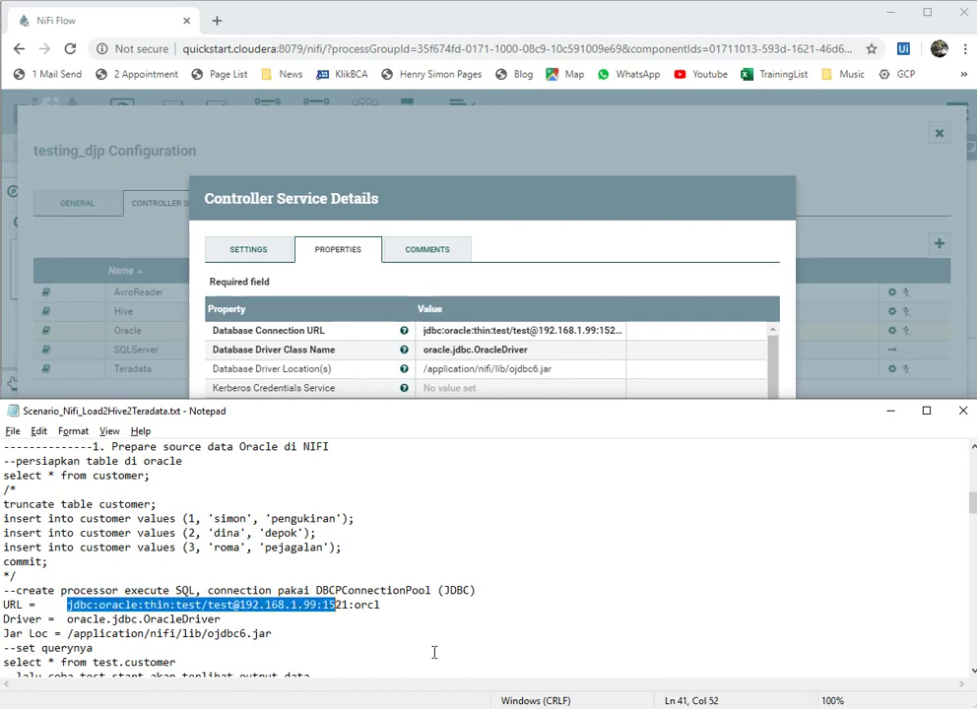
Step: Highlight the individual parts of the Oracle URL in the notes: user name, password, host address, port and database SID
{"action": "key", "text": "Right"}
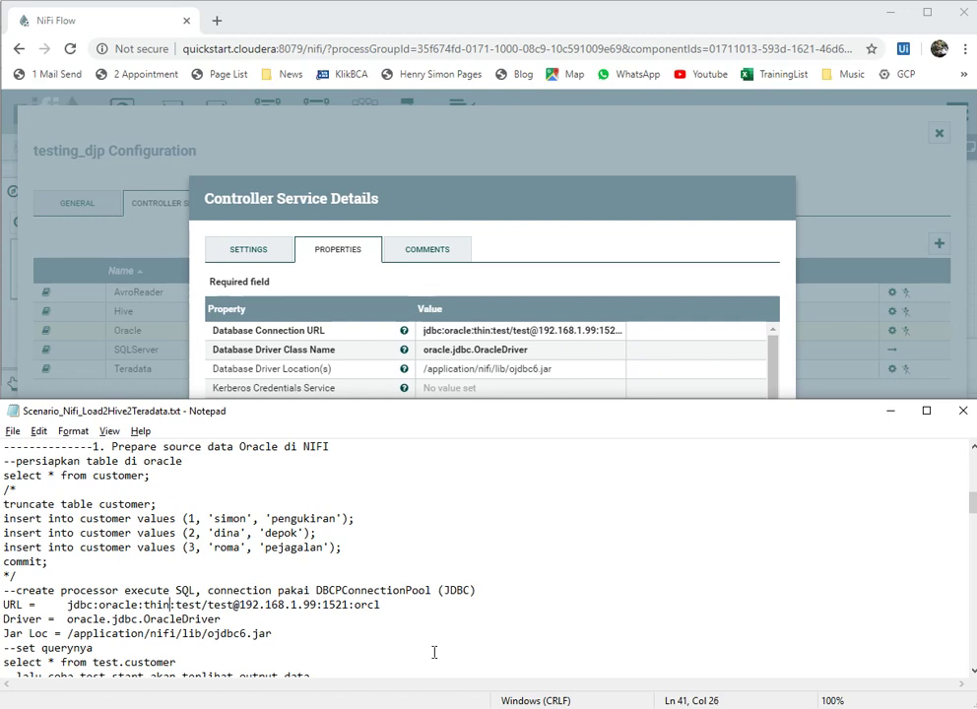
{"action": "key", "text": "Right"}
{"action": "key", "text": "Right"}
{"action": "key", "text": "shift+Right"}
{"action": "key", "text": "shift+Right"}
{"action": "key", "text": "shift+Right"}
{"action": "key", "text": "shift+Right"}
{"action": "key", "text": "Right"}
{"action": "key", "text": "shift+Right"}
{"action": "key", "text": "shift+Right"}
{"action": "key", "text": "shift+Right"}
{"action": "key", "text": "shift+Right"}
{"action": "key", "text": "Right"}
{"action": "key", "text": "shift+Right"}
{"action": "key", "text": "shift+Right"}
{"action": "key", "text": "shift+Right"}
{"action": "key", "text": "shift+Right"}
{"action": "key", "text": "shift+Right"}
{"action": "key", "text": "shift+Right"}
{"action": "key", "text": "shift+Right"}
{"action": "key", "text": "shift+Right"}
{"action": "key", "text": "shift+Right"}
{"action": "key", "text": "shift+Right"}
{"action": "key", "text": "shift+Right"}
{"action": "key", "text": "shift+Right"}
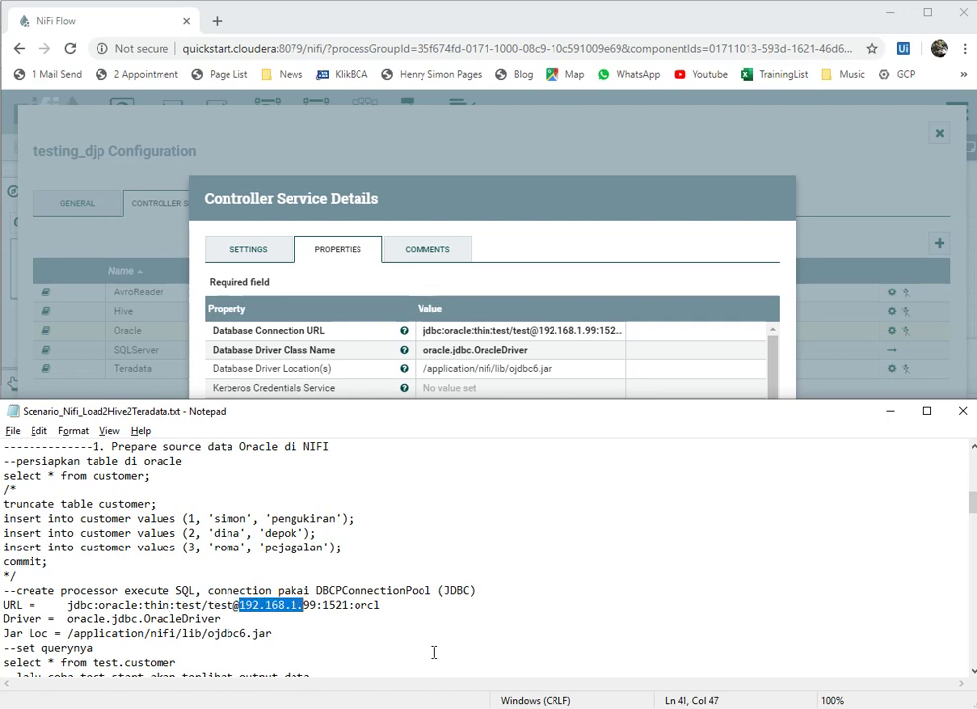
{"action": "key", "text": "Right"}
{"action": "key", "text": "Right"}
{"action": "key", "text": "shift+Right"}
{"action": "key", "text": "shift+Right"}
{"action": "key", "text": "shift+Right"}
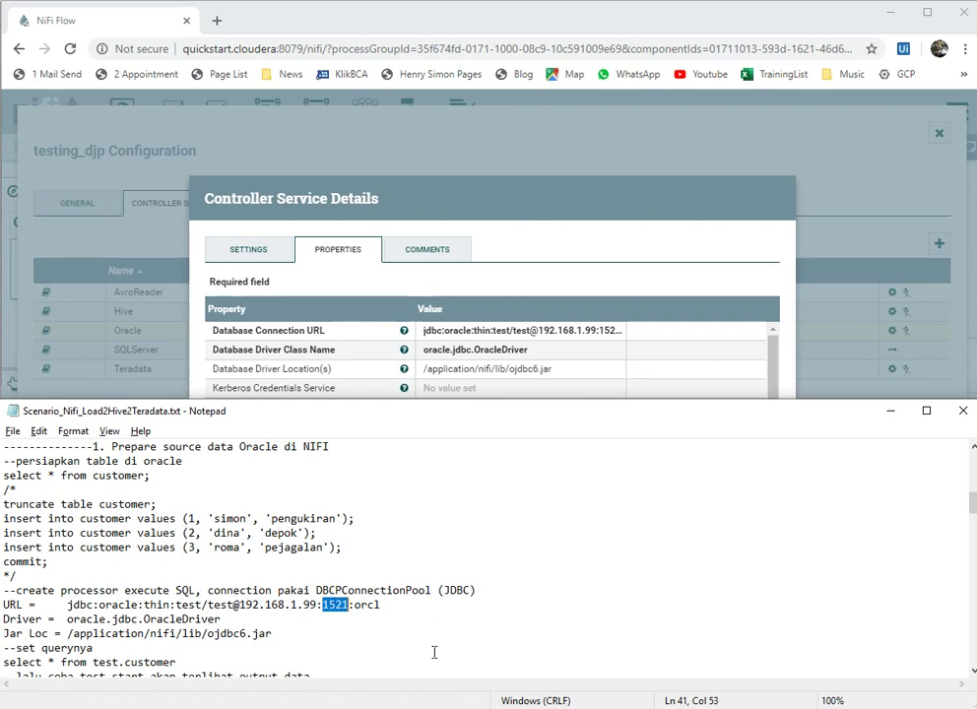
{"action": "key", "text": "Right"}
{"action": "key", "text": "Right"}
{"action": "key", "text": "shift+Right"}
{"action": "key", "text": "shift+Right"}
{"action": "key", "text": "shift+Right"}
{"action": "key", "text": "shift+Right"}
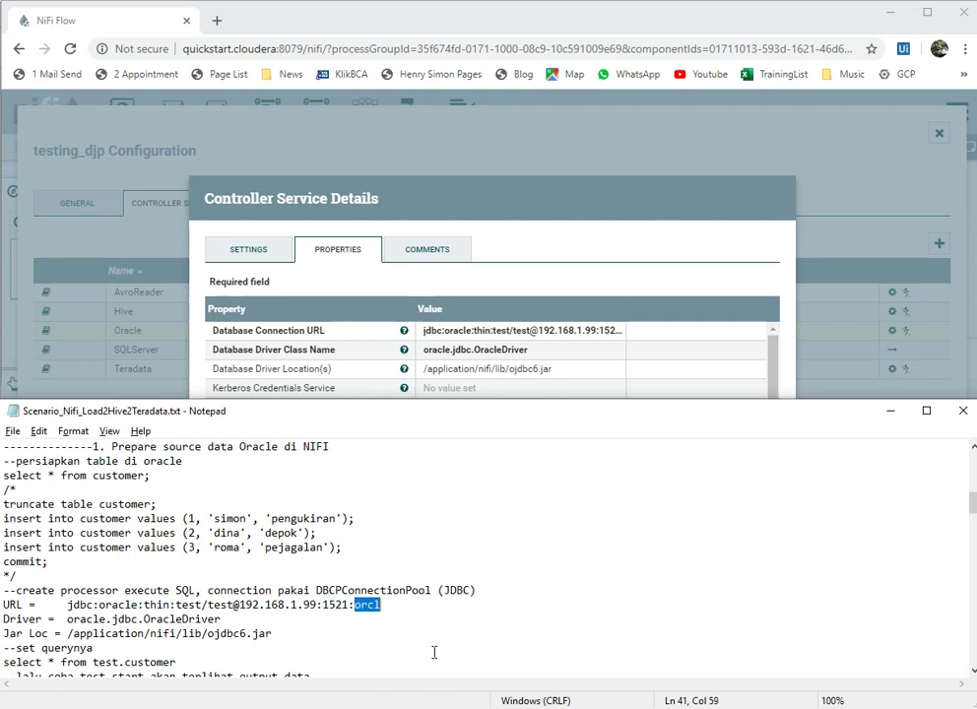
{"action": "key", "text": "Home"}
Step: Highlight the driver class oracle.jdbc.OracleDriver on the Driver line of the notes
{"action": "left_click", "coordinate": [66, 619]}
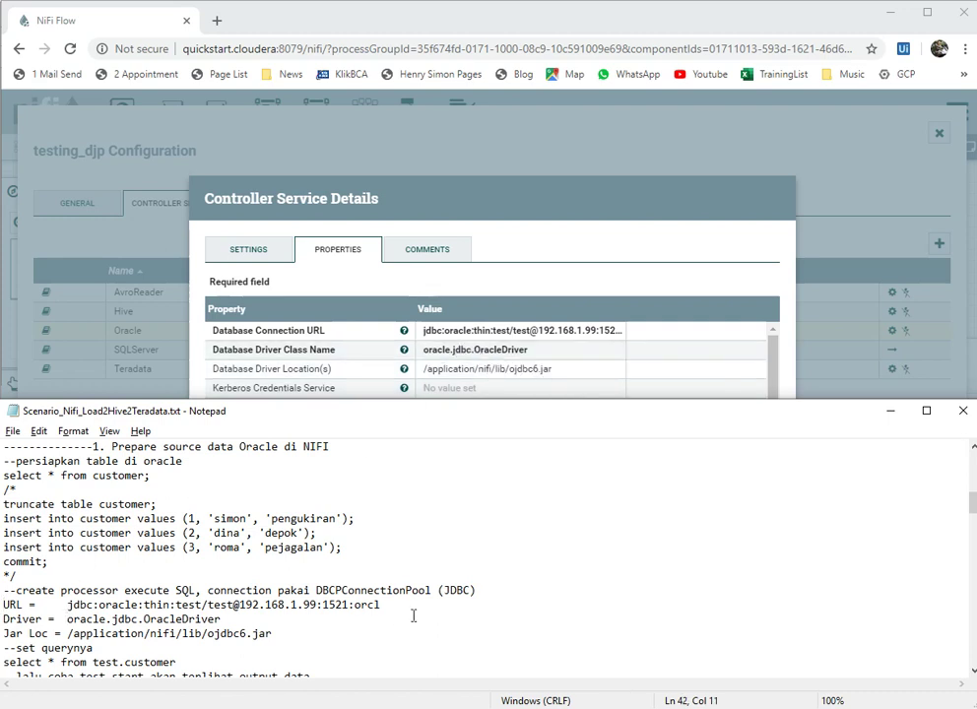
{"action": "key", "text": "shift+Right"}
{"action": "key", "text": "shift+Right"}
{"action": "key", "text": "shift+Right"}
{"action": "key", "text": "shift+Right"}
{"action": "key", "text": "shift+Right"}
{"action": "key", "text": "shift+Right"}
{"action": "key", "text": "shift+Right"}
{"action": "key", "text": "shift+Right"}
{"action": "key", "text": "shift+Right"}
{"action": "key", "text": "shift+Right"}
{"action": "key", "text": "shift+Right"}
{"action": "key", "text": "shift+Right"}
{"action": "key", "text": "shift+Right"}
{"action": "key", "text": "shift+Right"}
{"action": "key", "text": "shift+Right"}
{"action": "key", "text": "shift+Right"}
{"action": "key", "text": "shift+Right"}
{"action": "key", "text": "shift+Right"}
{"action": "key", "text": "shift+Right"}
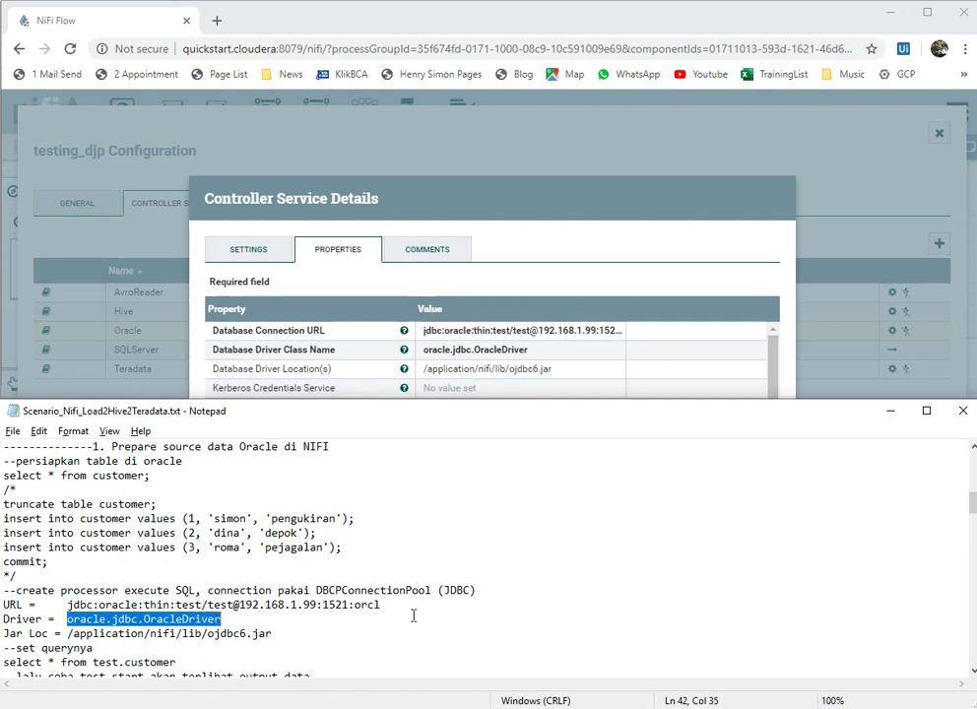
{"action": "key", "text": "Home"}
Step: Go to the Jar Loc path in the notes, and view the full Database Driver Location(s) value in the NiFi service details
{"action": "key", "text": "Right"}
{"action": "key", "text": "Right"}
{"action": "key", "text": "Right"}
{"action": "key", "text": "Right"}
{"action": "key", "text": "Right"}
{"action": "key", "text": "Right"}
{"action": "key", "text": "Right"}
{"action": "key", "text": "Right"}
{"action": "key", "text": "Right"}
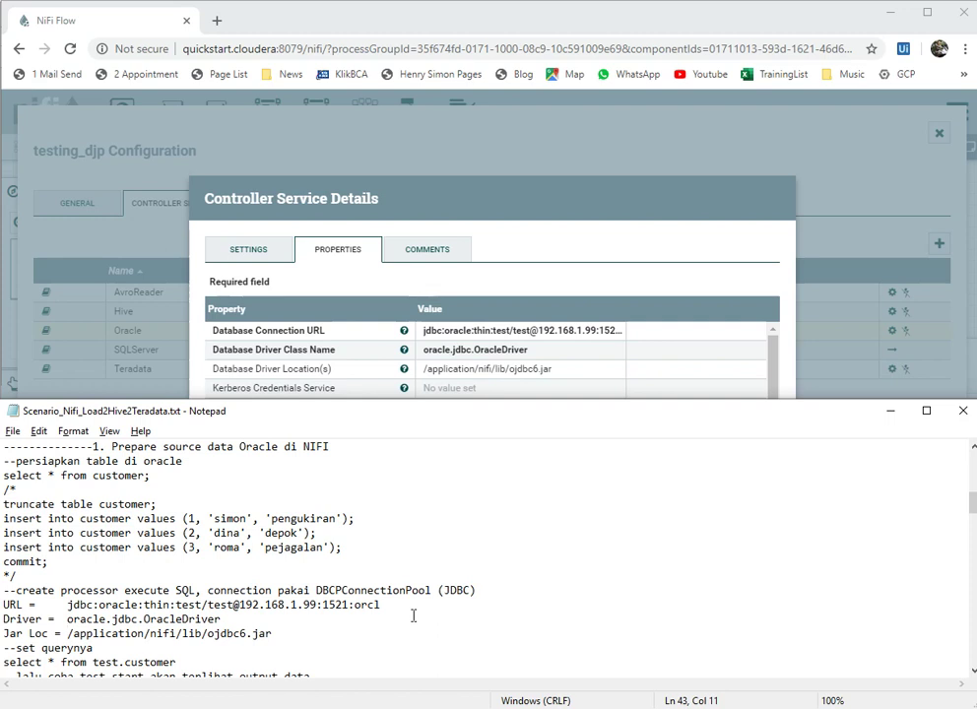
{"action": "key", "text": "Right"}
{"action": "key", "text": "Right"}
{"action": "key", "text": "Right"}
{"action": "key", "text": "Right"}
{"action": "key", "text": "Right"}
{"action": "key", "text": "Right"}
{"action": "key", "text": "Right"}
{"action": "key", "text": "Right"}
{"action": "key", "text": "Right"}
{"action": "left_click", "coordinate": [577, 371]}
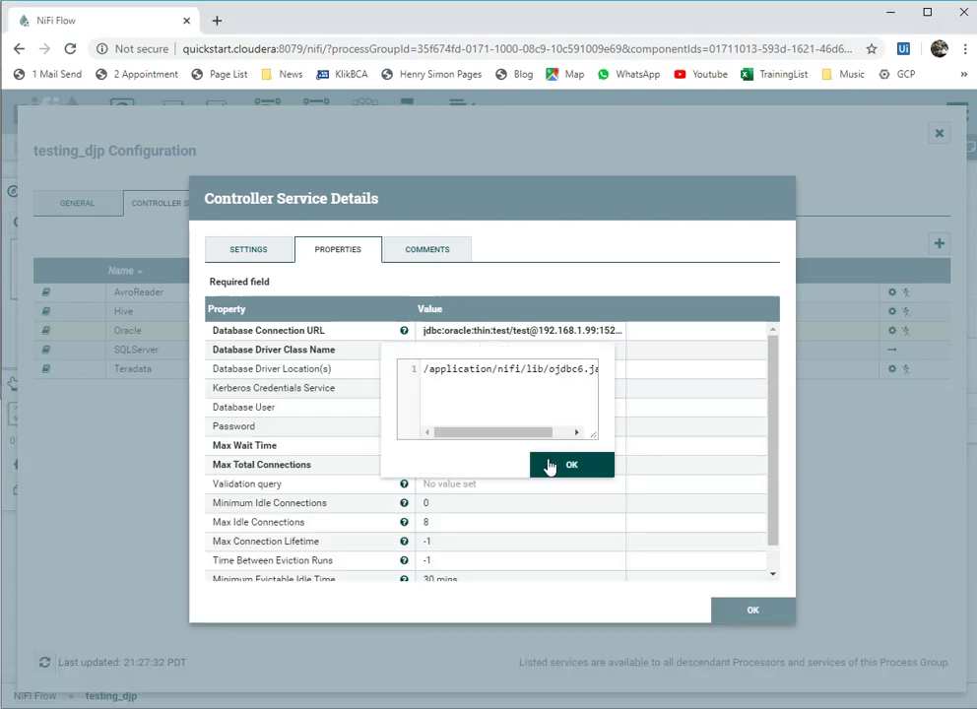
{"action": "left_click", "coordinate": [549, 466]}
Step: Return to the Notepad notes and highlight the jar path /application/nifi/lib/ojdbc6.jar
{"action": "key", "text": "alt+Tab"}
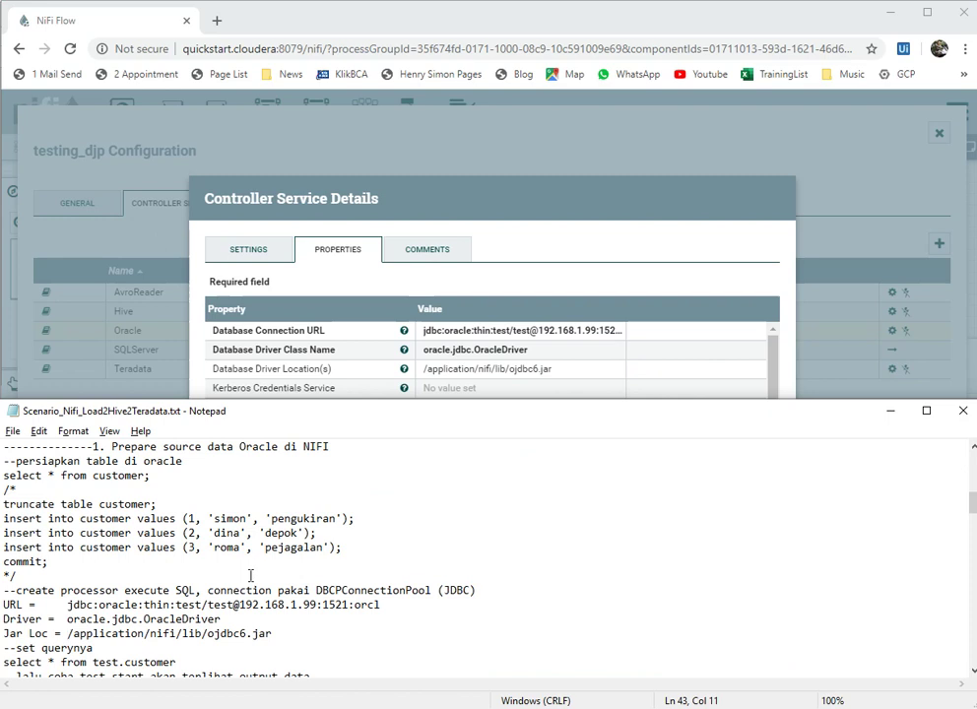
{"action": "key", "text": "shift+Right"}
{"action": "key", "text": "shift+Right"}
{"action": "key", "text": "shift+Right"}
{"action": "key", "text": "shift+Right"}
{"action": "key", "text": "shift+Right"}
{"action": "key", "text": "shift+Right"}
{"action": "key", "text": "shift+Right"}
{"action": "key", "text": "shift+Right"}
{"action": "key", "text": "shift+Right"}
{"action": "key", "text": "shift+Right"}
{"action": "key", "text": "shift+Right"}
{"action": "key", "text": "shift+Right"}
{"action": "key", "text": "shift+Right"}
{"action": "key", "text": "shift+Right"}
{"action": "key", "text": "shift+Right"}
{"action": "key", "text": "shift+Right"}
{"action": "key", "text": "shift+Right"}
{"action": "key", "text": "shift+Right"}
{"action": "key", "text": "shift+Right"}
{"action": "key", "text": "shift+Right"}
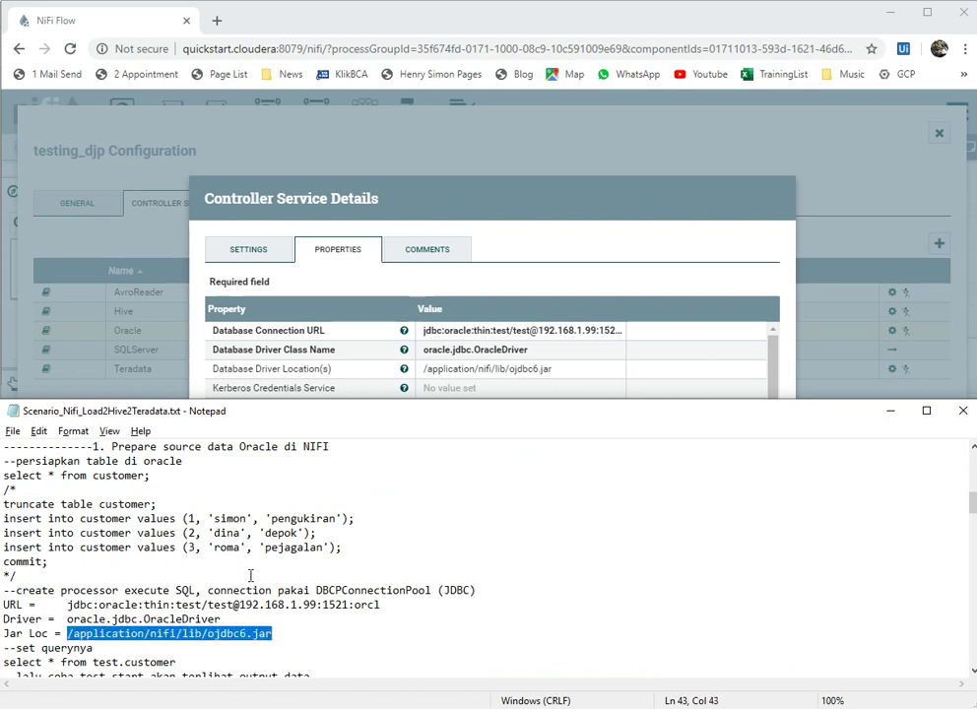
Step: Highlight only the file name ojdbc6.jar at the end of the jar path
{"action": "key", "text": "Right"}
{"action": "key", "text": "shift+Left"}
{"action": "key", "text": "shift+Left"}
{"action": "key", "text": "shift+Left"}
{"action": "key", "text": "shift+Left"}
{"action": "key", "text": "shift+Left"}
{"action": "key", "text": "shift+Left"}
{"action": "key", "text": "shift+Left"}
{"action": "key", "text": "shift+Left"}
{"action": "key", "text": "shift+Left"}
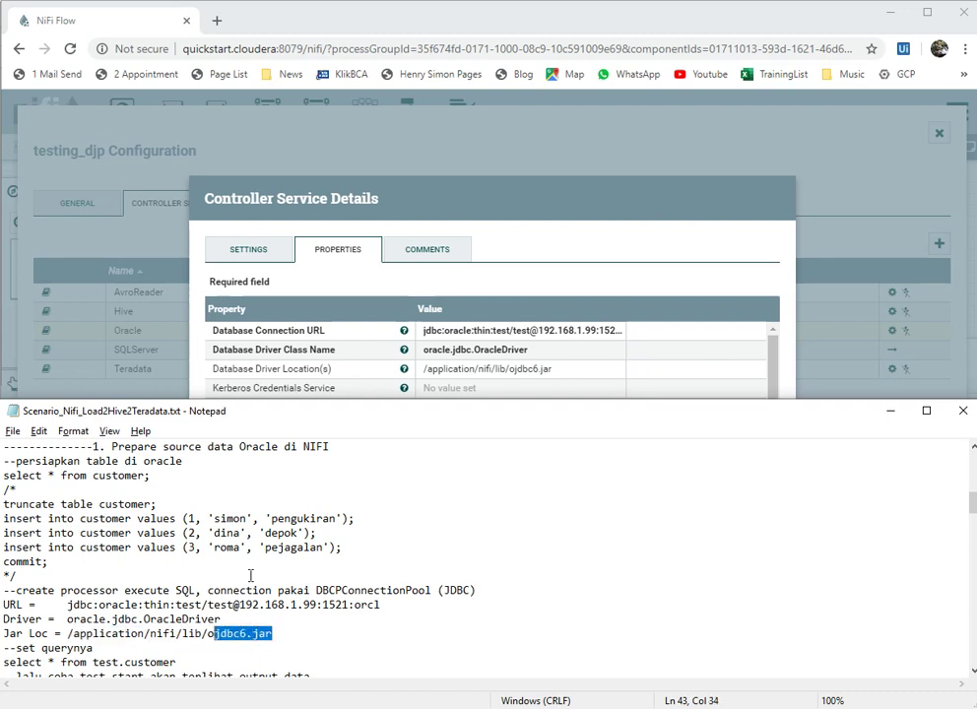
{"action": "key", "text": "shift+Left"}
Step: Return to NiFi, review the Oracle service's remaining properties and close the testing_djp configuration
{"action": "left_click", "coordinate": [602, 266]}
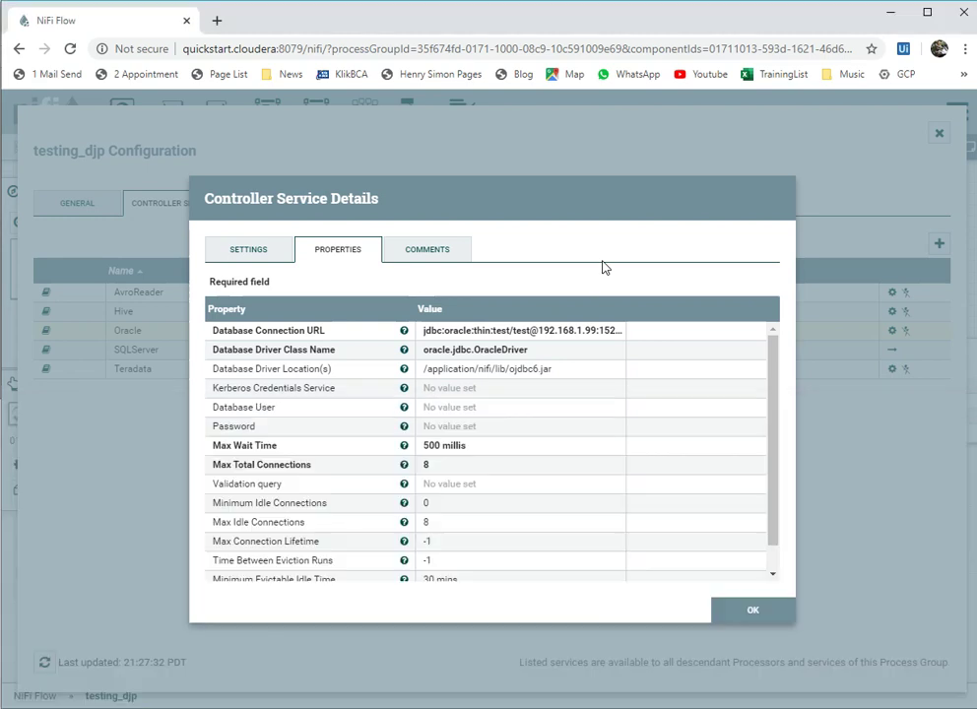
{"action": "scroll", "coordinate": [559, 417], "scroll_direction": "down", "scroll_amount": 2}
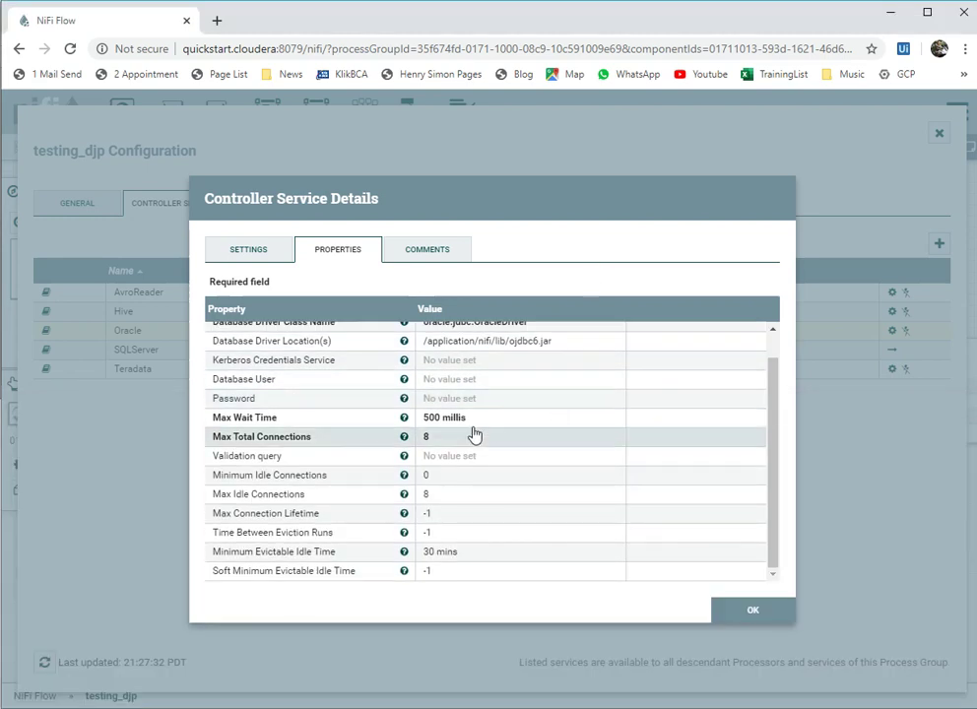
{"action": "left_click", "coordinate": [753, 613]}
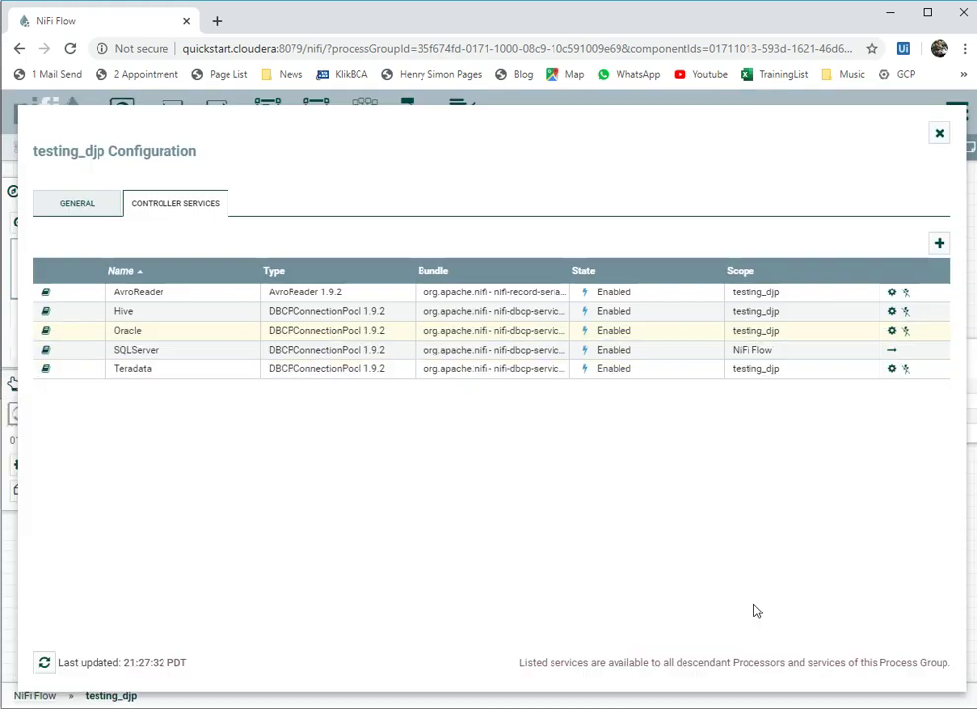
{"action": "left_click", "coordinate": [939, 134]}
Step: Reopen the ExecuteSQL_Oracle configuration, check its connection service and select query, and apply it
{"action": "right_click", "coordinate": [532, 359]}
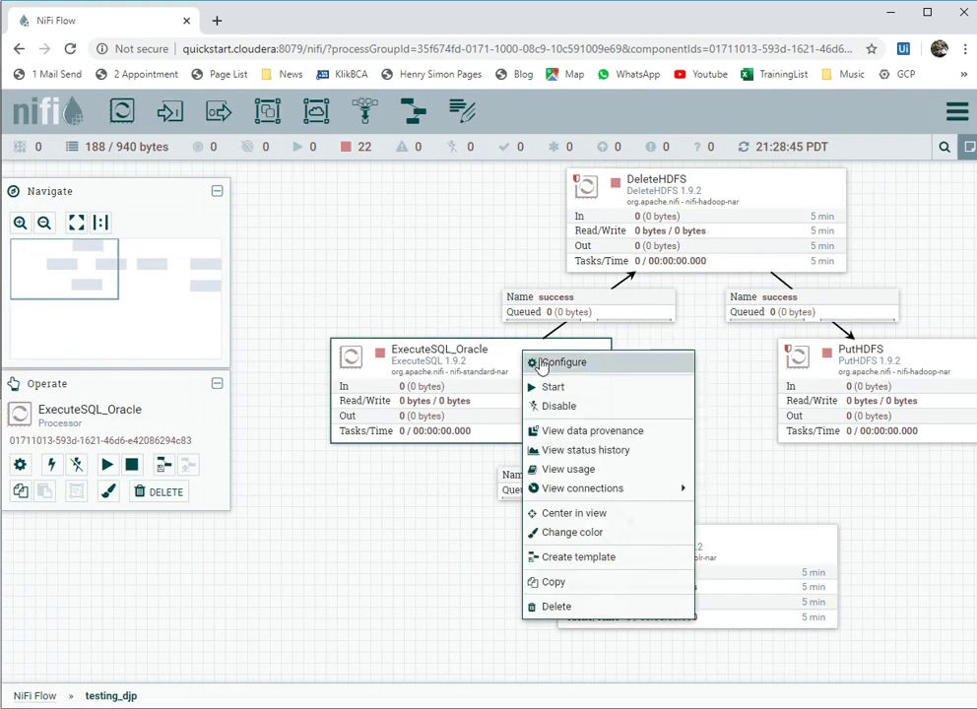
{"action": "left_click", "coordinate": [557, 362]}
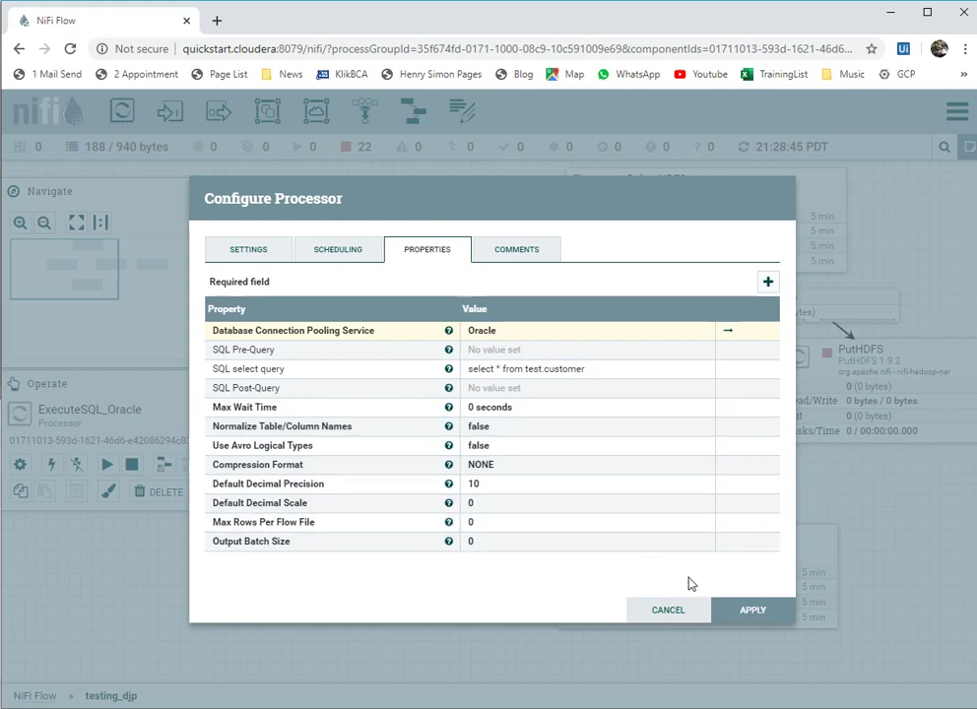
{"action": "left_click", "coordinate": [729, 613]}
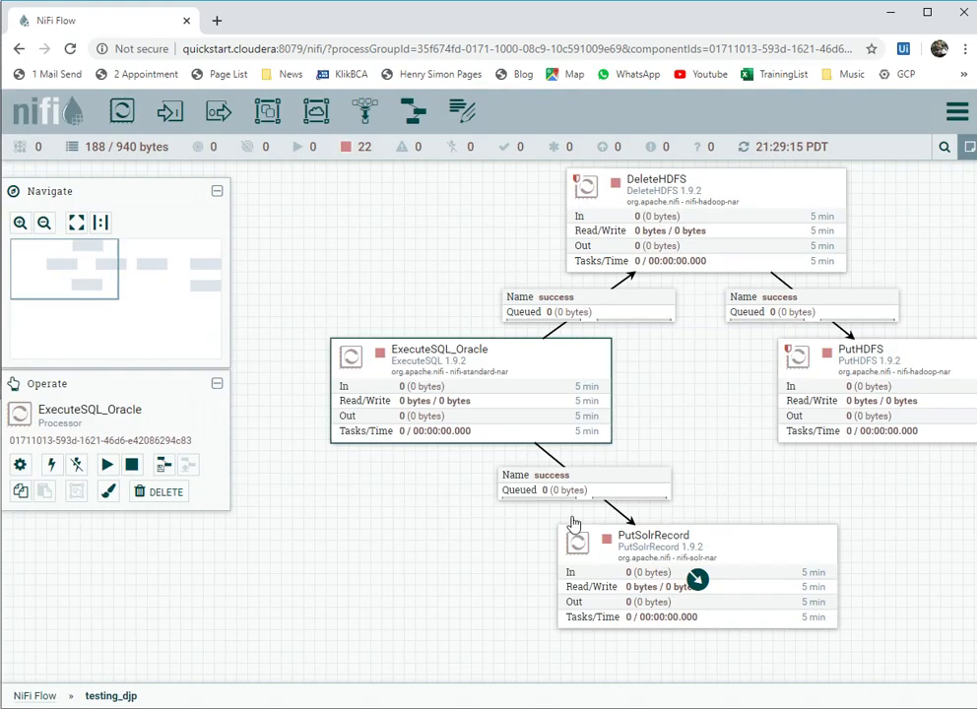
Step: Start the ExecuteSQL_Oracle processor and stop it once its output has reached both success queues
{"action": "right_click", "coordinate": [503, 353]}
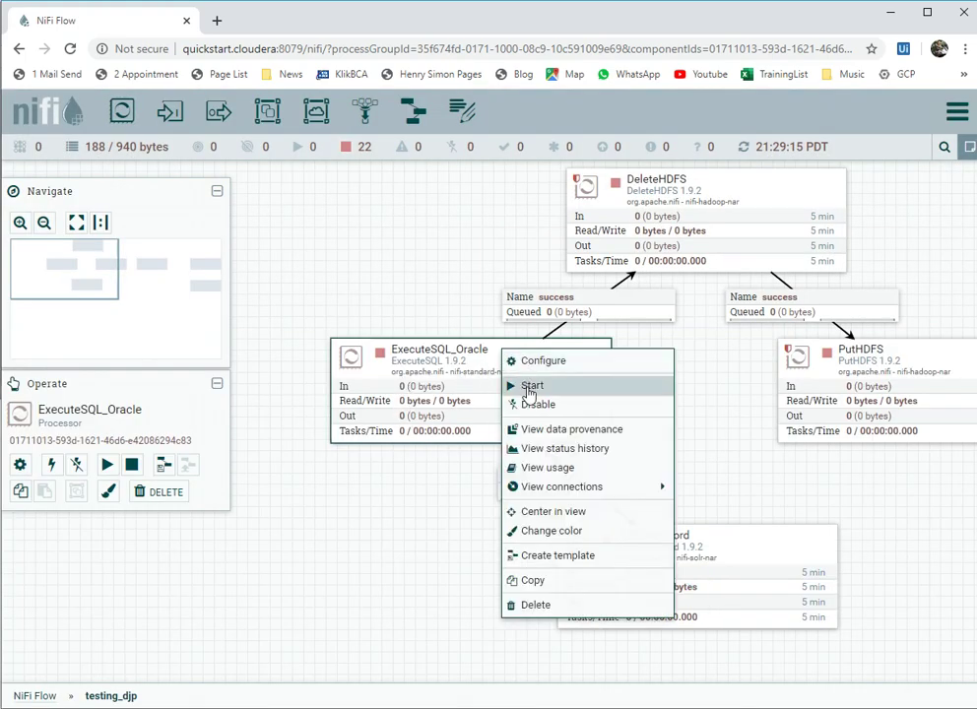
{"action": "left_click", "coordinate": [532, 386]}
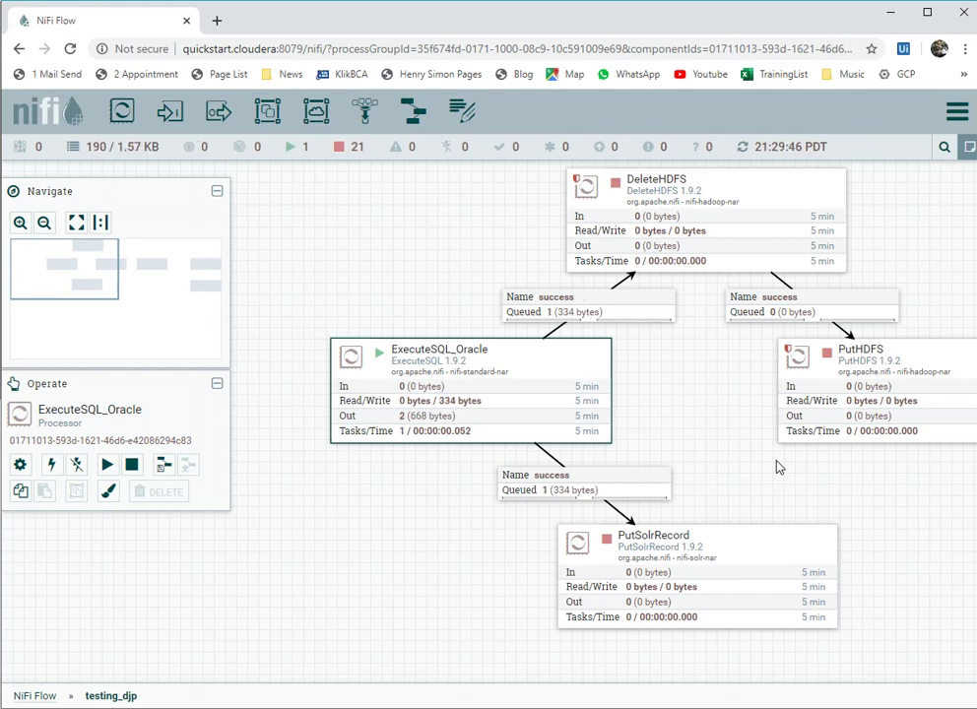
{"action": "left_click", "coordinate": [131, 464]}
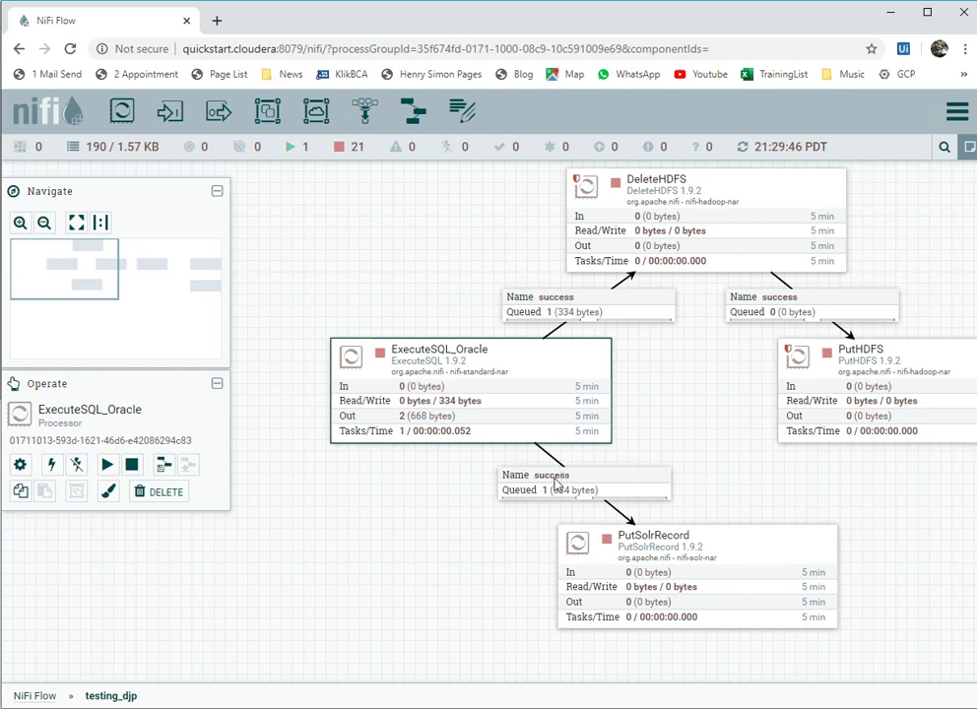
Step: List the success queue between ExecuteSQL_Oracle and DeleteHDFS and view its FlowFile's content as formatted
{"action": "right_click", "coordinate": [612, 305]}
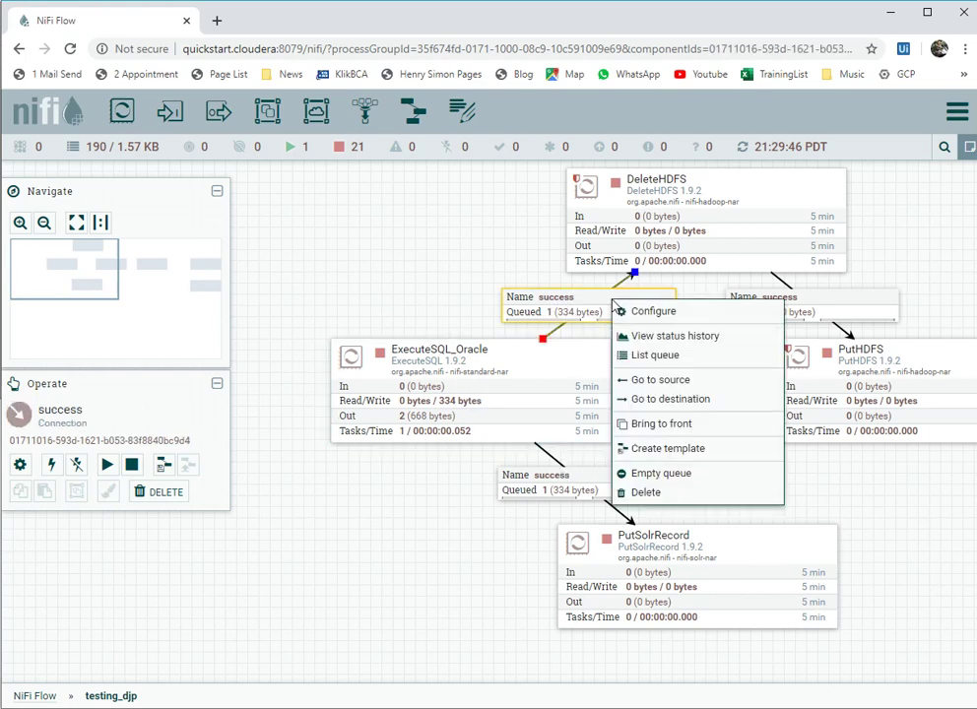
{"action": "left_click", "coordinate": [636, 356]}
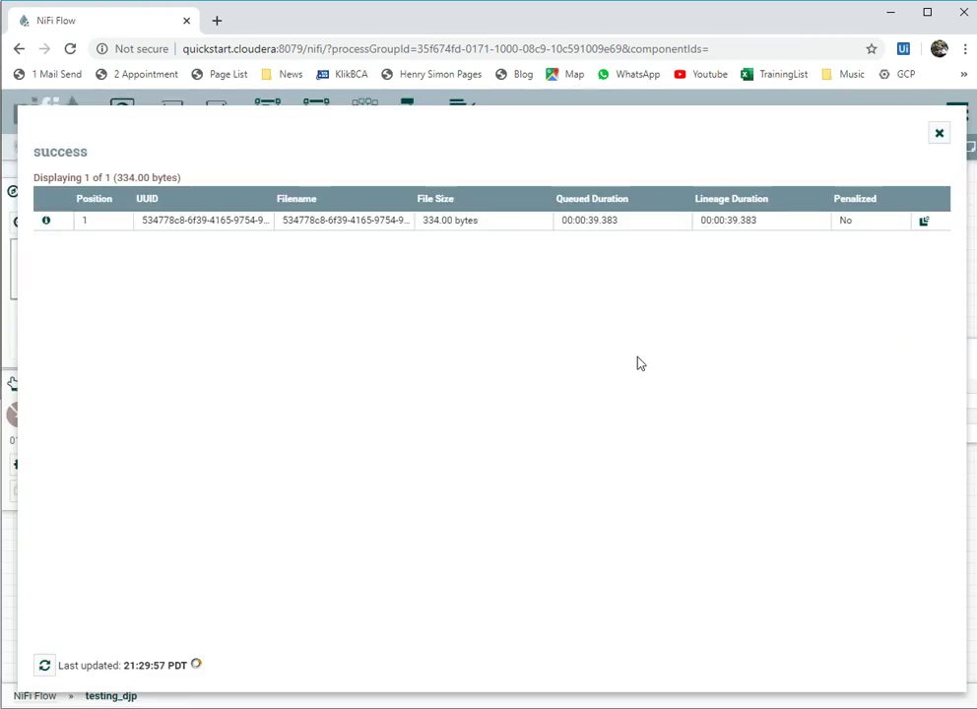
{"action": "left_click", "coordinate": [48, 222]}
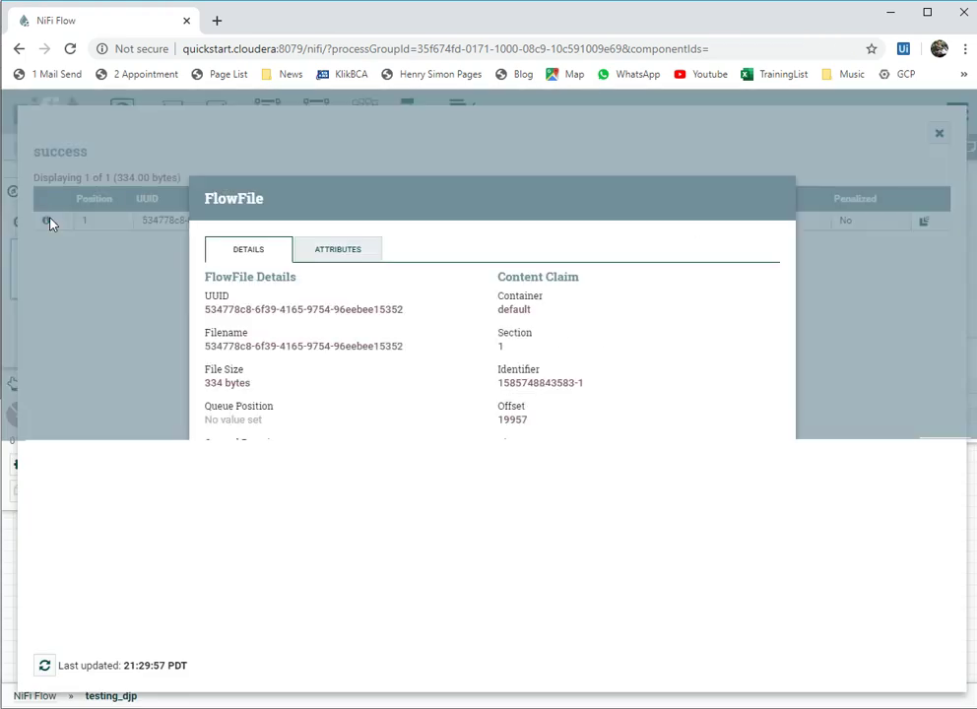
{"action": "left_click", "coordinate": [615, 490]}
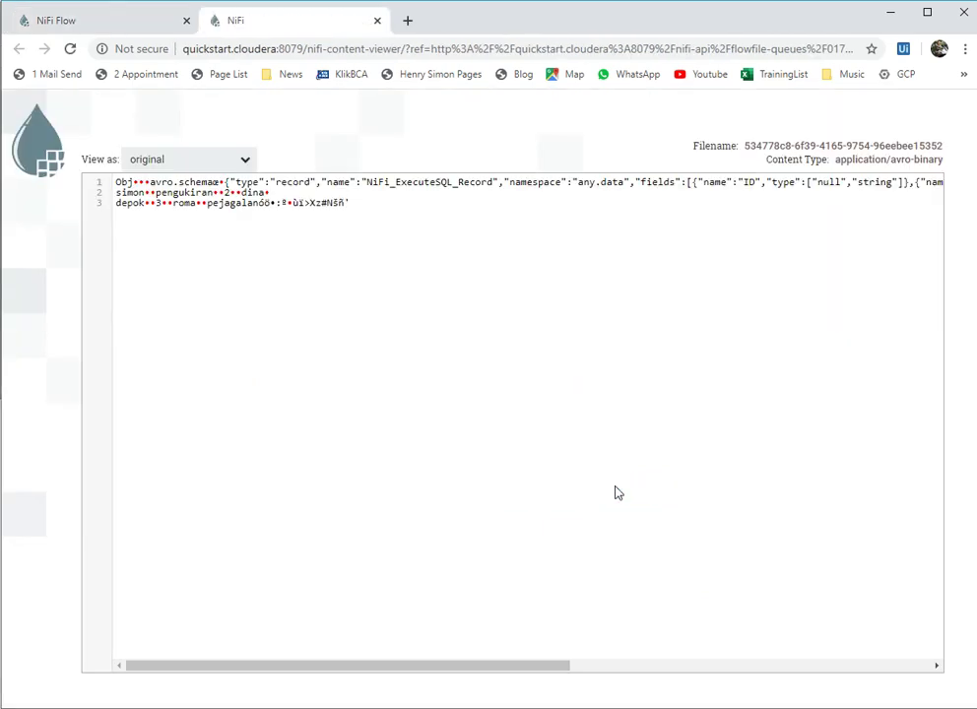
{"action": "left_click", "coordinate": [236, 170]}
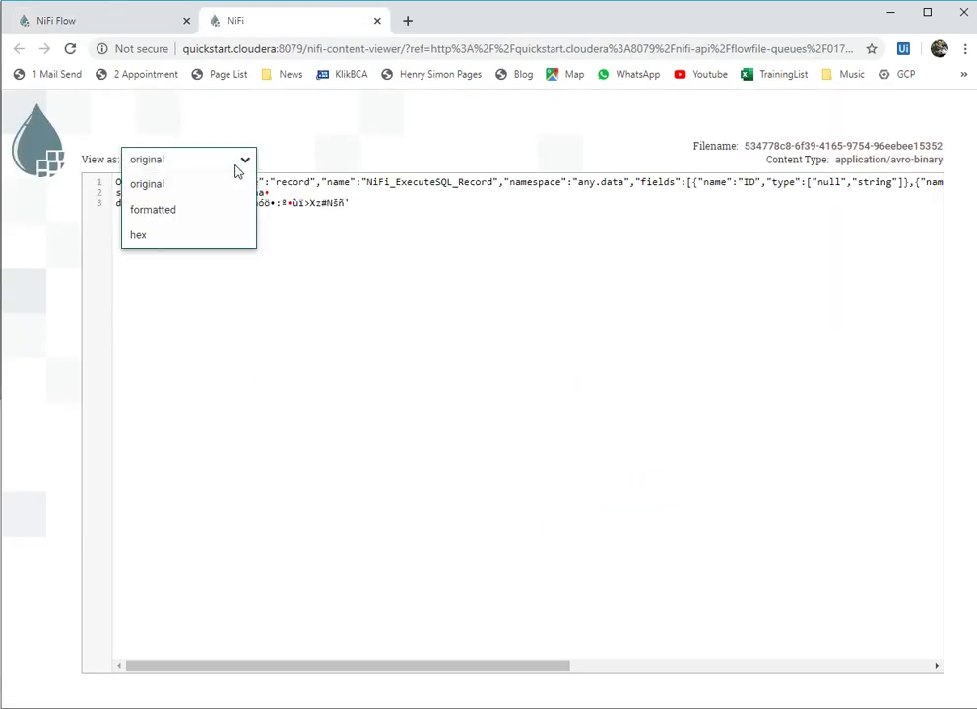
{"action": "left_click", "coordinate": [205, 209]}
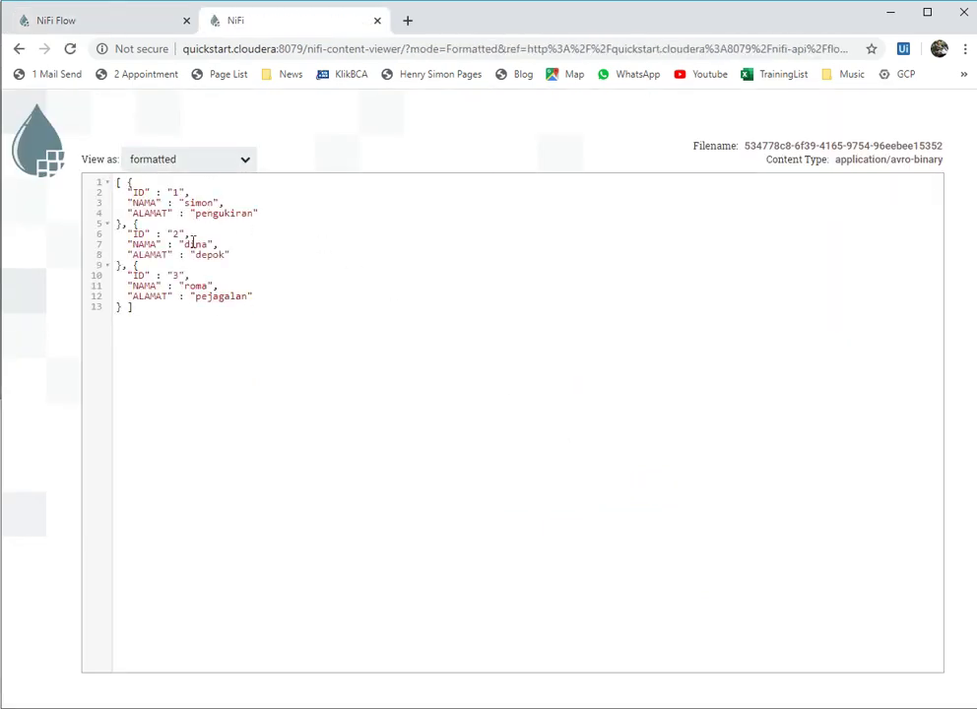
Step: Close the content viewer, the FlowFile details and the success queue listing
{"action": "left_click", "coordinate": [376, 19]}
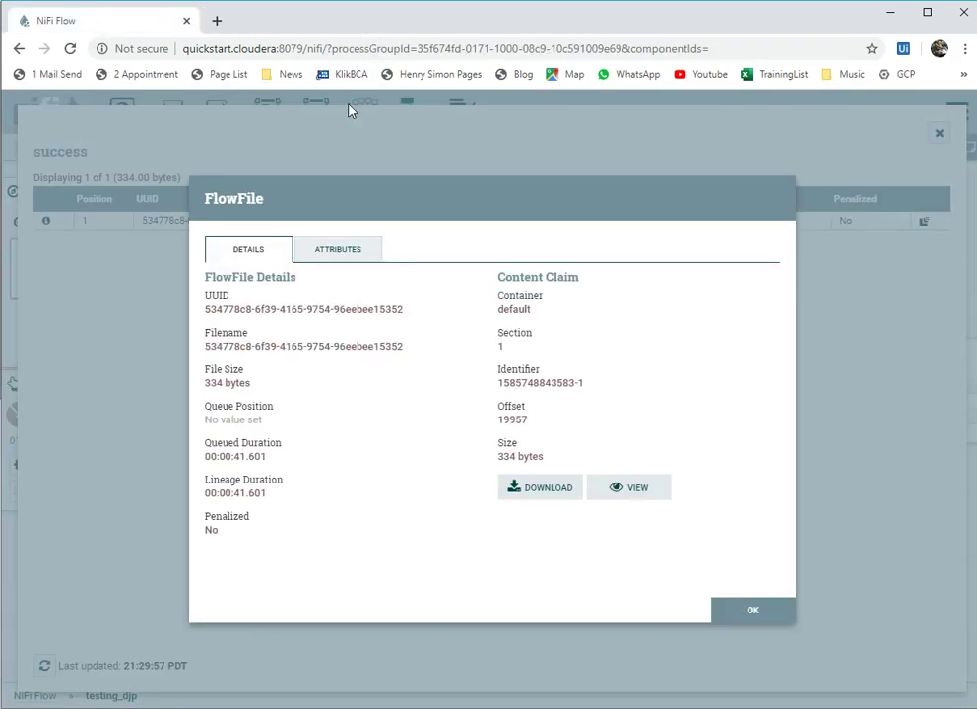
{"action": "left_click", "coordinate": [753, 612]}
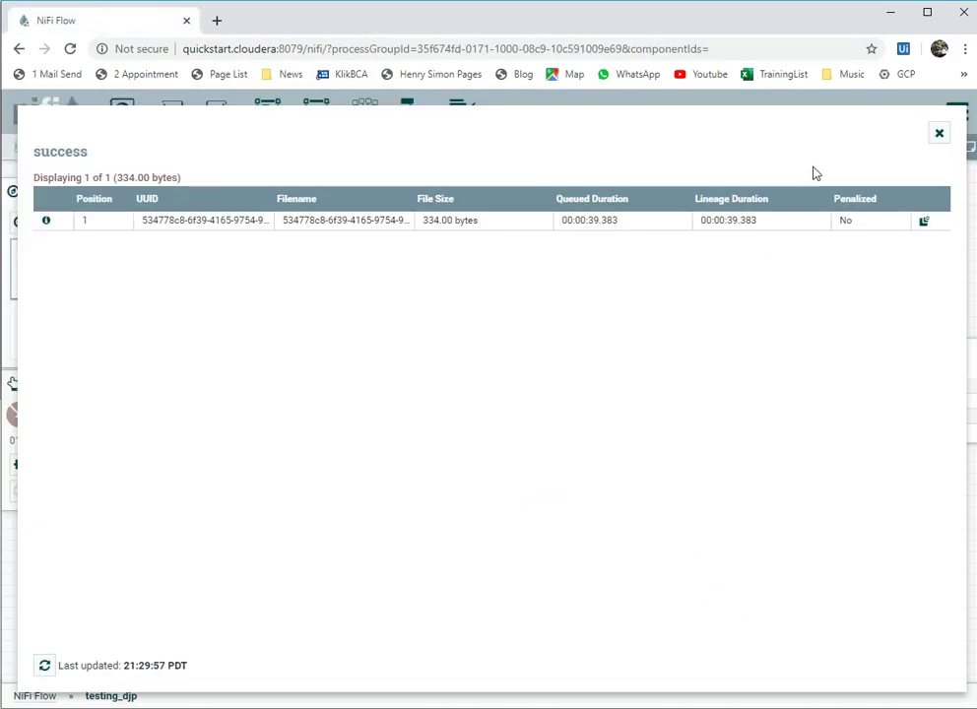
{"action": "left_click", "coordinate": [939, 132]}
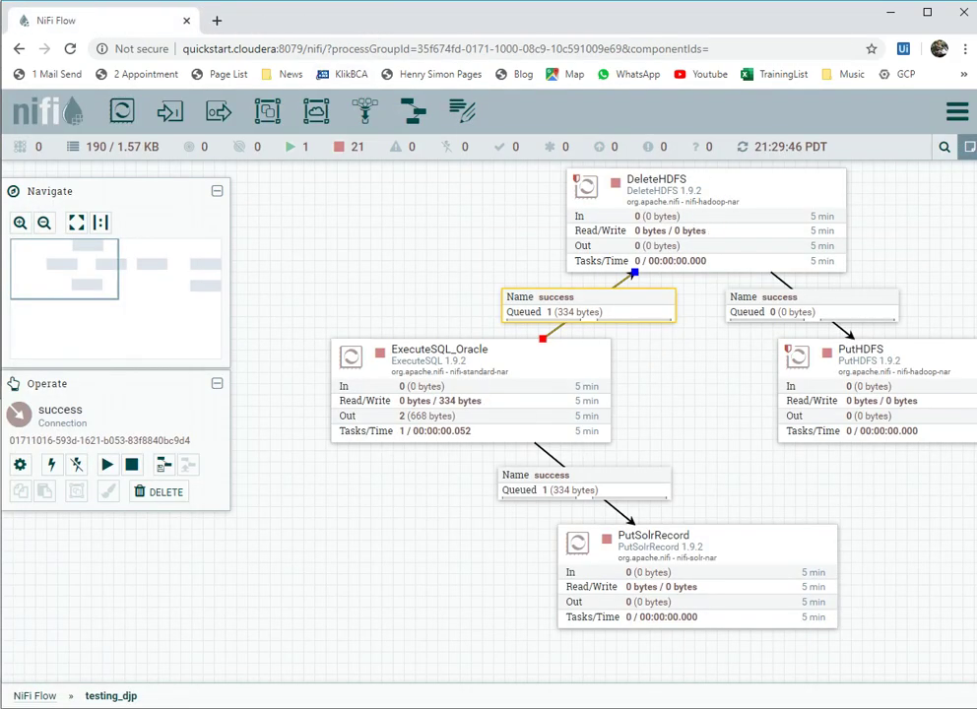
Step: Switch to the Scenario_Nifi_Load2Hive2Teradata.txt notes in Notepad and read on to section 2 about loading to SOLR
{"action": "key", "text": "alt+Tab"}
{"action": "left_click", "coordinate": [489, 602]}
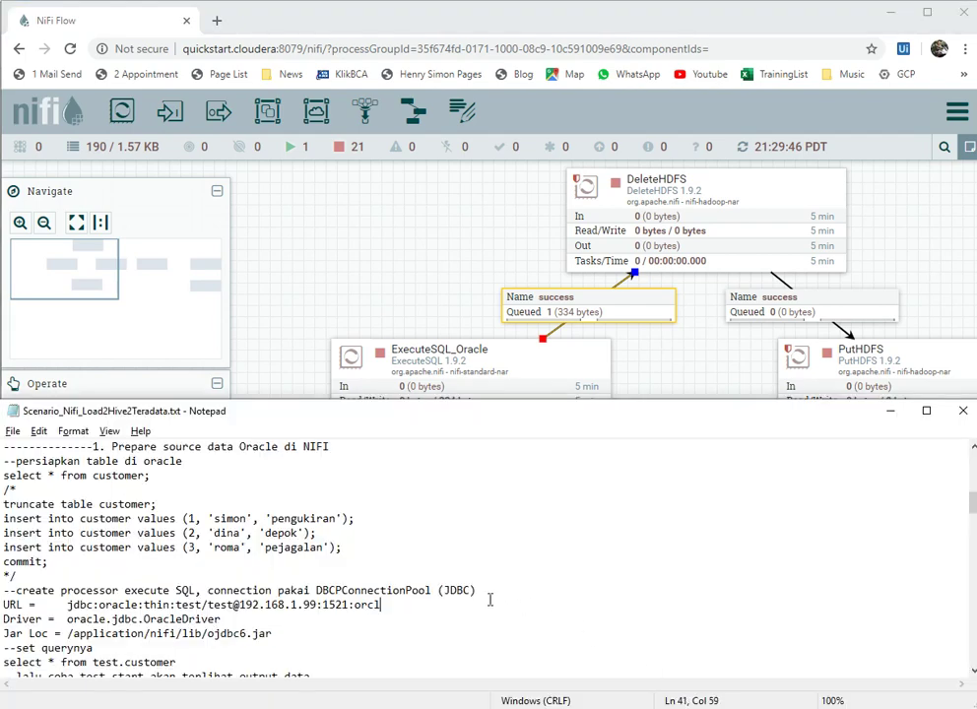
{"action": "key", "text": "Down"}
{"action": "key", "text": "Down"}
{"action": "key", "text": "Down"}
{"action": "key", "text": "Down"}
{"action": "key", "text": "Down"}
{"action": "key", "text": "Down"}
{"action": "key", "text": "Down"}
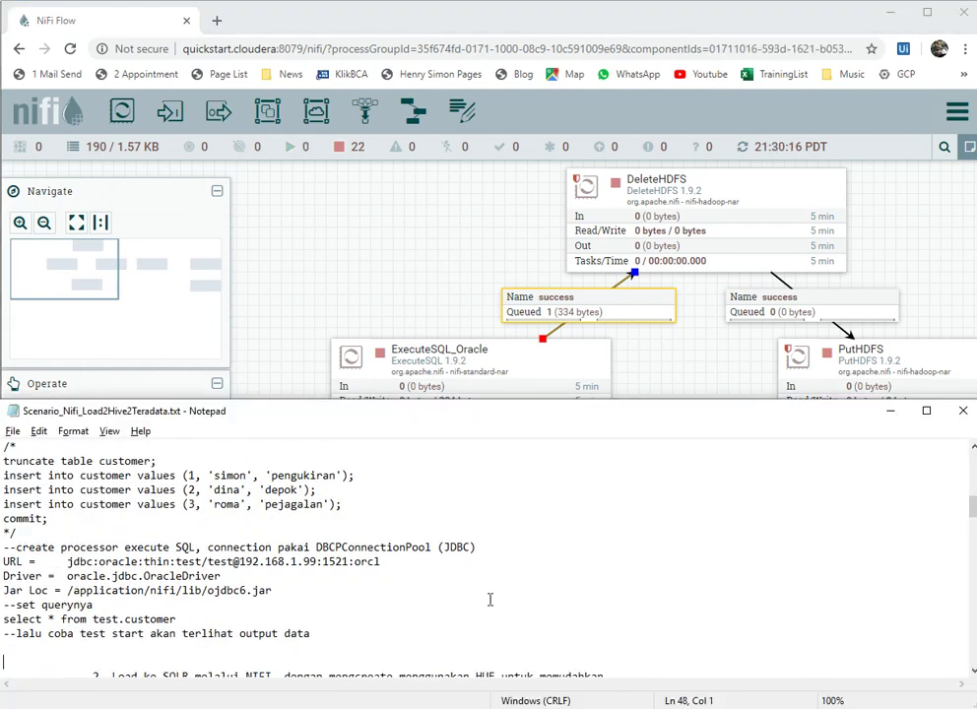
{"action": "key", "text": "Down"}
{"action": "key", "text": "Down"}
{"action": "key", "text": "Down"}
{"action": "key", "text": "Down"}
{"action": "key", "text": "Down"}
{"action": "key", "text": "Down"}
{"action": "key", "text": "Down"}
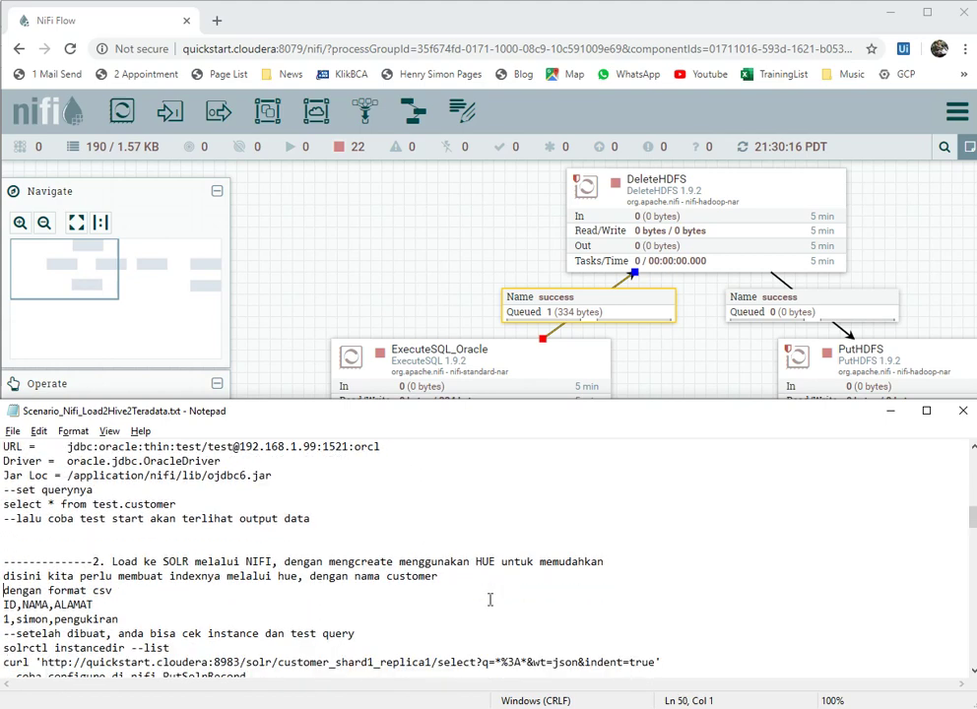
Step: Insert four blank lines above the section 2 heading about loading to SOLR through NIFI
{"action": "key", "text": "Up"}
{"action": "key", "text": "Up"}
{"action": "key", "text": "Return"}
{"action": "key", "text": "Return"}
{"action": "key", "text": "Return"}
{"action": "key", "text": "Return"}
{"action": "key", "text": "Return"}
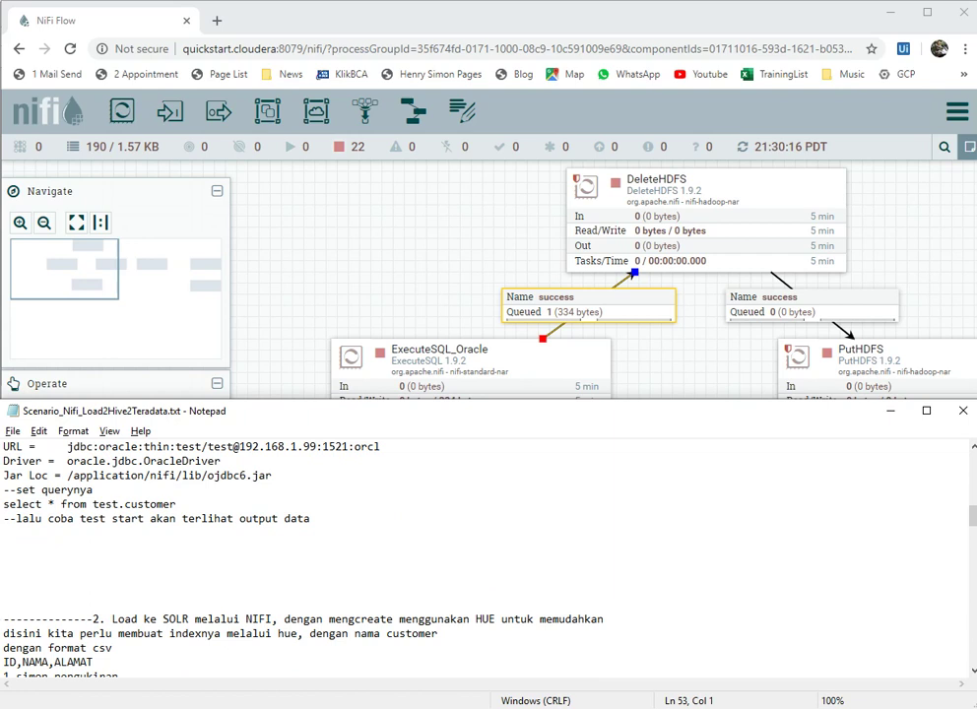
Step: Highlight the section 2 heading, clear the highlight and follow the heading's text along with the cursor
{"action": "key", "text": "shift+End"}
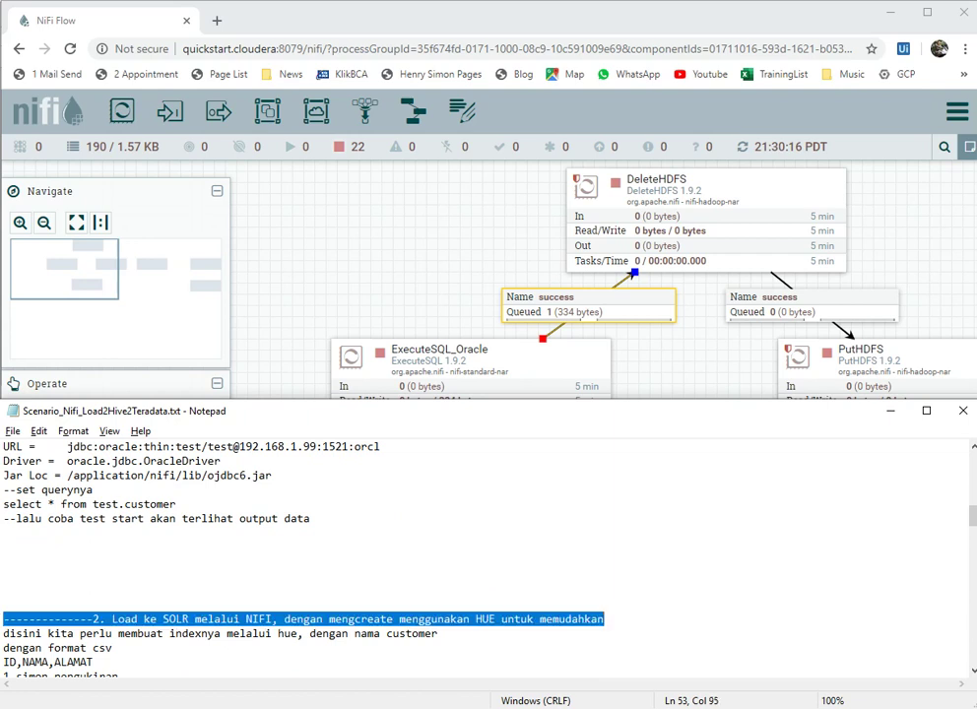
{"action": "key", "text": "Home"}
{"action": "key", "text": "Right"}
{"action": "key", "text": "Right"}
{"action": "key", "text": "Right"}
{"action": "key", "text": "Right"}
{"action": "key", "text": "Right"}
{"action": "key", "text": "Right"}
{"action": "key", "text": "Right"}
{"action": "key", "text": "Right"}
{"action": "key", "text": "Right"}
{"action": "key", "text": "Right"}
{"action": "key", "text": "Right"}
{"action": "key", "text": "Right"}
{"action": "key", "text": "Right"}
{"action": "key", "text": "Right"}
{"action": "key", "text": "Right"}
{"action": "key", "text": "Right"}
{"action": "key", "text": "Right"}
{"action": "key", "text": "Right"}
{"action": "key", "text": "Right"}
{"action": "key", "text": "Right"}
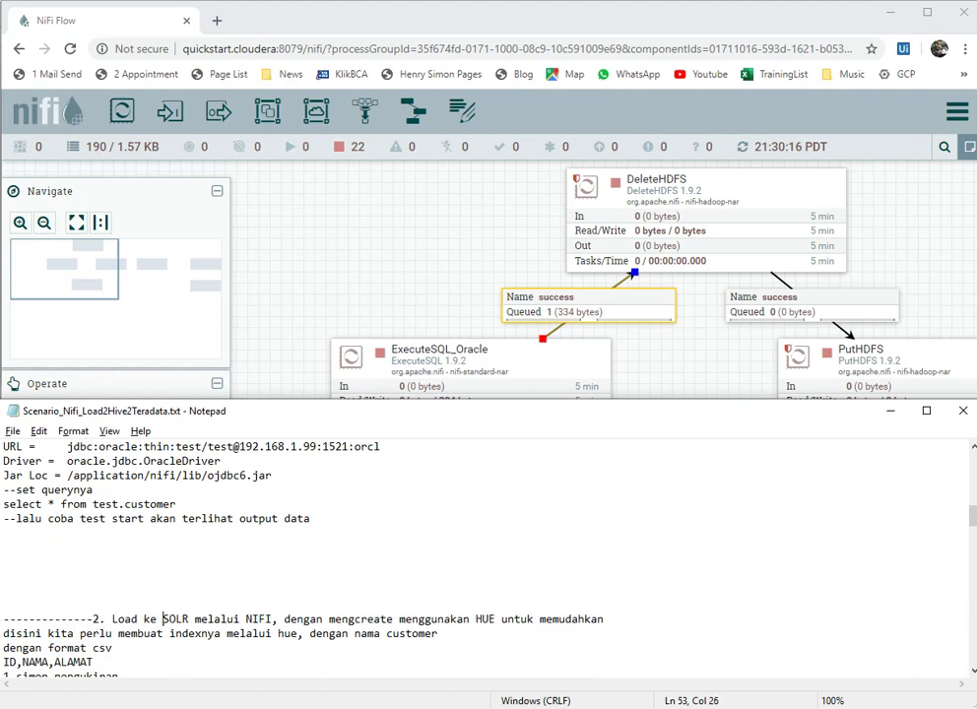
{"action": "key", "text": "Right"}
{"action": "key", "text": "Right"}
{"action": "key", "text": "Right"}
{"action": "key", "text": "Right"}
{"action": "key", "text": "Right"}
{"action": "key", "text": "Right"}
{"action": "key", "text": "Right"}
{"action": "key", "text": "Right"}
{"action": "key", "text": "Right"}
{"action": "key", "text": "Right"}
{"action": "key", "text": "Right"}
{"action": "key", "text": "Right"}
{"action": "key", "text": "Right"}
{"action": "key", "text": "Right"}
{"action": "key", "text": "Right"}
{"action": "key", "text": "Right"}
{"action": "key", "text": "Right"}
{"action": "key", "text": "Right"}
{"action": "key", "text": "Right"}
{"action": "key", "text": "Right"}
{"action": "key", "text": "Right"}
{"action": "key", "text": "Right"}
{"action": "key", "text": "Right"}
{"action": "key", "text": "Right"}
{"action": "key", "text": "Right"}
{"action": "key", "text": "Right"}
{"action": "key", "text": "Right"}
{"action": "key", "text": "Right"}
{"action": "key", "text": "Right"}
{"action": "key", "text": "Right"}
{"action": "key", "text": "Right"}
{"action": "key", "text": "Right"}
{"action": "key", "text": "Right"}
{"action": "key", "text": "Right"}
{"action": "key", "text": "Right"}
{"action": "key", "text": "Right"}
Step: Read the index creation notes below the heading and highlight the two CSV sample lines starting with ID,NAMA,ALAMAT
{"action": "scroll", "coordinate": [489, 599], "scroll_direction": "down", "scroll_amount": 1}
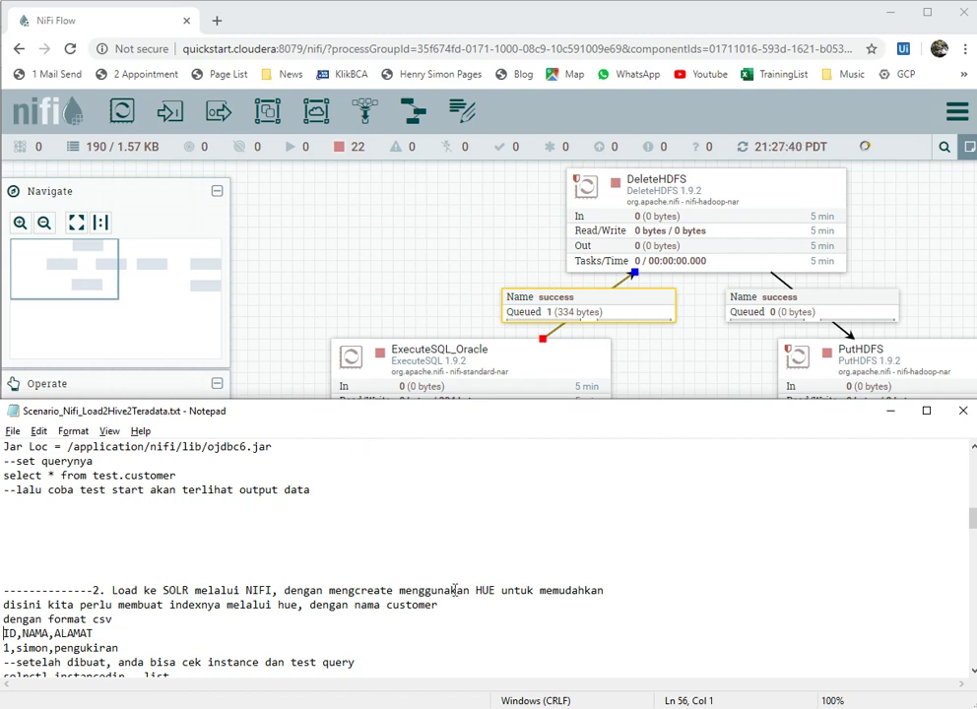
{"action": "left_click", "coordinate": [162, 628]}
{"action": "key", "text": "Down"}
{"action": "key", "text": "Down"}
{"action": "scroll", "coordinate": [157, 628], "scroll_direction": "down", "scroll_amount": 1}
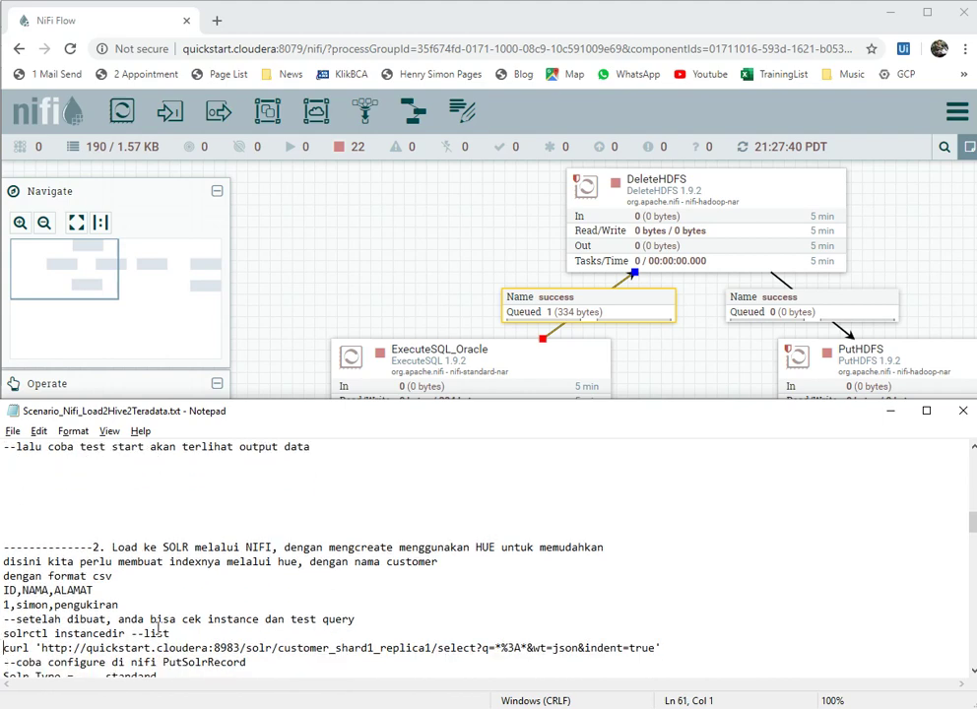
{"action": "key", "text": "Up"}
{"action": "key", "text": "Up"}
{"action": "key", "text": "Up"}
{"action": "key", "text": "shift+Down"}
{"action": "key", "text": "shift+End"}
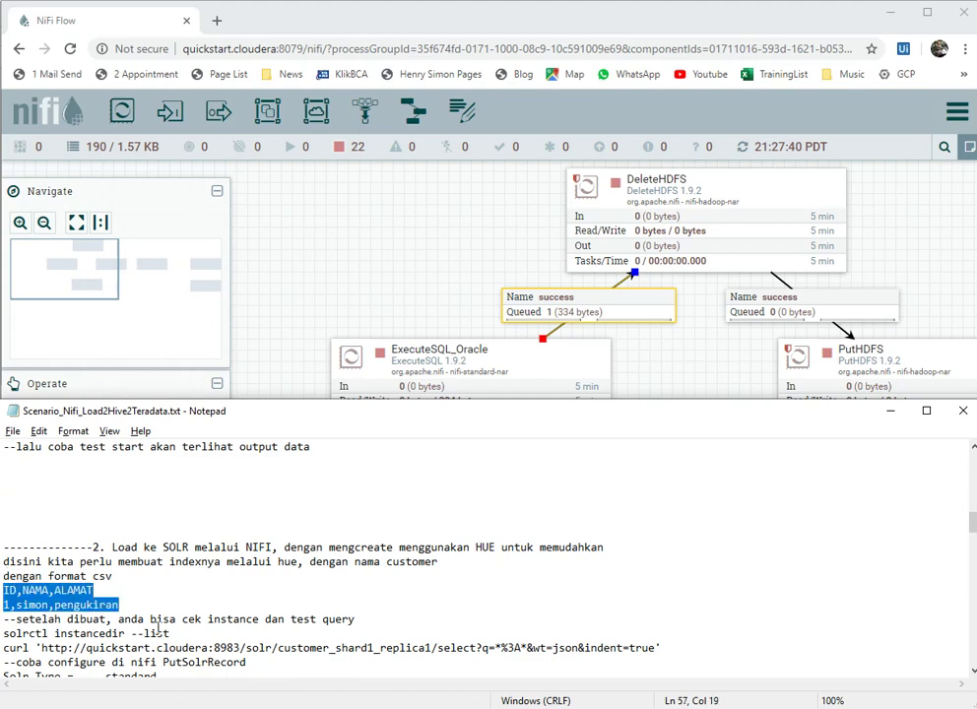
Step: Highlight the column names in the CSV header line, starting from ID
{"action": "key", "text": "Home"}
{"action": "key", "text": "Up"}
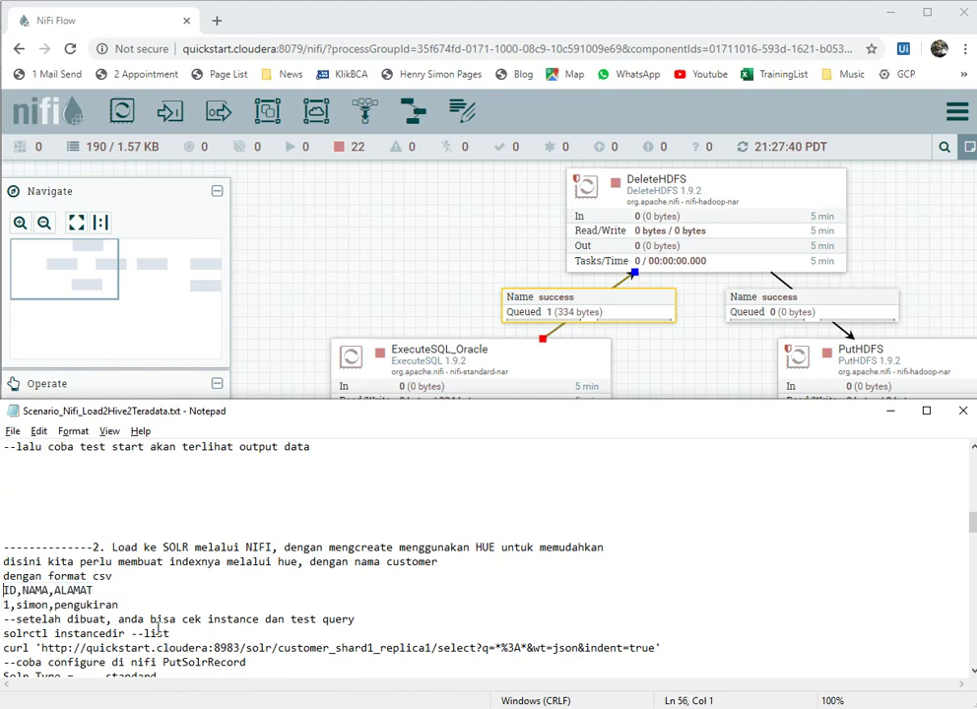
{"action": "key", "text": "shift+Right"}
{"action": "key", "text": "shift+Right"}
{"action": "key", "text": "shift+Right"}
{"action": "key", "text": "shift+Right"}
{"action": "key", "text": "shift+Right"}
{"action": "key", "text": "shift+Right"}
{"action": "key", "text": "shift+Right"}
{"action": "key", "text": "shift+Right"}
{"action": "key", "text": "shift+Right"}
{"action": "key", "text": "shift+Right"}
{"action": "key", "text": "shift+Right"}
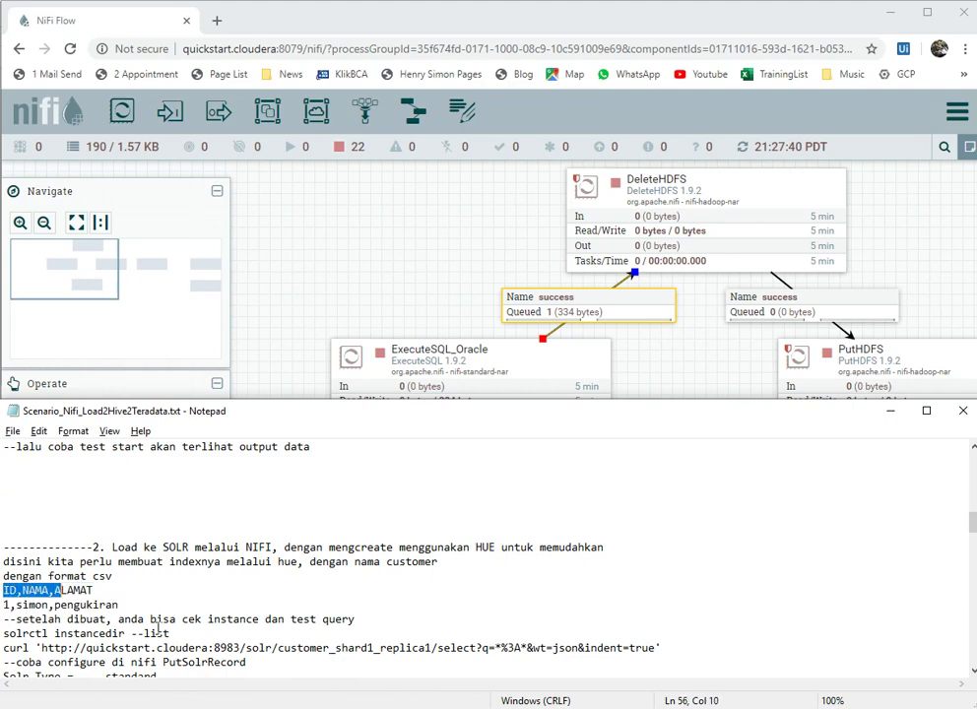
Step: Highlight the sample record line by itself, followed by the header and record lines together
{"action": "key", "text": "Down"}
{"action": "key", "text": "Home"}
{"action": "key", "text": "shift+End"}
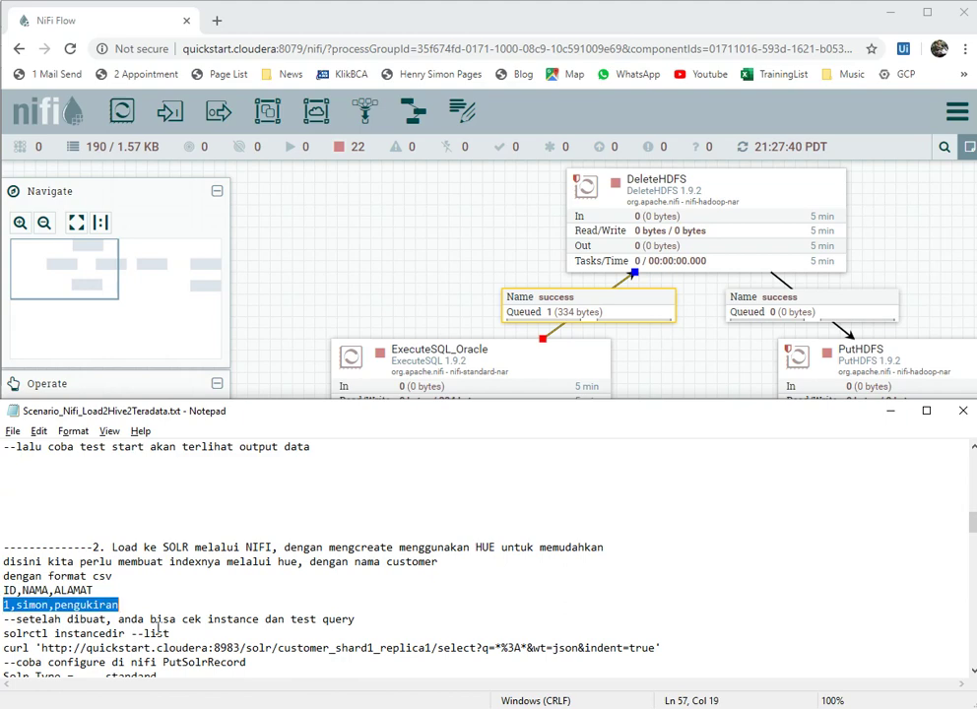
{"action": "key", "text": "Home"}
{"action": "key", "text": "Up"}
{"action": "key", "text": "shift+Down"}
{"action": "key", "text": "shift+End"}
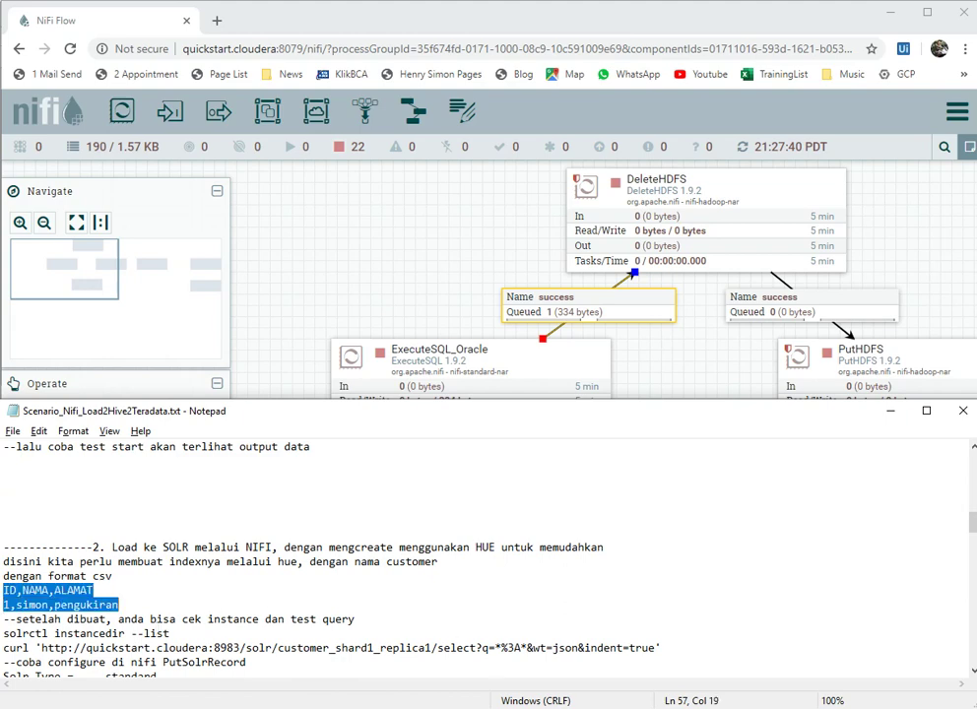
Step: Switch to SSH Secure File Transfer, open the local customer.csv to check its contents and close it
{"action": "key", "text": "alt+Tab"}
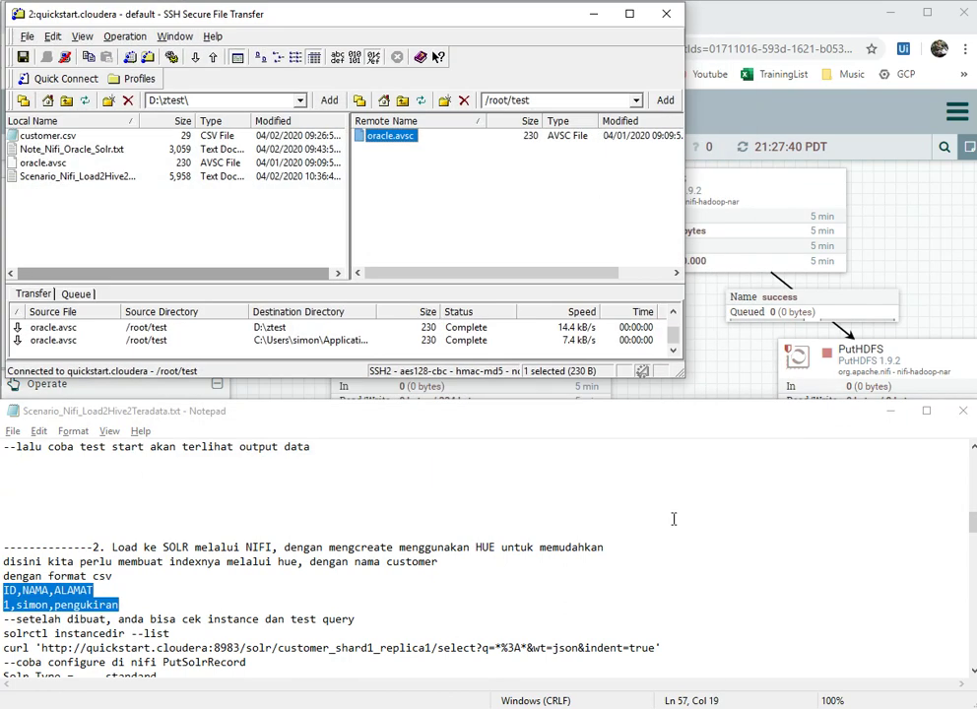
{"action": "double_click", "coordinate": [50, 136]}
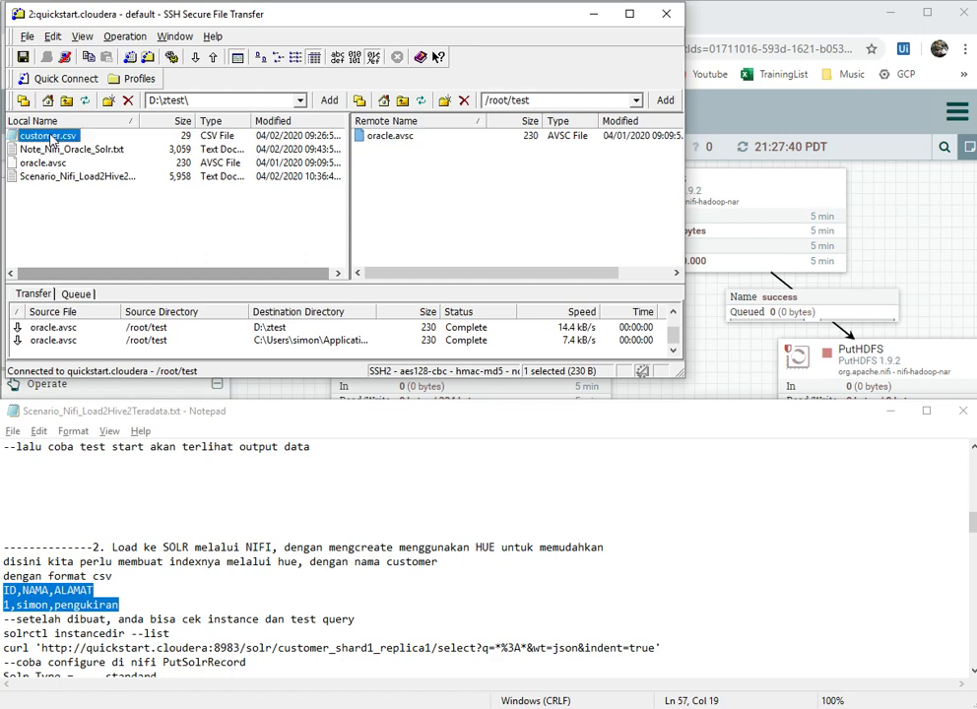
{"action": "left_click", "coordinate": [358, 115]}
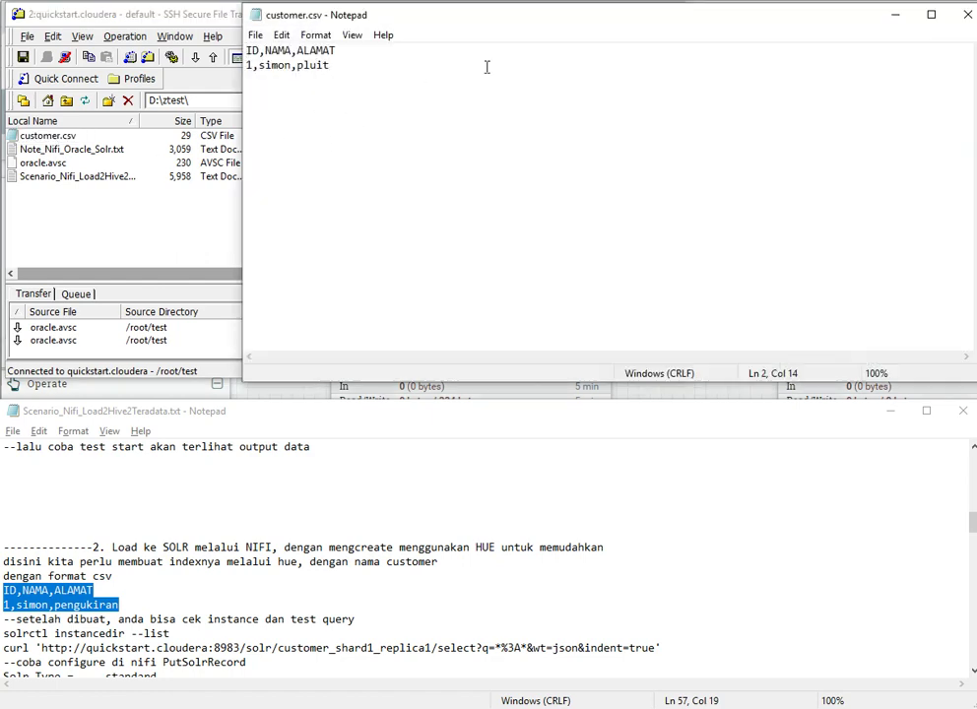
{"action": "left_click", "coordinate": [968, 14]}
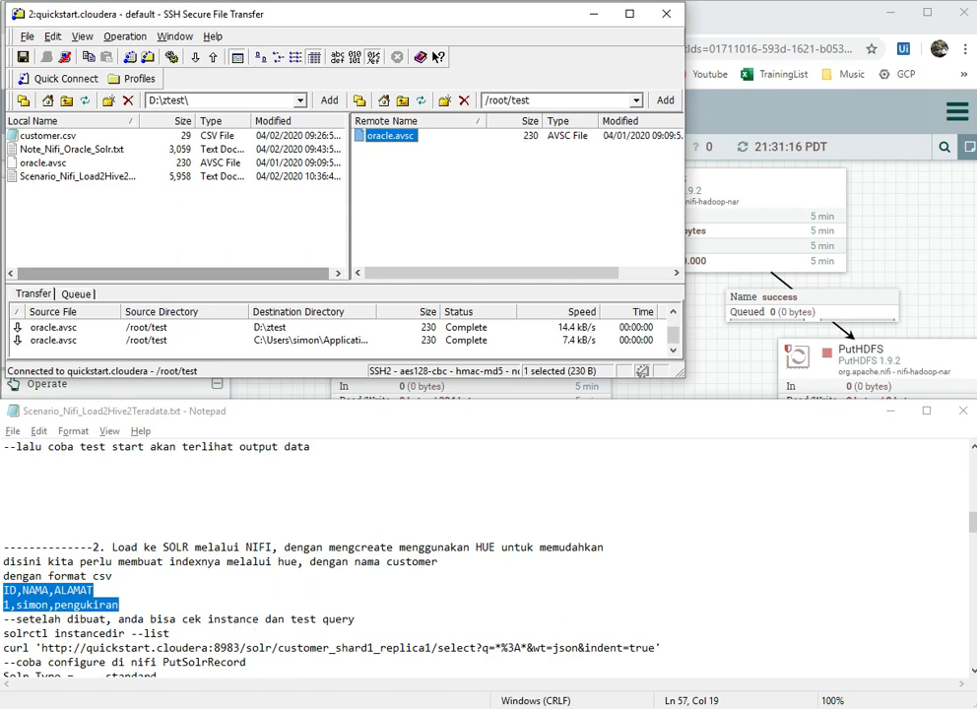
Step: Switch to Hue's Index Browser, start a new index, upload customer.csv to /tmp and choose it as the source file
{"action": "key", "text": "alt+Tab"}
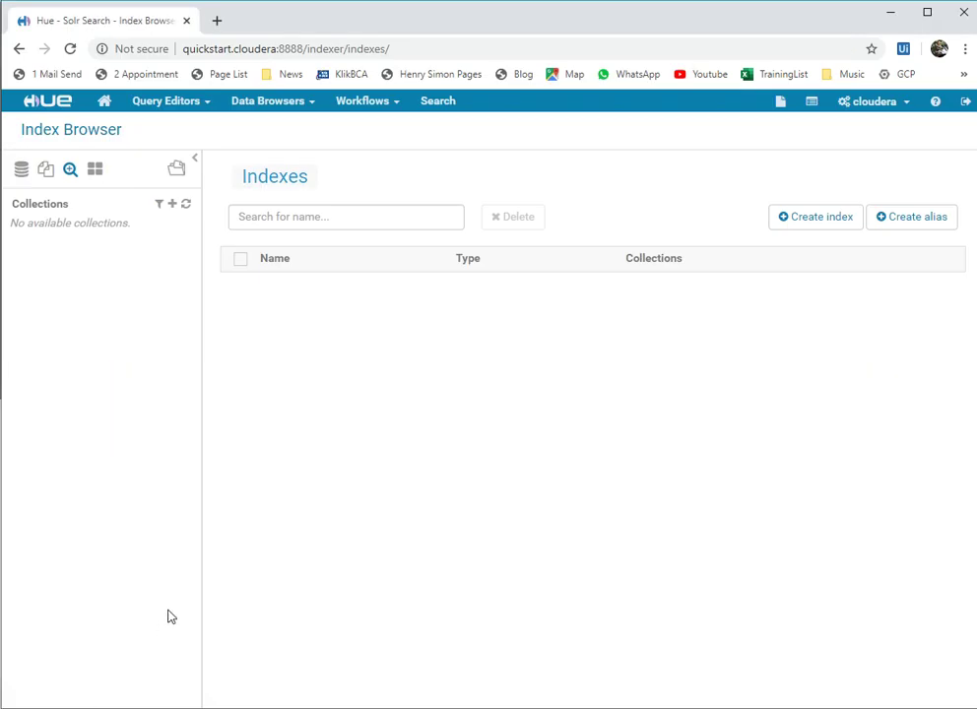
{"action": "left_click", "coordinate": [814, 218]}
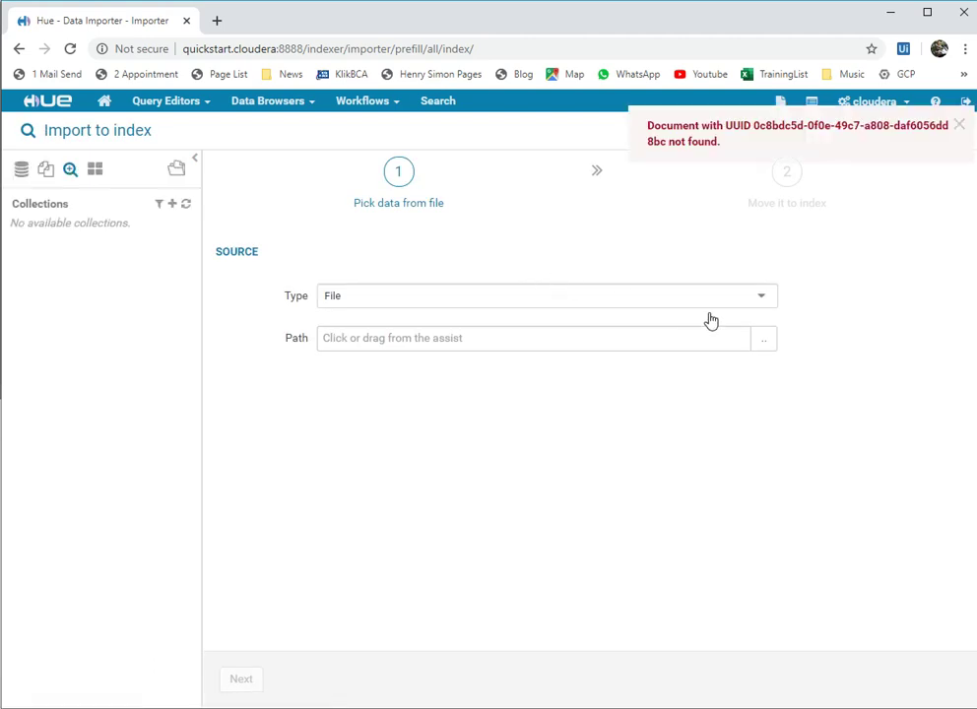
{"action": "left_click", "coordinate": [765, 340]}
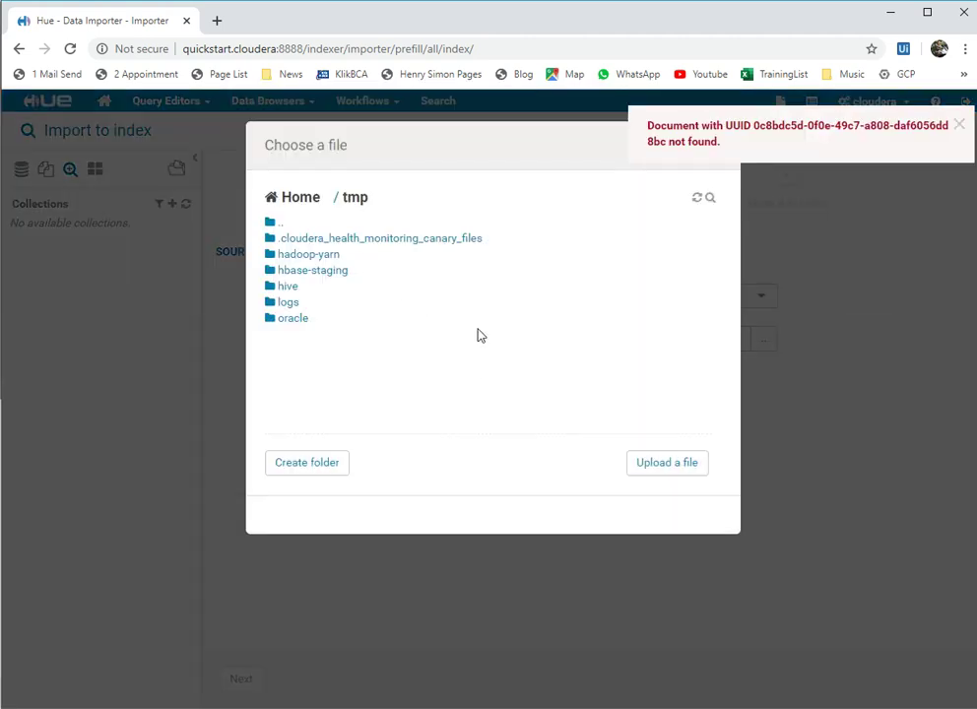
{"action": "left_click", "coordinate": [654, 462]}
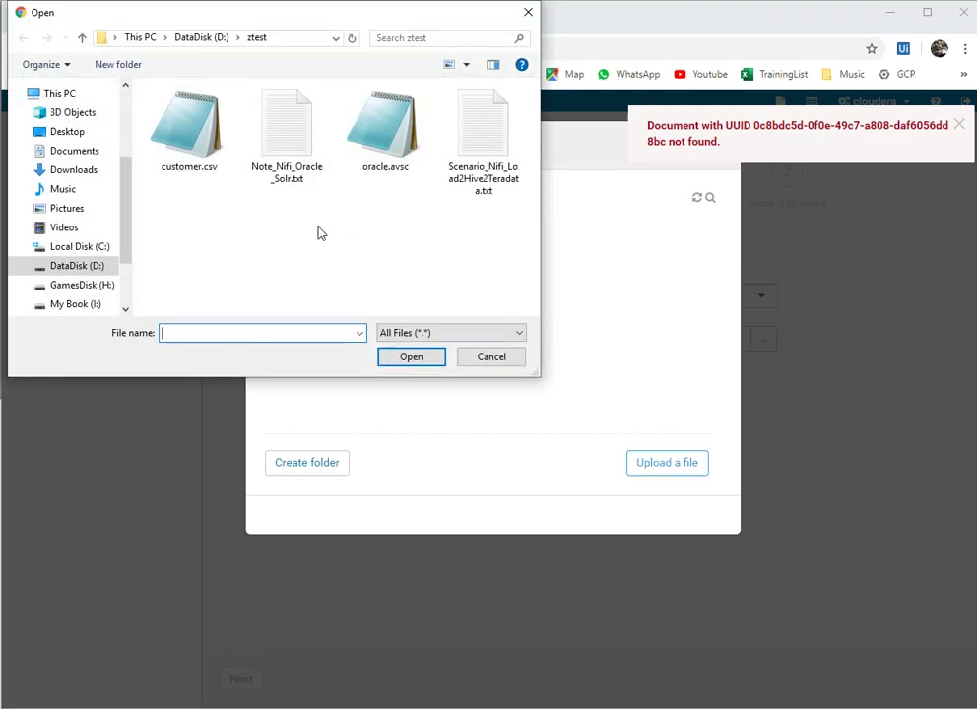
{"action": "double_click", "coordinate": [187, 128]}
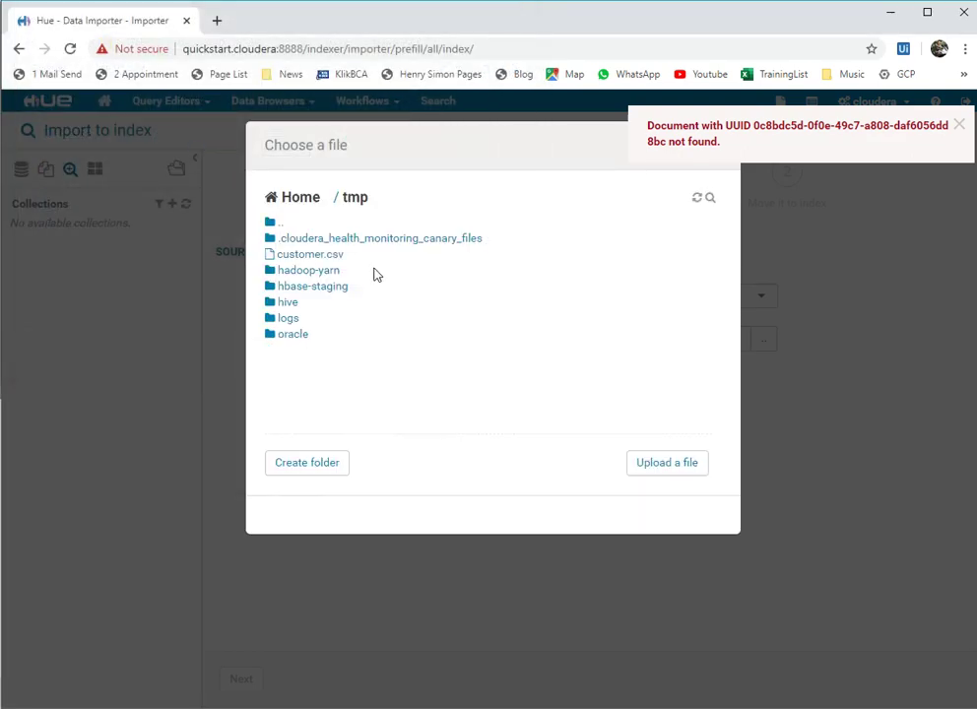
{"action": "left_click", "coordinate": [309, 254]}
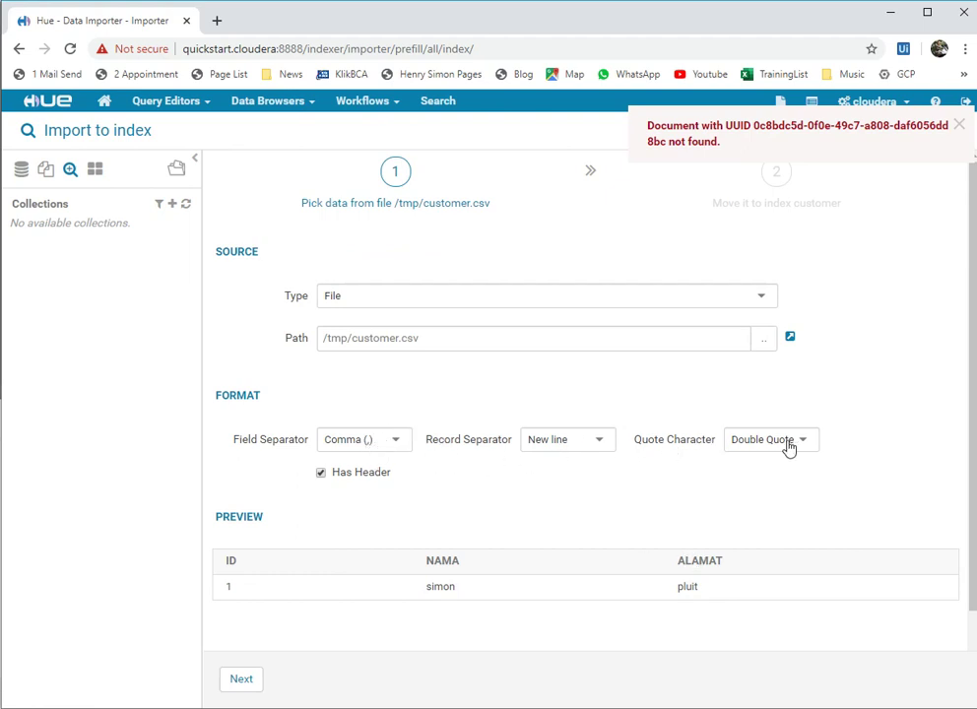
Step: Proceed to the index settings and set the default field to ID, NAMA and ALAMAT
{"action": "left_click", "coordinate": [241, 679]}
{"action": "scroll", "coordinate": [731, 490], "scroll_direction": "down", "scroll_amount": 2}
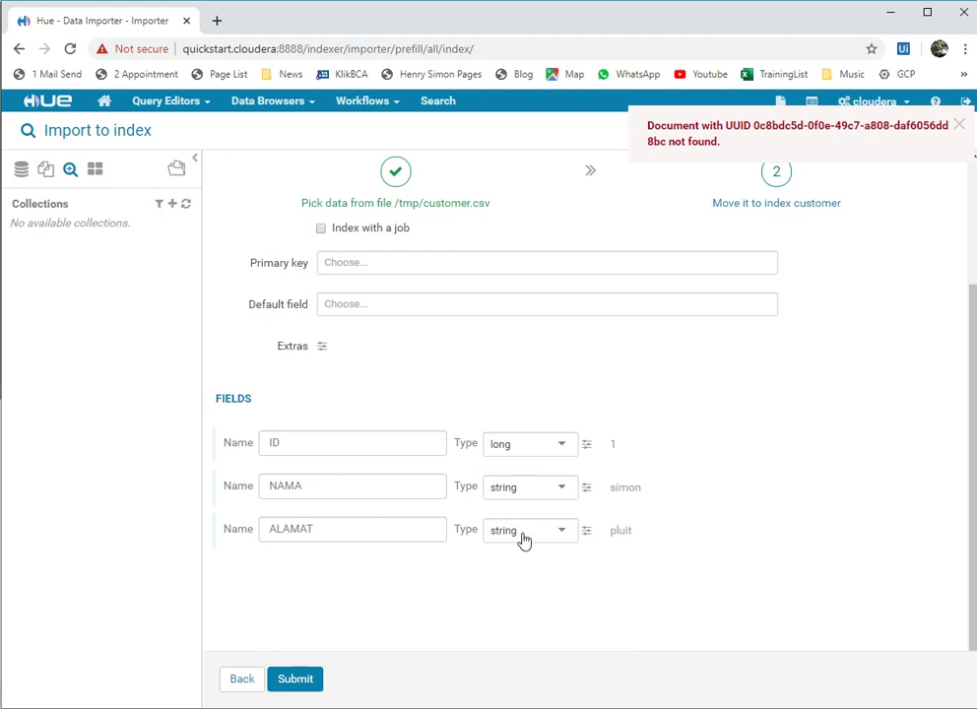
{"action": "left_click", "coordinate": [378, 309]}
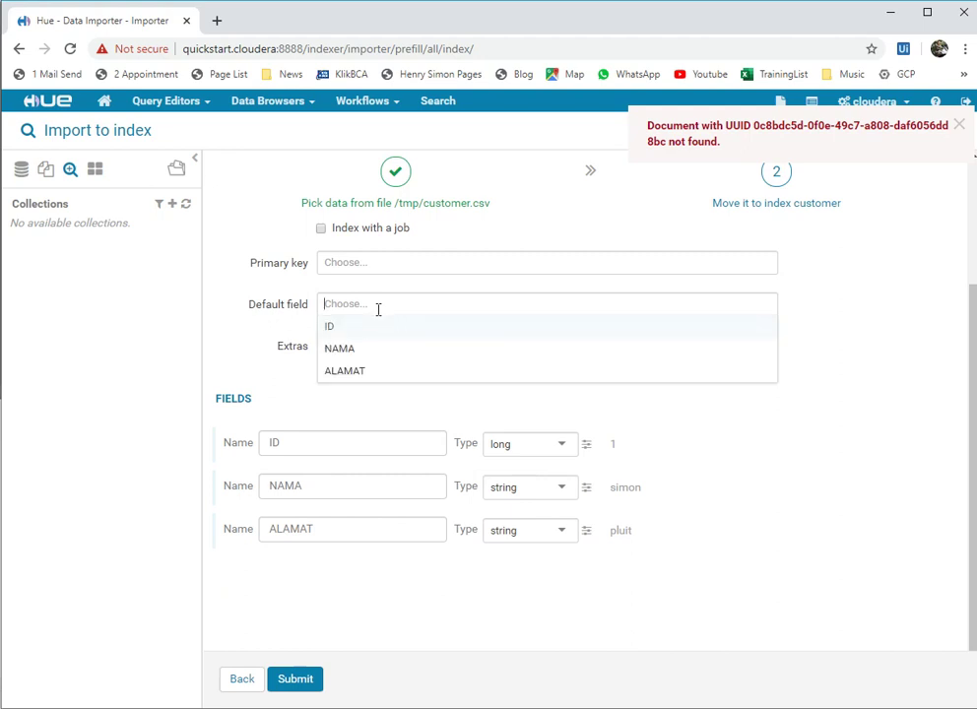
{"action": "left_click", "coordinate": [360, 325]}
{"action": "left_click", "coordinate": [351, 334]}
{"action": "left_click", "coordinate": [352, 334]}
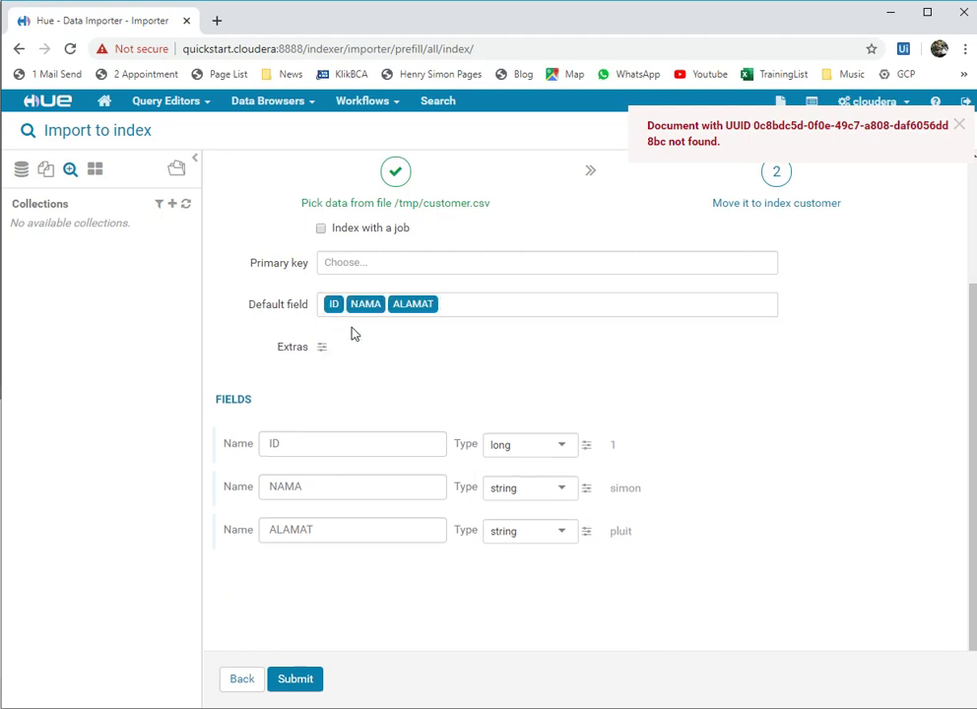
Step: Set the index's primary key to ID, dismiss the error notice and submit the customer index for creation
{"action": "left_click", "coordinate": [384, 262]}
{"action": "left_click", "coordinate": [337, 285]}
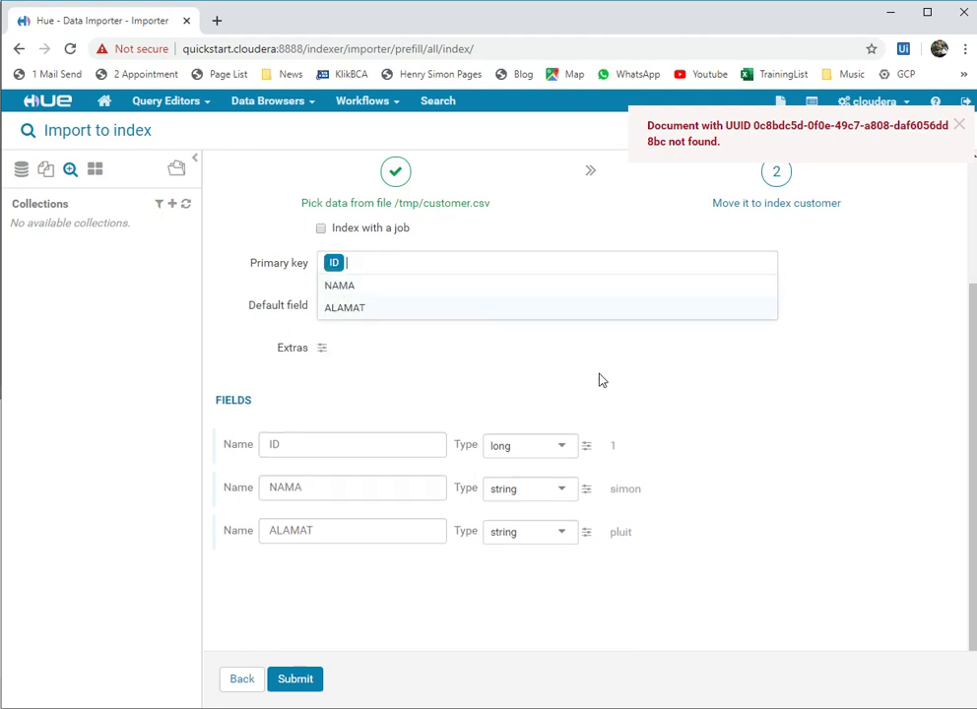
{"action": "left_click", "coordinate": [717, 408]}
{"action": "scroll", "coordinate": [717, 408], "scroll_direction": "up", "scroll_amount": 2}
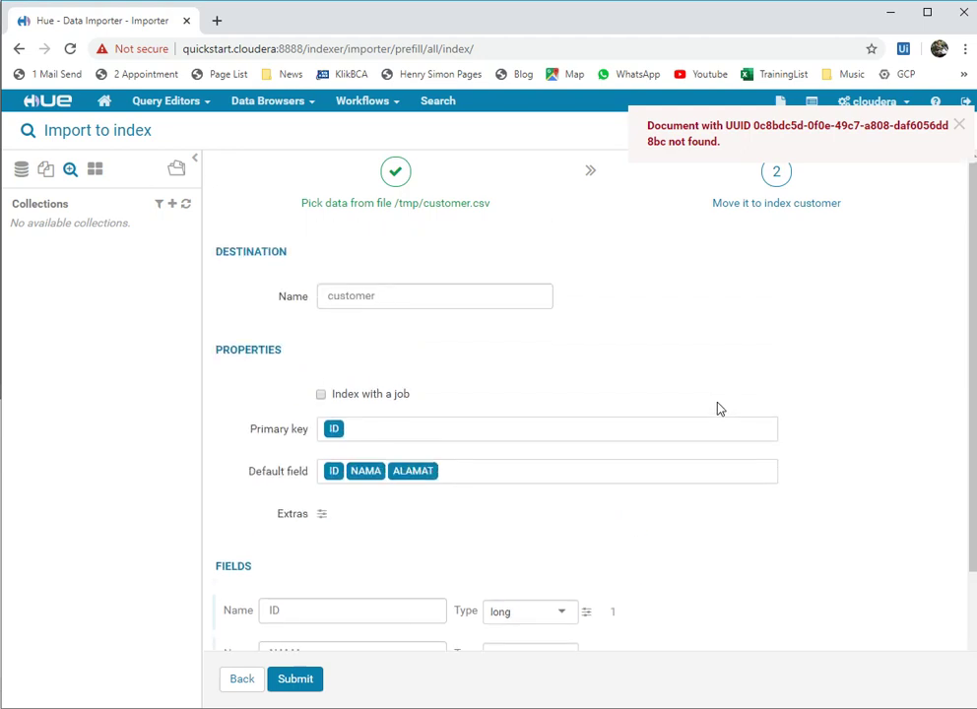
{"action": "left_click", "coordinate": [958, 125]}
{"action": "left_click", "coordinate": [307, 679]}
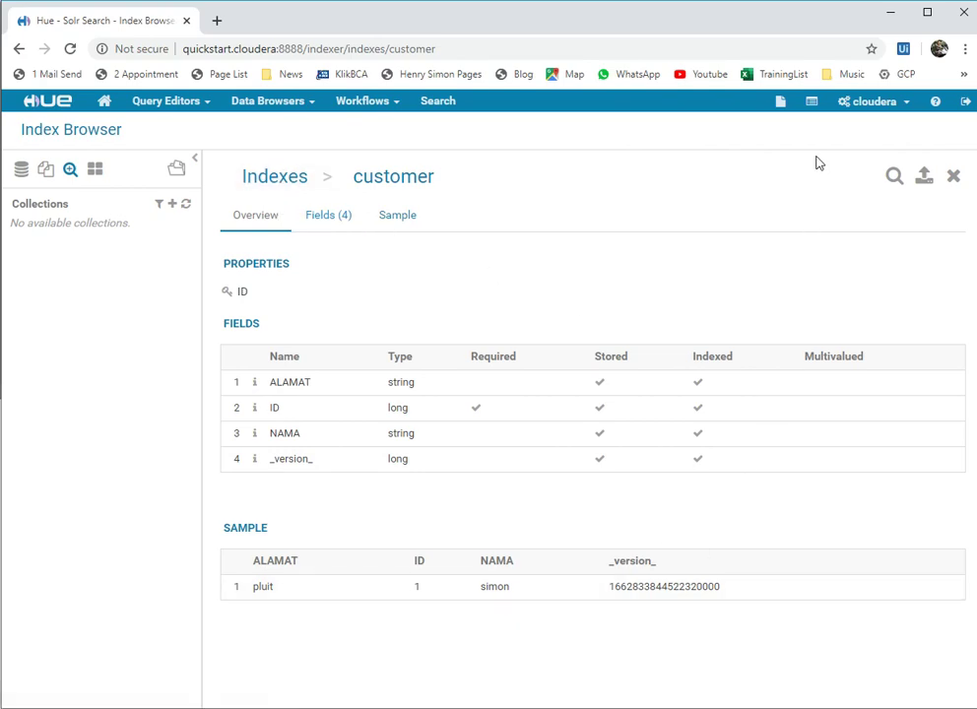
Step: Copy solrctl instancedir --list from the notes, run it in SSH Secure Shell and highlight the customer entry
{"action": "left_click", "coordinate": [889, 12]}
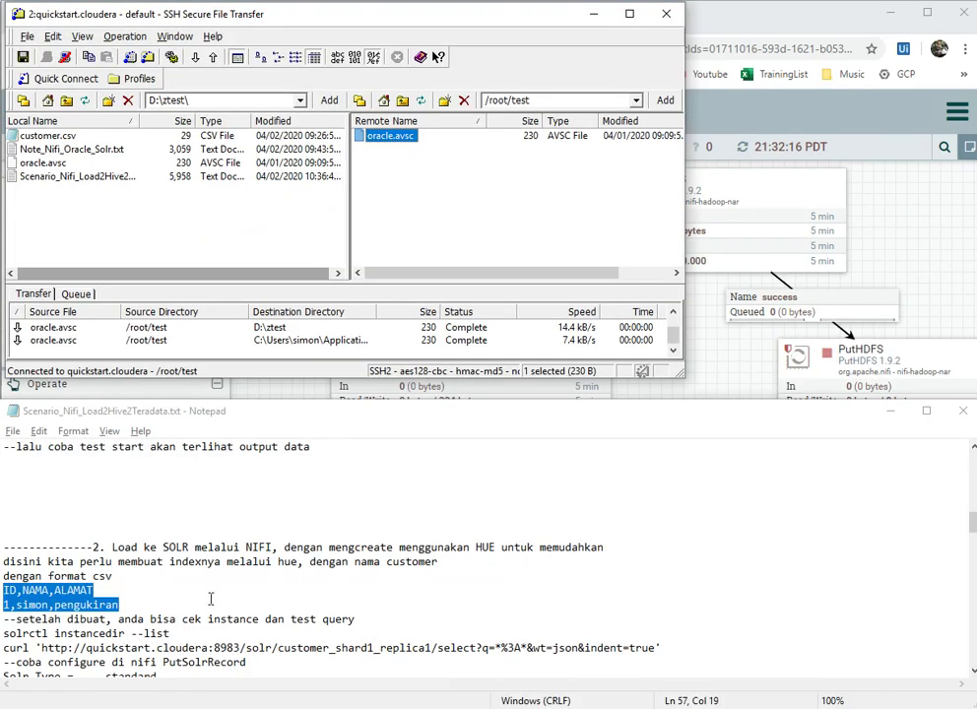
{"action": "left_click", "coordinate": [190, 631]}
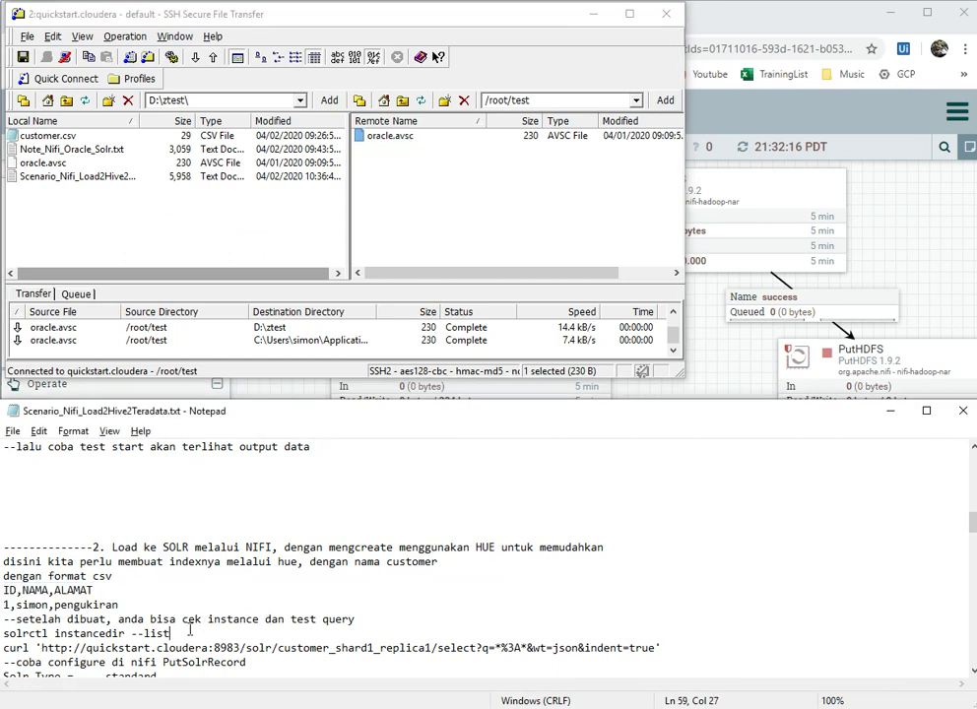
{"action": "key", "text": "shift+Home"}
{"action": "key", "text": "ctrl+c"}
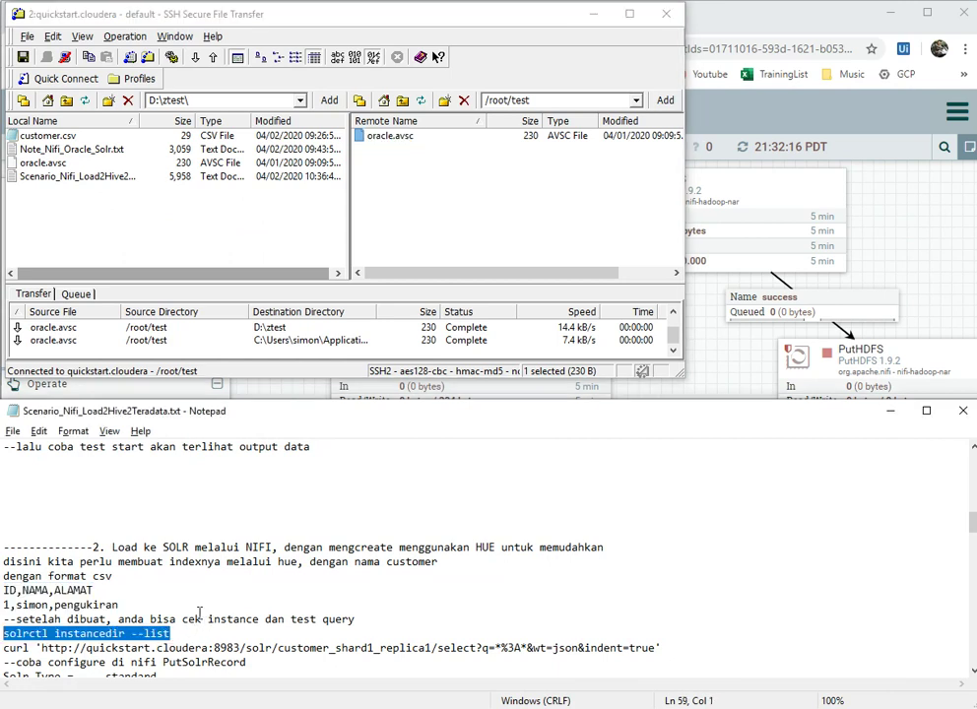
{"action": "key", "text": "alt+Tab"}
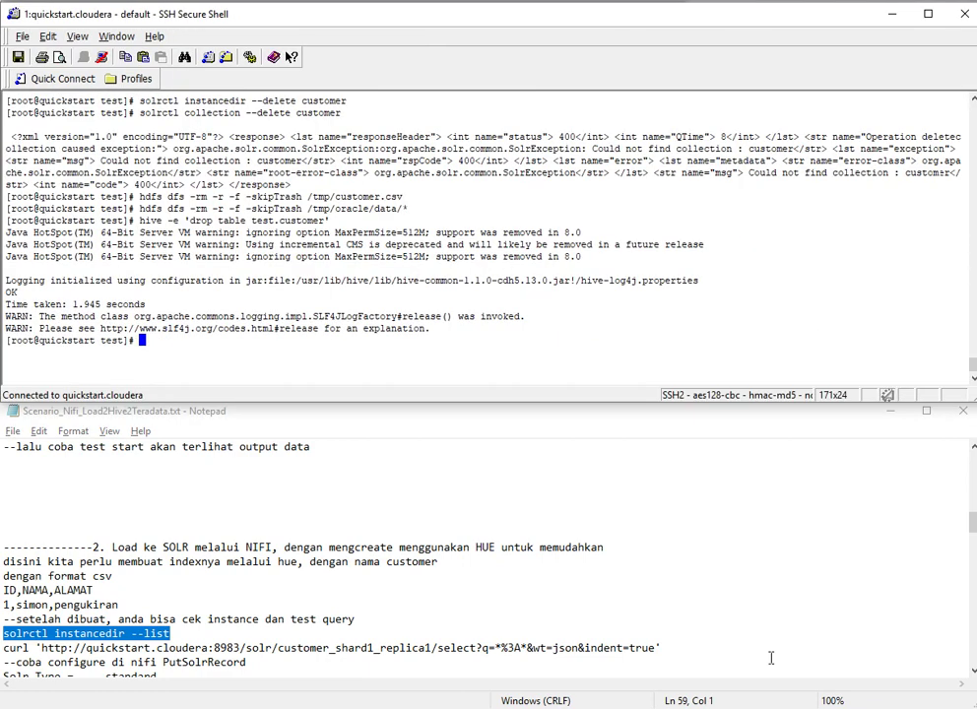
{"action": "key", "text": "shift+Insert"}
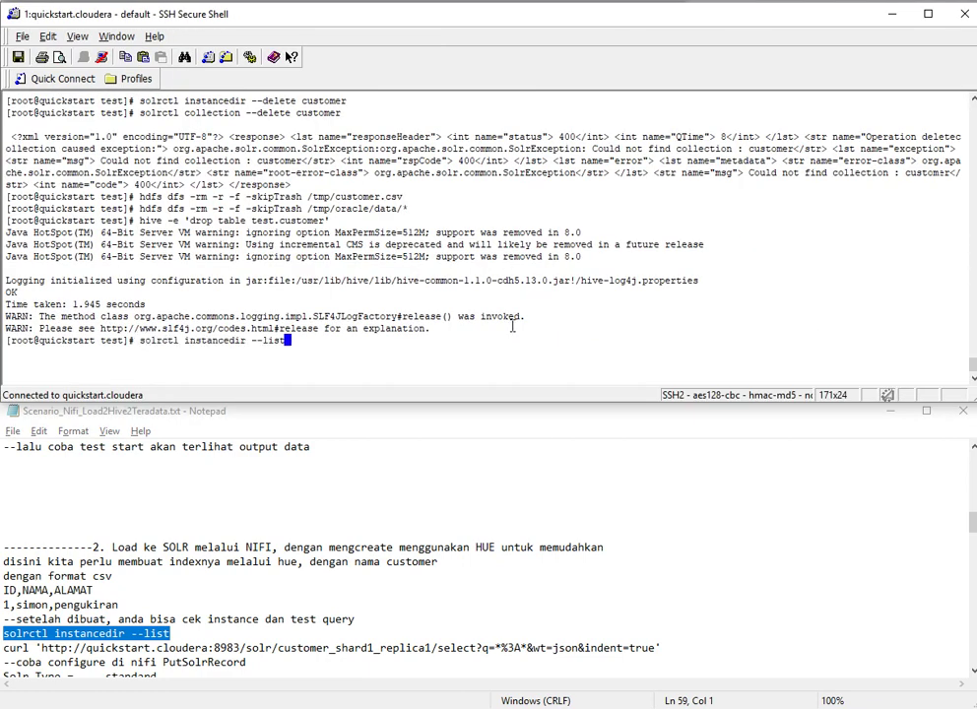
{"action": "key", "text": "Return"}
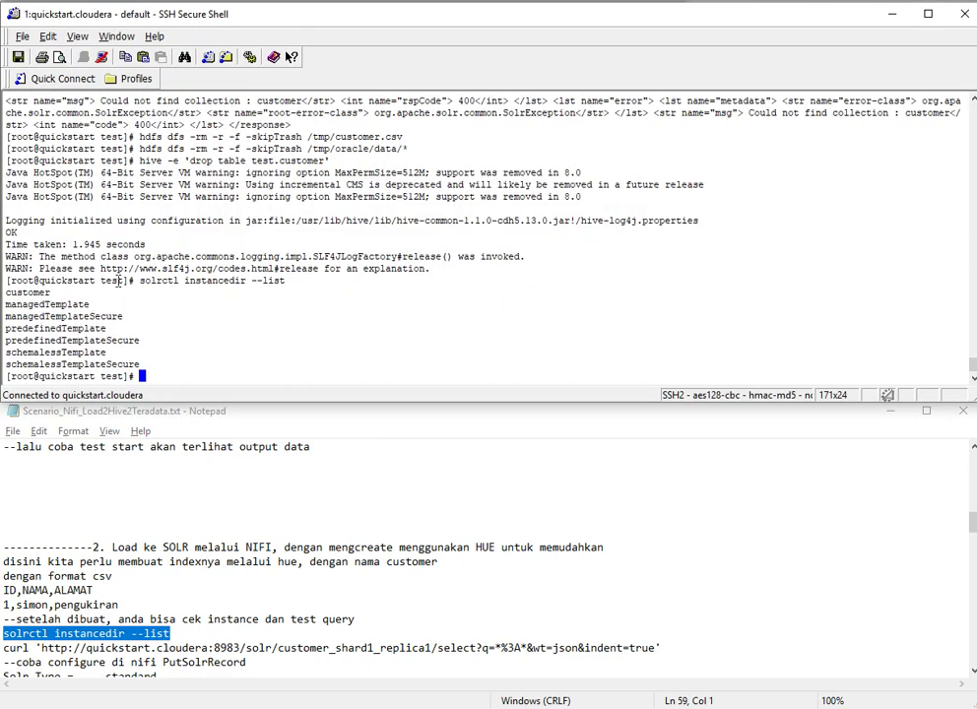
{"action": "triple_click", "coordinate": [45, 292]}
{"action": "left_click", "coordinate": [46, 304]}
Step: Copy the curl select query for customer_shard1_replica1 from the notes, run it in the terminal and highlight the returned record
{"action": "left_click", "coordinate": [207, 648]}
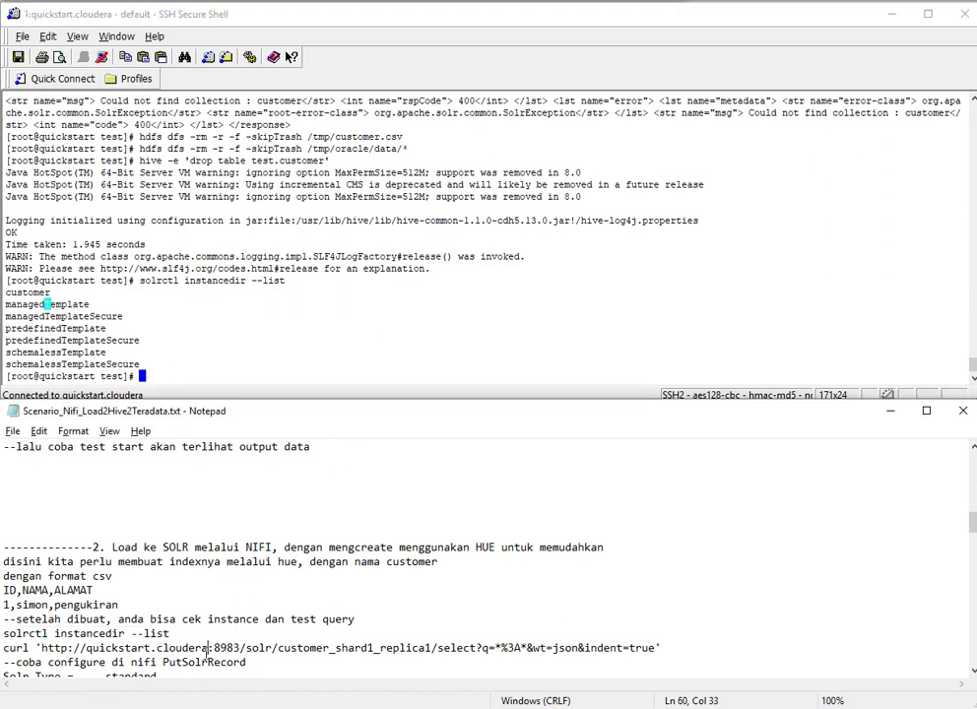
{"action": "key", "text": "shift+End"}
{"action": "key", "text": "ctrl+c"}
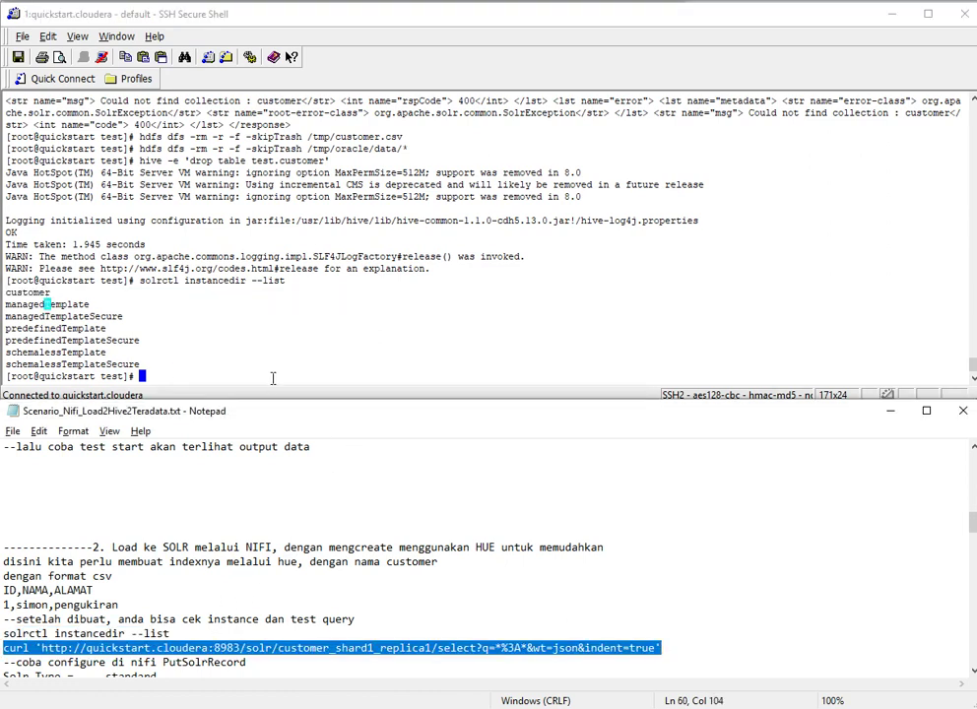
{"action": "left_click", "coordinate": [317, 363]}
{"action": "key", "text": "shift+Insert"}
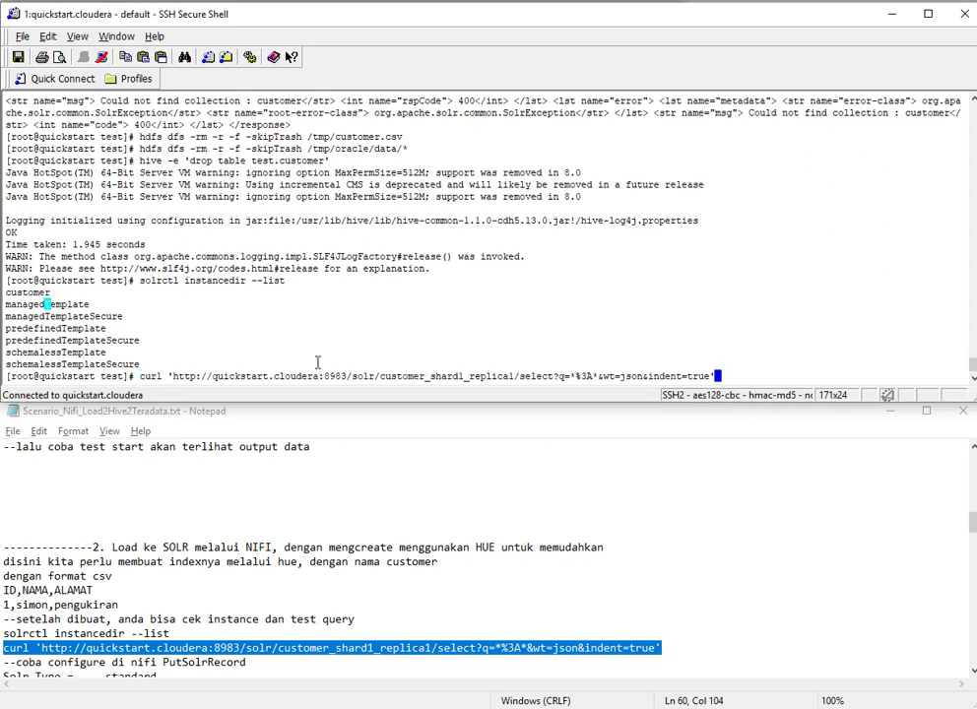
{"action": "key", "text": "Return"}
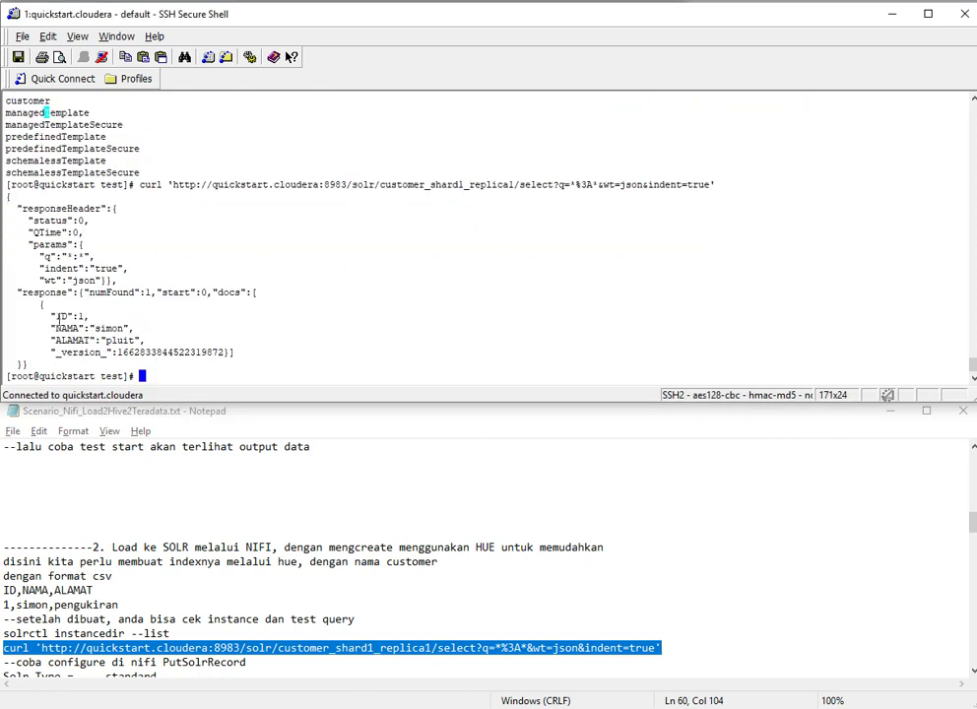
{"action": "left_click_drag", "start_coordinate": [135, 317], "coordinate": [141, 338]}
{"action": "left_click", "coordinate": [462, 345]}
Step: Go down the notes to the PutSolrRecord configuration section, at the Solr Type line
{"action": "left_click", "coordinate": [381, 597]}
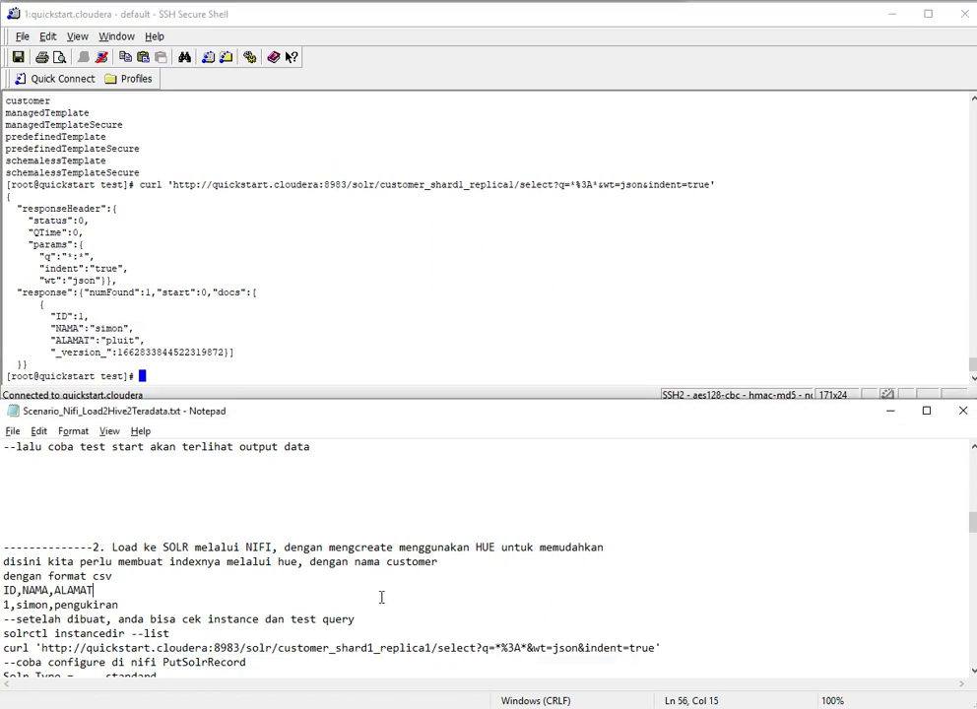
{"action": "key", "text": "Down"}
{"action": "key", "text": "Down"}
{"action": "key", "text": "Down"}
{"action": "key", "text": "Down"}
{"action": "key", "text": "Down"}
{"action": "key", "text": "Down"}
{"action": "key", "text": "Down"}
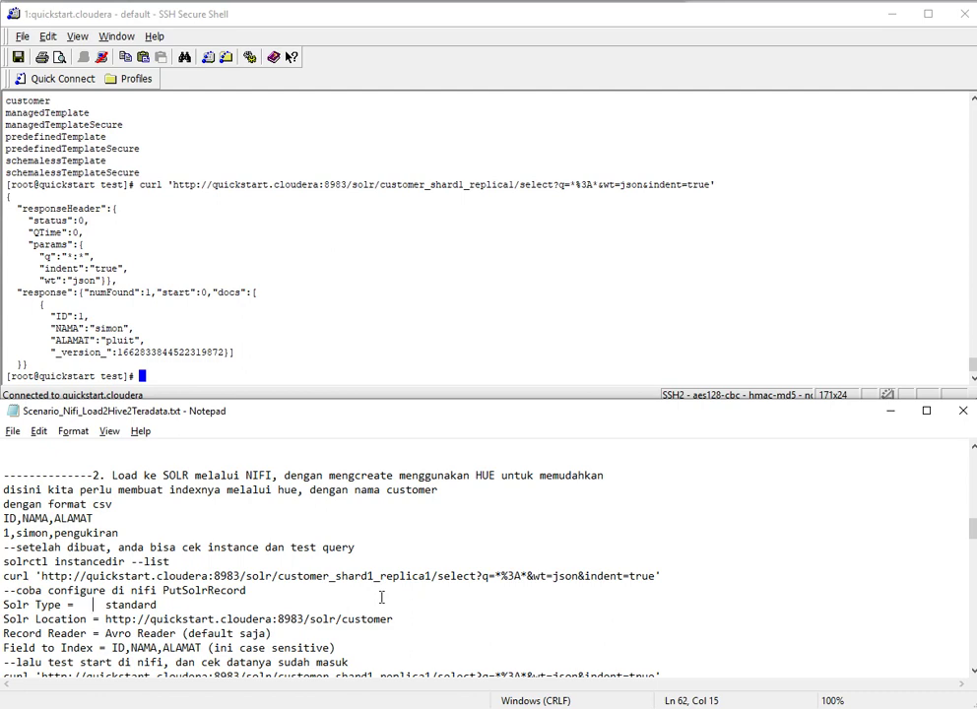
{"action": "key", "text": "Home"}
Step: Switch to the NiFi flow, look at the general settings of the PutSolrRecord processor and close them without changes
{"action": "key", "text": "alt+Tab"}
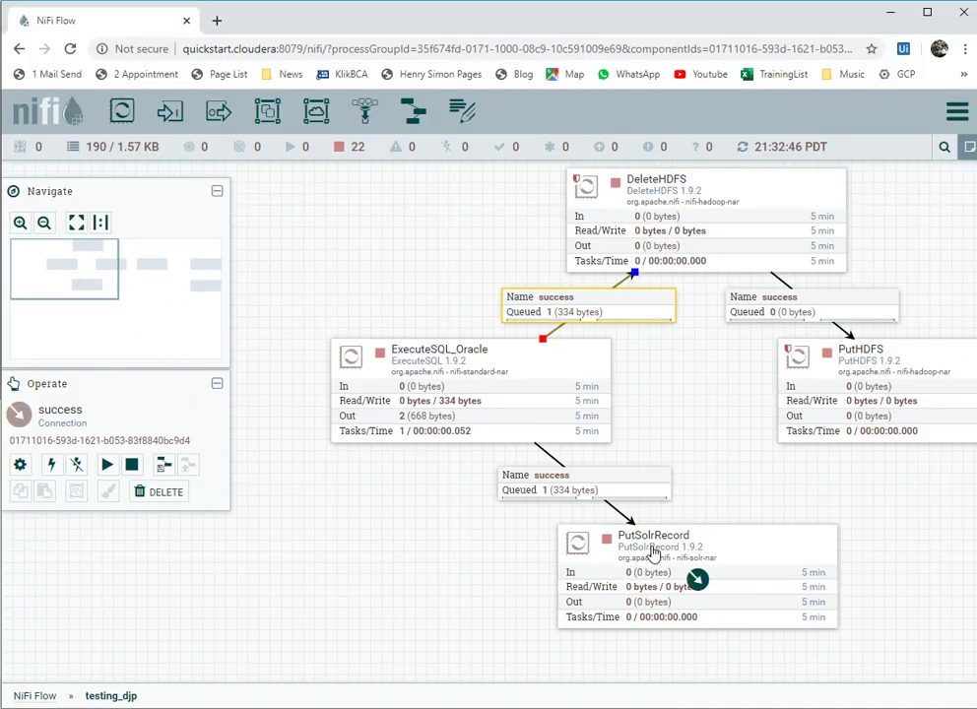
{"action": "left_click", "coordinate": [723, 544]}
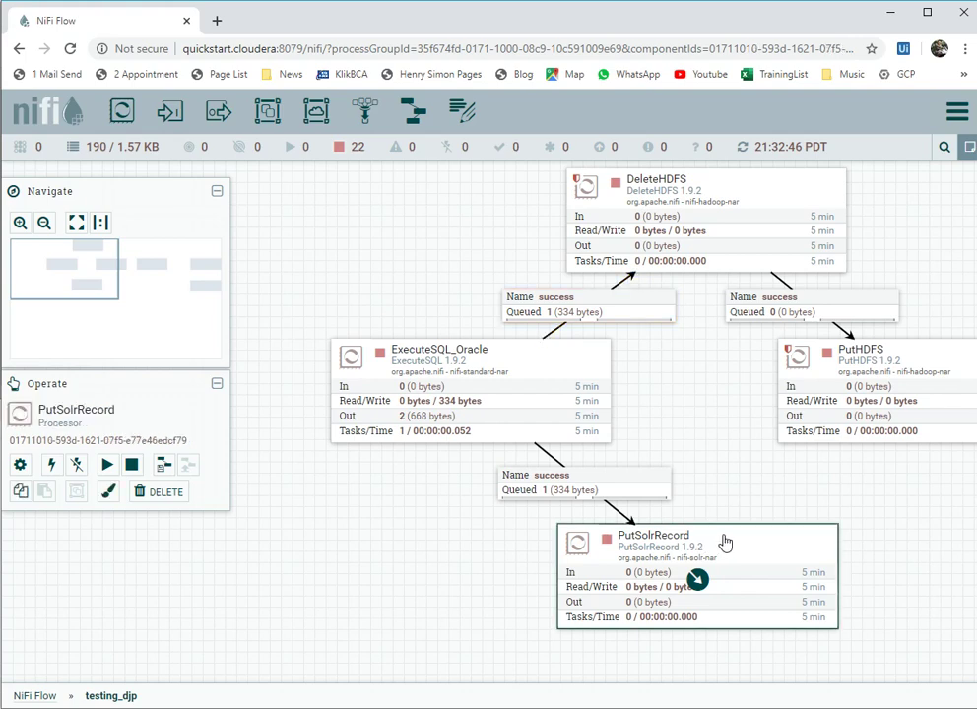
{"action": "right_click", "coordinate": [805, 547]}
{"action": "left_click", "coordinate": [828, 425]}
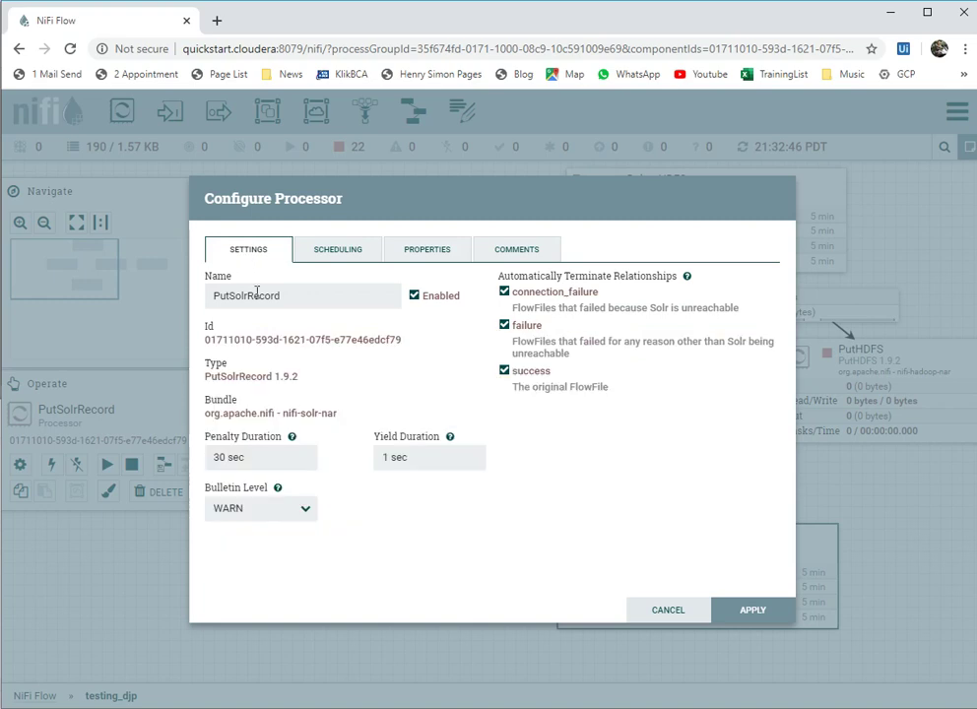
{"action": "left_click", "coordinate": [655, 608]}
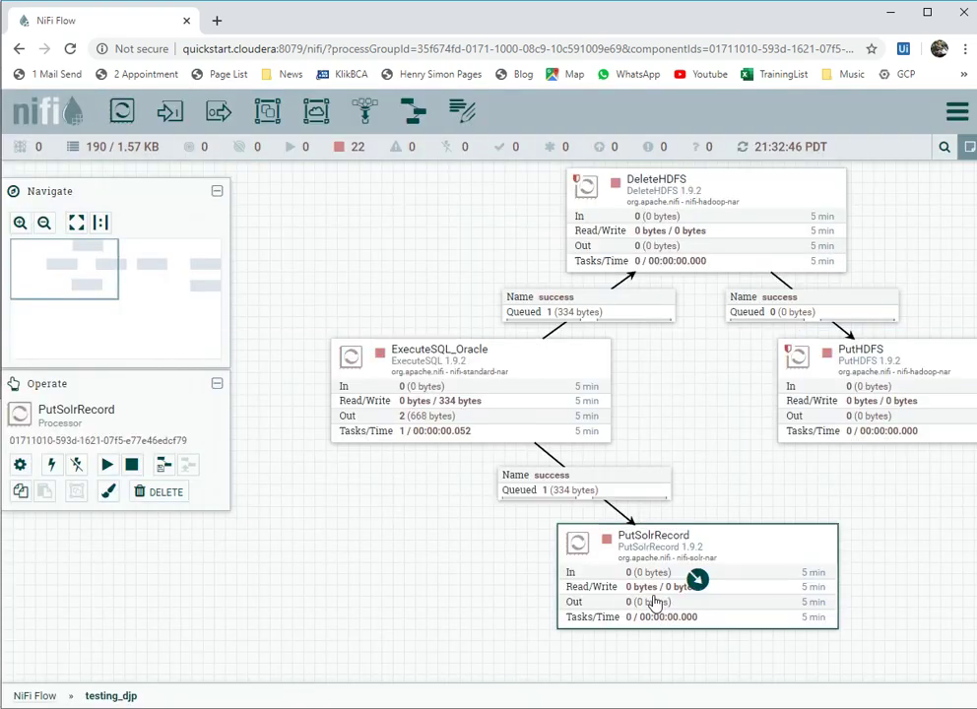
Step: Reopen the PutSolrRecord configuration and review its run schedule and its Solr properties
{"action": "right_click", "coordinate": [709, 549]}
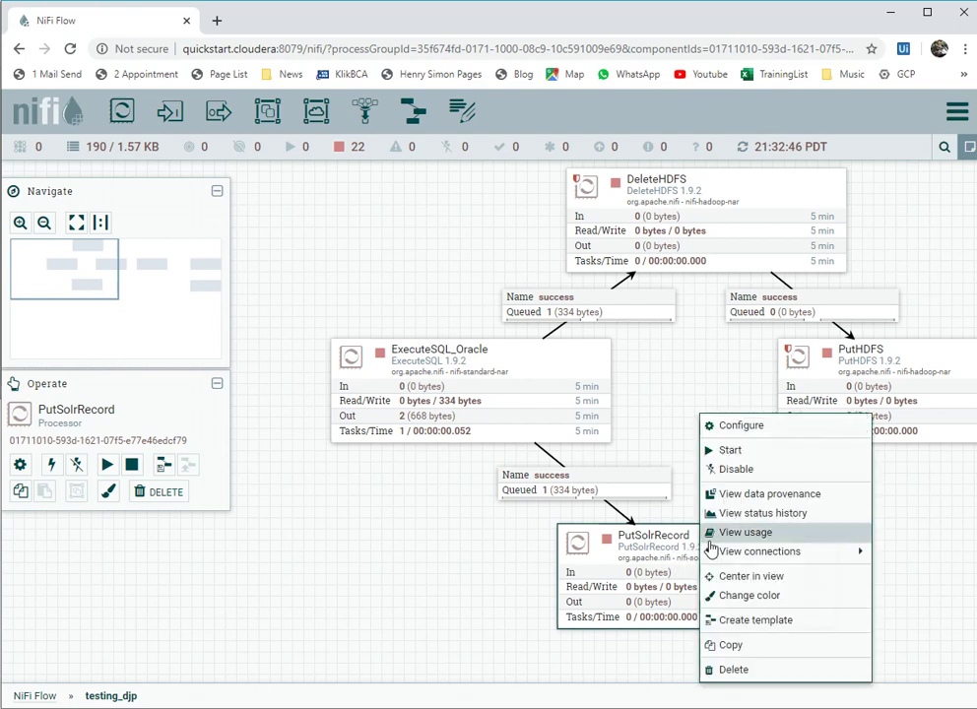
{"action": "left_click", "coordinate": [706, 426]}
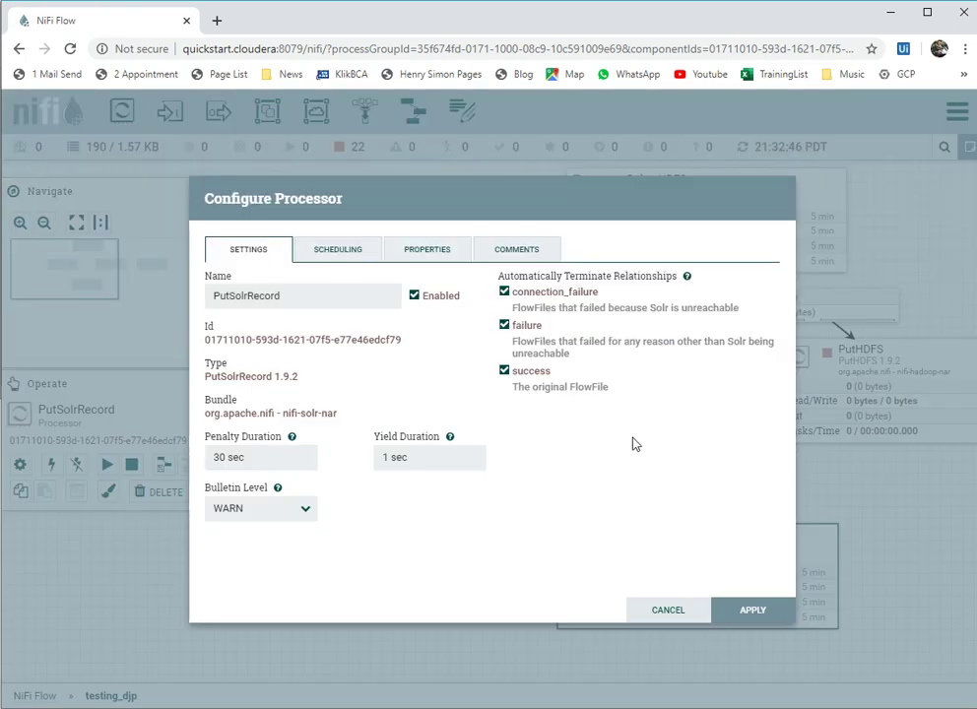
{"action": "left_click", "coordinate": [341, 252]}
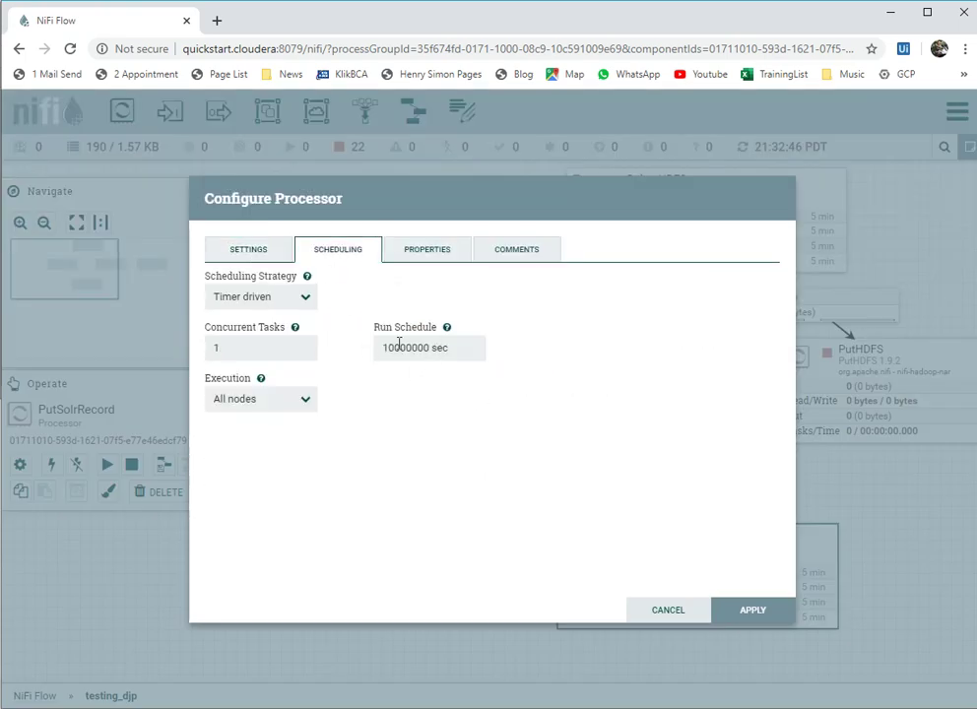
{"action": "left_click", "coordinate": [425, 258]}
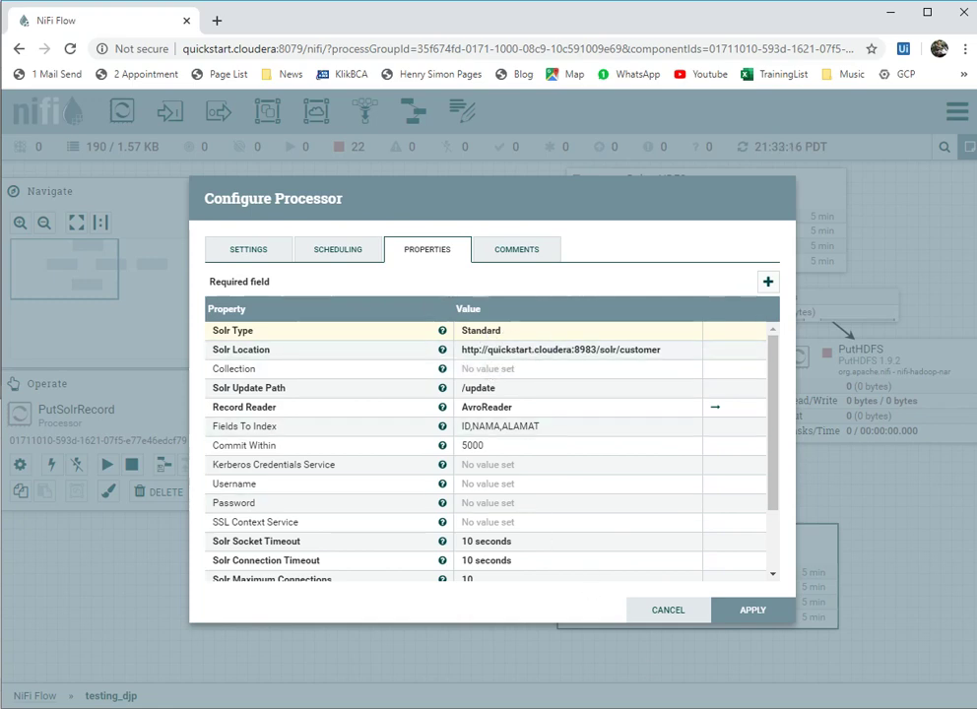
{"action": "key", "text": "alt+Tab"}
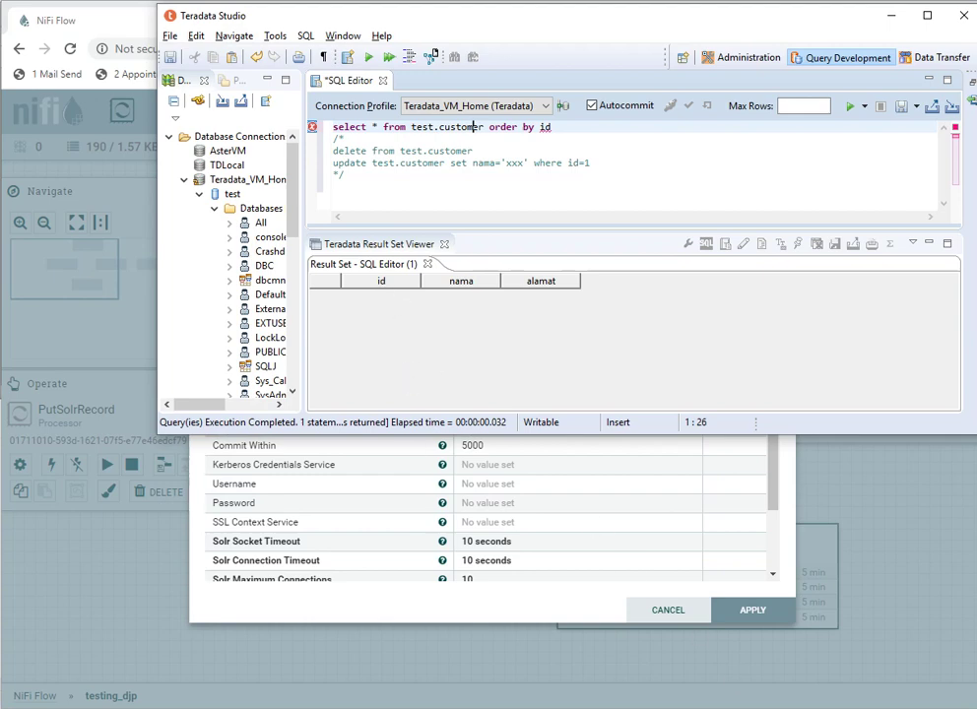
{"action": "left_click", "coordinate": [307, 589]}
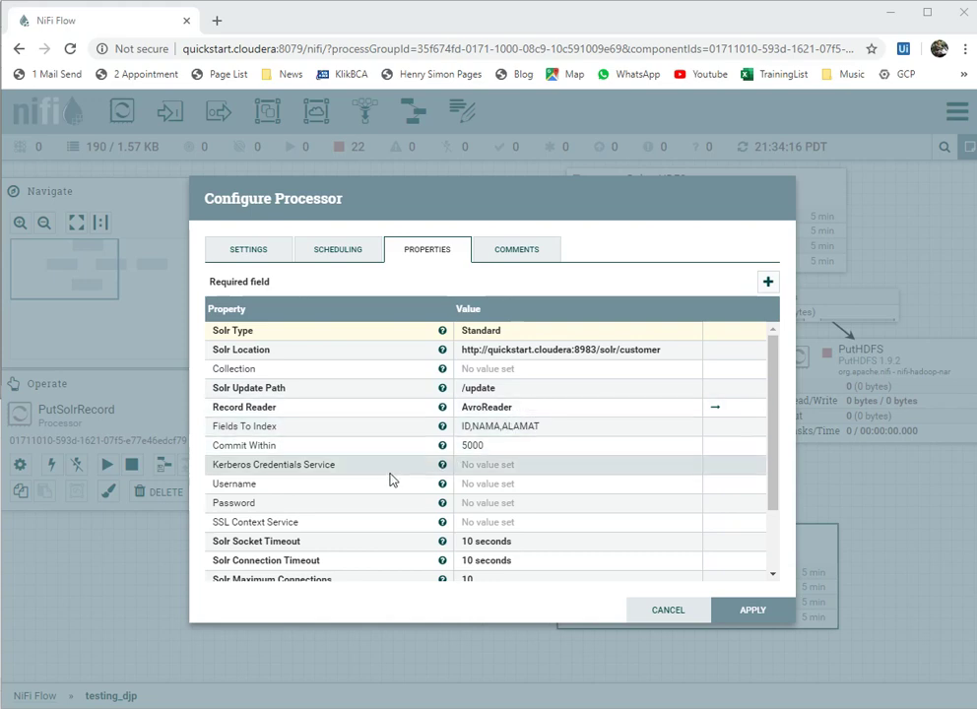
Step: Inspect the Fields To Index value without editing it, look through the remaining properties and apply the processor configuration
{"action": "left_click", "coordinate": [536, 439]}
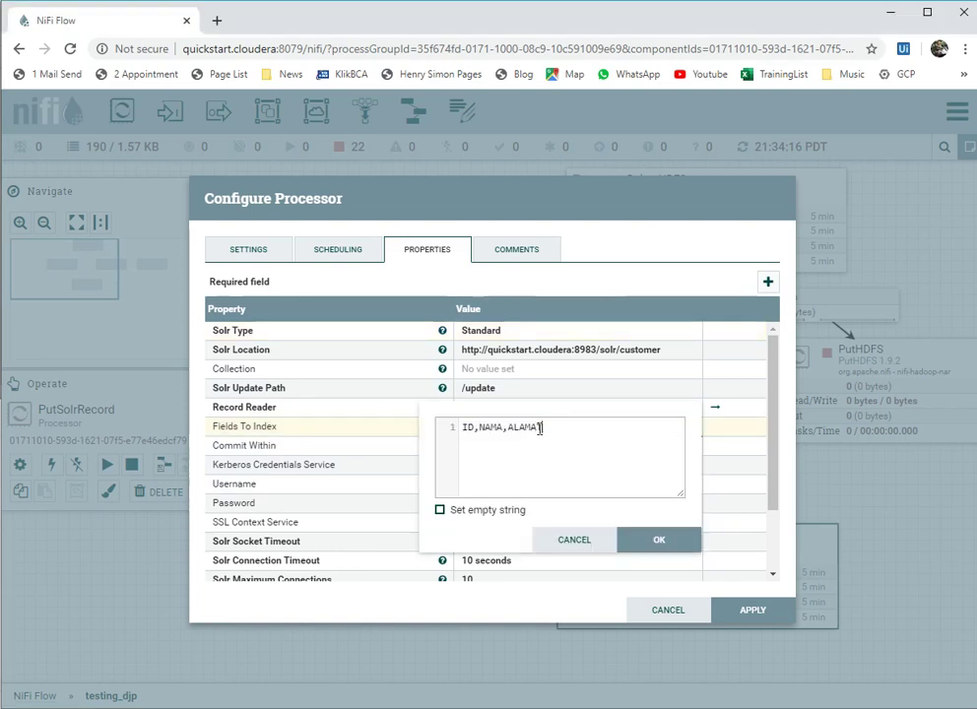
{"action": "left_click_drag", "start_coordinate": [539, 428], "coordinate": [420, 432]}
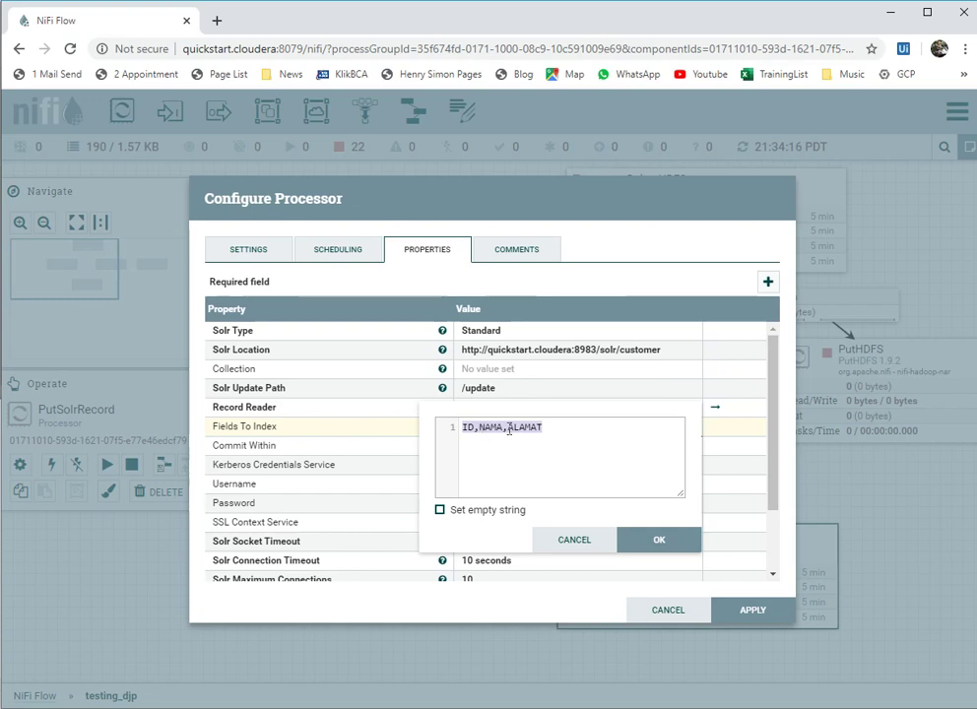
{"action": "left_click", "coordinate": [557, 431]}
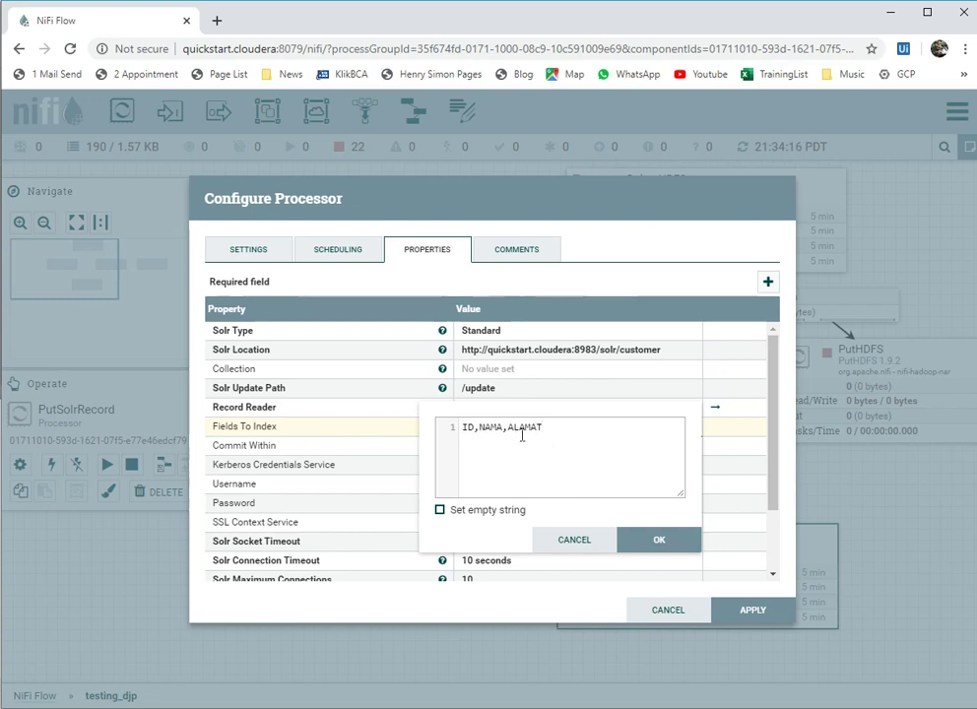
{"action": "left_click", "coordinate": [571, 540]}
{"action": "scroll", "coordinate": [594, 519], "scroll_direction": "down", "scroll_amount": 3}
{"action": "scroll", "coordinate": [594, 519], "scroll_direction": "up", "scroll_amount": 3}
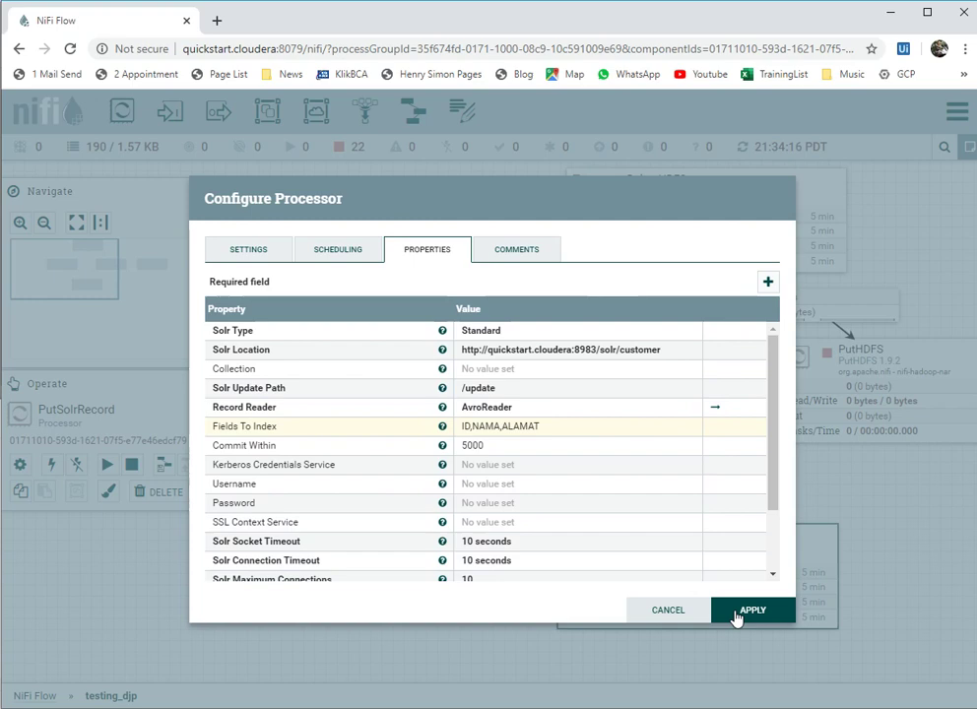
{"action": "left_click", "coordinate": [735, 612]}
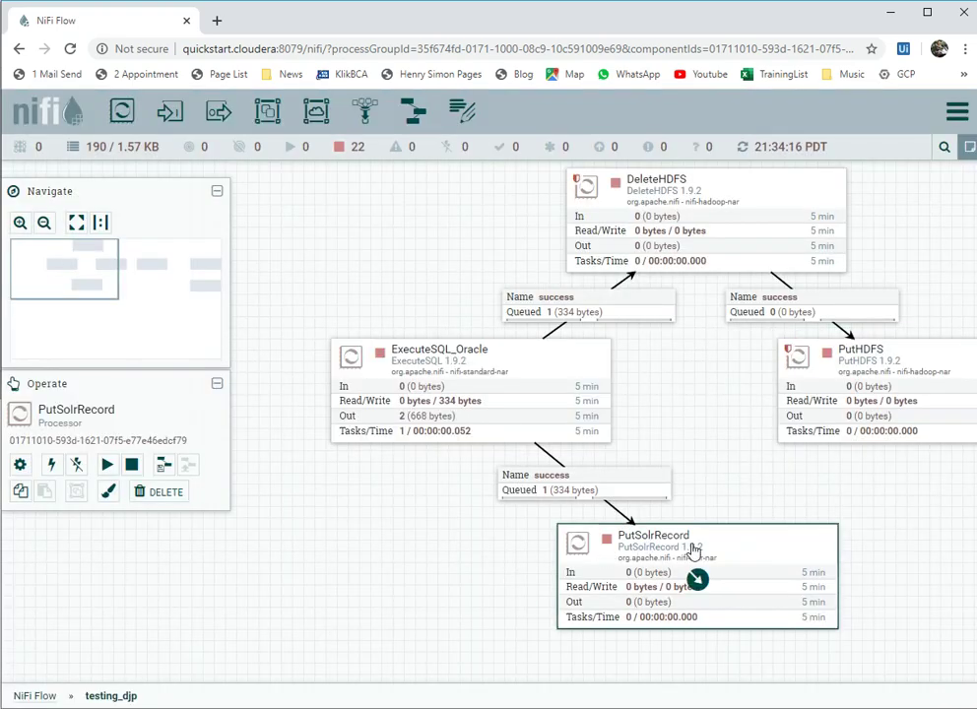
Step: Switch to SSH Secure Shell, rerun the customer_shard1_replica1 curl query and highlight the record in its output
{"action": "key", "text": "alt+Tab"}
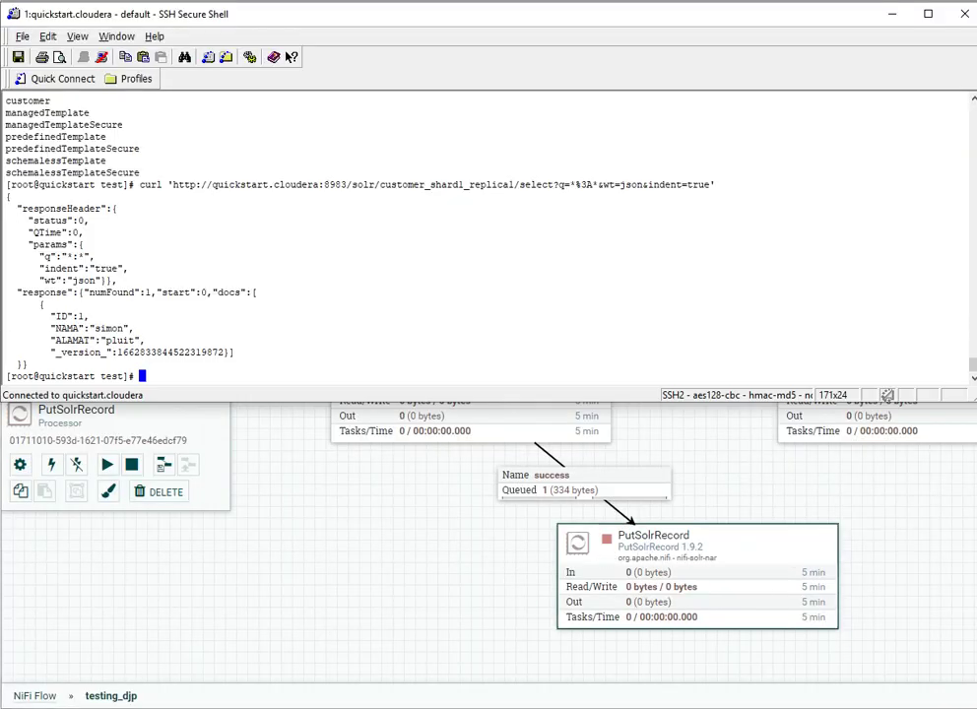
{"action": "key", "text": "Up"}
{"action": "key", "text": "Return"}
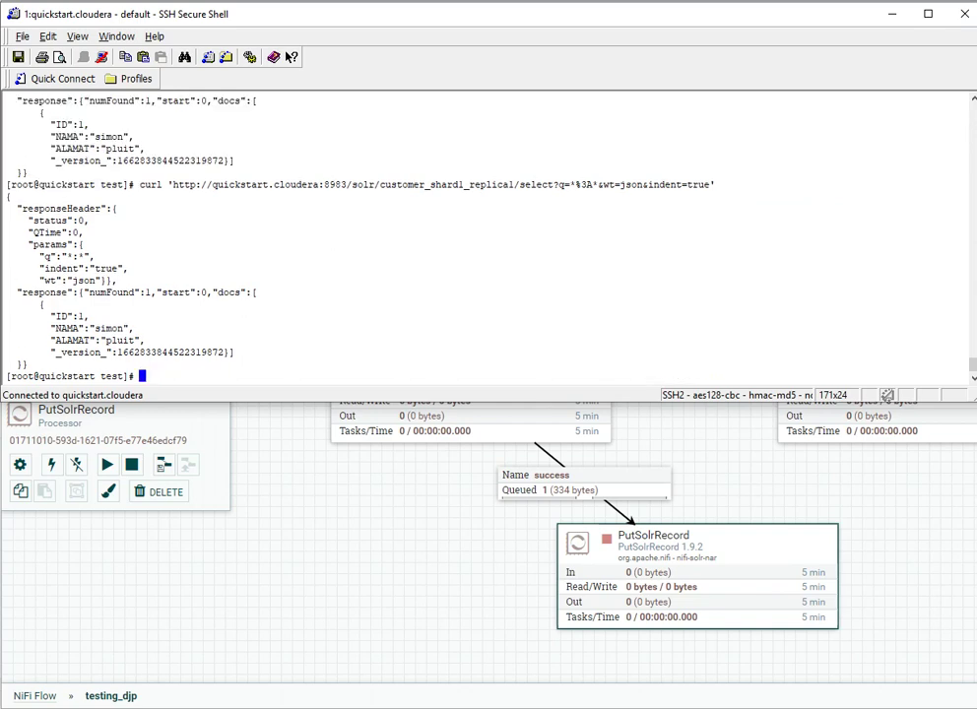
{"action": "left_click_drag", "start_coordinate": [177, 378], "coordinate": [98, 314]}
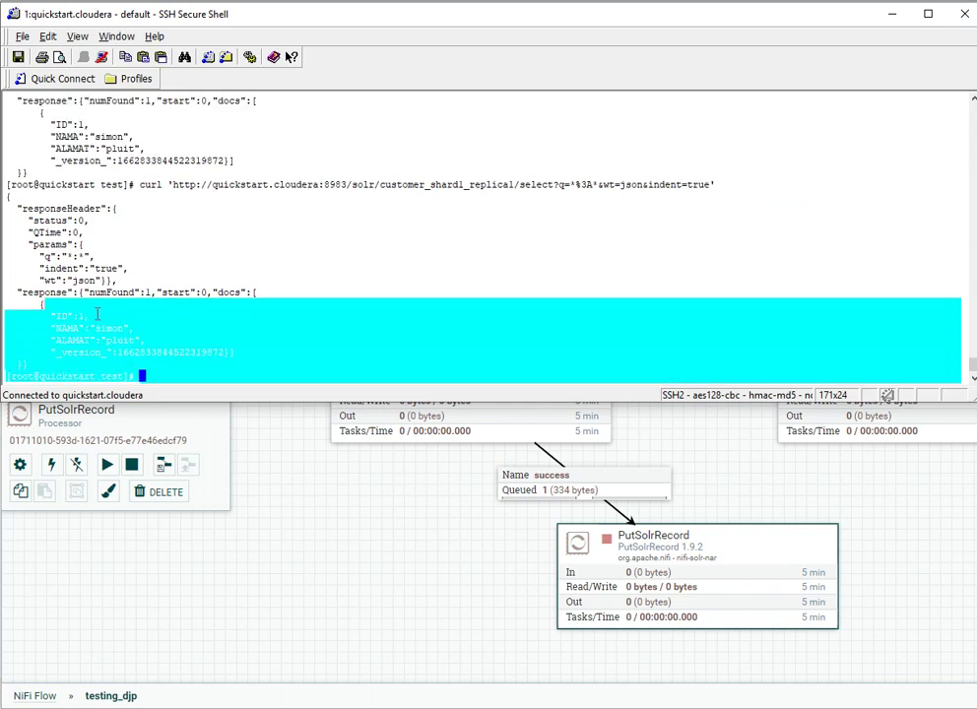
{"action": "left_click", "coordinate": [97, 314]}
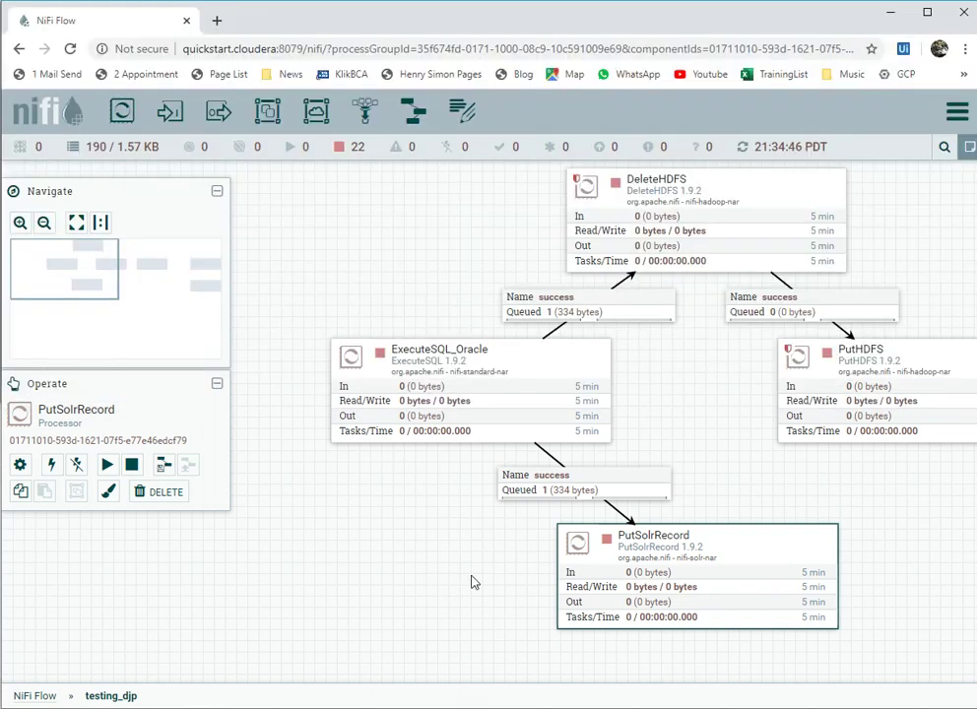
Step: Start the PutSolrRecord processor in the NiFi flow and switch back to the SSH Secure Shell terminal
{"action": "left_click", "coordinate": [453, 586]}
{"action": "right_click", "coordinate": [736, 539]}
{"action": "left_click", "coordinate": [794, 459]}
{"action": "key", "text": "alt+Tab"}
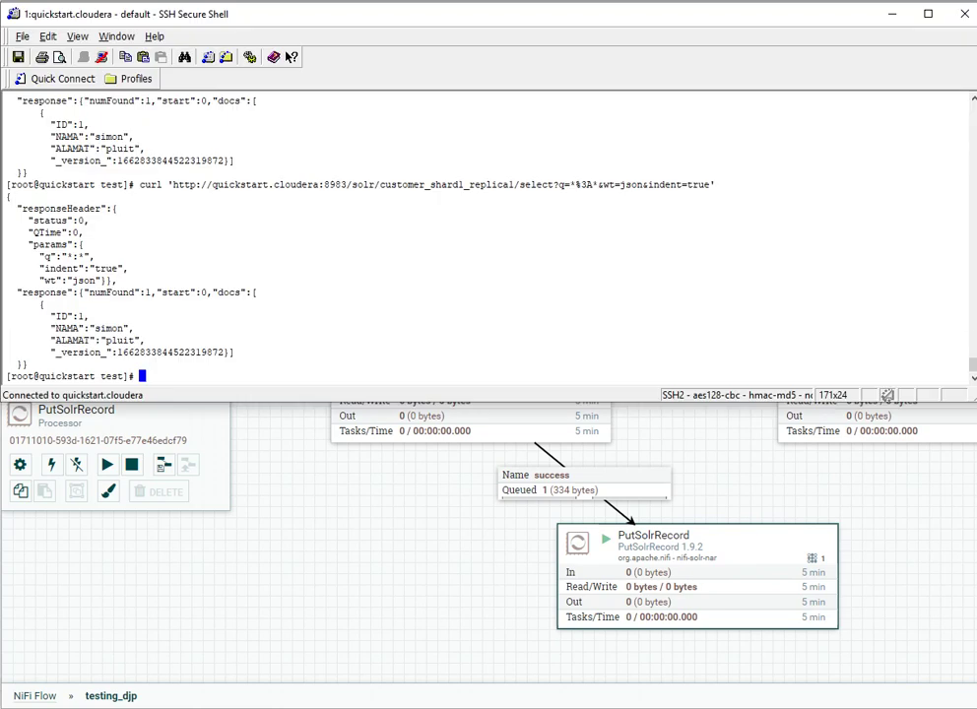
Step: Rerun the customer_shard1_replica1 curl query in the terminal, then stop the PutSolrRecord processor in the NiFi flow
{"action": "key", "text": "Up"}
{"action": "key", "text": "Return"}
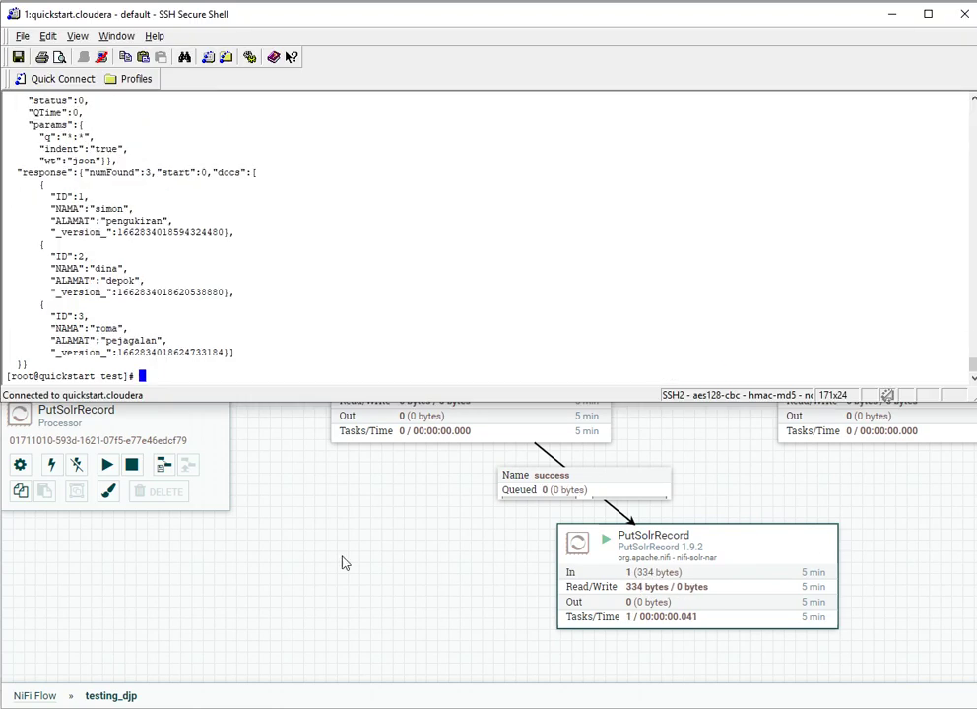
{"action": "left_click", "coordinate": [665, 555]}
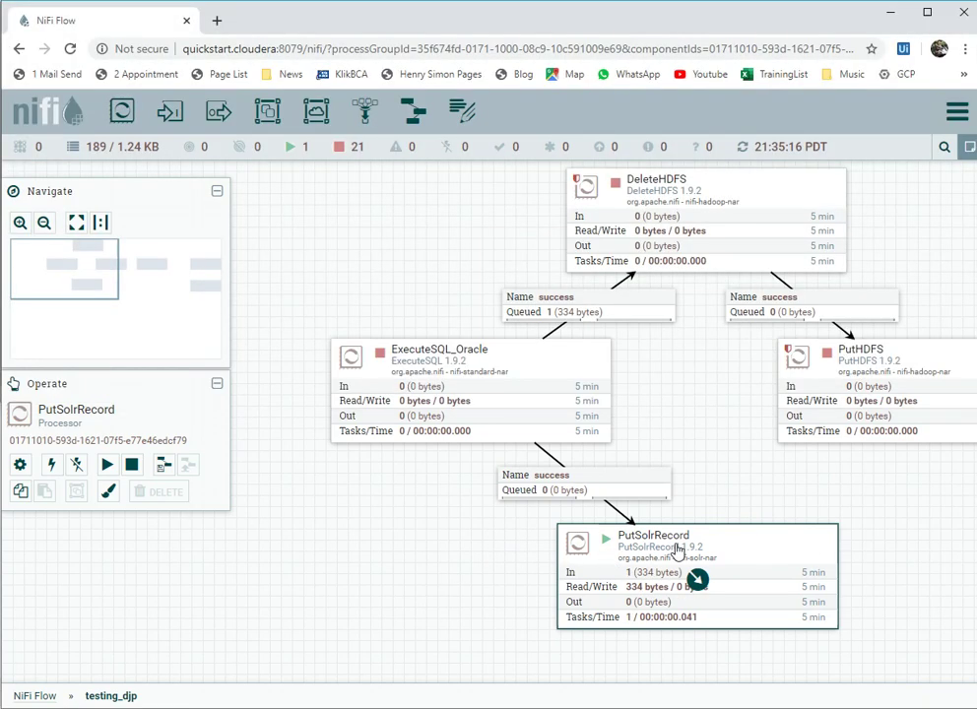
{"action": "left_click", "coordinate": [131, 465]}
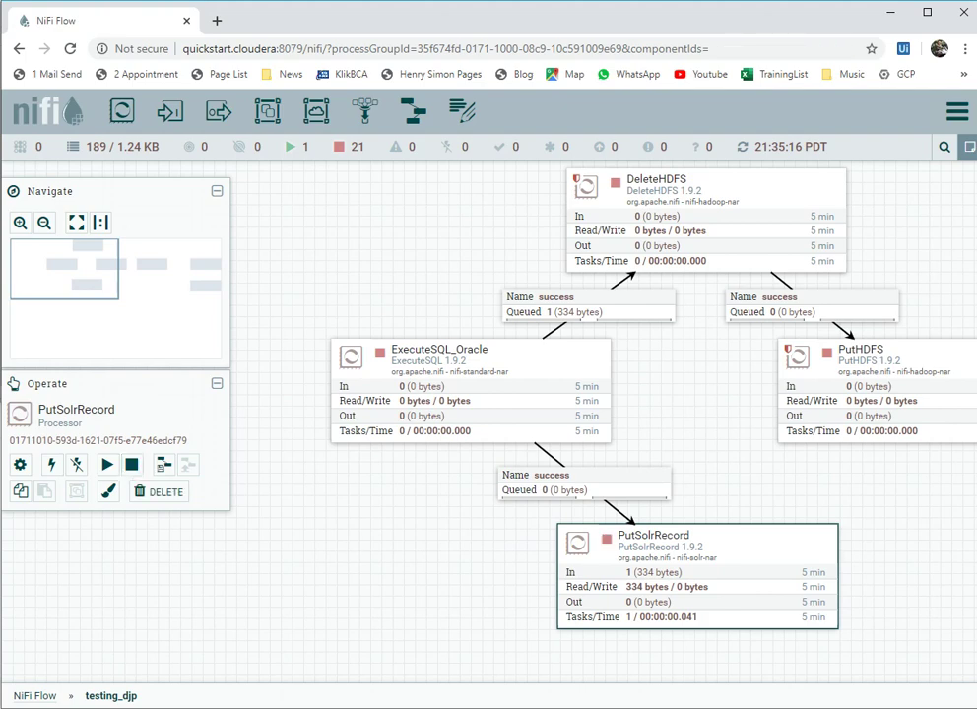
Step: Switch back to SSH Secure Shell and highlight the ID, NAMA and ALAMAT fields of the records in the query output
{"action": "key", "text": "alt+Tab"}
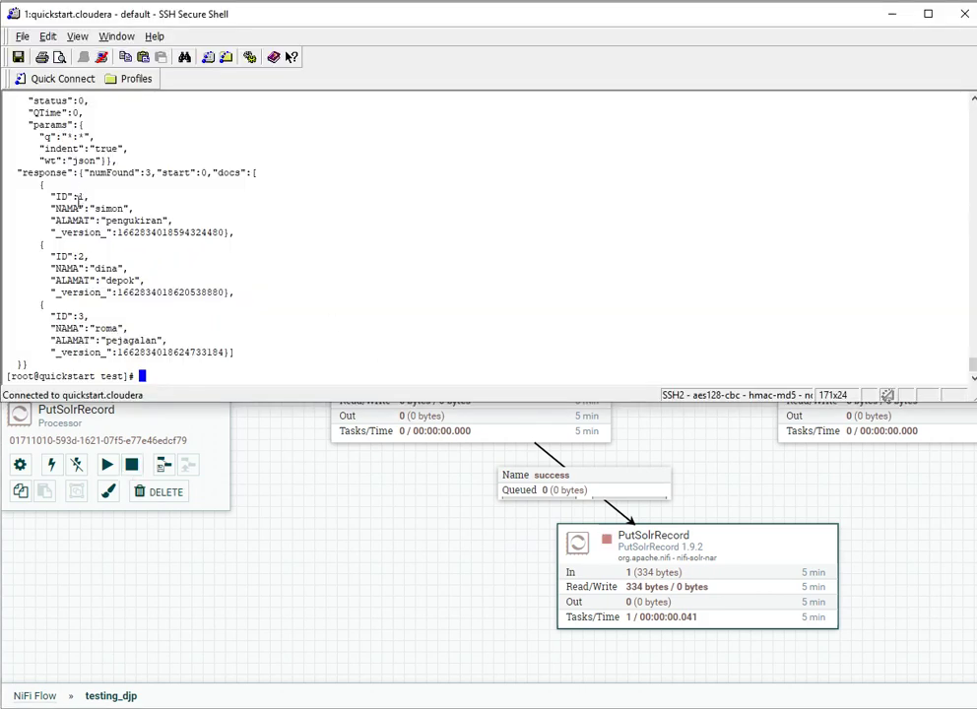
{"action": "left_click_drag", "start_coordinate": [76, 198], "coordinate": [135, 281]}
{"action": "left_click_drag", "start_coordinate": [65, 197], "coordinate": [124, 328]}
{"action": "left_click_drag", "start_coordinate": [19, 339], "coordinate": [165, 340]}
Step: Switch to the Scenario_Nifi_Load2Hive2Teradata.txt notes in Notepad and go to the start of section 3, Load ke HDFS
{"action": "key", "text": "alt+Tab"}
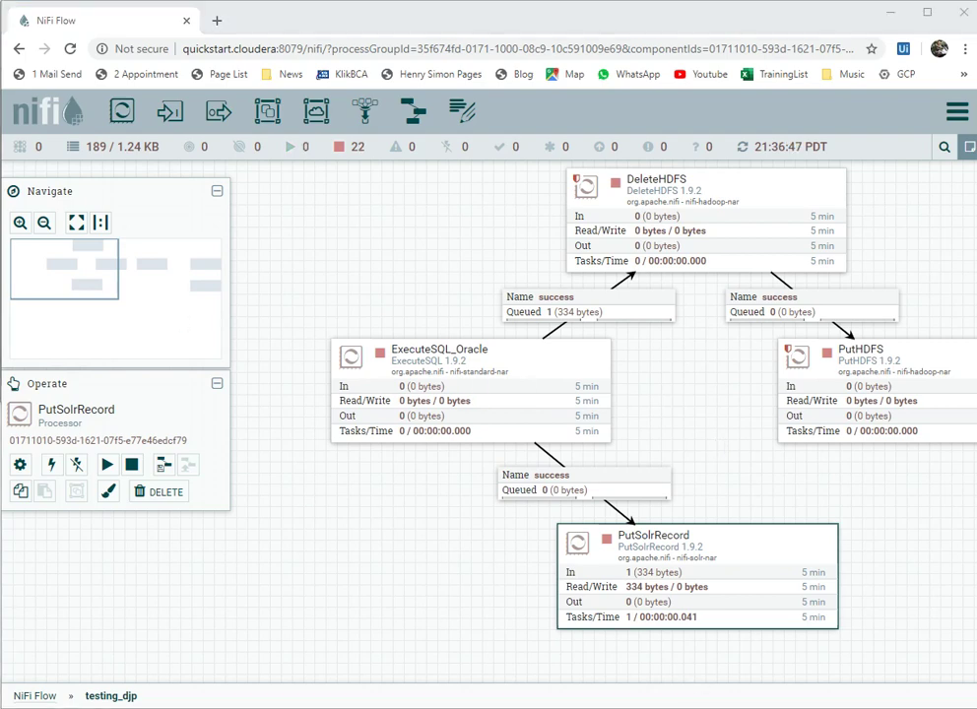
{"action": "key", "text": "alt+Tab"}
{"action": "key", "text": "alt+Tab"}
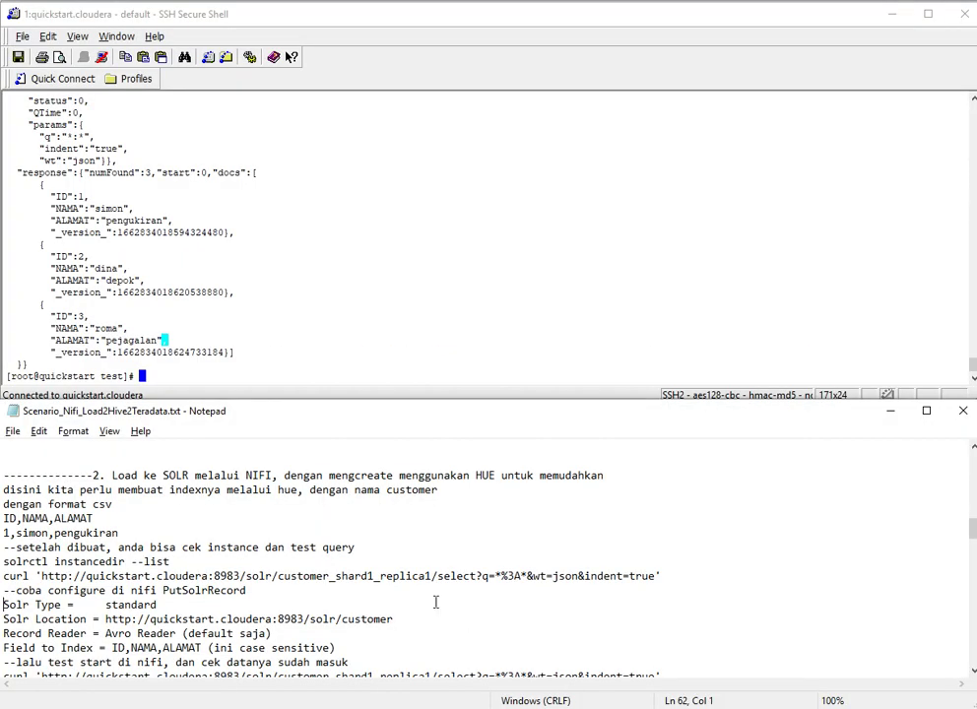
{"action": "left_click", "coordinate": [255, 537]}
{"action": "key", "text": "Down"}
{"action": "key", "text": "Down"}
{"action": "key", "text": "Down"}
{"action": "key", "text": "Down"}
{"action": "key", "text": "Down"}
{"action": "key", "text": "Down"}
{"action": "key", "text": "Down"}
{"action": "key", "text": "Down"}
{"action": "key", "text": "Down"}
{"action": "key", "text": "Down"}
{"action": "key", "text": "Down"}
{"action": "key", "text": "Down"}
{"action": "key", "text": "Down"}
{"action": "key", "text": "Down"}
{"action": "key", "text": "Down"}
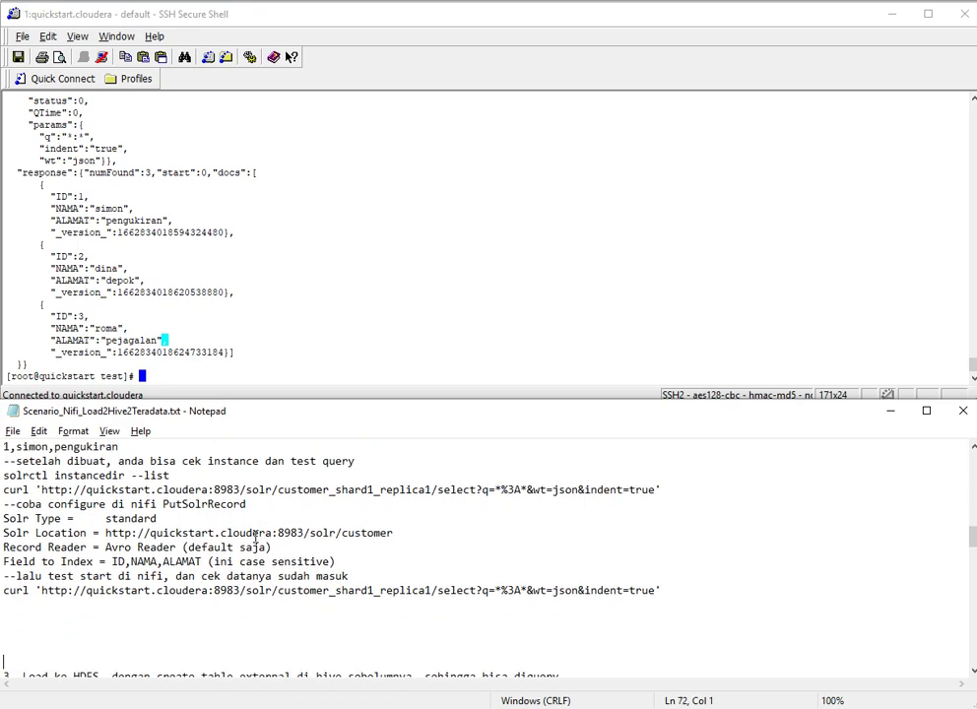
{"action": "key", "text": "Down"}
{"action": "key", "text": "Down"}
{"action": "key", "text": "Down"}
{"action": "key", "text": "Down"}
{"action": "key", "text": "Down"}
{"action": "key", "text": "Down"}
{"action": "key", "text": "Down"}
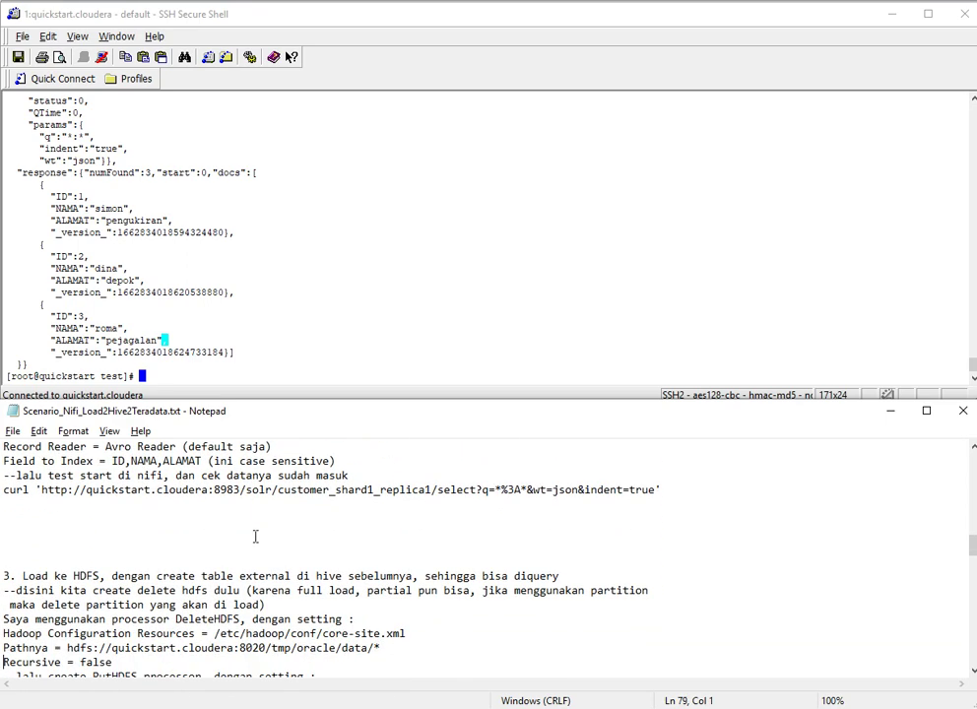
{"action": "key", "text": "Down"}
{"action": "key", "text": "Down"}
{"action": "key", "text": "Down"}
{"action": "key", "text": "Up"}
{"action": "key", "text": "Up"}
{"action": "key", "text": "Up"}
{"action": "key", "text": "Up"}
{"action": "key", "text": "Up"}
{"action": "key", "text": "Up"}
{"action": "key", "text": "Up"}
{"action": "key", "text": "Up"}
{"action": "key", "text": "Up"}
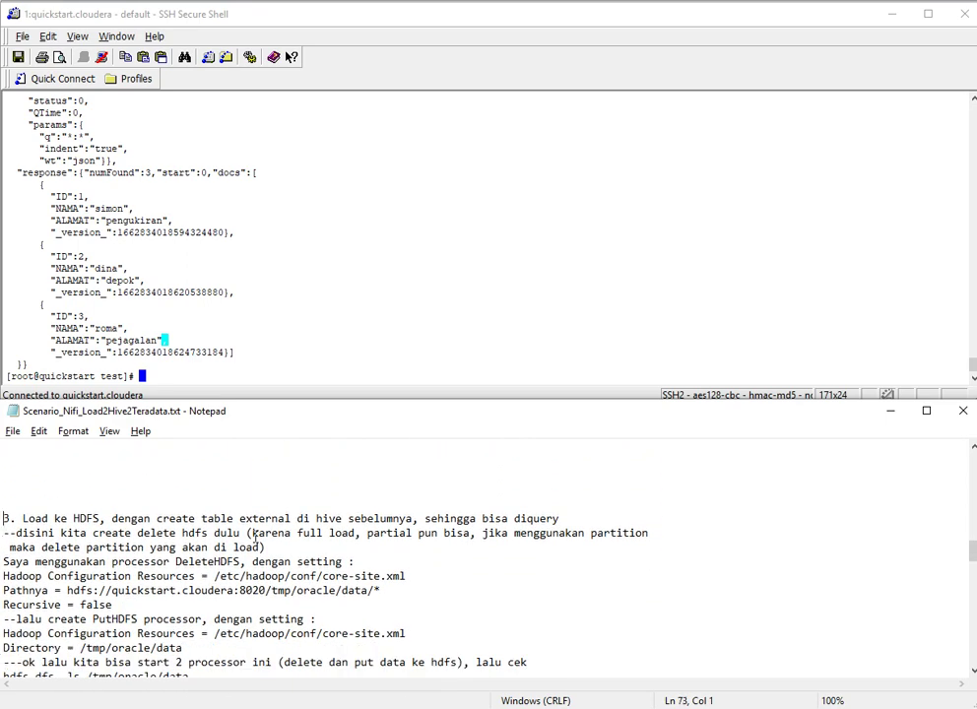
Step: Highlight the section 3 heading text from "3. Load ke HDFS" through "dengan create table"
{"action": "key", "text": "shift+Right"}
{"action": "key", "text": "shift+Right"}
{"action": "key", "text": "shift+Right"}
{"action": "key", "text": "shift+Right"}
{"action": "key", "text": "shift+Right"}
{"action": "key", "text": "shift+Right"}
{"action": "key", "text": "shift+Right"}
{"action": "key", "text": "shift+Right"}
{"action": "key", "text": "shift+Right"}
{"action": "key", "text": "shift+Right"}
{"action": "key", "text": "shift+Right"}
{"action": "key", "text": "shift+Right"}
{"action": "key", "text": "shift+Right"}
{"action": "key", "text": "shift+Right"}
{"action": "key", "text": "shift+Right"}
{"action": "key", "text": "shift+Right"}
{"action": "key", "text": "shift+Right"}
{"action": "key", "text": "shift+Right"}
{"action": "key", "text": "shift+Right"}
{"action": "key", "text": "shift+Right"}
{"action": "key", "text": "shift+Right"}
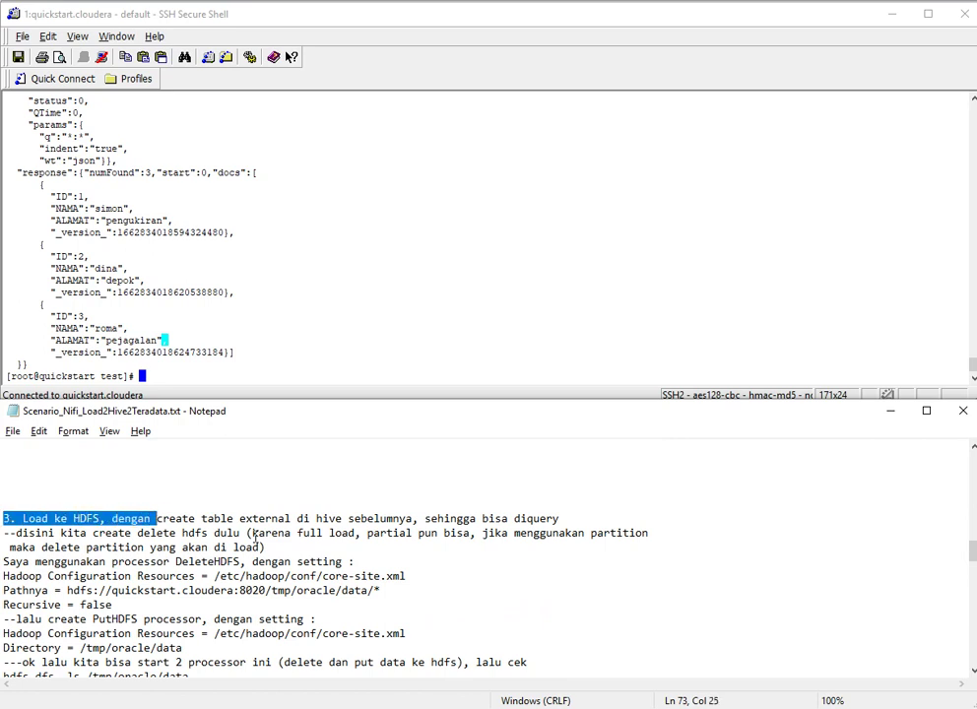
{"action": "key", "text": "shift+Right"}
{"action": "key", "text": "shift+Right"}
{"action": "key", "text": "shift+Right"}
{"action": "key", "text": "shift+Right"}
{"action": "key", "text": "shift+Right"}
{"action": "key", "text": "shift+Right"}
{"action": "key", "text": "shift+Right"}
{"action": "key", "text": "shift+Right"}
{"action": "key", "text": "shift+Right"}
{"action": "key", "text": "shift+Right"}
{"action": "key", "text": "shift+Right"}
{"action": "key", "text": "shift+Right"}
{"action": "key", "text": "shift+Right"}
{"action": "key", "text": "shift+Right"}
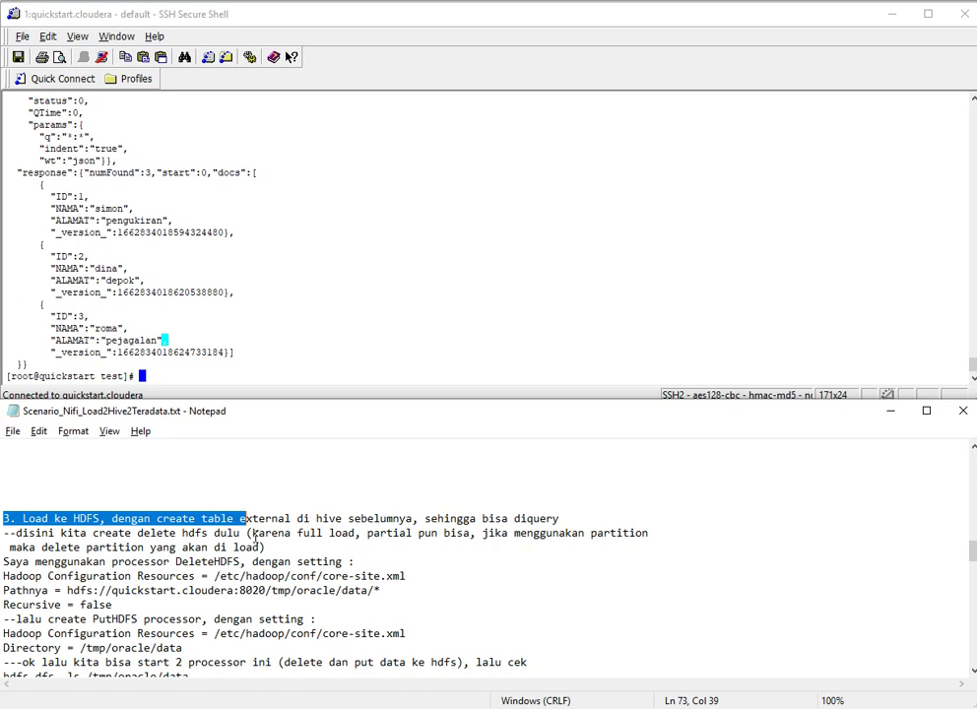
Step: Highlight "disini kita create delete" in the note line below the section 3 heading
{"action": "key", "text": "Down"}
{"action": "key", "text": "Down"}
{"action": "key", "text": "Up"}
{"action": "key", "text": "Home"}
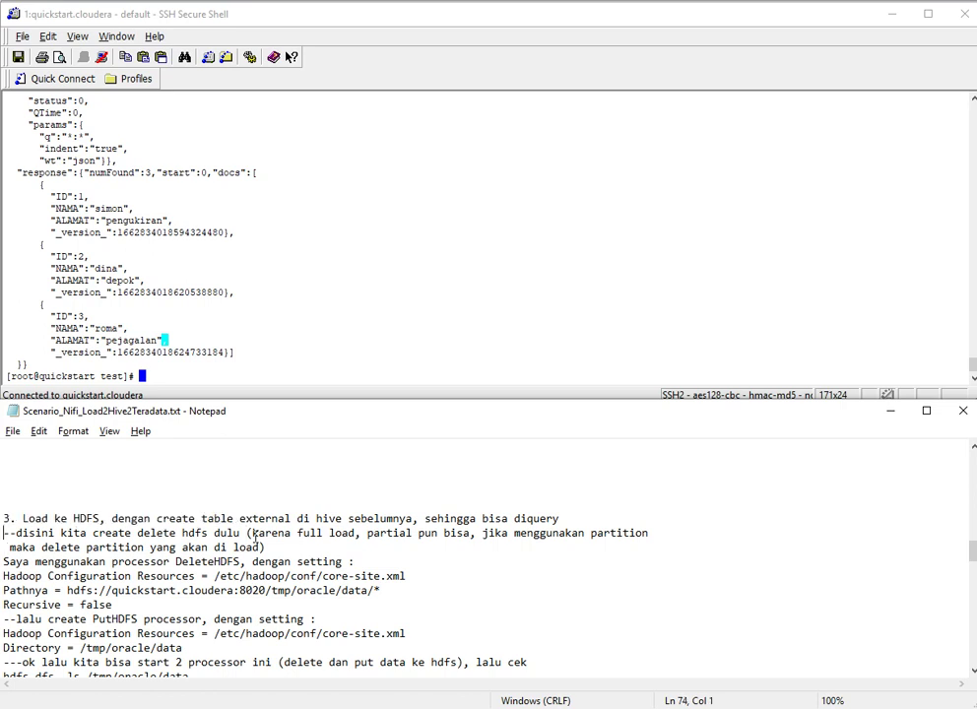
{"action": "key", "text": "Right"}
{"action": "key", "text": "Right"}
{"action": "key", "text": "shift+Right"}
{"action": "key", "text": "shift+Right"}
{"action": "key", "text": "shift+Right"}
{"action": "key", "text": "shift+Right"}
{"action": "key", "text": "shift+Right"}
{"action": "key", "text": "shift+Right"}
{"action": "key", "text": "shift+Right"}
{"action": "key", "text": "shift+Right"}
{"action": "key", "text": "shift+Right"}
{"action": "key", "text": "shift+Right"}
{"action": "key", "text": "shift+Right"}
{"action": "key", "text": "shift+Right"}
{"action": "key", "text": "shift+Right"}
{"action": "key", "text": "shift+Right"}
{"action": "key", "text": "shift+Right"}
{"action": "key", "text": "shift+Right"}
{"action": "key", "text": "shift+Right"}
{"action": "key", "text": "shift+Right"}
{"action": "key", "text": "shift+Right"}
{"action": "key", "text": "shift+Right"}
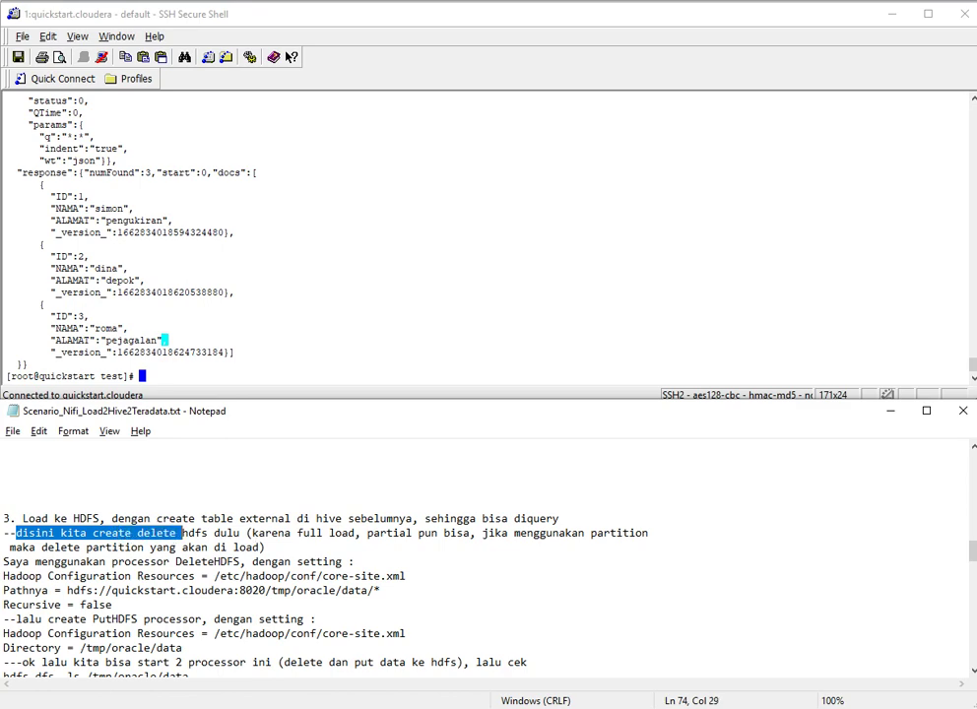
Step: Switch to the NiFi flow, centre the HDFS processors and select DeleteHDFS, PutHDFS and DeleteHDFS again to review them
{"action": "key", "text": "alt+Tab"}
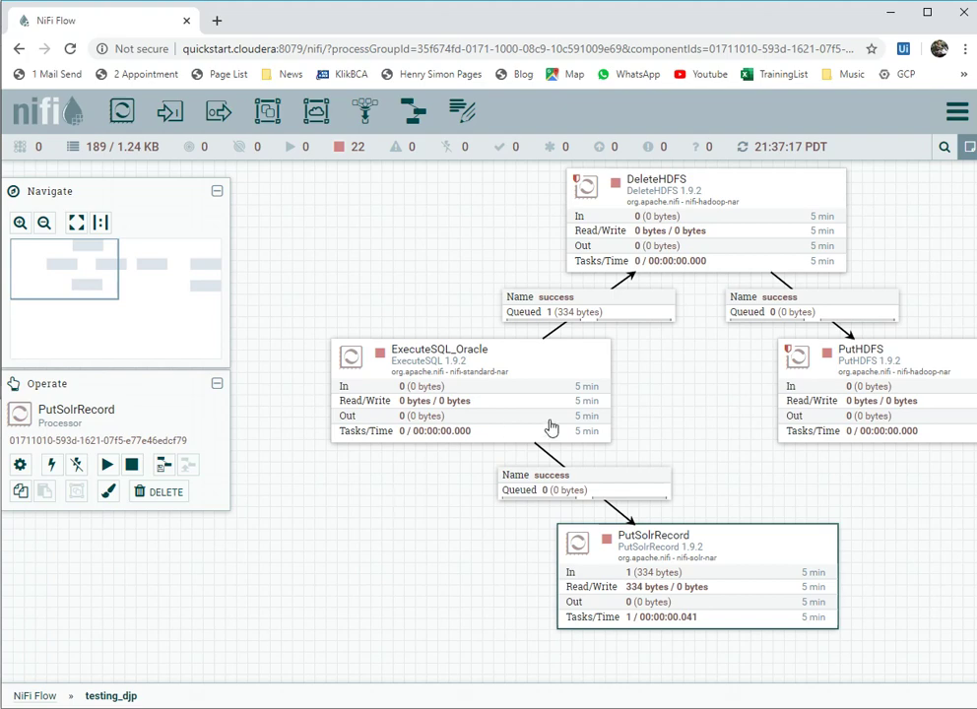
{"action": "left_click_drag", "start_coordinate": [727, 455], "coordinate": [494, 492]}
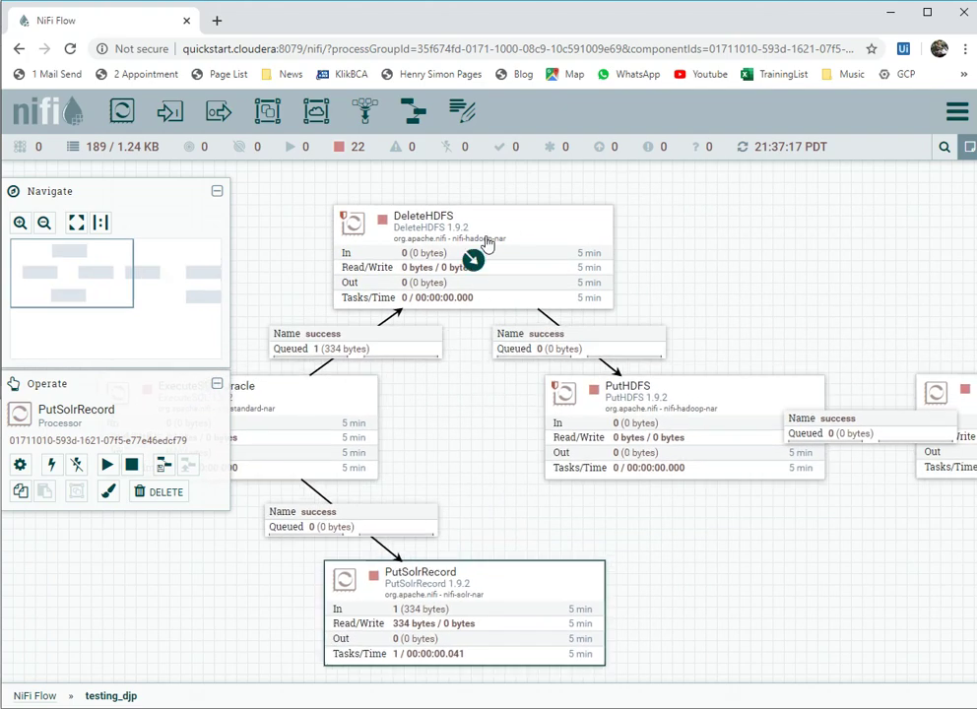
{"action": "left_click", "coordinate": [522, 220]}
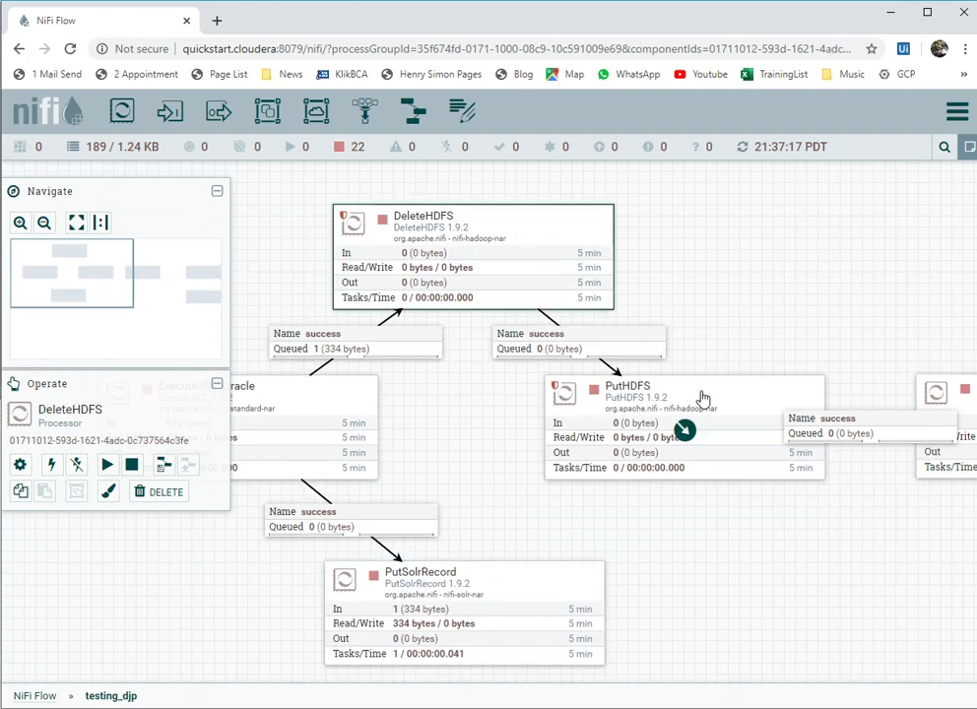
{"action": "left_click", "coordinate": [702, 397]}
{"action": "left_click", "coordinate": [548, 241]}
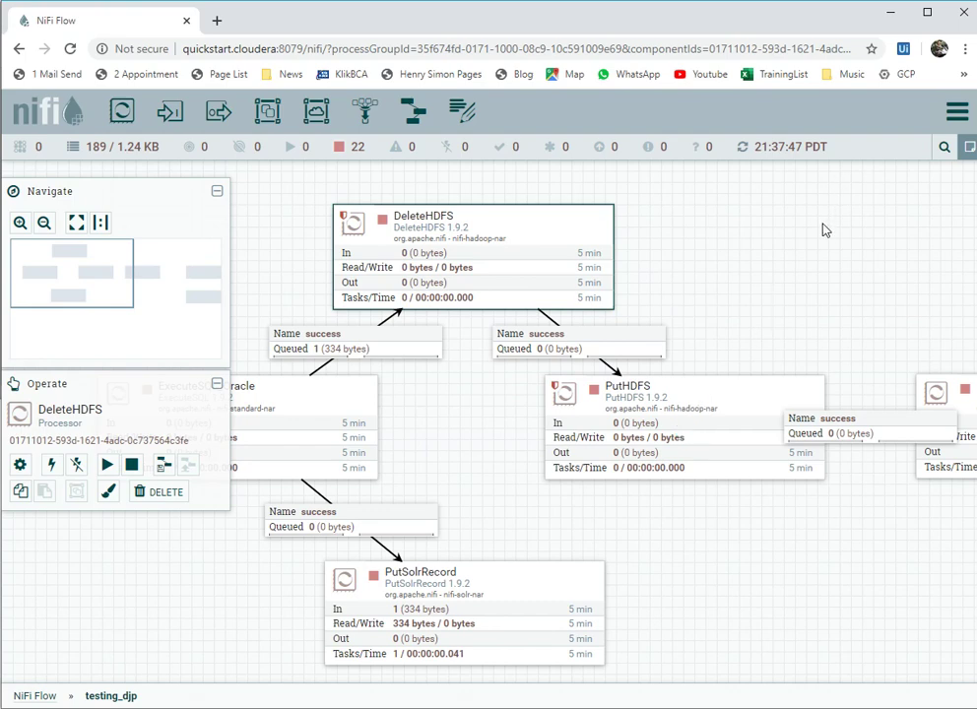
Step: Switch to the Notepad scenario notes and read through the section 3 note on deleting HDFS data for full or partition loads
{"action": "key", "text": "alt+Tab"}
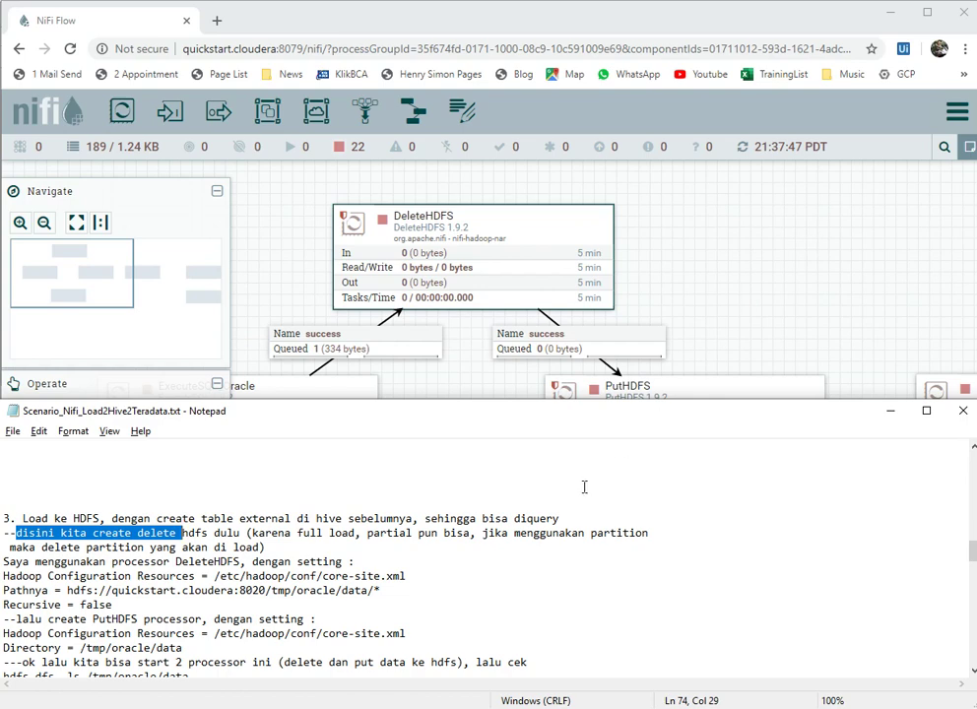
{"action": "key", "text": "Right"}
{"action": "key", "text": "Right"}
{"action": "key", "text": "Right"}
{"action": "key", "text": "Right"}
{"action": "key", "text": "Right"}
{"action": "key", "text": "Right"}
{"action": "key", "text": "Right"}
{"action": "key", "text": "Right"}
{"action": "key", "text": "Right"}
{"action": "key", "text": "Right"}
{"action": "key", "text": "Right"}
{"action": "key", "text": "Right"}
{"action": "key", "text": "Right"}
{"action": "key", "text": "Right"}
{"action": "key", "text": "Right"}
{"action": "key", "text": "Right"}
{"action": "key", "text": "Right"}
{"action": "key", "text": "Right"}
{"action": "key", "text": "Right"}
{"action": "key", "text": "Right"}
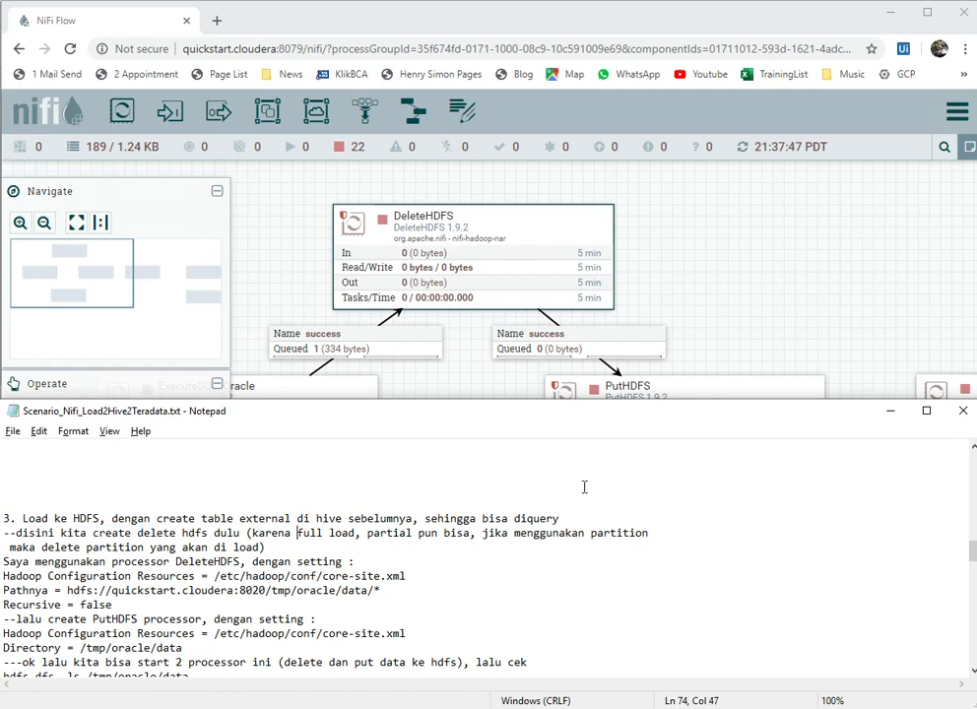
{"action": "key", "text": "Right"}
{"action": "key", "text": "Right"}
{"action": "key", "text": "Right"}
{"action": "key", "text": "Right"}
{"action": "key", "text": "Right"}
{"action": "key", "text": "Right"}
{"action": "key", "text": "Right"}
{"action": "key", "text": "Right"}
{"action": "key", "text": "Right"}
{"action": "key", "text": "Right"}
{"action": "key", "text": "Right"}
{"action": "key", "text": "Right"}
{"action": "key", "text": "Right"}
{"action": "key", "text": "Right"}
{"action": "key", "text": "Right"}
{"action": "key", "text": "Right"}
{"action": "key", "text": "Right"}
{"action": "key", "text": "Right"}
{"action": "key", "text": "Right"}
{"action": "key", "text": "Right"}
{"action": "key", "text": "Down"}
{"action": "key", "text": "Right"}
{"action": "key", "text": "Right"}
{"action": "key", "text": "Right"}
{"action": "key", "text": "Right"}
{"action": "key", "text": "Right"}
{"action": "key", "text": "Right"}
{"action": "key", "text": "Right"}
{"action": "key", "text": "Right"}
{"action": "key", "text": "Right"}
{"action": "key", "text": "Right"}
{"action": "key", "text": "Right"}
{"action": "key", "text": "Right"}
{"action": "key", "text": "Right"}
{"action": "key", "text": "Right"}
{"action": "key", "text": "Right"}
{"action": "key", "text": "Right"}
{"action": "key", "text": "Right"}
{"action": "key", "text": "Right"}
{"action": "key", "text": "Right"}
{"action": "key", "text": "Right"}
Step: Review the DeleteHDFS processor's settings, scheduling and properties in its configuration, and close it without changing anything
{"action": "left_click", "coordinate": [509, 218]}
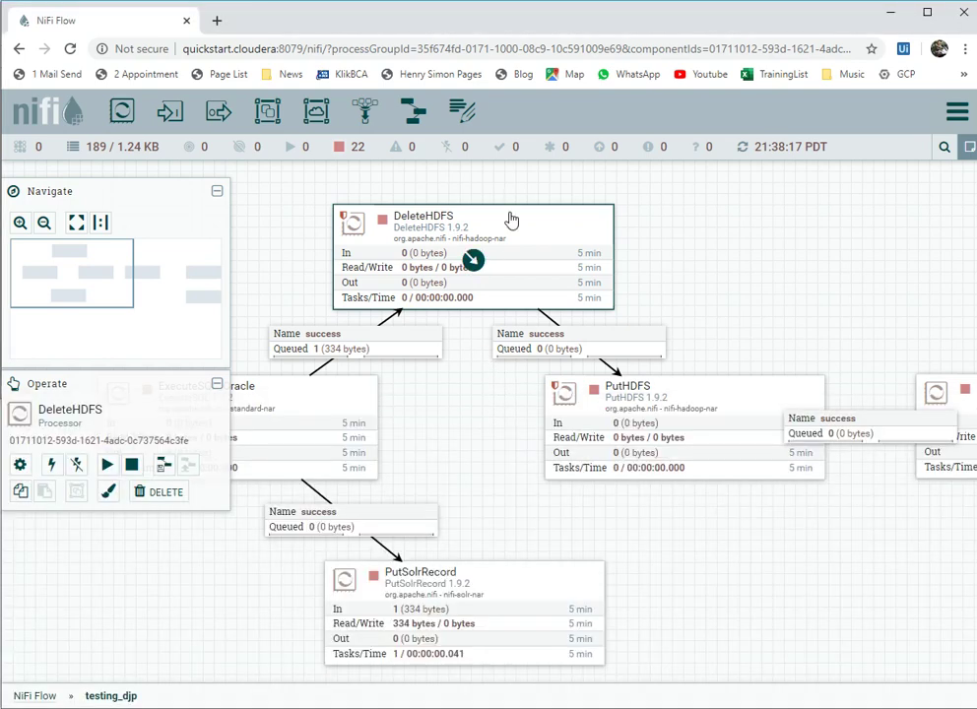
{"action": "right_click", "coordinate": [511, 216]}
{"action": "left_click", "coordinate": [525, 225]}
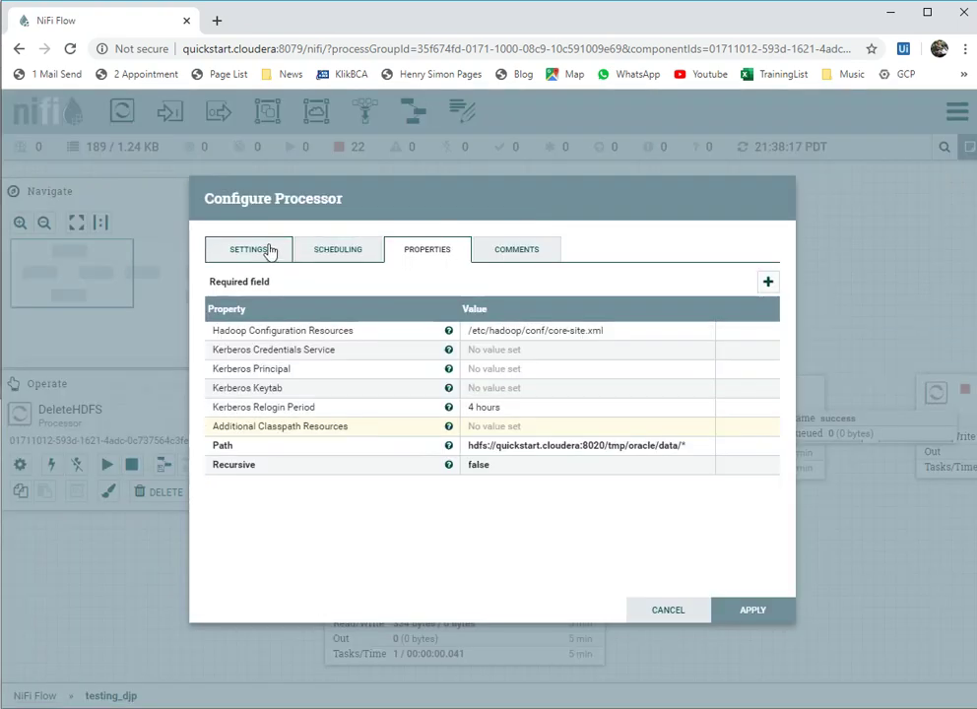
{"action": "left_click", "coordinate": [264, 251]}
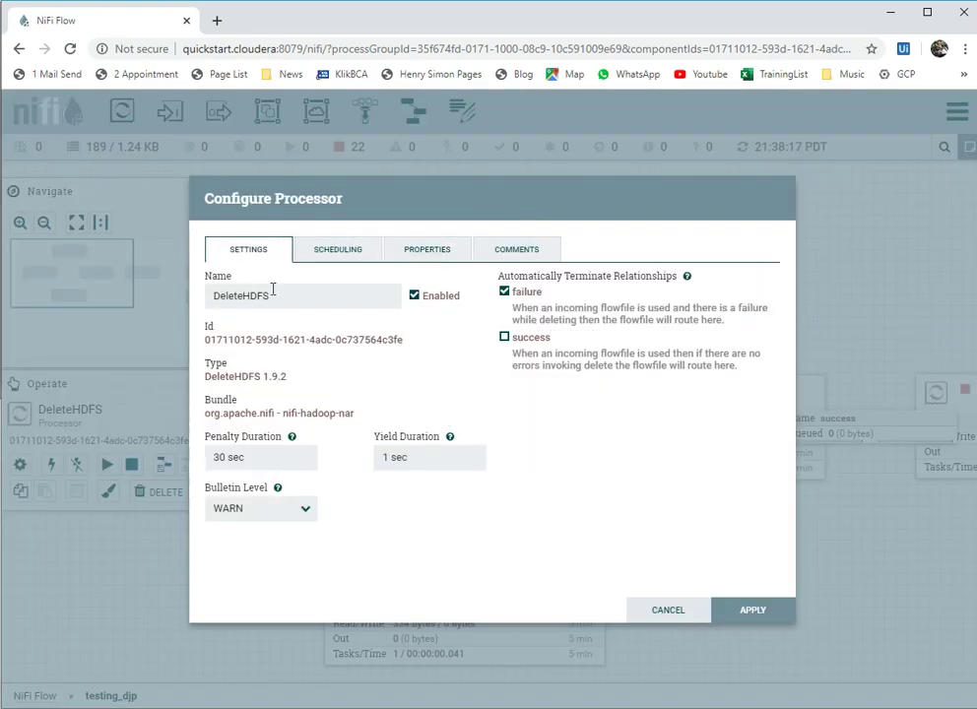
{"action": "left_click", "coordinate": [344, 252]}
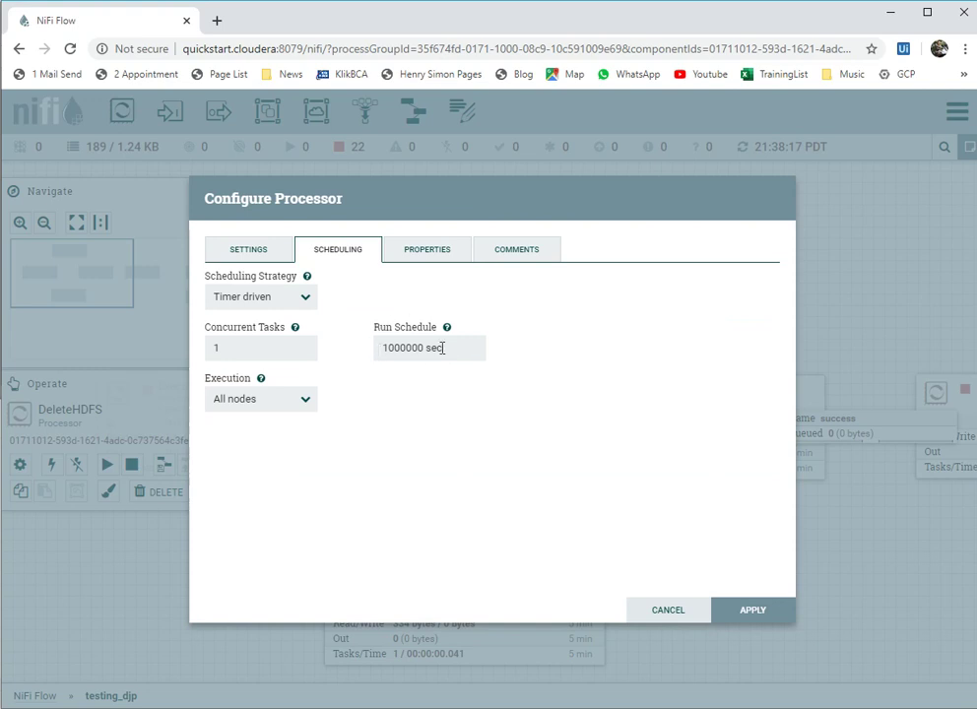
{"action": "left_click", "coordinate": [424, 258]}
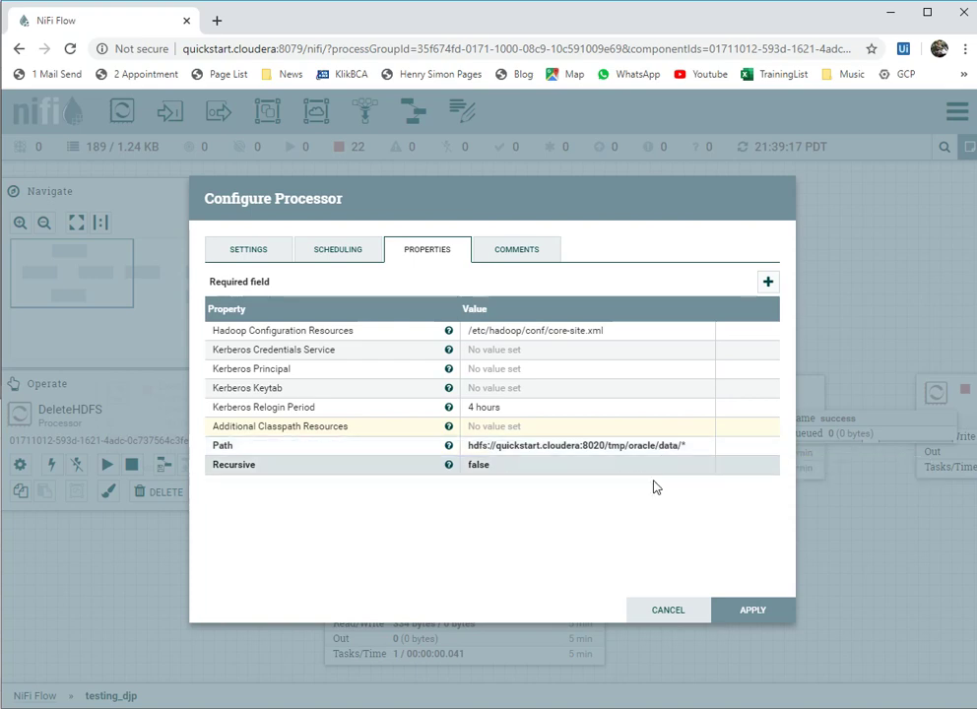
{"action": "left_click", "coordinate": [729, 613]}
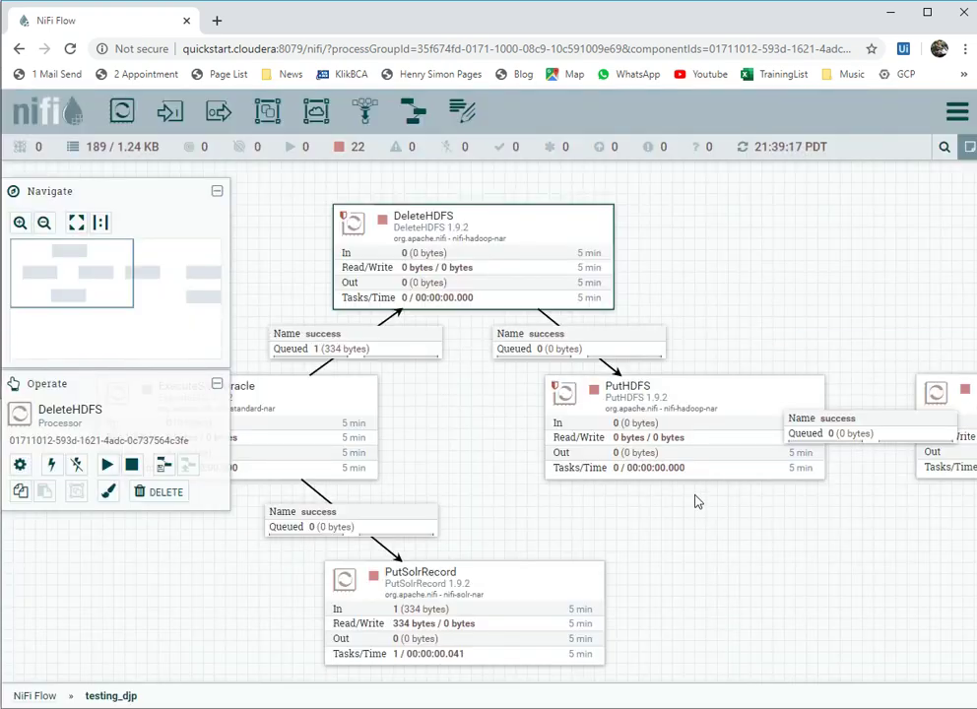
Step: Review the PutHDFS processor's settings, scheduling and full property list, and close its configuration without changing anything
{"action": "left_click", "coordinate": [686, 387]}
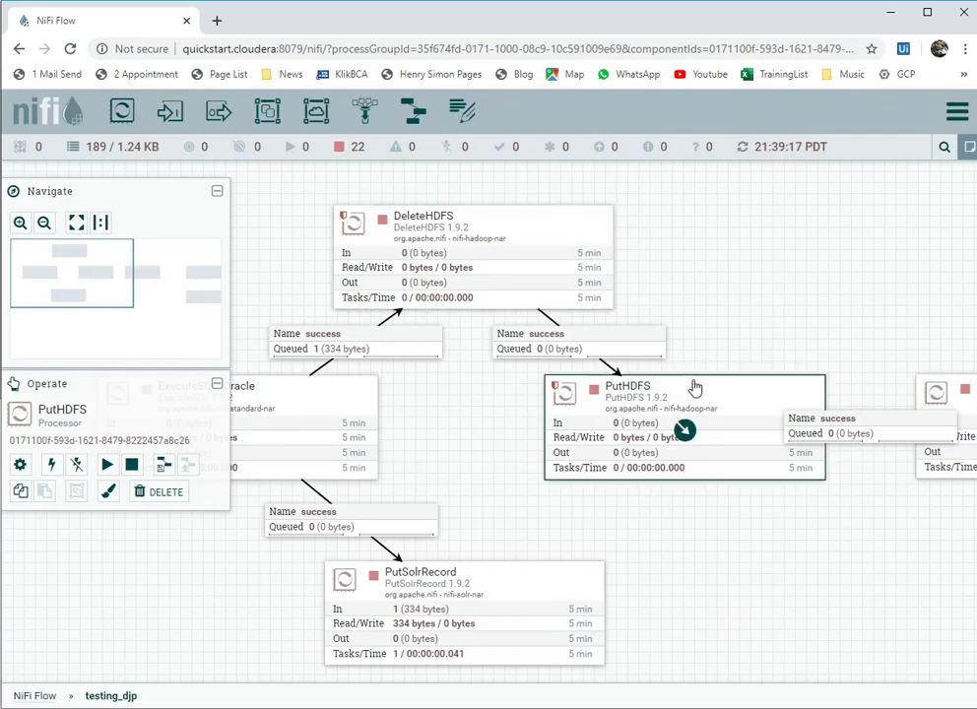
{"action": "right_click", "coordinate": [695, 386]}
{"action": "left_click", "coordinate": [712, 392]}
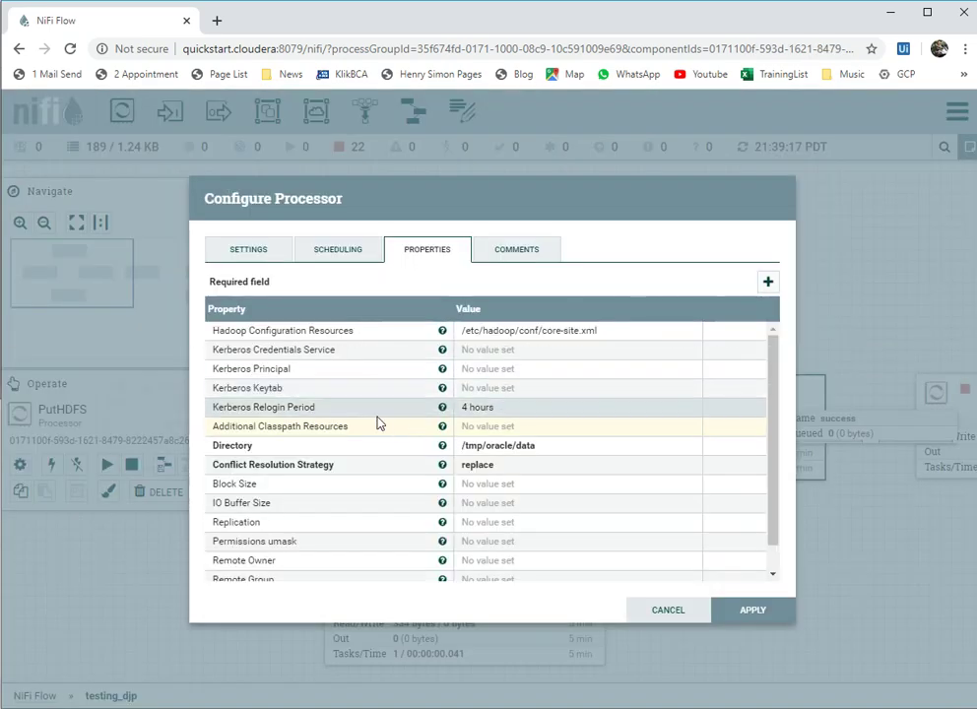
{"action": "left_click", "coordinate": [246, 252]}
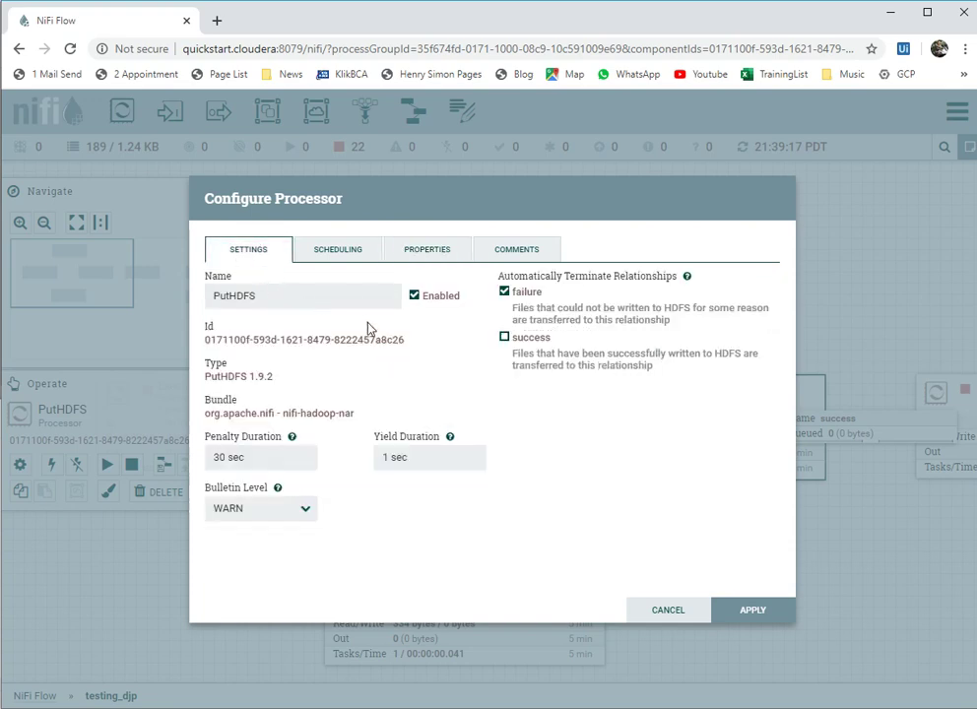
{"action": "left_click", "coordinate": [343, 253]}
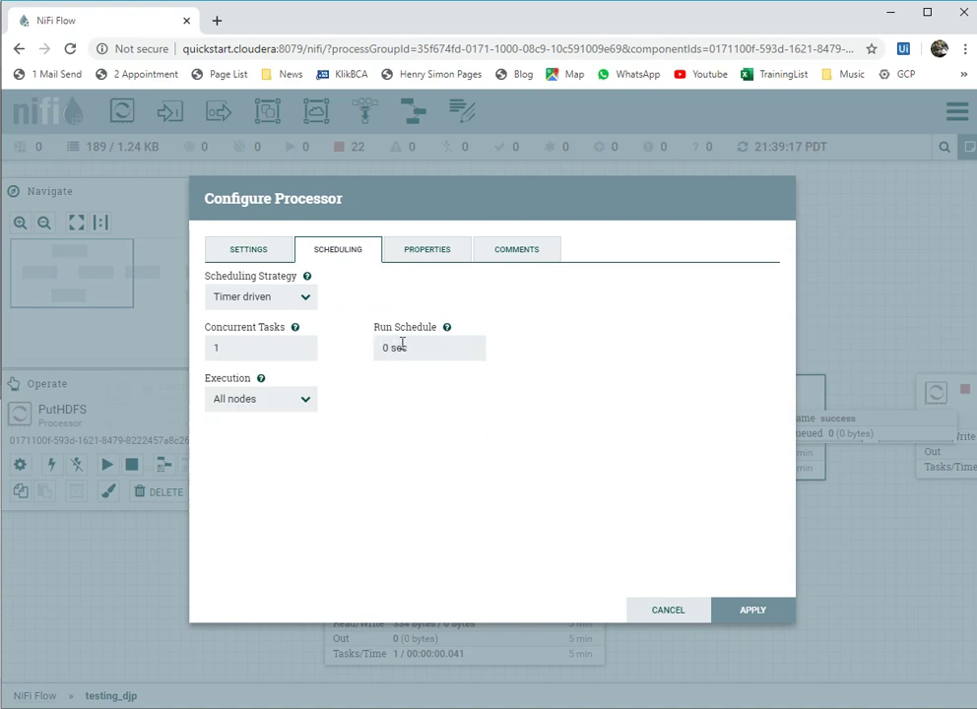
{"action": "left_click", "coordinate": [415, 258]}
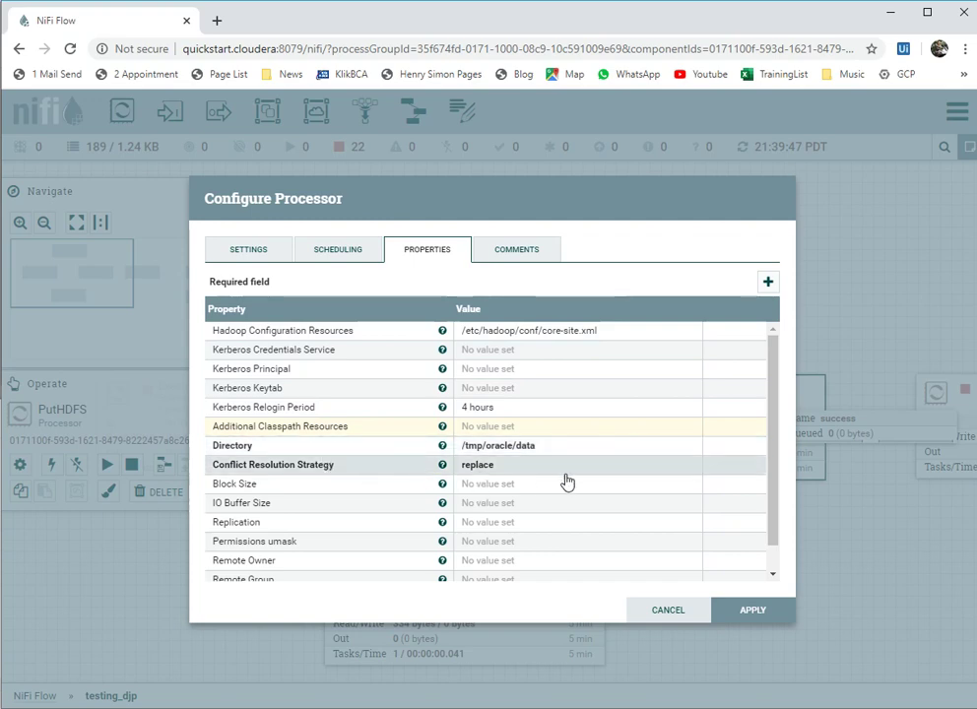
{"action": "scroll", "coordinate": [580, 485], "scroll_direction": "down", "scroll_amount": 1}
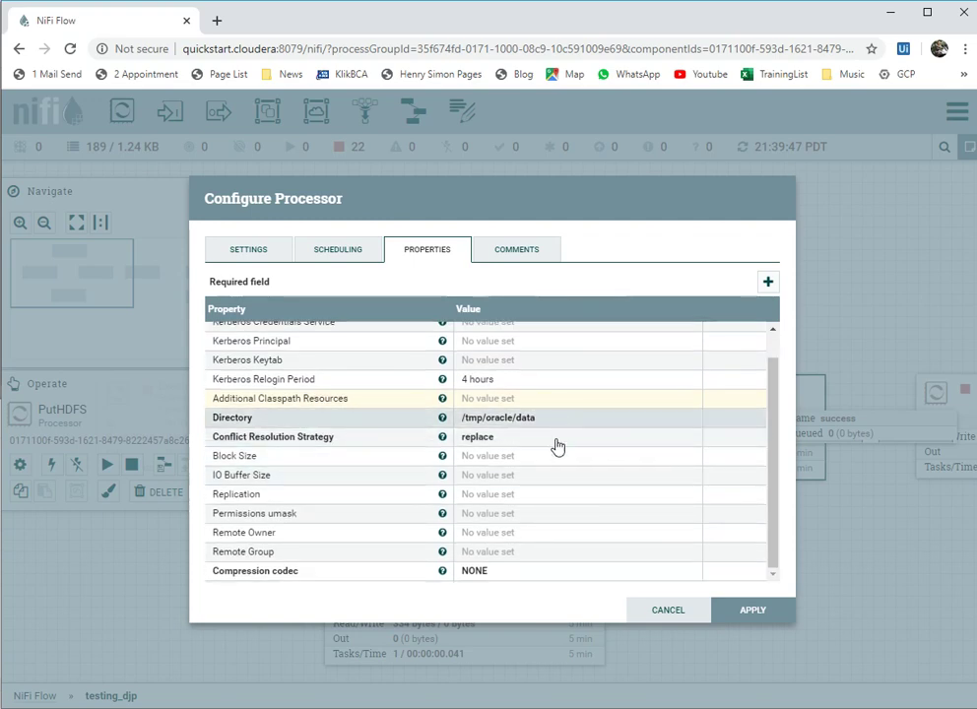
{"action": "scroll", "coordinate": [552, 449], "scroll_direction": "up", "scroll_amount": 1}
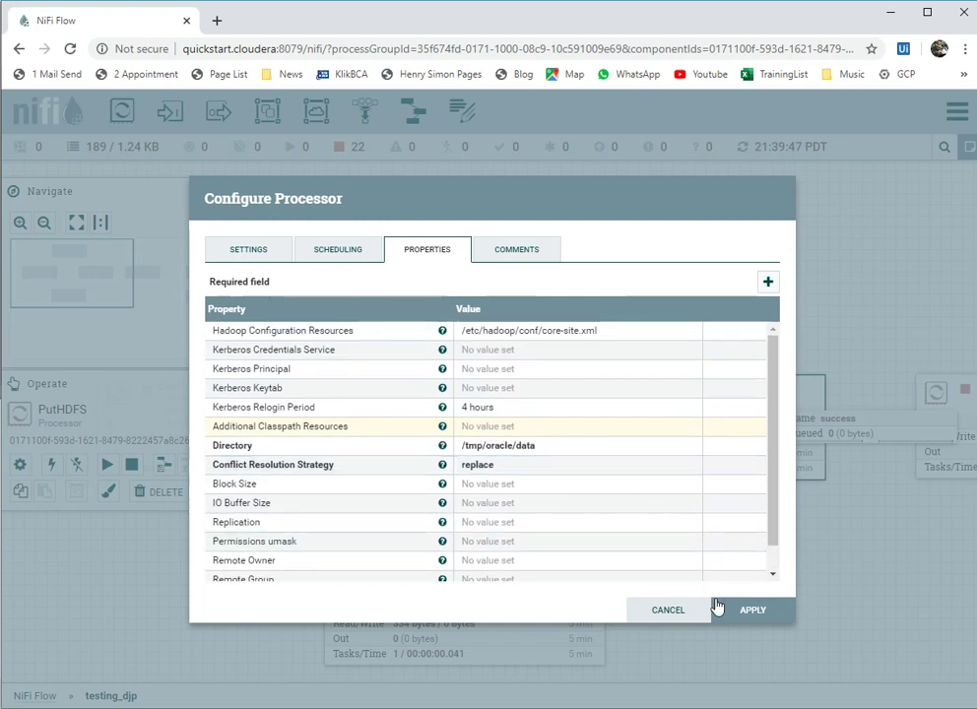
{"action": "left_click", "coordinate": [718, 608]}
Step: Select the DeleteHDFS and PutHDFS processors together on the flow canvas
{"action": "left_click", "coordinate": [530, 218]}
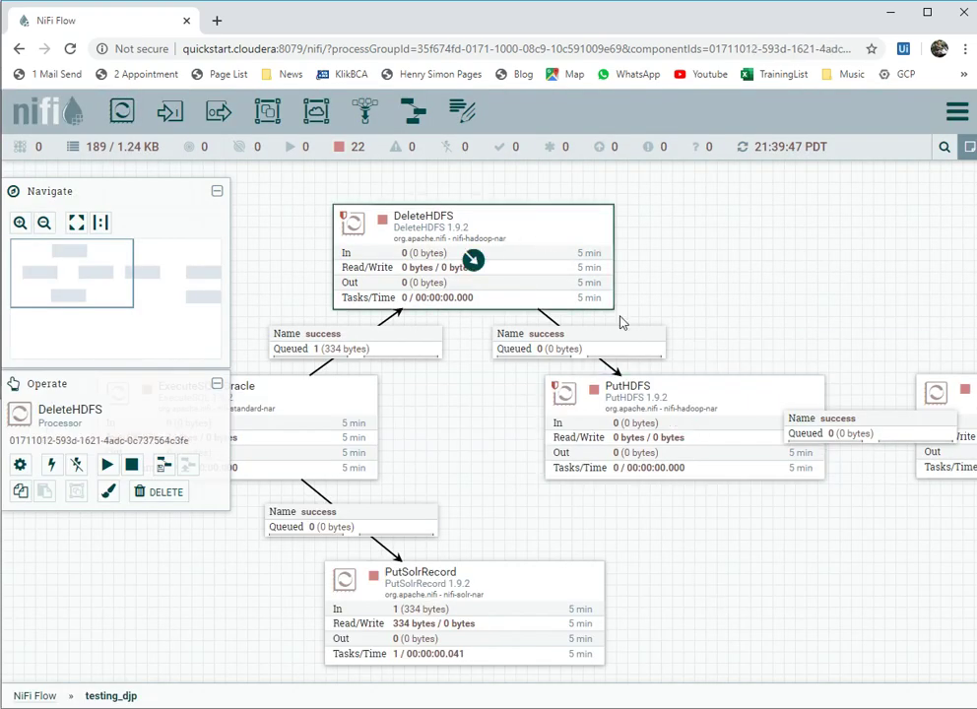
{"action": "left_click", "coordinate": [684, 427]}
{"action": "left_click", "coordinate": [473, 257]}
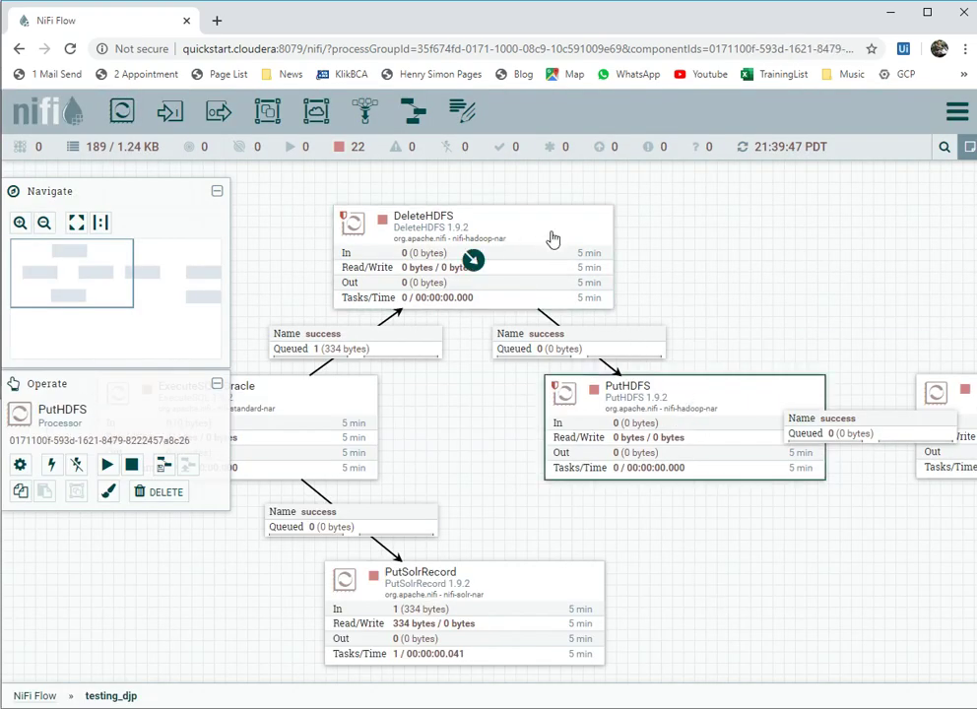
{"action": "left_click", "coordinate": [692, 394], "text": "shift"}
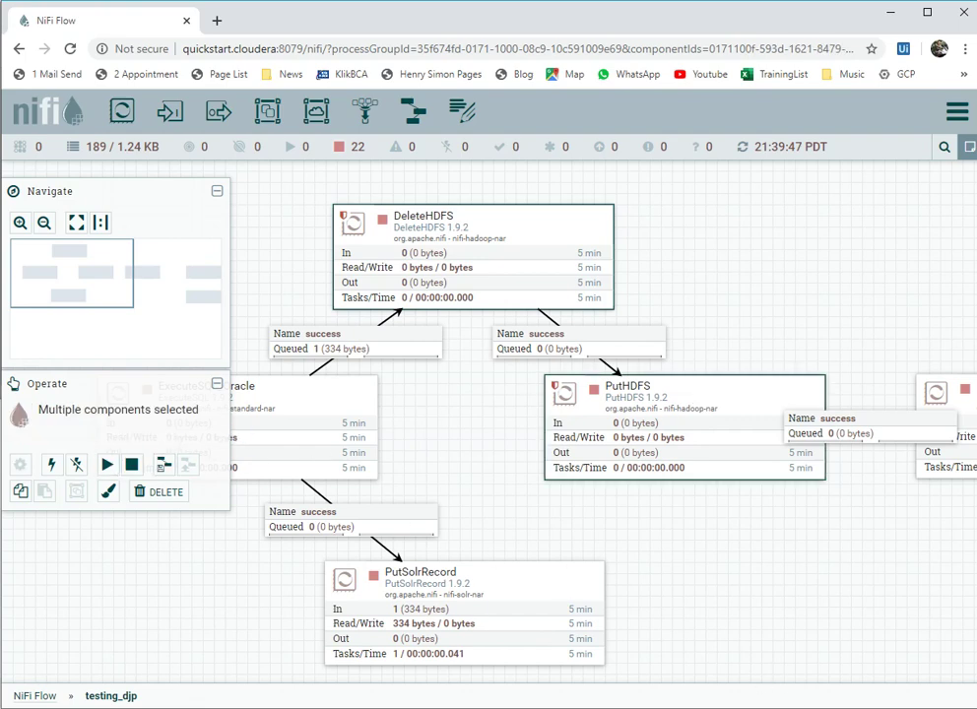
Step: Switch to the Notepad notes and copy the command hdfs dfs -ls /tmp/oracle/data from section 3
{"action": "key", "text": "alt+Tab"}
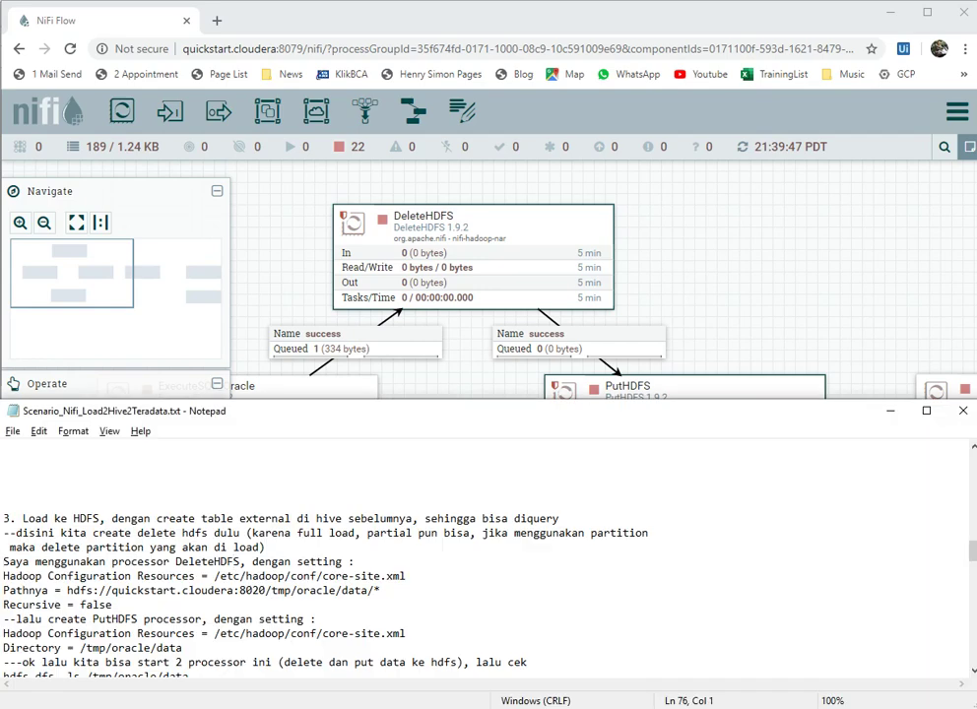
{"action": "left_click", "coordinate": [4, 619]}
{"action": "key", "text": "Down"}
{"action": "key", "text": "Down"}
{"action": "key", "text": "Down"}
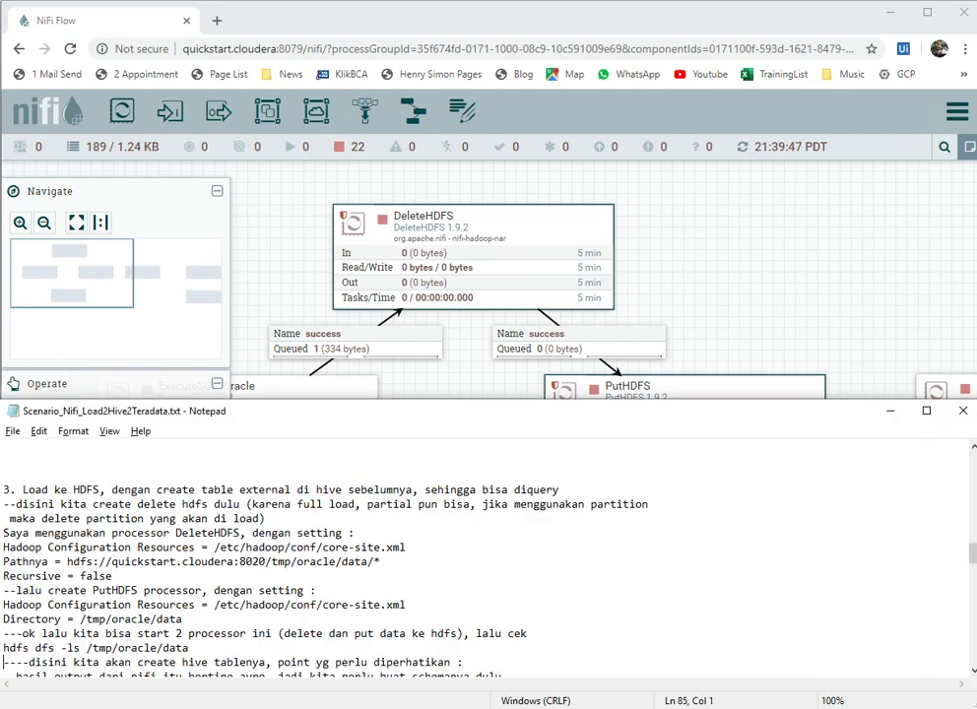
{"action": "key", "text": "shift+End"}
{"action": "key", "text": "ctrl+c"}
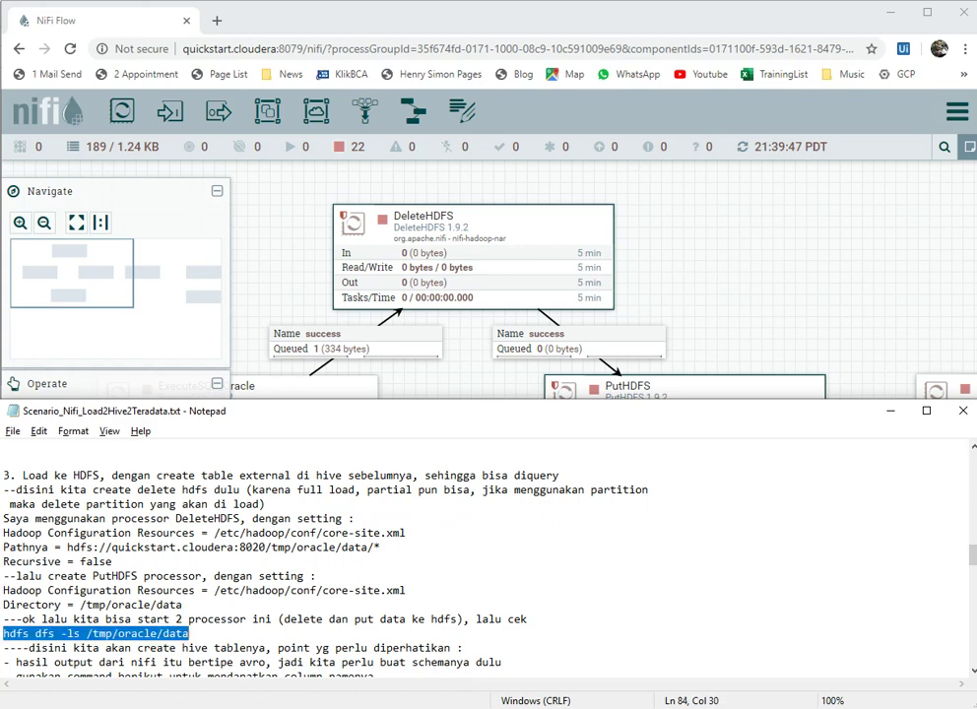
Step: Switch to the SSH Secure Shell terminal, clear it and run hdfs dfs -ls /tmp/oracle/data
{"action": "key", "text": "alt+Tab"}
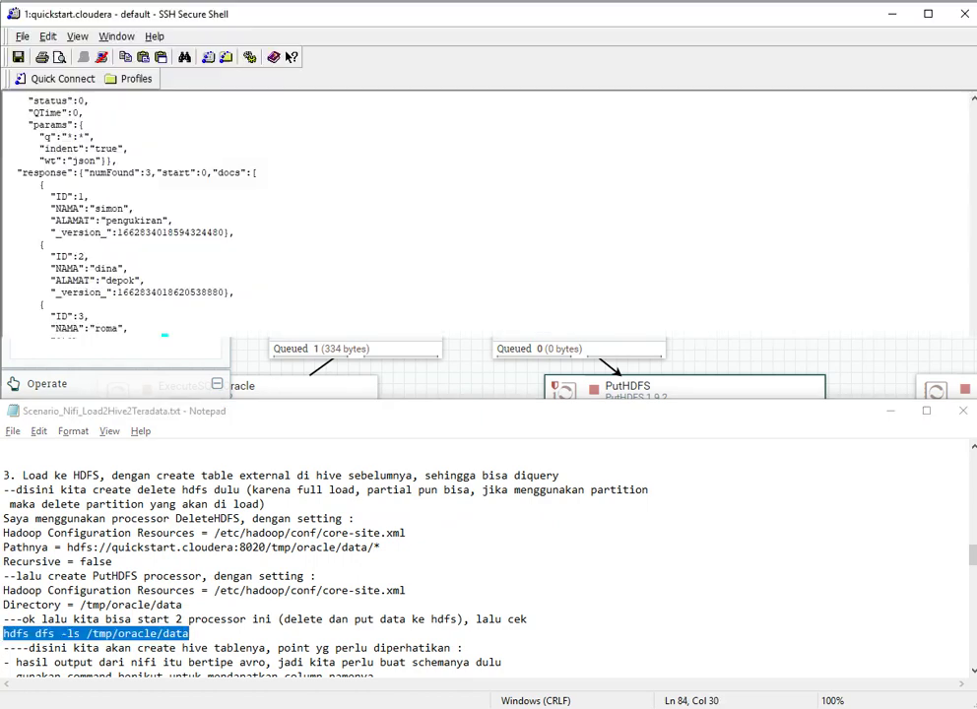
{"action": "type", "text": "clear"}
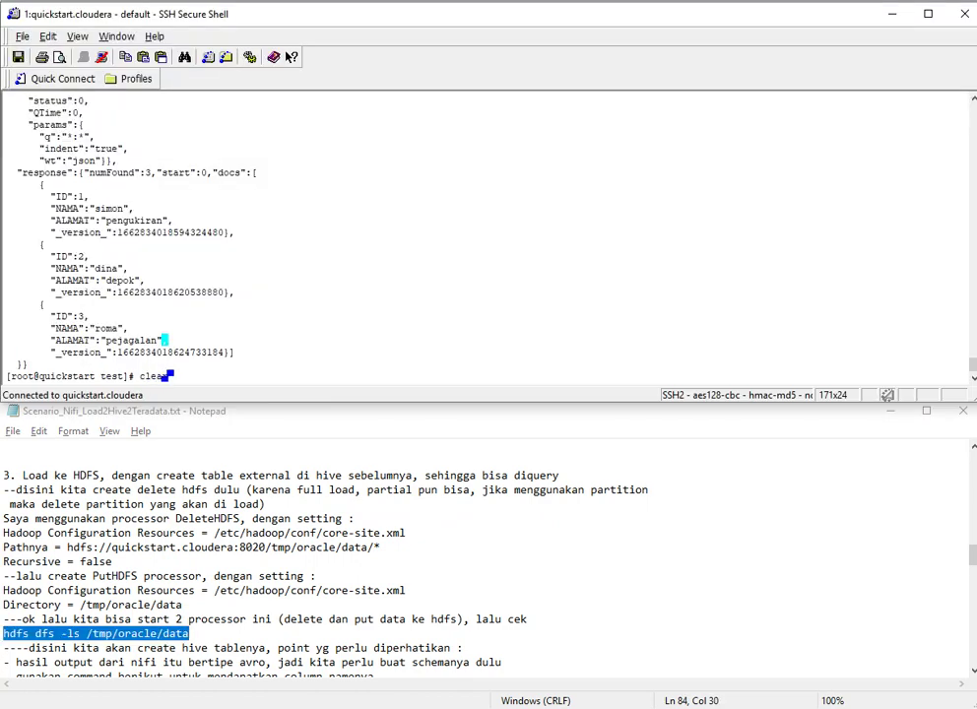
{"action": "key", "text": "Return"}
{"action": "key", "text": "shift+Insert"}
{"action": "key", "text": "Return"}
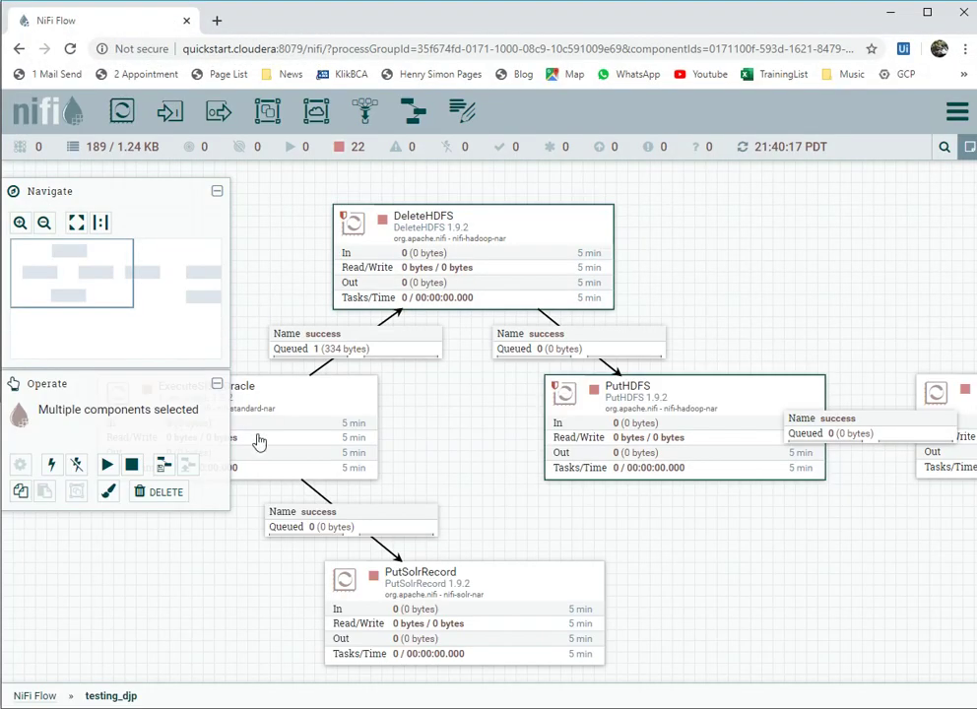
Step: Start the selected DeleteHDFS and PutHDFS processors in the NiFi flow, and stop both once the queued file has been processed
{"action": "left_click", "coordinate": [106, 464]}
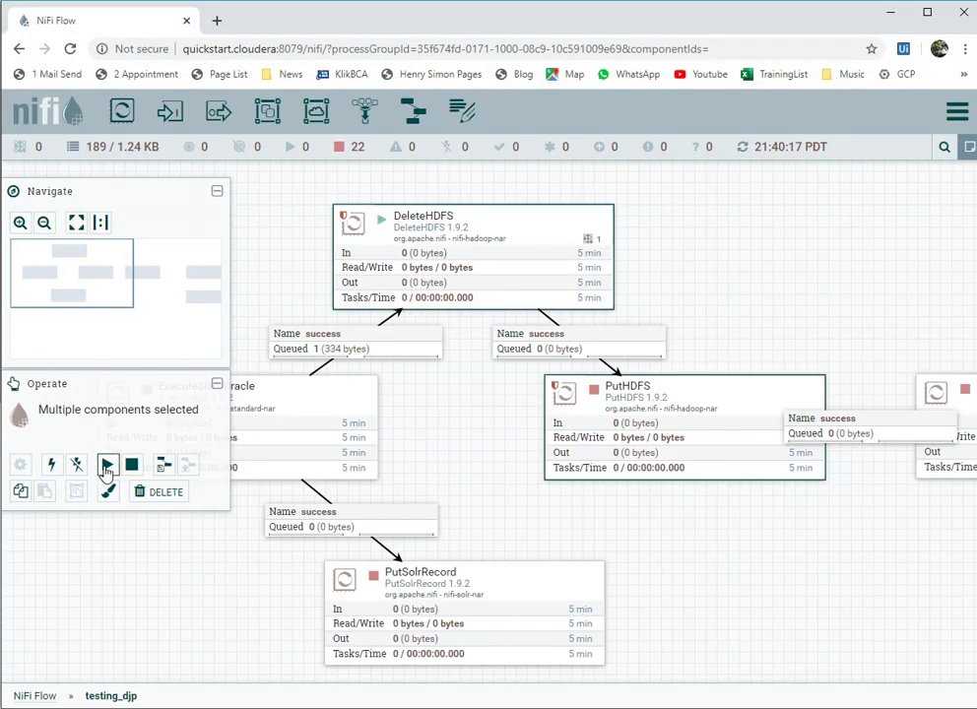
{"action": "left_click", "coordinate": [890, 13]}
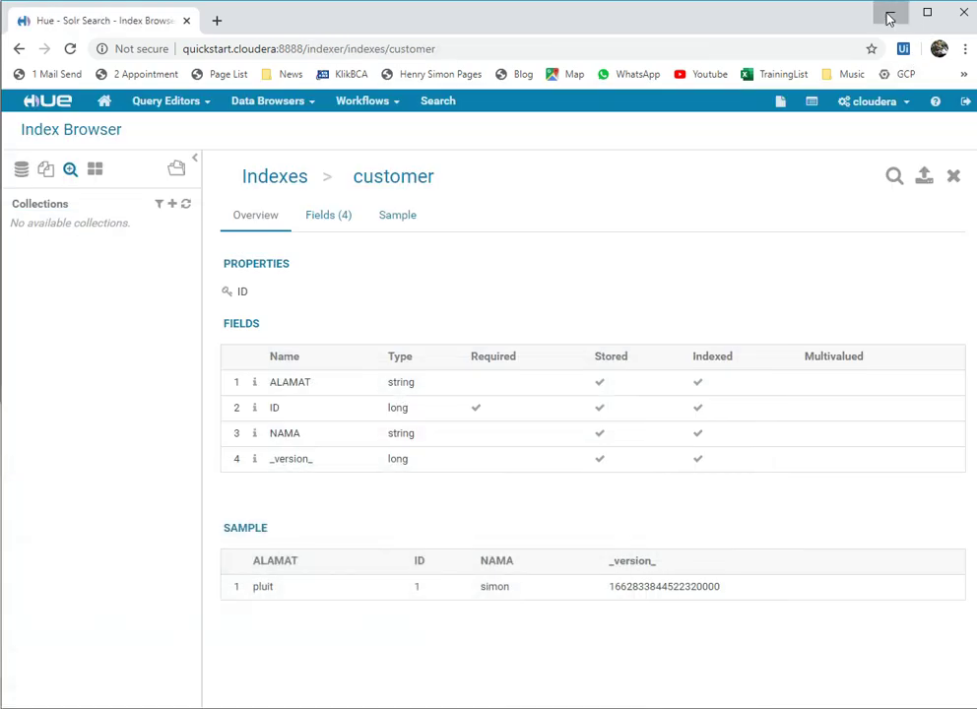
{"action": "left_click", "coordinate": [891, 13]}
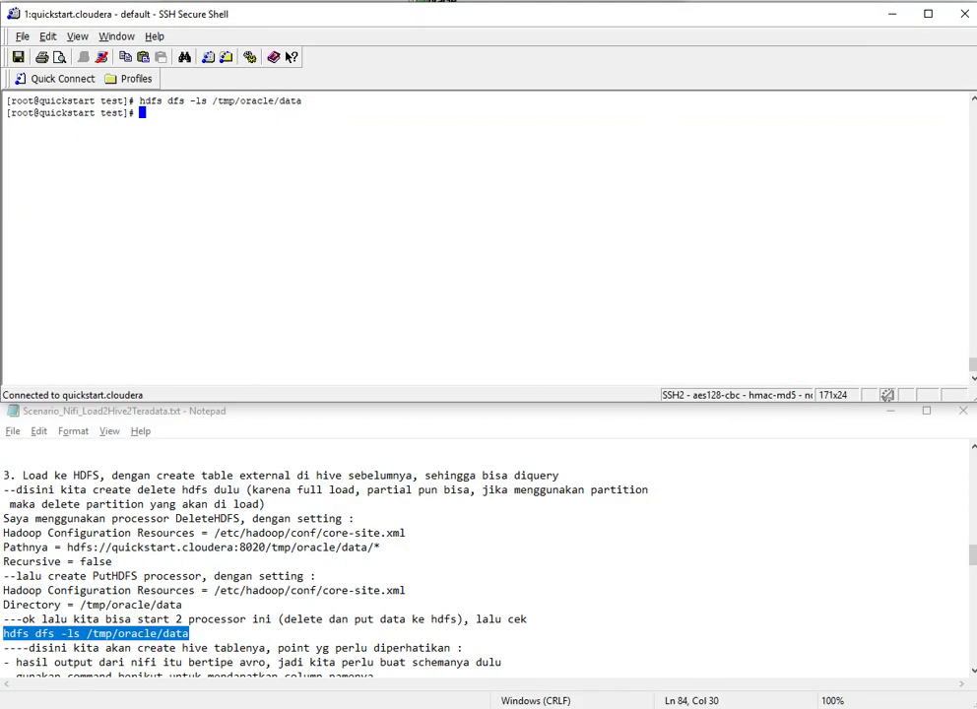
{"action": "key", "text": "alt+Tab"}
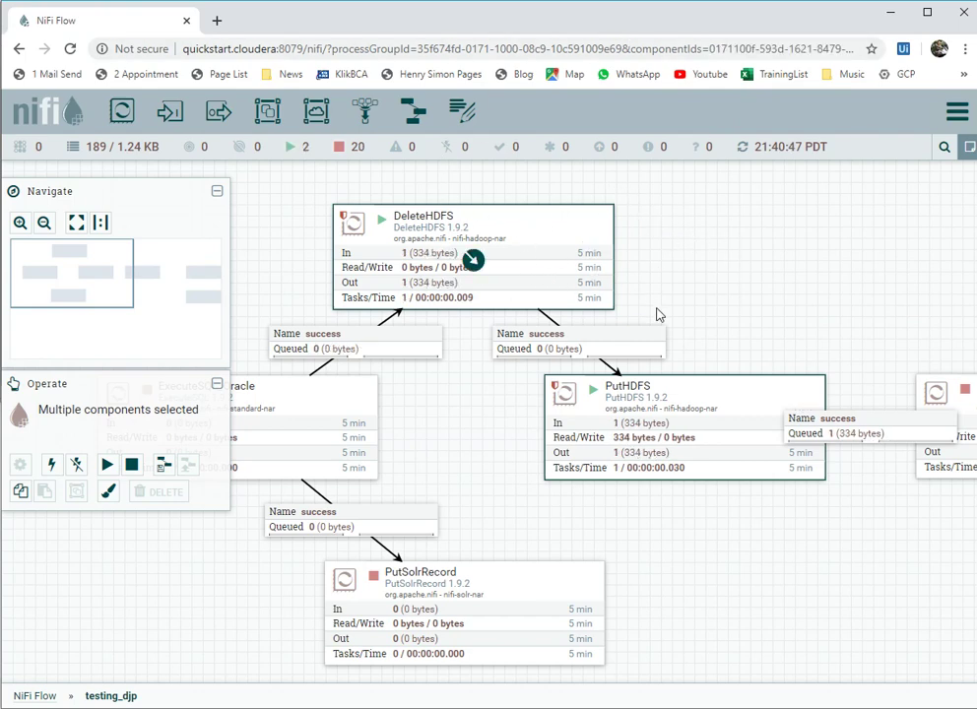
{"action": "left_click", "coordinate": [130, 466]}
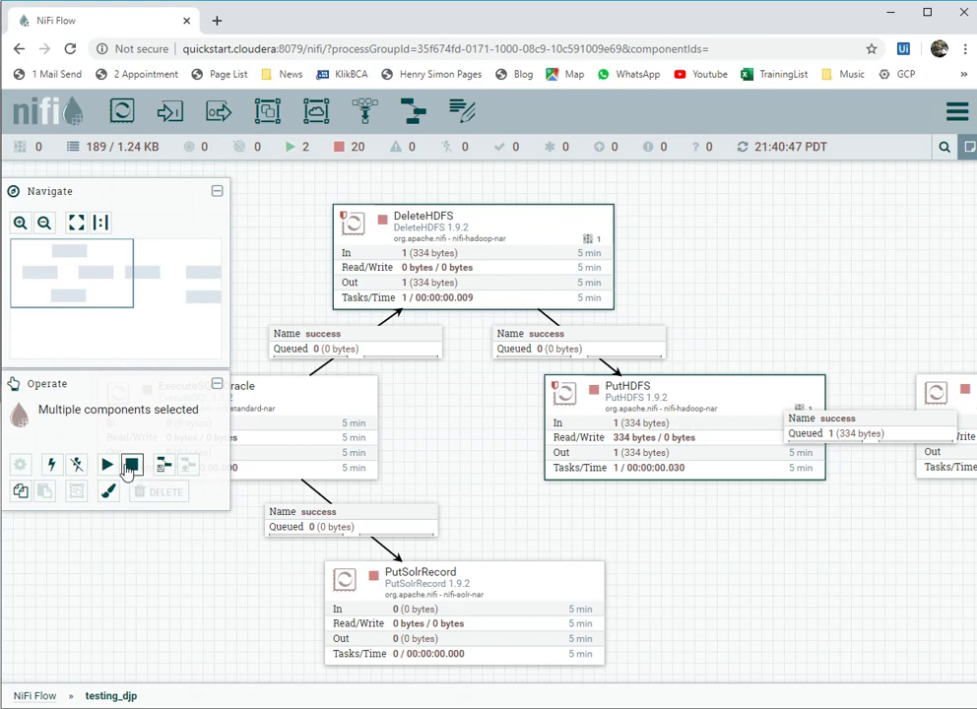
Step: Rerun hdfs dfs -ls /tmp/oracle/data in the SSH terminal and highlight the listed file's path
{"action": "left_click", "coordinate": [890, 13]}
{"action": "key", "text": "Up"}
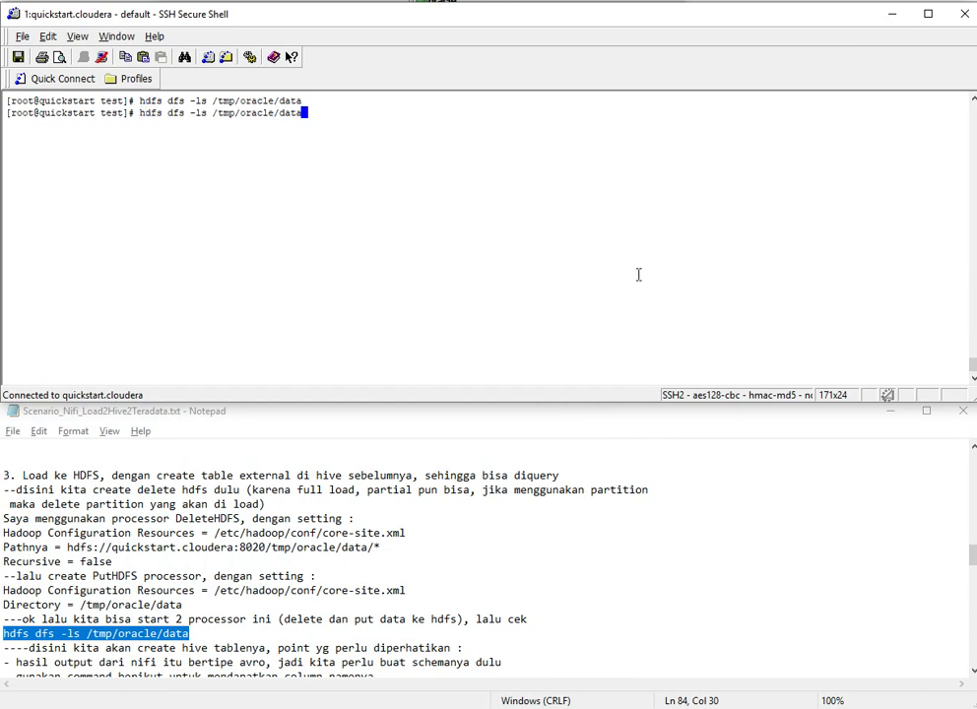
{"action": "key", "text": "Return"}
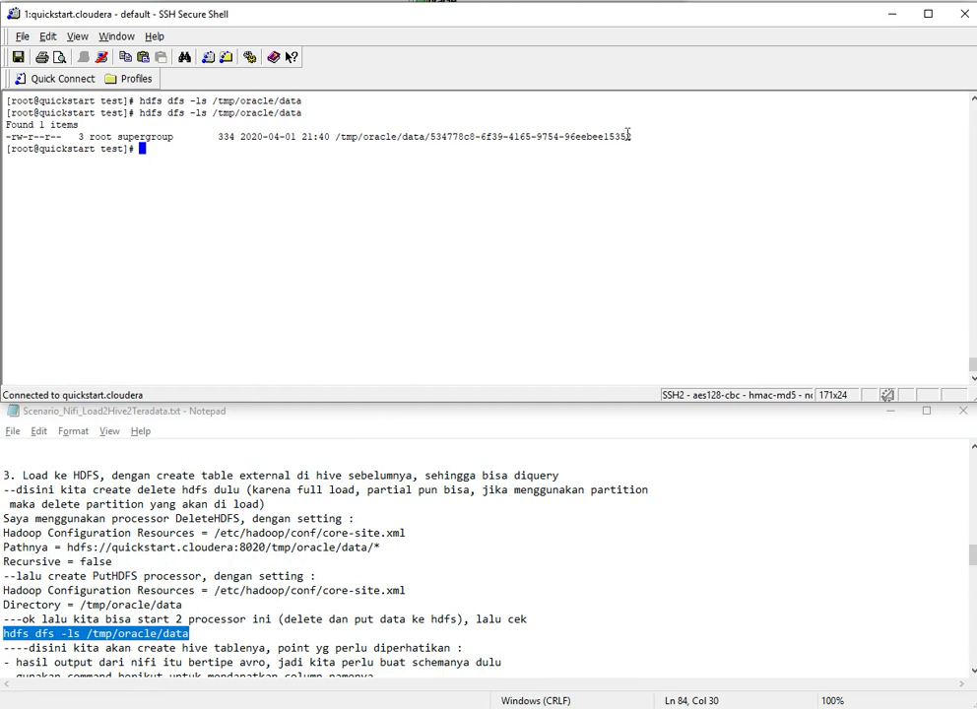
{"action": "mouse_move", "coordinate": [337, 137]}
{"action": "left_mouse_down"}
{"action": "mouse_move", "coordinate": [341, 146]}
{"action": "mouse_move", "coordinate": [334, 138]}
{"action": "left_mouse_up"}
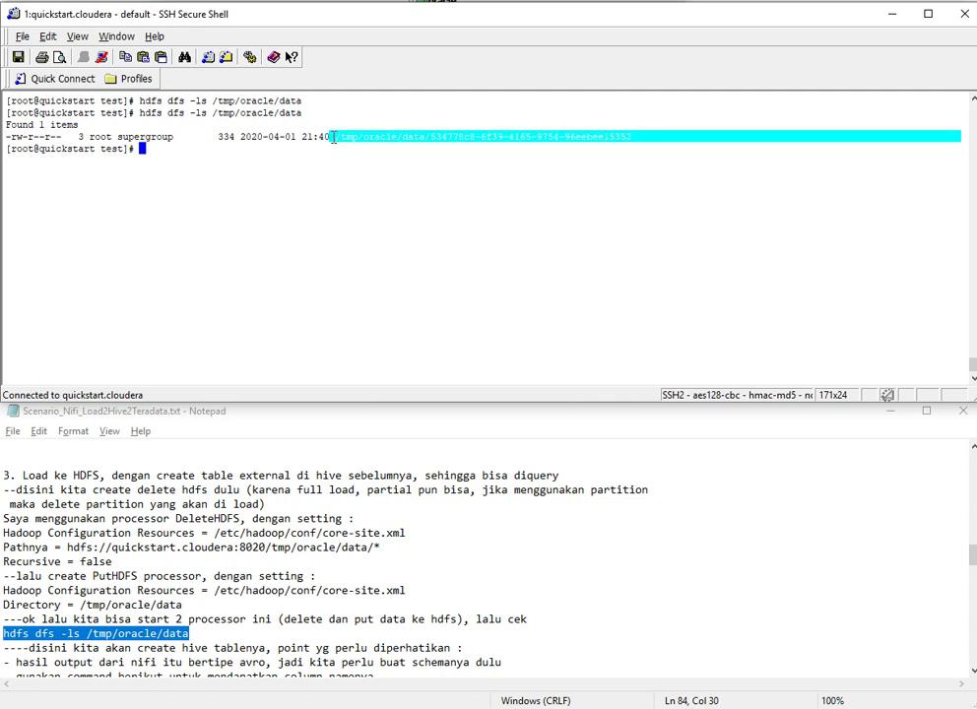
Step: Insert a blank line in the Notepad notes below "gunakan command berikut untuk mendapatkan column namenya"
{"action": "left_click", "coordinate": [363, 633]}
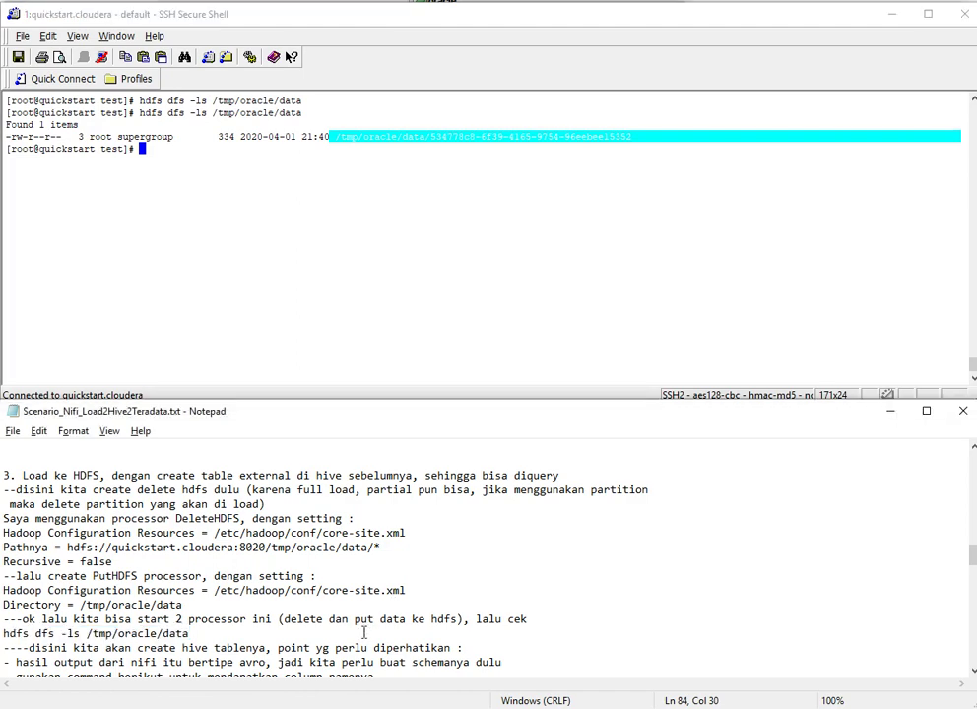
{"action": "key", "text": "Down"}
{"action": "key", "text": "Down"}
{"action": "key", "text": "Down"}
{"action": "key", "text": "Down"}
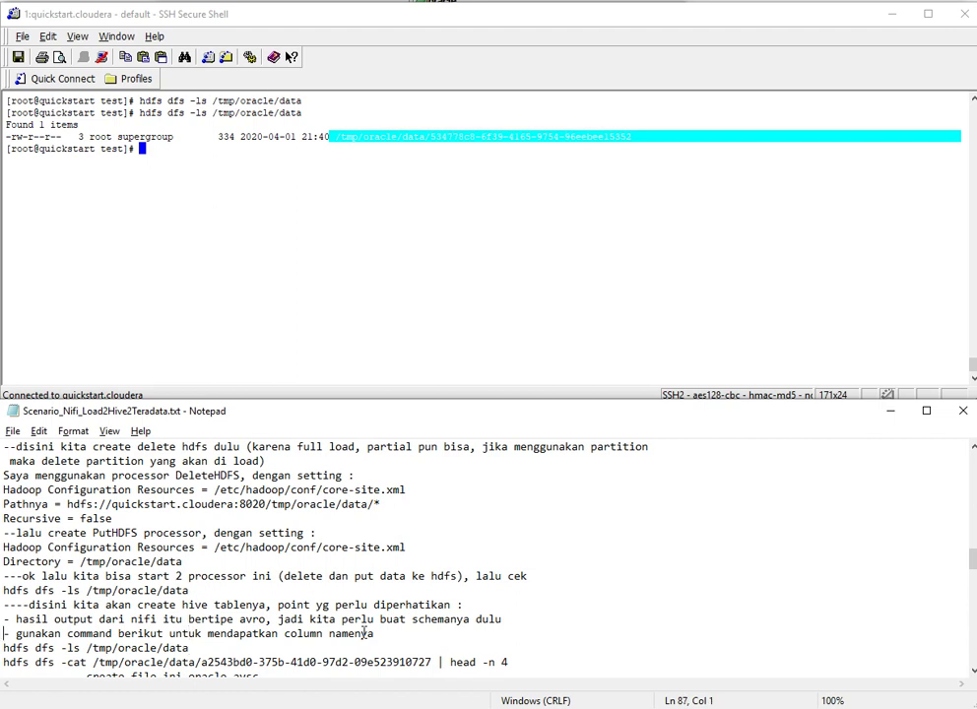
{"action": "key", "text": "Return"}
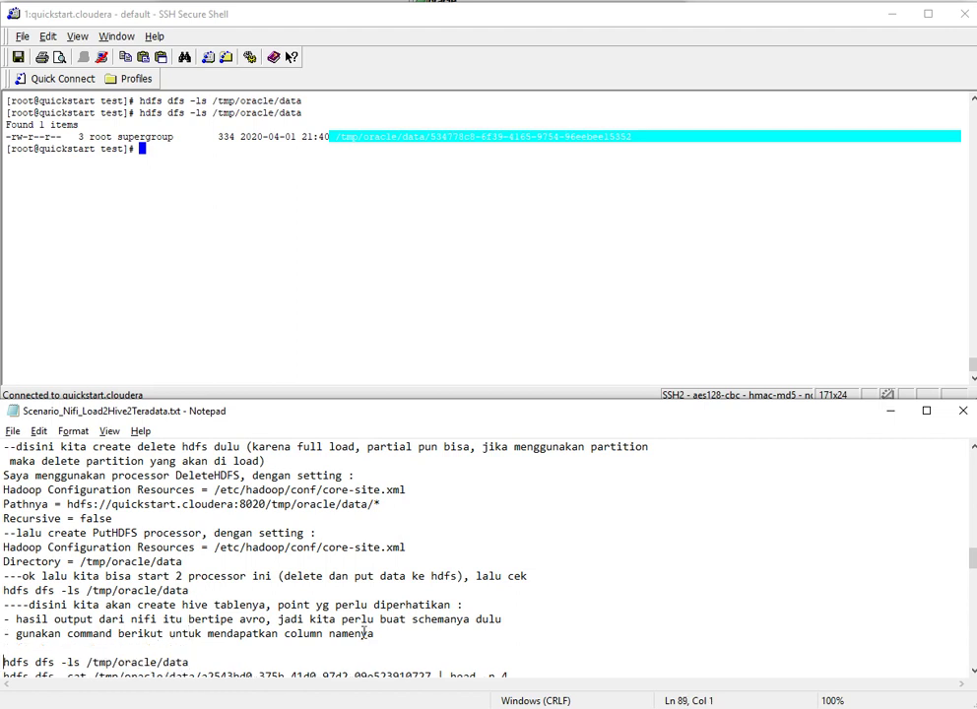
{"action": "key", "text": "ctrl+v"}
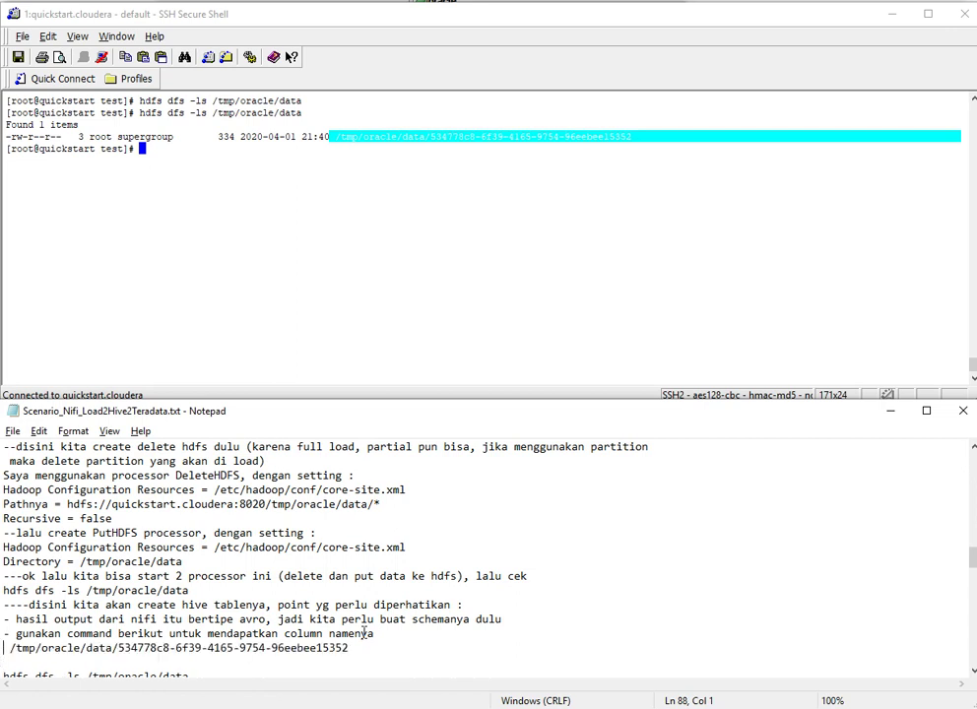
{"action": "type", "text": "hdfs dfs"}
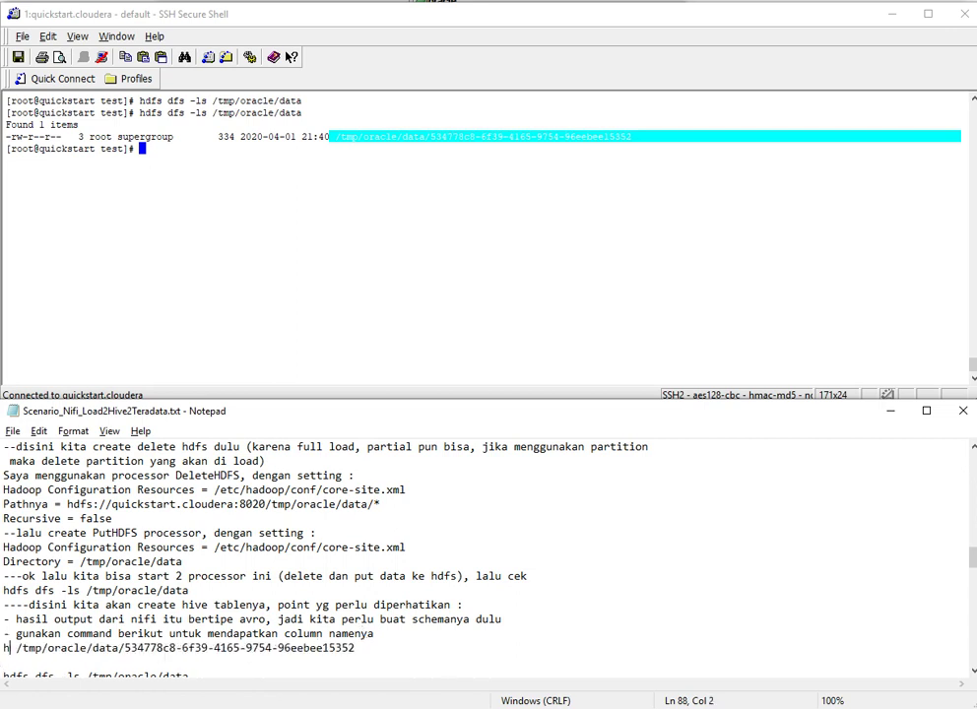
{"action": "type", "text": " -cat"}
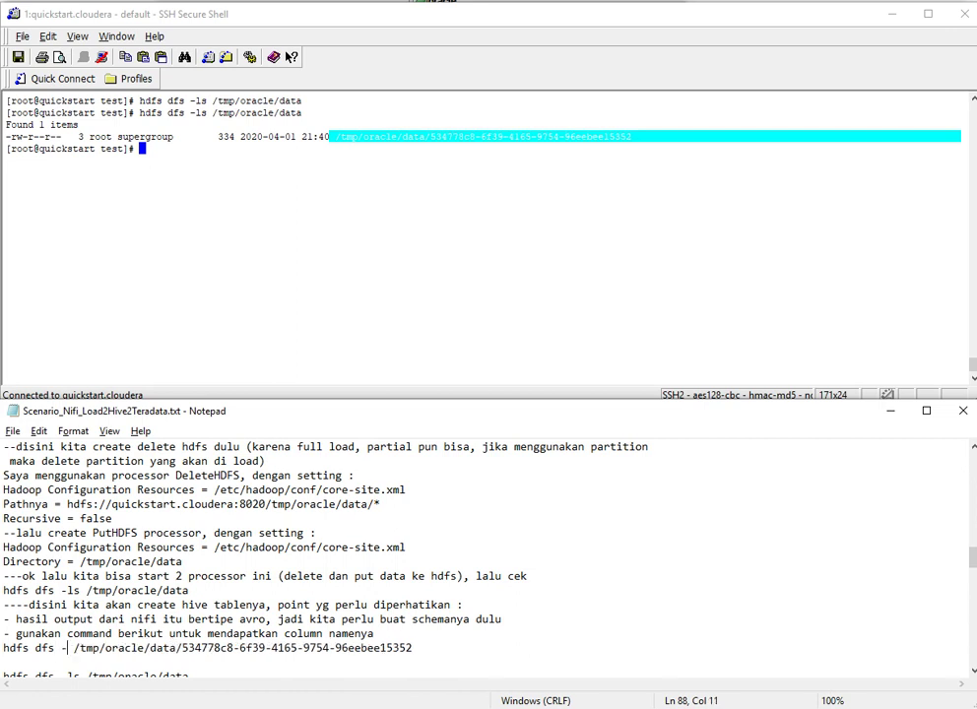
{"action": "key", "text": "Home"}
{"action": "key", "text": "shift+End"}
{"action": "key", "text": "ctrl+c"}
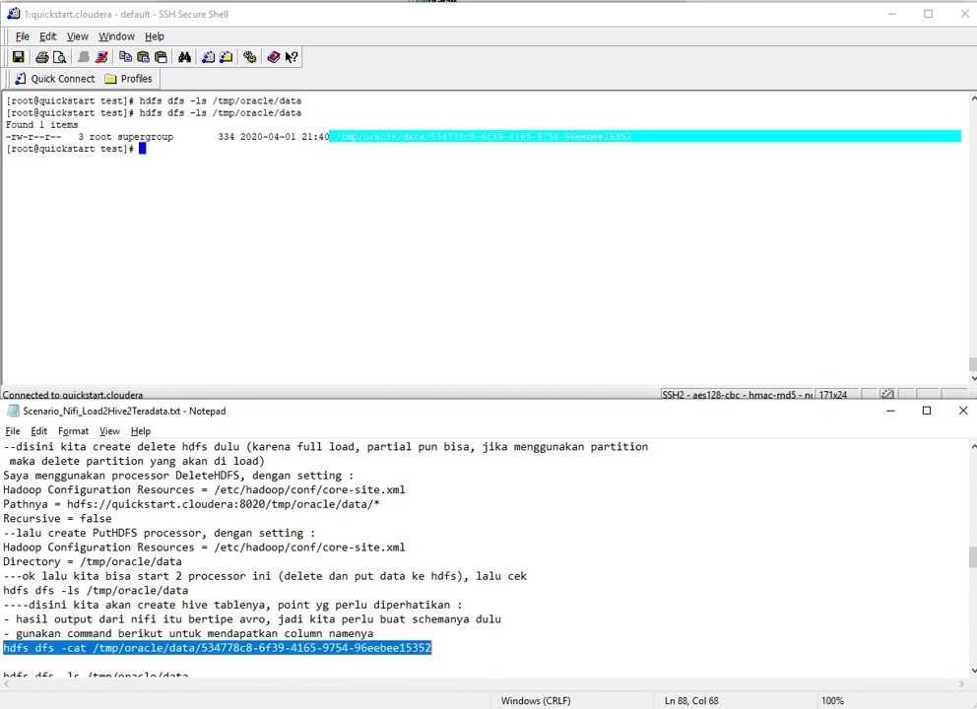
Step: Run the copied hdfs dfs -cat command in the SSH terminal
{"action": "left_click", "coordinate": [474, 284]}
{"action": "key", "text": "shift+Insert"}
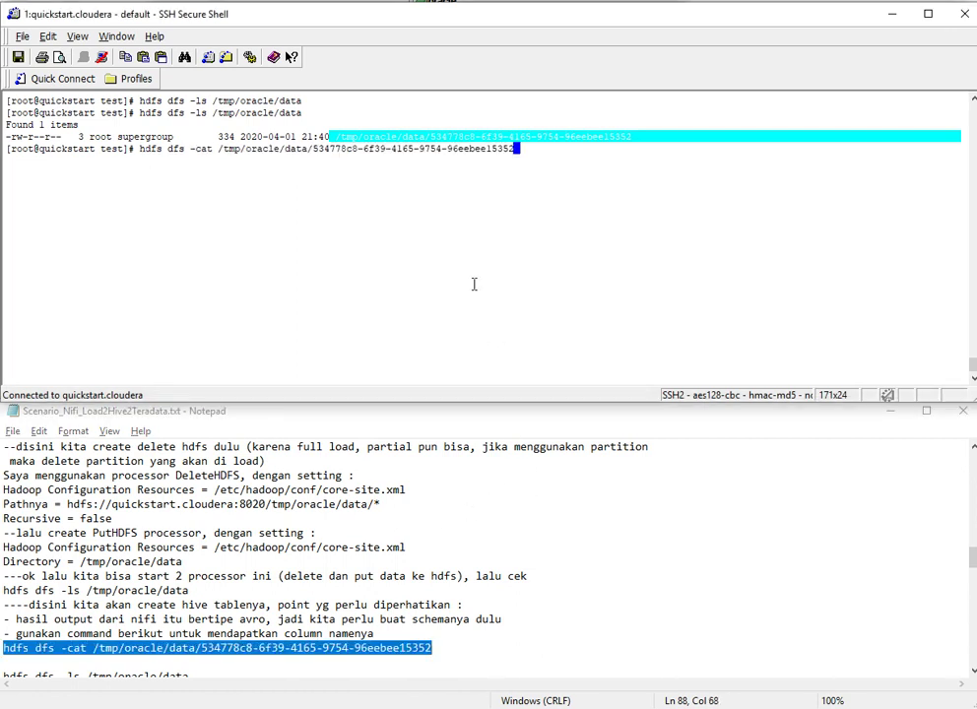
{"action": "key", "text": "Return"}
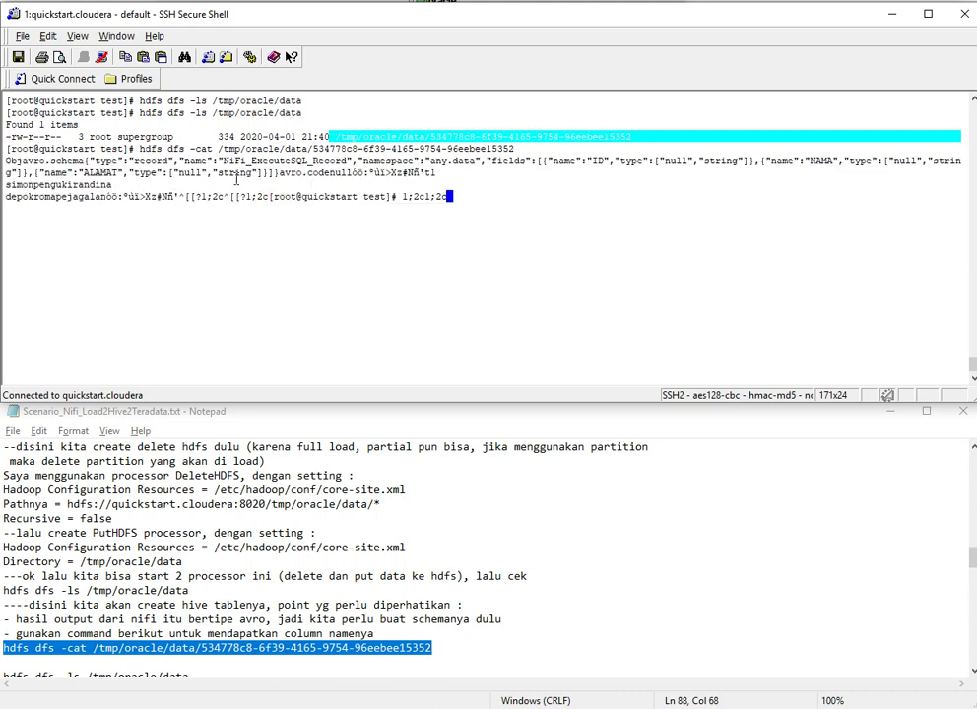
Step: Copy the avro.schema output from the terminal and paste it into the notes, one blank line below the "head -n 4" command
{"action": "left_click_drag", "start_coordinate": [165, 184], "coordinate": [25, 155]}
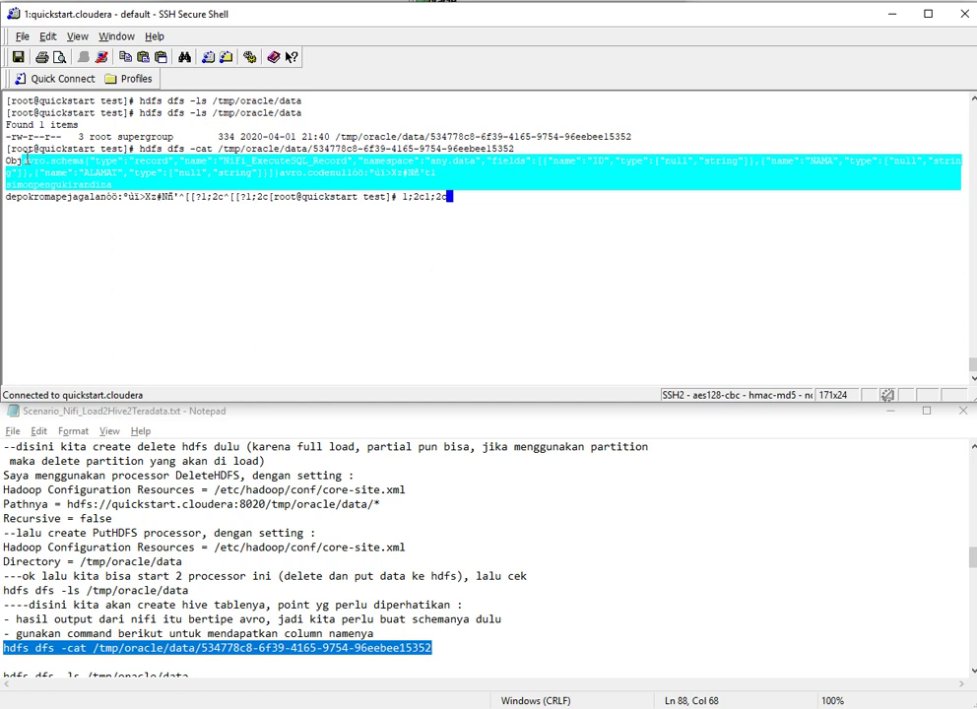
{"action": "left_click", "coordinate": [533, 639]}
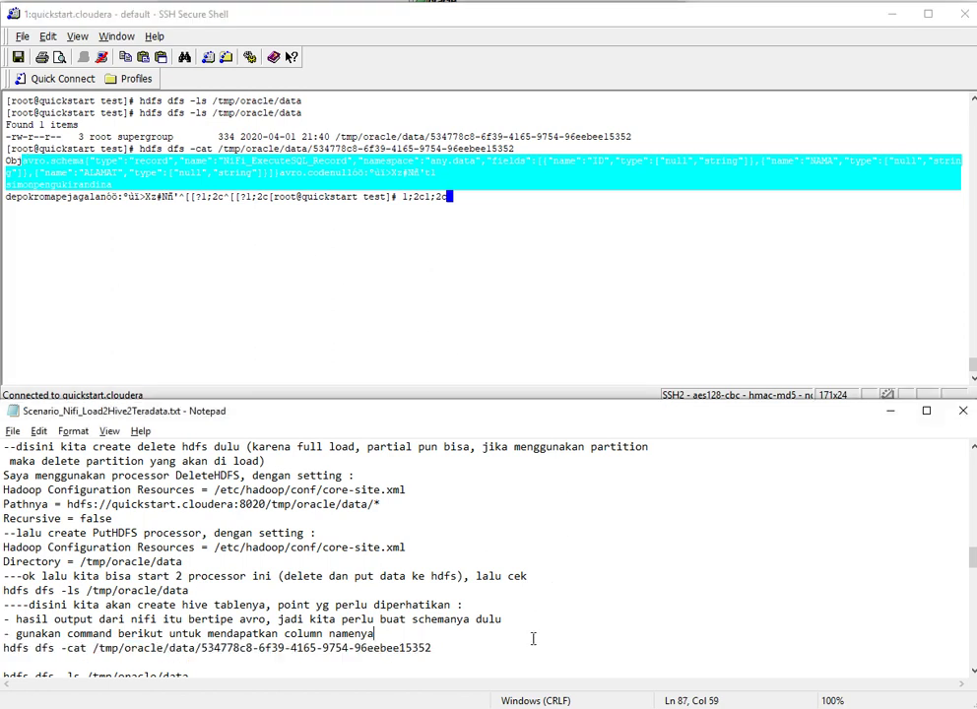
{"action": "key", "text": "Down"}
{"action": "key", "text": "Down"}
{"action": "key", "text": "Down"}
{"action": "key", "text": "Down"}
{"action": "key", "text": "Down"}
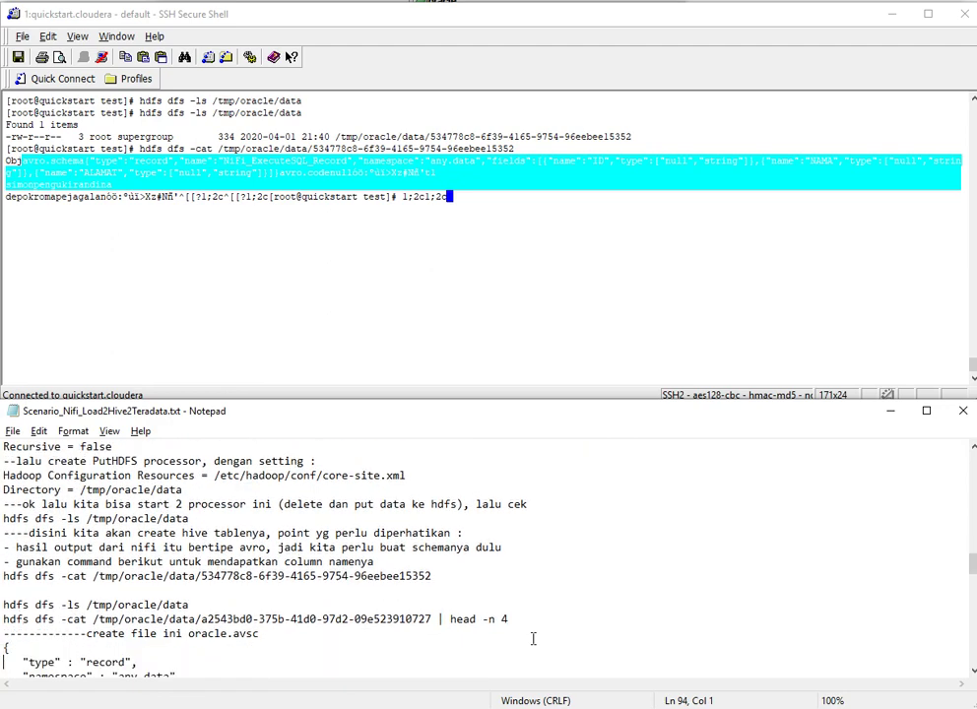
{"action": "key", "text": "Up"}
{"action": "key", "text": "Up"}
{"action": "key", "text": "Down"}
{"action": "key", "text": "End"}
{"action": "key", "text": "Return"}
{"action": "key", "text": "Return"}
{"action": "key", "text": "ctrl+v"}
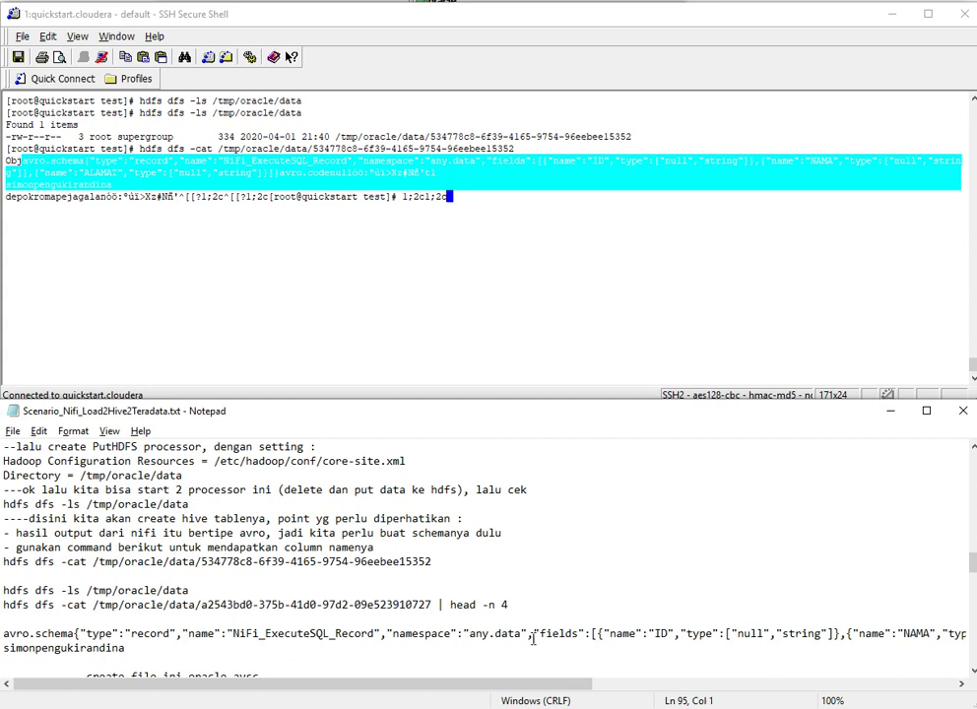
{"action": "key", "text": "Up"}
{"action": "key", "text": "Up"}
{"action": "key", "text": "Up"}
{"action": "key", "text": "Up"}
{"action": "key", "text": "Up"}
{"action": "key", "text": "Up"}
{"action": "key", "text": "Up"}
{"action": "key", "text": "End"}
{"action": "key", "text": "shift+Left"}
{"action": "key", "text": "shift+Left"}
{"action": "key", "text": "shift+Left"}
{"action": "key", "text": "shift+Left"}
{"action": "key", "text": "shift+Left"}
{"action": "key", "text": "shift+Left"}
{"action": "key", "text": "shift+Left"}
{"action": "key", "text": "shift+Left"}
{"action": "key", "text": "shift+Left"}
{"action": "key", "text": "shift+Left"}
{"action": "key", "text": "shift+Left"}
{"action": "key", "text": "shift+Left"}
{"action": "key", "text": "shift+Left"}
{"action": "key", "text": "shift+Left"}
{"action": "key", "text": "shift+Left"}
{"action": "key", "text": "shift+Left"}
{"action": "key", "text": "shift+Left"}
{"action": "key", "text": "shift+Left"}
{"action": "key", "text": "shift+Left"}
{"action": "key", "text": "shift+Left"}
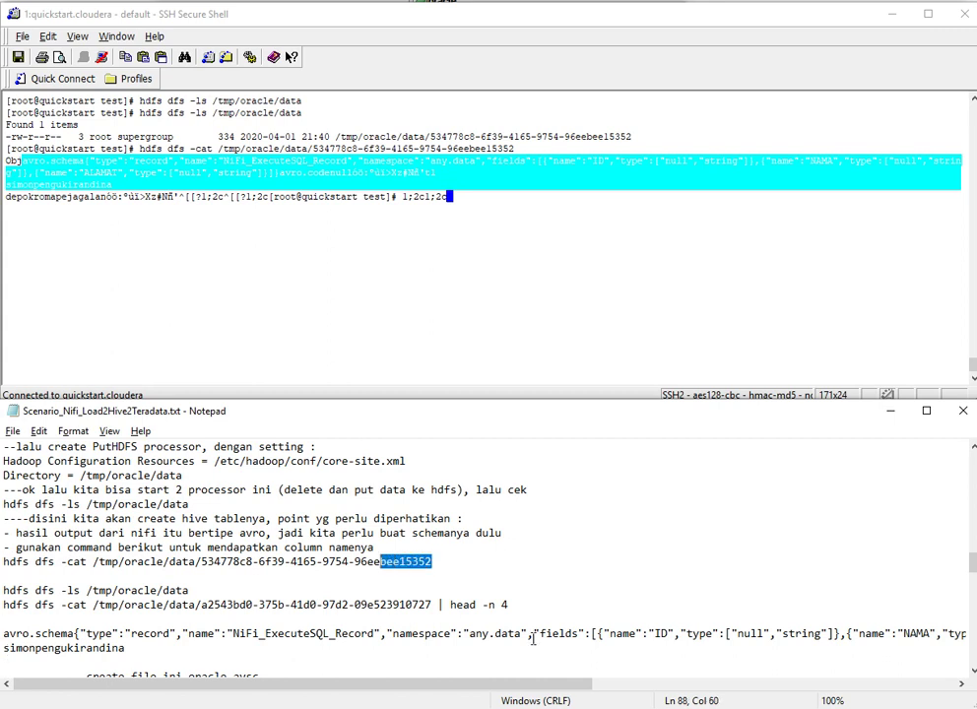
{"action": "key", "text": "shift+Left"}
{"action": "key", "text": "shift+Right"}
{"action": "key", "text": "shift+Right"}
{"action": "key", "text": "ctrl+c"}
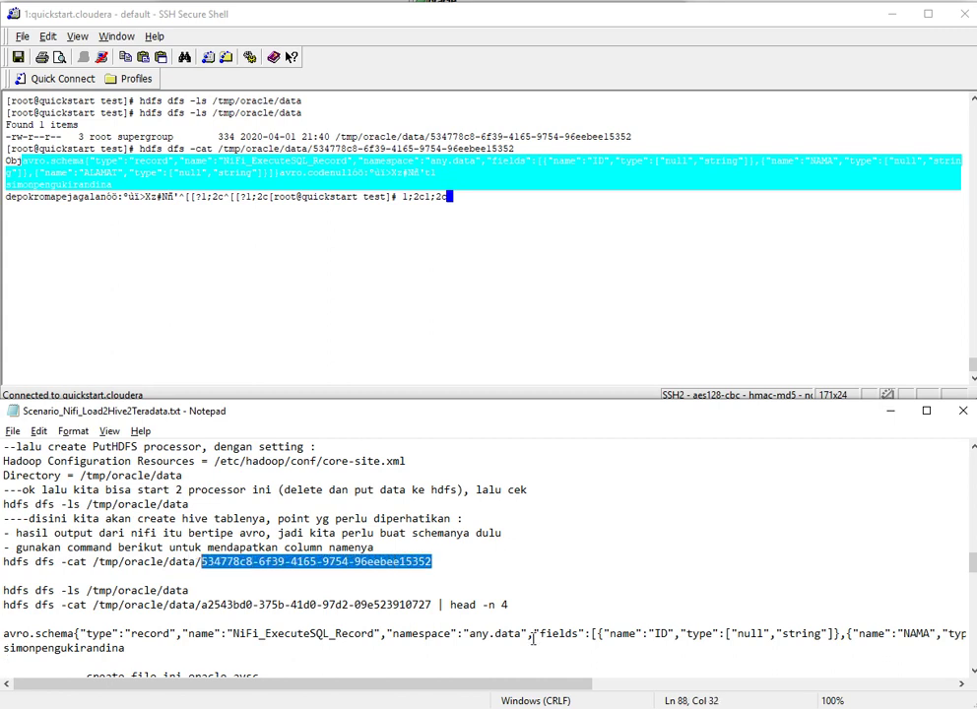
Step: Delete the added hdfs dfs -cat line and the blank lines above "hdfs dfs -ls /tmp/oracle/data" in the notes
{"action": "key", "text": "Down"}
{"action": "key", "text": "Down"}
{"action": "key", "text": "Down"}
{"action": "key", "text": "Home"}
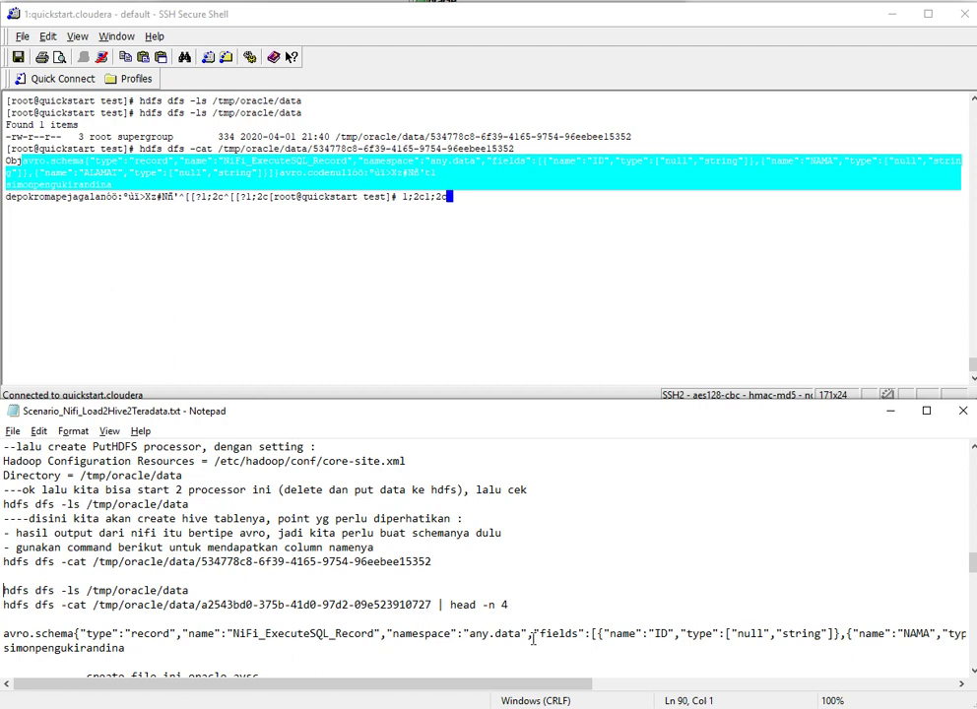
{"action": "key", "text": "Up"}
{"action": "key", "text": "Up"}
{"action": "key", "text": "Up"}
{"action": "key", "text": "shift+End"}
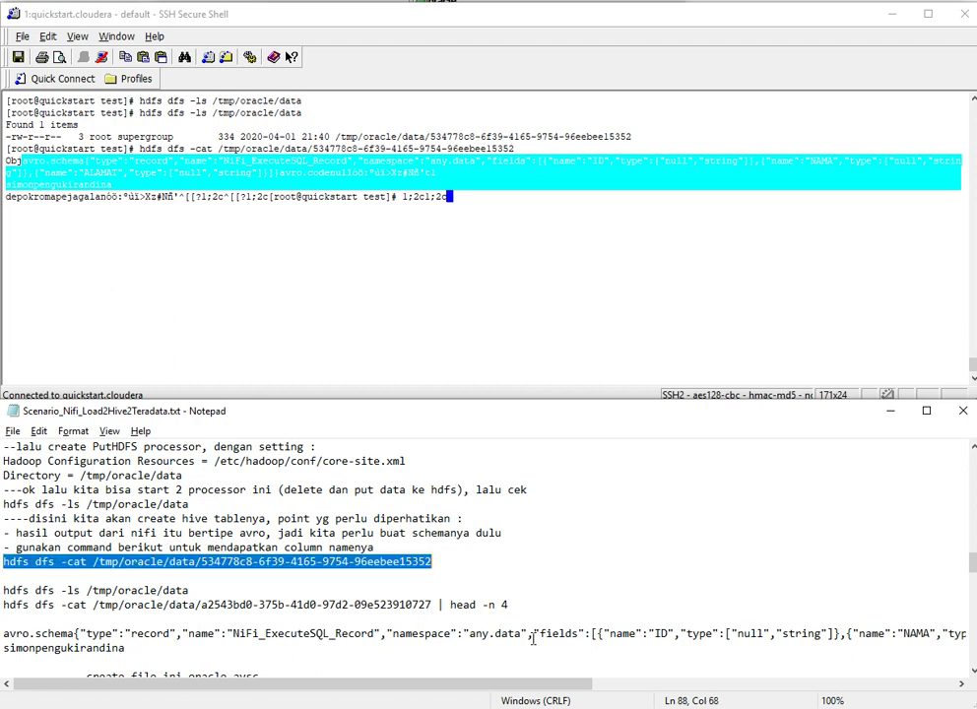
{"action": "key", "text": "Delete"}
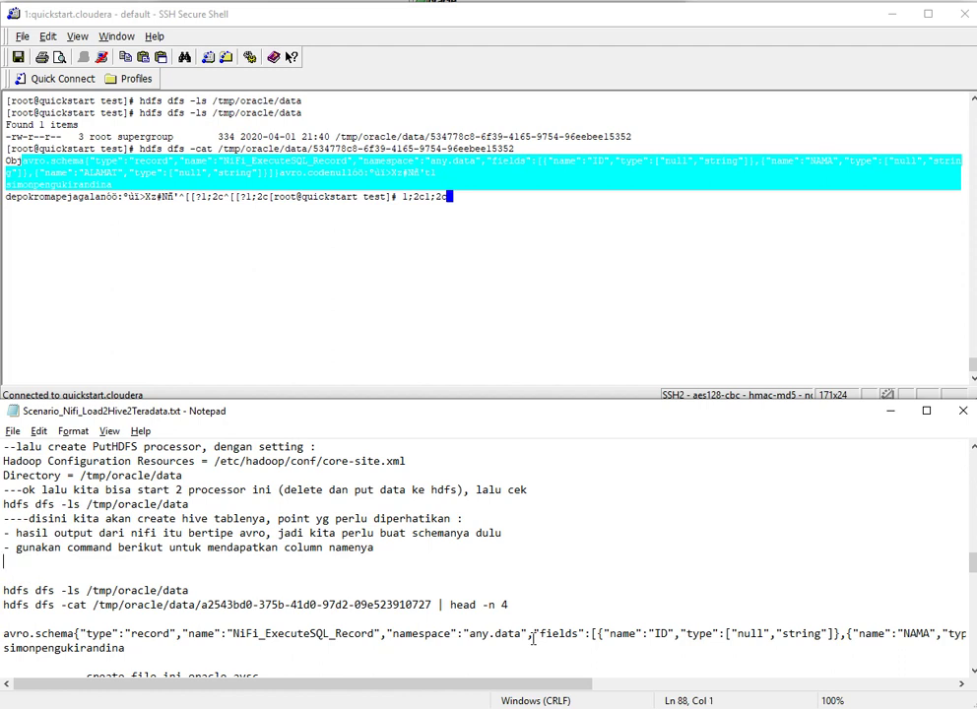
{"action": "key", "text": "Delete"}
{"action": "key", "text": "Delete"}
{"action": "key", "text": "Down"}
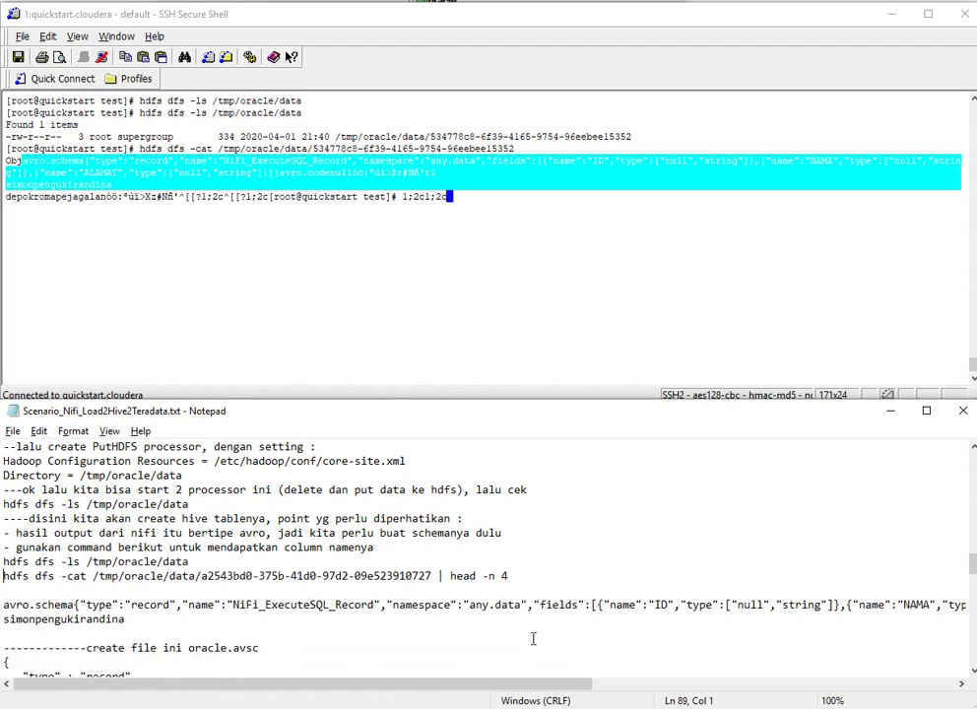
{"action": "key", "text": "End"}
{"action": "key", "text": "Left"}
{"action": "key", "text": "Left"}
{"action": "key", "text": "Left"}
{"action": "key", "text": "Left"}
{"action": "key", "text": "Left"}
{"action": "key", "text": "Left"}
{"action": "key", "text": "Left"}
{"action": "key", "text": "Left"}
{"action": "key", "text": "Left"}
{"action": "key", "text": "Left"}
{"action": "key", "text": "Left"}
{"action": "key", "text": "Left"}
{"action": "key", "text": "shift+Left"}
{"action": "key", "text": "shift+Left"}
{"action": "key", "text": "shift+Left"}
{"action": "key", "text": "shift+Left"}
{"action": "key", "text": "shift+Left"}
{"action": "key", "text": "shift+Left"}
{"action": "key", "text": "shift+Left"}
{"action": "key", "text": "shift+Left"}
{"action": "key", "text": "shift+Left"}
{"action": "key", "text": "shift+Left"}
{"action": "key", "text": "shift+Left"}
{"action": "key", "text": "shift+Left"}
{"action": "key", "text": "shift+Left"}
{"action": "key", "text": "shift+Left"}
{"action": "key", "text": "shift+Left"}
{"action": "key", "text": "shift+Left"}
{"action": "key", "text": "shift+Left"}
{"action": "key", "text": "shift+Left"}
{"action": "key", "text": "shift+Left"}
{"action": "key", "text": "shift+Left"}
{"action": "key", "text": "shift+Left"}
{"action": "key", "text": "shift+Left"}
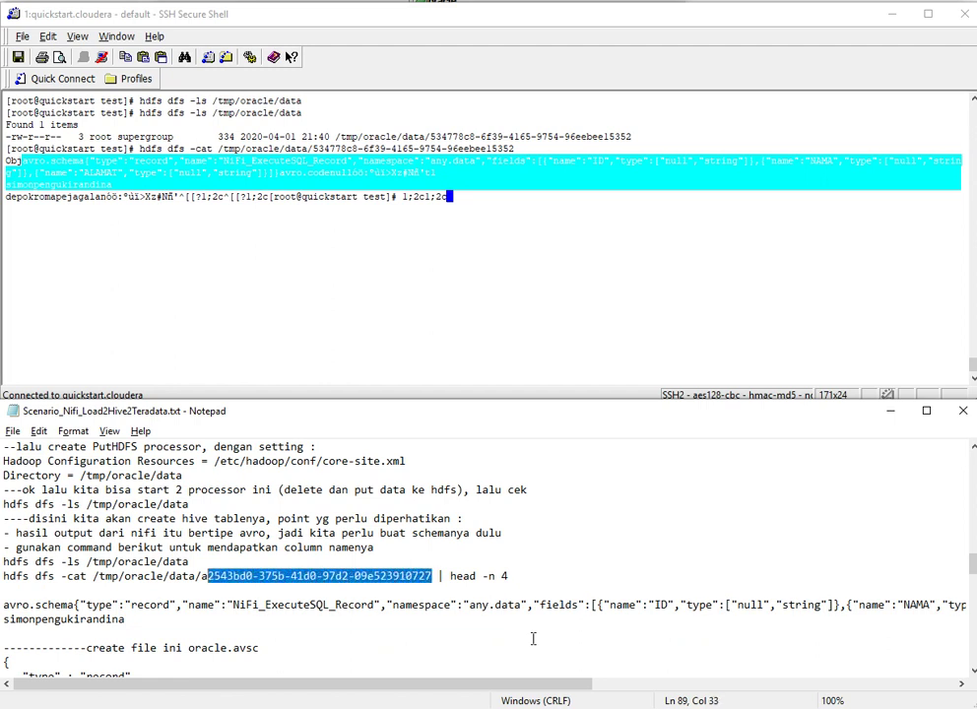
{"action": "key", "text": "ctrl+v"}
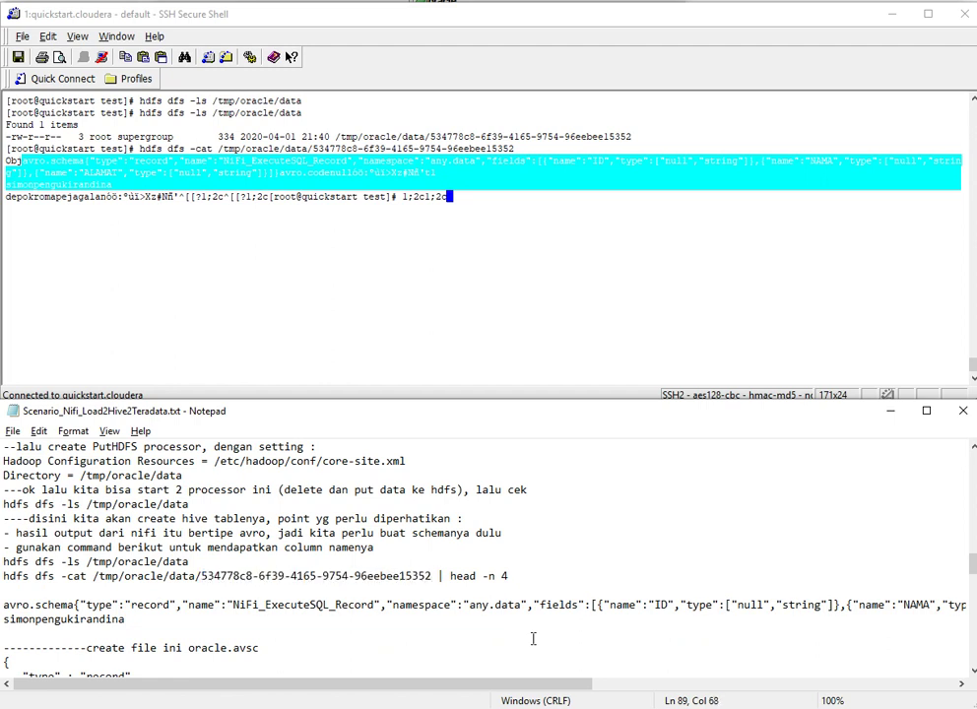
Step: Copy the updated hdfs dfs -cat command with "| head -n 4" from the notes and run it in the SSH terminal
{"action": "key", "text": "Home"}
{"action": "key", "text": "alt+f"}
{"action": "key", "text": "Escape"}
{"action": "key", "text": "shift+End"}
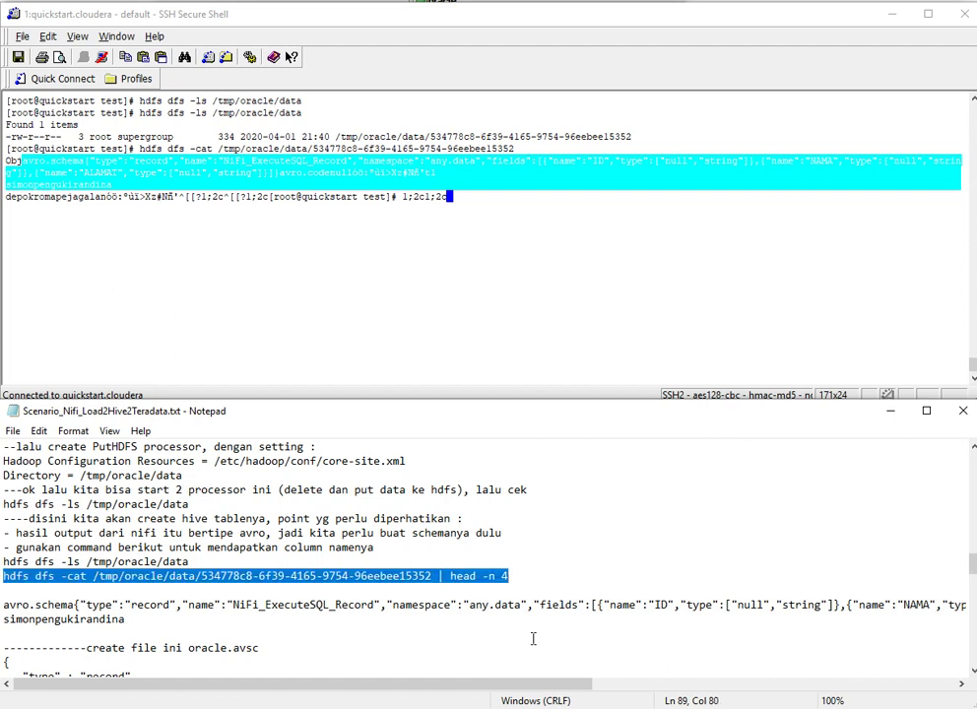
{"action": "left_click", "coordinate": [560, 306]}
{"action": "key", "text": "ctrl+c"}
{"action": "key", "text": "shift+Insert"}
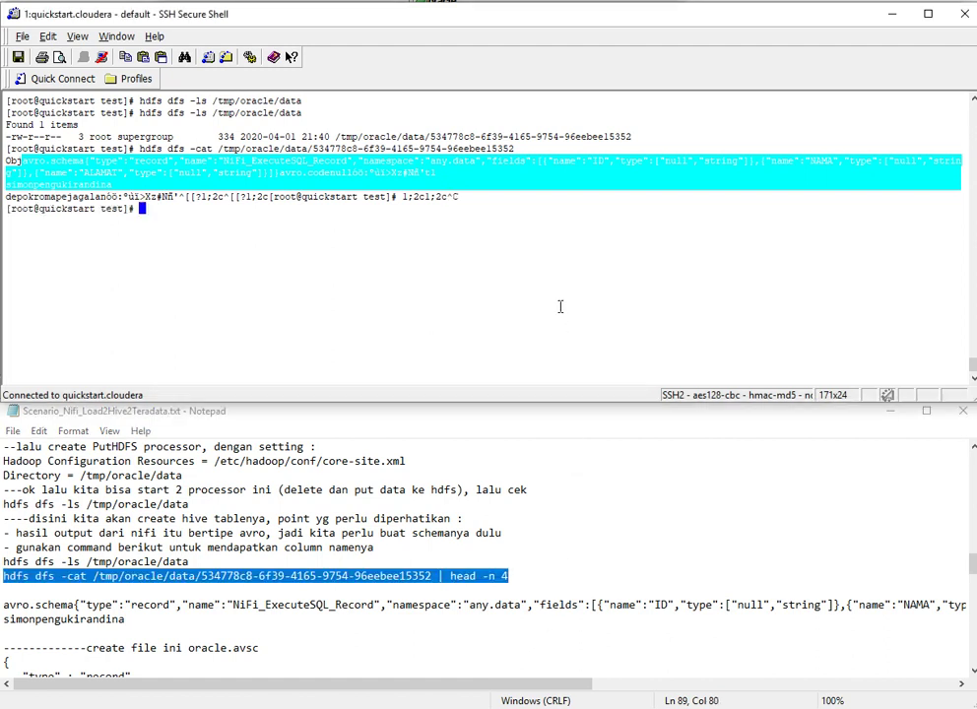
{"action": "key", "text": "Return"}
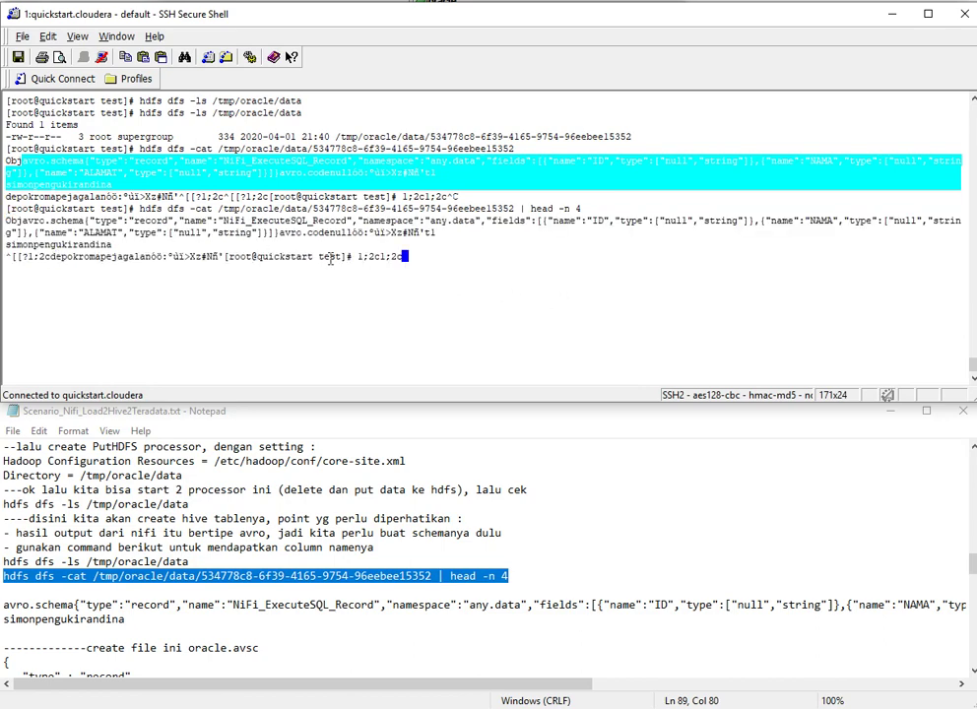
Step: Delete everything before "fields" in the avro.schema line of the notes
{"action": "left_click", "coordinate": [311, 603]}
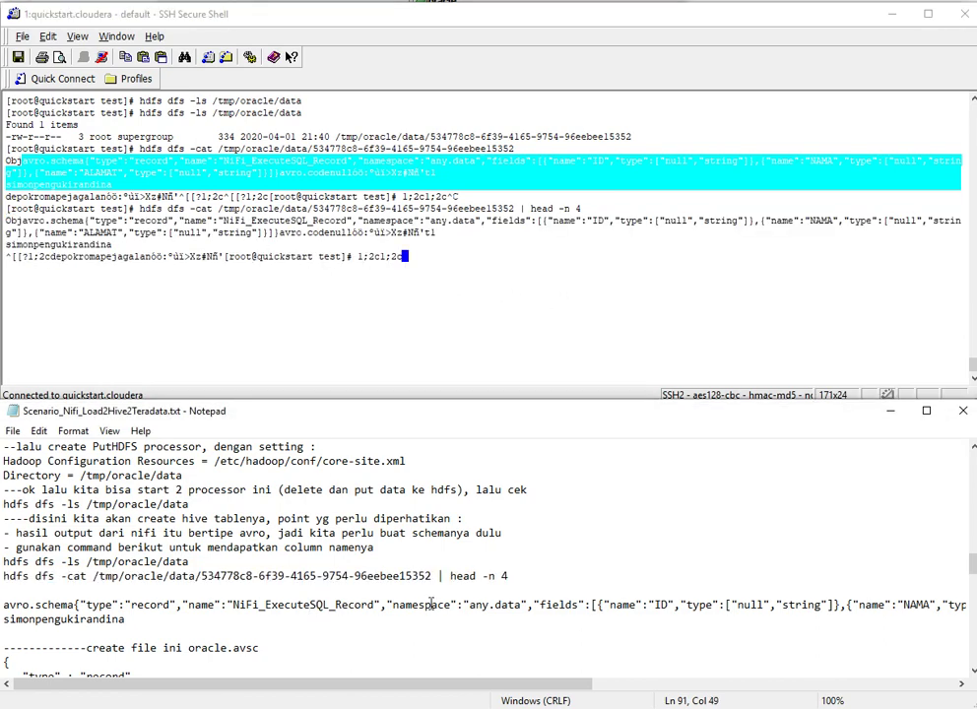
{"action": "key", "text": "Right"}
{"action": "key", "text": "Right"}
{"action": "key", "text": "Right"}
{"action": "key", "text": "Right"}
{"action": "key", "text": "Right"}
{"action": "key", "text": "Right"}
{"action": "key", "text": "Right"}
{"action": "key", "text": "Right"}
{"action": "key", "text": "Right"}
{"action": "key", "text": "Right"}
{"action": "key", "text": "Right"}
{"action": "key", "text": "Right"}
{"action": "key", "text": "Right"}
{"action": "key", "text": "Right"}
{"action": "key", "text": "Right"}
{"action": "key", "text": "Right"}
{"action": "key", "text": "Right"}
{"action": "key", "text": "Right"}
{"action": "key", "text": "Right"}
{"action": "key", "text": "Right"}
{"action": "key", "text": "Right"}
{"action": "key", "text": "Right"}
{"action": "key", "text": "Right"}
{"action": "key", "text": "Right"}
{"action": "key", "text": "Right"}
{"action": "key", "text": "Right"}
{"action": "key", "text": "Right"}
{"action": "key", "text": "Right"}
{"action": "key", "text": "Right"}
{"action": "key", "text": "Right"}
{"action": "key", "text": "shift+Home"}
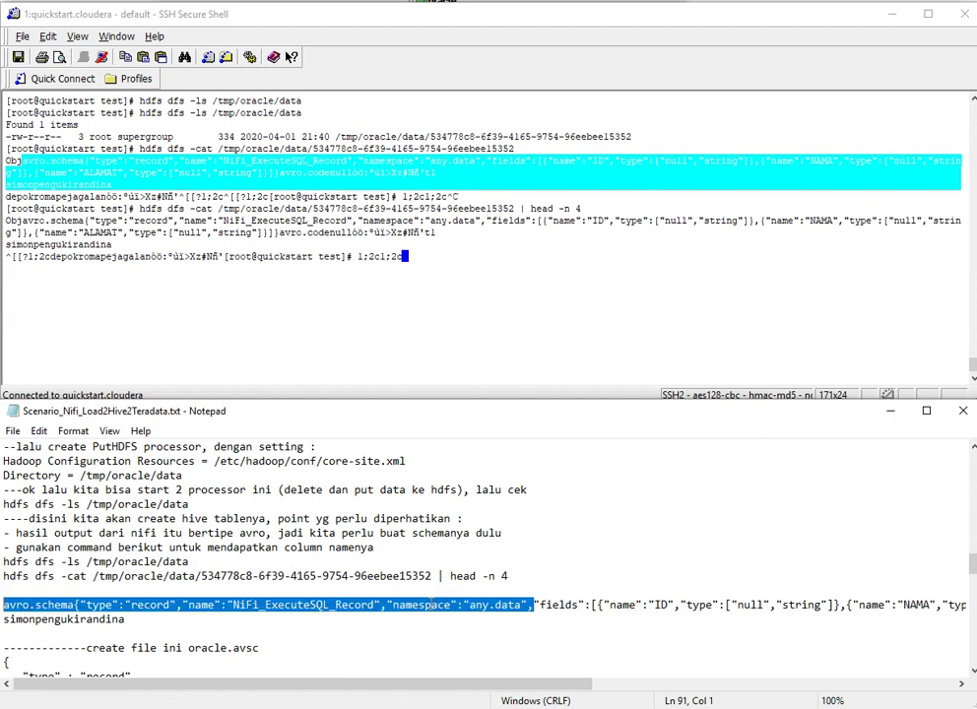
{"action": "key", "text": "Delete"}
Step: Delete the closing brace and the avro.codenull characters after the fields array at the end of the schema line
{"action": "key", "text": "End"}
{"action": "key", "text": "Left"}
{"action": "key", "text": "Left"}
{"action": "key", "text": "Left"}
{"action": "key", "text": "Left"}
{"action": "key", "text": "Left"}
{"action": "key", "text": "Left"}
{"action": "key", "text": "Left"}
{"action": "key", "text": "Left"}
{"action": "key", "text": "Left"}
{"action": "key", "text": "Left"}
{"action": "key", "text": "Left"}
{"action": "key", "text": "Left"}
{"action": "key", "text": "Left"}
{"action": "key", "text": "Left"}
{"action": "key", "text": "Left"}
{"action": "key", "text": "Left"}
{"action": "key", "text": "Left"}
{"action": "key", "text": "Left"}
{"action": "key", "text": "Left"}
{"action": "key", "text": "Left"}
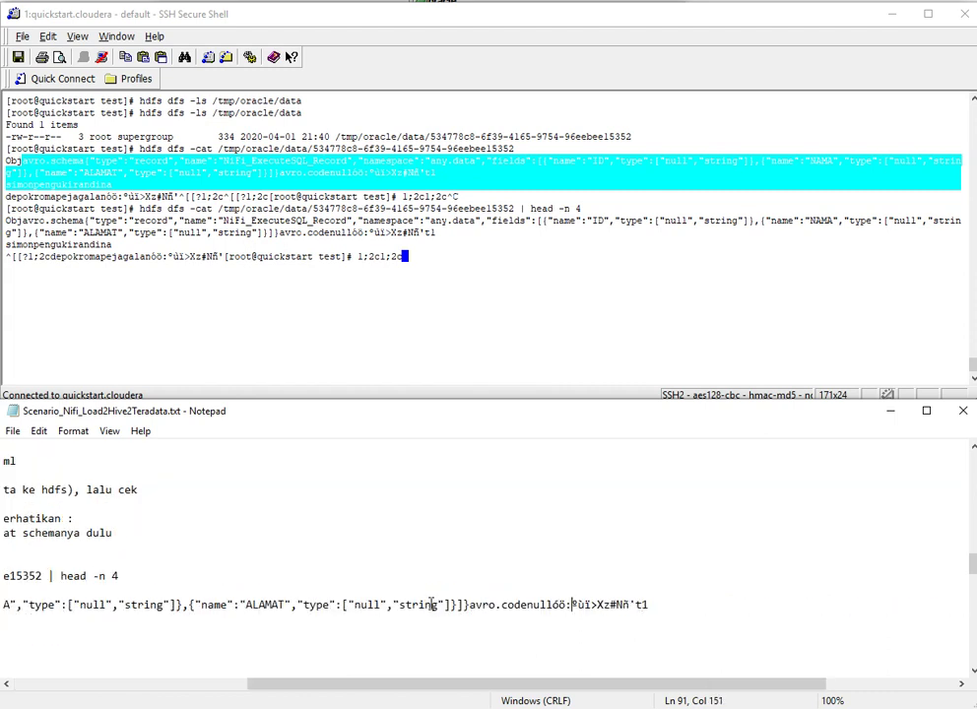
{"action": "key", "text": "shift+End"}
{"action": "key", "text": "Delete"}
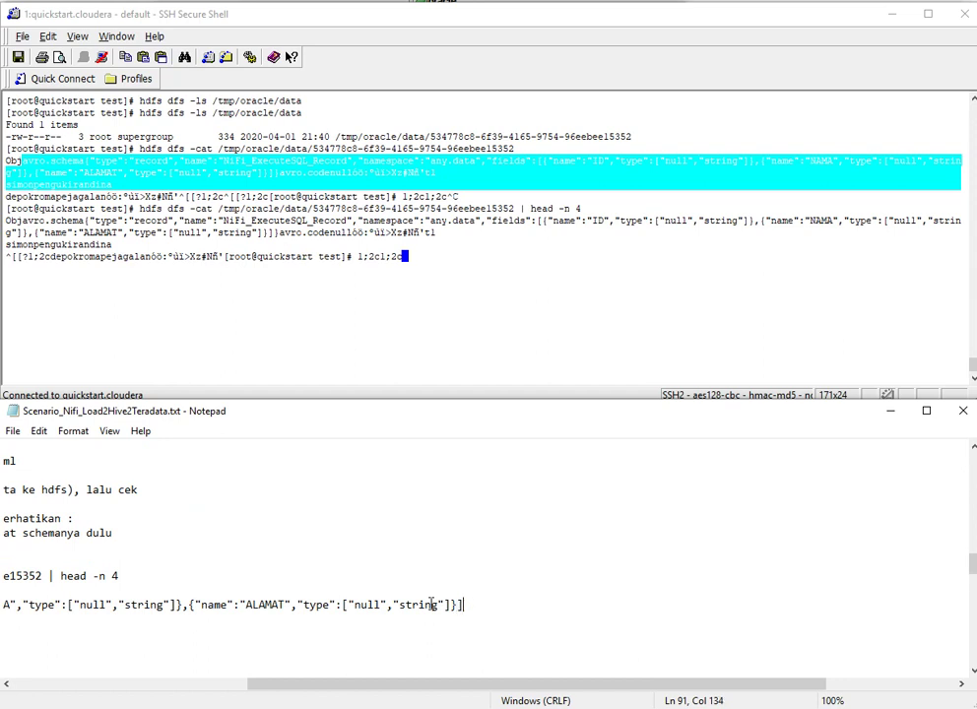
Step: Cut the trimmed "fields" line from the notes and delete the leftover data line beneath it
{"action": "key", "text": "Home"}
{"action": "key", "text": "shift+End"}
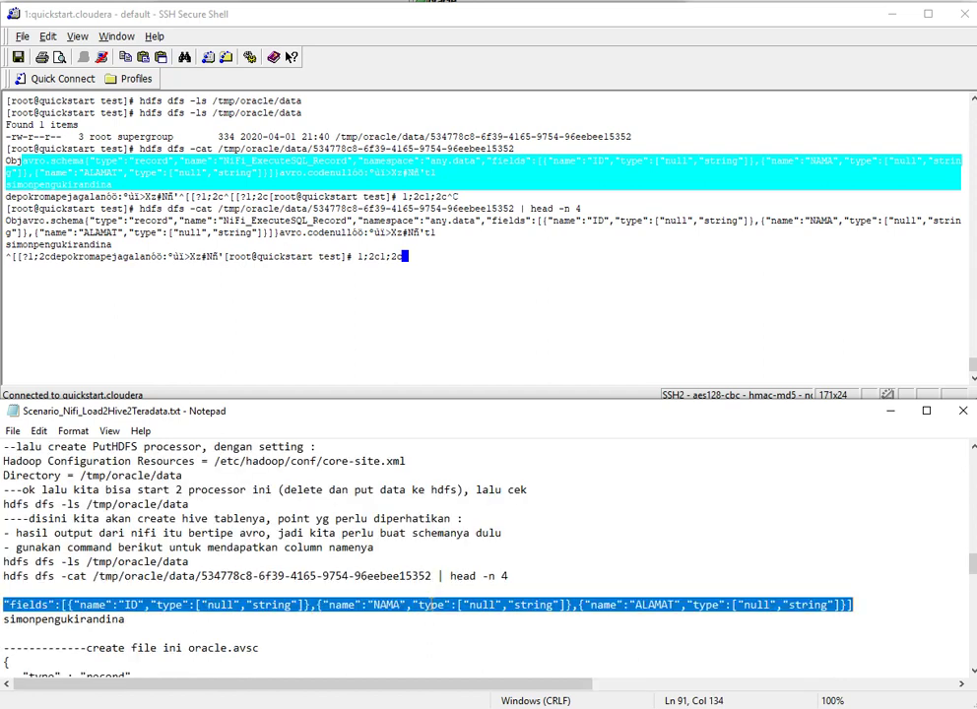
{"action": "key", "text": "Delete"}
{"action": "key", "text": "Delete"}
{"action": "key", "text": "shift+End"}
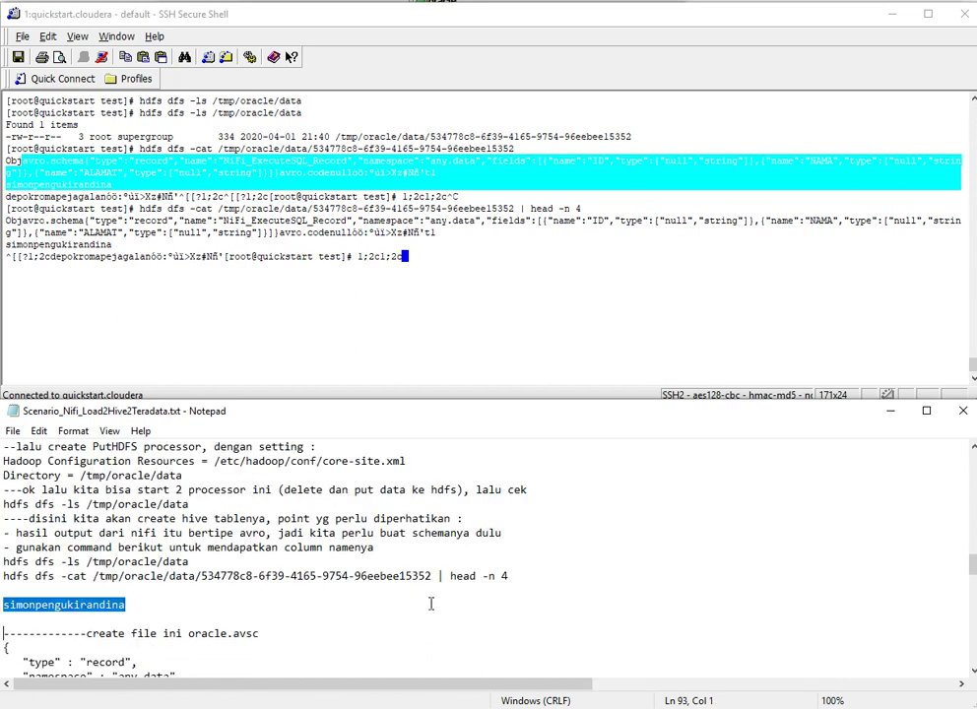
{"action": "key", "text": "Delete"}
{"action": "key", "text": "Delete"}
{"action": "key", "text": "Delete"}
Step: Paste the cut "fields" line below "name" in the oracle.avsc block and align it with the existing "fields" line
{"action": "key", "text": "Down"}
{"action": "key", "text": "Down"}
{"action": "key", "text": "Down"}
{"action": "key", "text": "Down"}
{"action": "key", "text": "Down"}
{"action": "key", "text": "Down"}
{"action": "key", "text": "Down"}
{"action": "key", "text": "Down"}
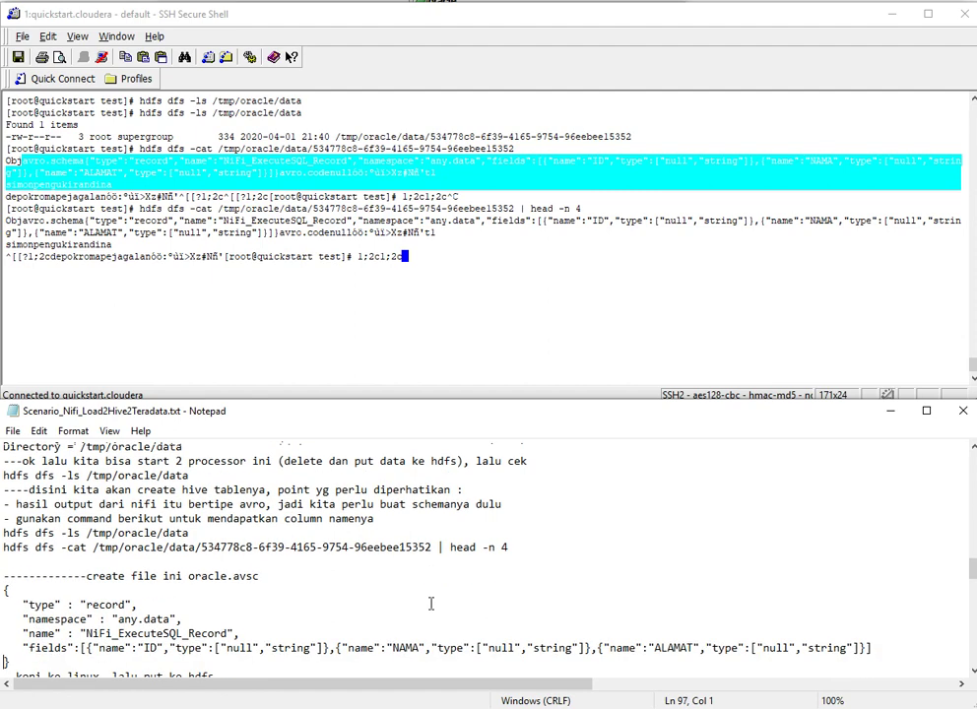
{"action": "key", "text": "Up"}
{"action": "key", "text": "Up"}
{"action": "key", "text": "Up"}
{"action": "key", "text": "Up"}
{"action": "key", "text": "Up"}
{"action": "key", "text": "Up"}
{"action": "key", "text": "Up"}
{"action": "key", "text": "Up"}
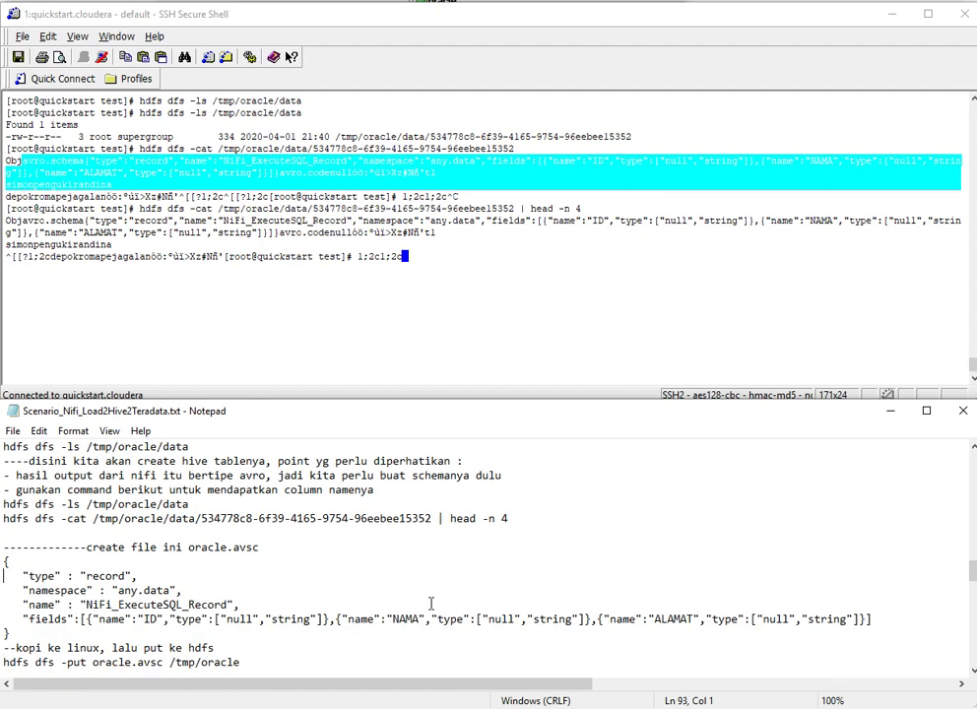
{"action": "key", "text": "Down"}
{"action": "key", "text": "Up"}
{"action": "key", "text": "End"}
{"action": "key", "text": "shift+Left"}
{"action": "key", "text": "shift+Left"}
{"action": "key", "text": "shift+Left"}
{"action": "key", "text": "shift+Left"}
{"action": "key", "text": "shift+Left"}
{"action": "key", "text": "shift+Left"}
{"action": "key", "text": "shift+Left"}
{"action": "key", "text": "shift+Left"}
{"action": "key", "text": "shift+Left"}
{"action": "key", "text": "shift+Left"}
{"action": "key", "text": "Down"}
{"action": "key", "text": "Down"}
{"action": "key", "text": "Down"}
{"action": "key", "text": "Down"}
{"action": "key", "text": "Down"}
{"action": "key", "text": "Home"}
{"action": "key", "text": "Return"}
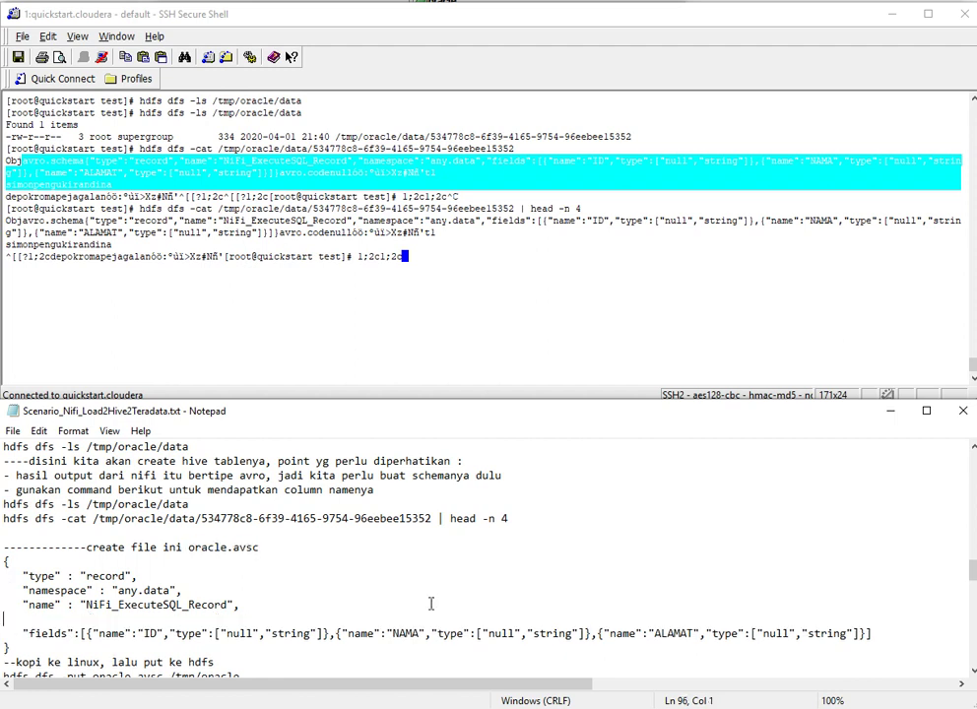
{"action": "key", "text": "Up"}
{"action": "key", "text": "ctrl+v"}
{"action": "key", "text": "Home"}
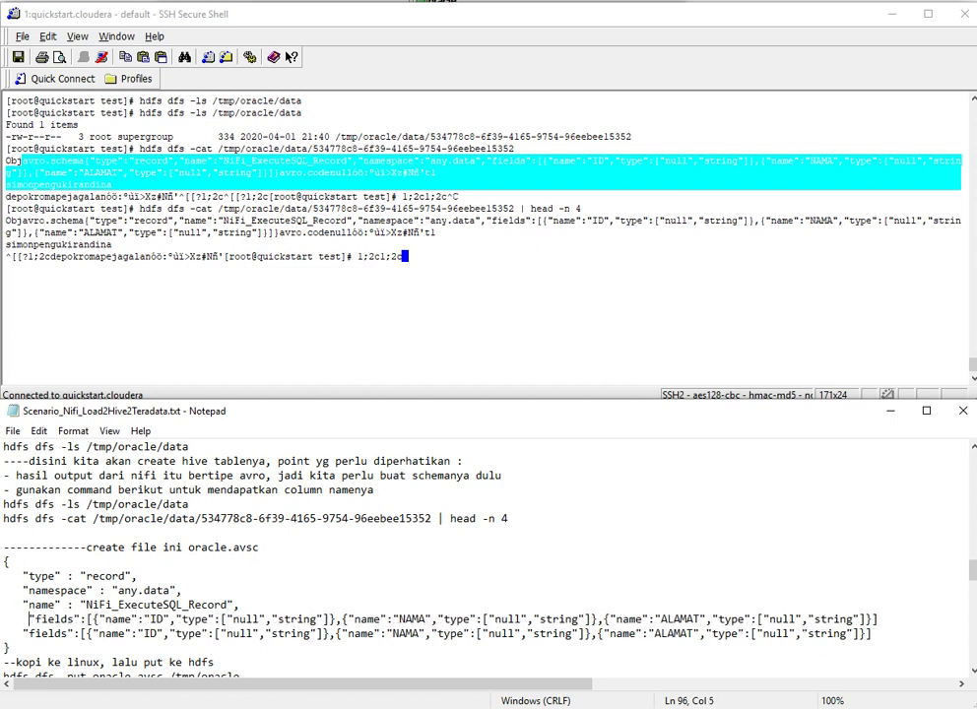
{"action": "key", "text": "BackSpace"}
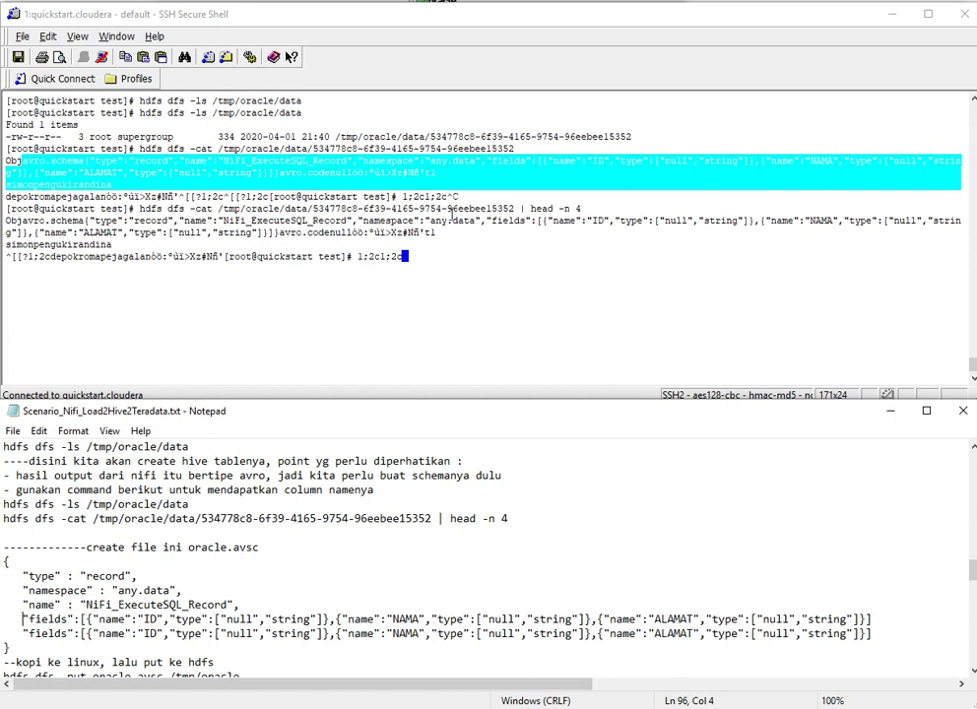
Step: Copy the Avro schema output from the first hdfs dfs -cat result and paste it on a new line below "name" in the oracle.avsc block
{"action": "left_click", "coordinate": [281, 185]}
{"action": "left_click", "coordinate": [251, 185]}
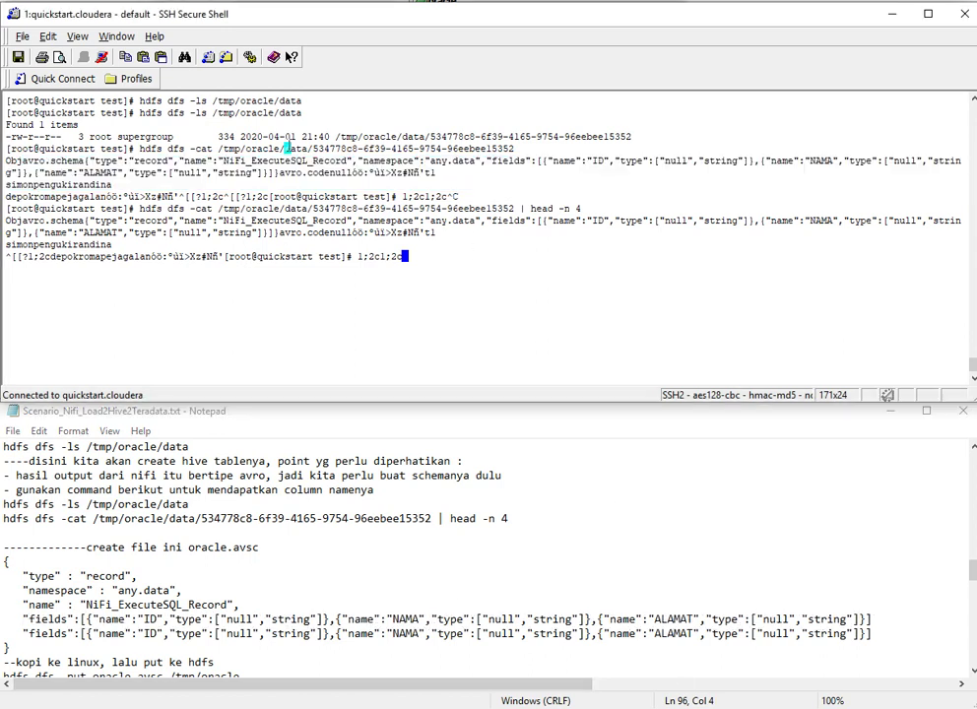
{"action": "left_click_drag", "start_coordinate": [251, 186], "coordinate": [110, 161]}
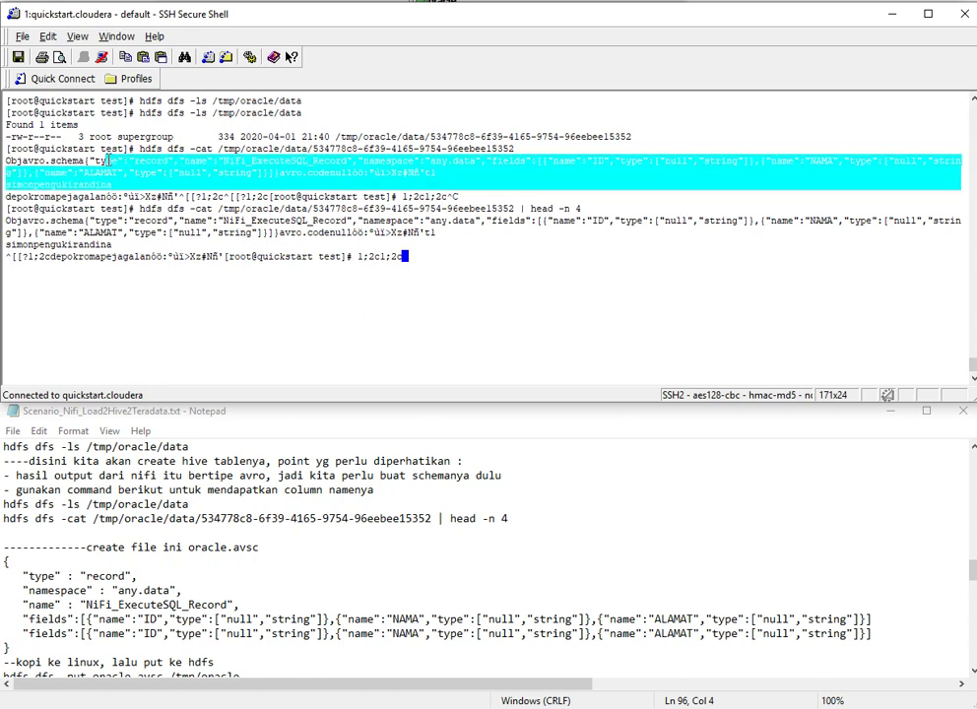
{"action": "left_click", "coordinate": [189, 605]}
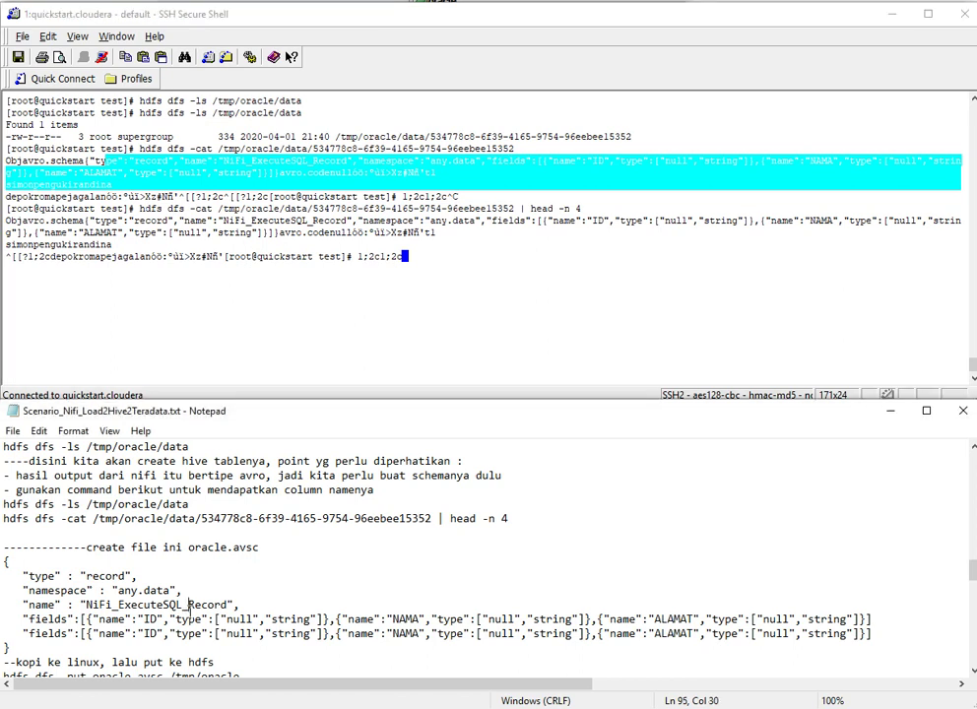
{"action": "key", "text": "Down"}
{"action": "key", "text": "Home"}
{"action": "key", "text": "Return"}
{"action": "key", "text": "Up"}
{"action": "key", "text": "ctrl+v"}
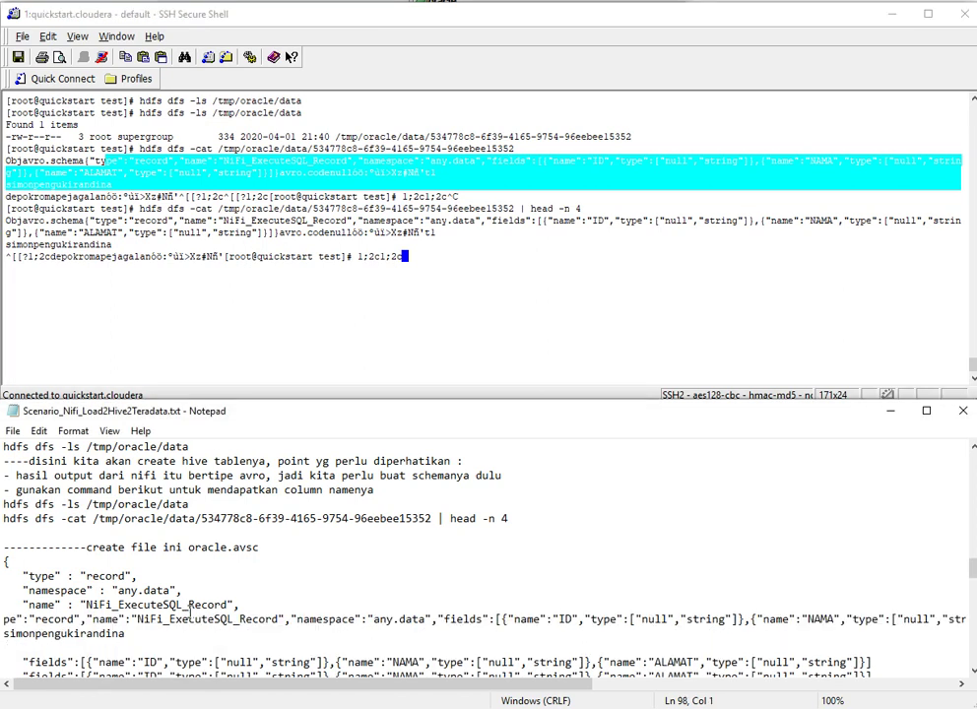
Step: Delete everything before "fields" in the schema line pasted below "name" in the oracle.avsc block
{"action": "key", "text": "Right"}
{"action": "key", "text": "Right"}
{"action": "key", "text": "Right"}
{"action": "key", "text": "Right"}
{"action": "key", "text": "Right"}
{"action": "key", "text": "Right"}
{"action": "key", "text": "Right"}
{"action": "key", "text": "Right"}
{"action": "key", "text": "Right"}
{"action": "key", "text": "Right"}
{"action": "key", "text": "Right"}
{"action": "key", "text": "Right"}
{"action": "key", "text": "Right"}
{"action": "key", "text": "Right"}
{"action": "key", "text": "Right"}
{"action": "key", "text": "Right"}
{"action": "key", "text": "Right"}
{"action": "key", "text": "Right"}
{"action": "key", "text": "Right"}
{"action": "key", "text": "Right"}
{"action": "key", "text": "Right"}
{"action": "key", "text": "Right"}
{"action": "key", "text": "Right"}
{"action": "key", "text": "Right"}
{"action": "key", "text": "Right"}
{"action": "key", "text": "Right"}
{"action": "key", "text": "Right"}
{"action": "key", "text": "Right"}
{"action": "key", "text": "Right"}
{"action": "key", "text": "Right"}
{"action": "key", "text": "Right"}
{"action": "key", "text": "Right"}
{"action": "key", "text": "Right"}
{"action": "key", "text": "Right"}
{"action": "key", "text": "Right"}
{"action": "key", "text": "Right"}
{"action": "key", "text": "Right"}
{"action": "key", "text": "Right"}
{"action": "key", "text": "Right"}
{"action": "key", "text": "Right"}
{"action": "key", "text": "shift+Home"}
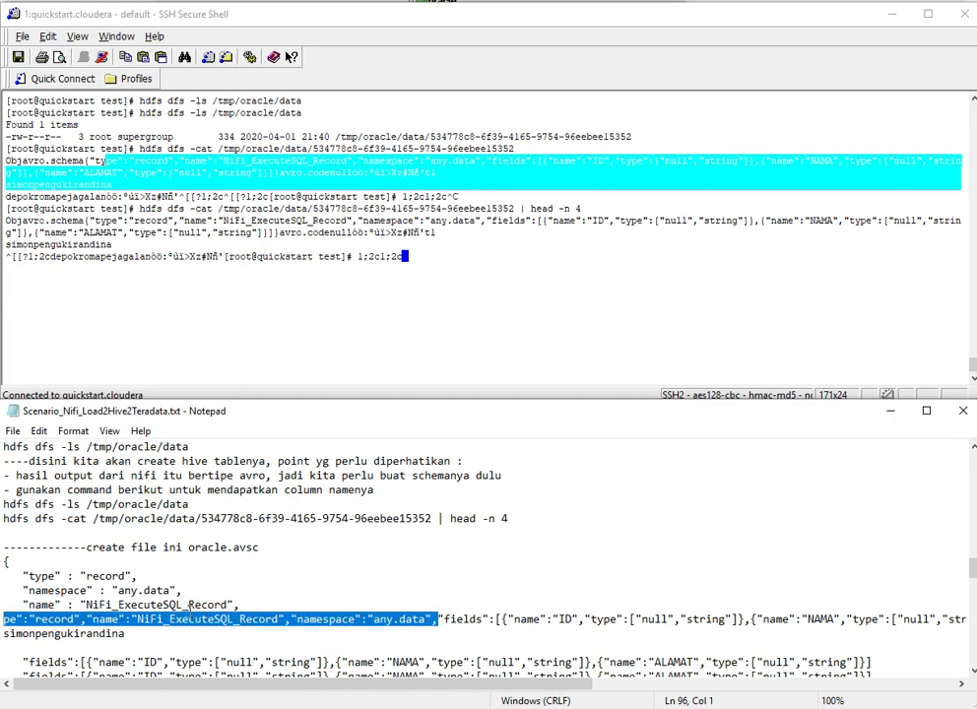
{"action": "key", "text": "BackSpace"}
Step: Trim the end of the pasted "fields" line by removing the extra closing brace and the avro.codenull characters
{"action": "key", "text": "Right"}
{"action": "key", "text": "Right"}
{"action": "key", "text": "Right"}
{"action": "key", "text": "Right"}
{"action": "key", "text": "Right"}
{"action": "key", "text": "Right"}
{"action": "key", "text": "Right"}
{"action": "key", "text": "Right"}
{"action": "key", "text": "Right"}
{"action": "key", "text": "Right"}
{"action": "key", "text": "Right"}
{"action": "key", "text": "Right"}
{"action": "key", "text": "Right"}
{"action": "key", "text": "Right"}
{"action": "key", "text": "Right"}
{"action": "key", "text": "Right"}
{"action": "key", "text": "Right"}
{"action": "key", "text": "Right"}
{"action": "key", "text": "Right"}
{"action": "key", "text": "Right"}
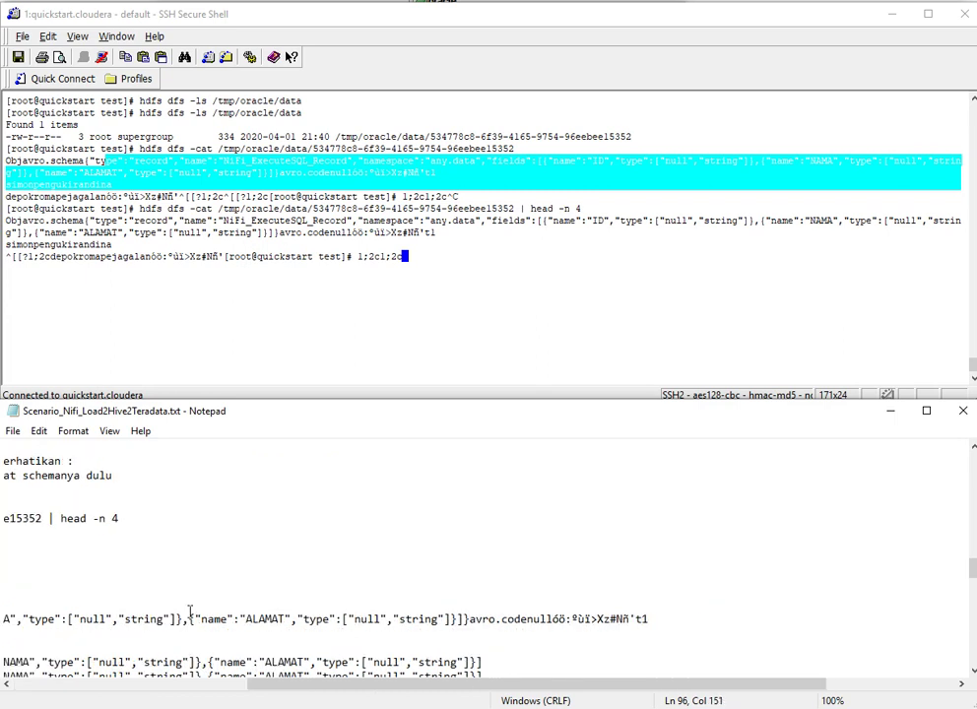
{"action": "key", "text": "shift+End"}
{"action": "key", "text": "Delete"}
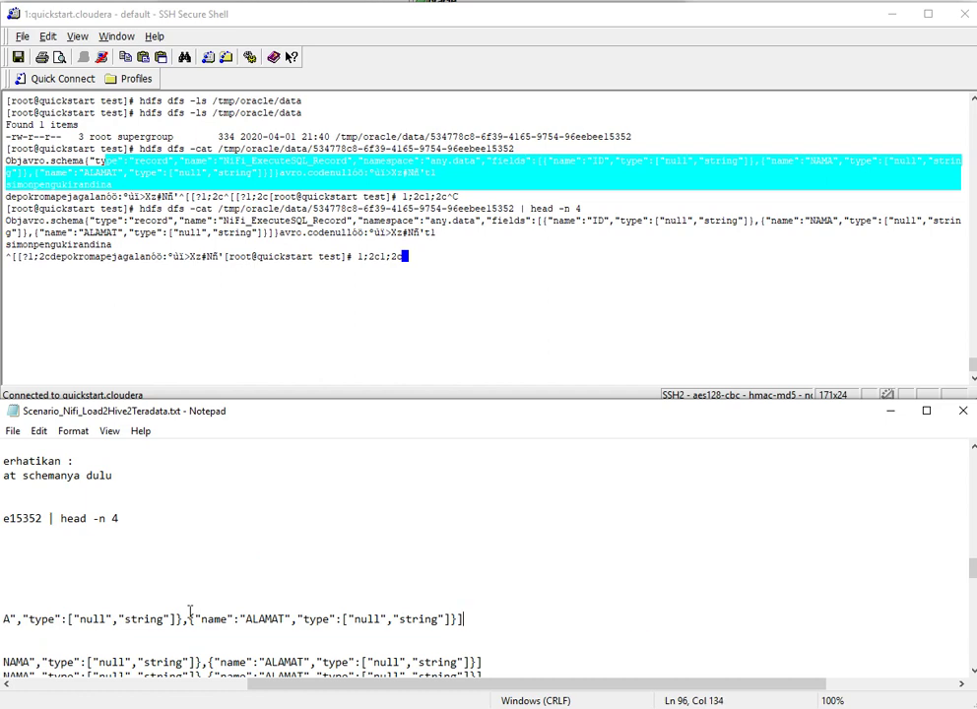
Step: Delete the leftover data line and blank line under the pasted "fields" line, and indent it to match the others
{"action": "key", "text": "Down"}
{"action": "key", "text": "shift+Home"}
{"action": "key", "text": "BackSpace"}
{"action": "key", "text": "Delete"}
{"action": "key", "text": "Delete"}
{"action": "key", "text": "Up"}
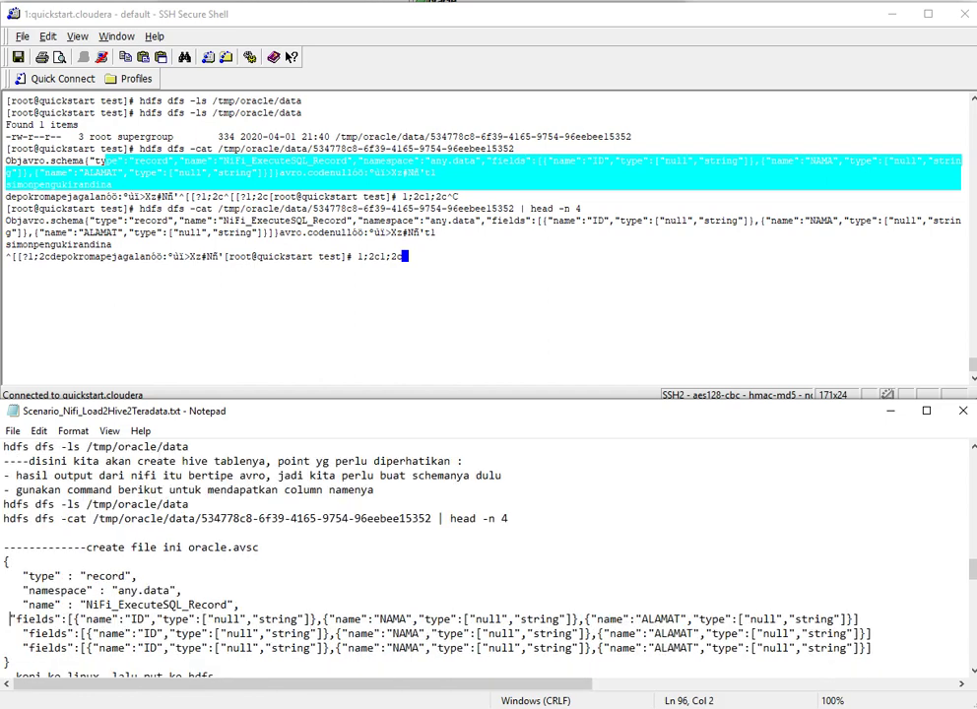
{"action": "key", "text": "Home"}
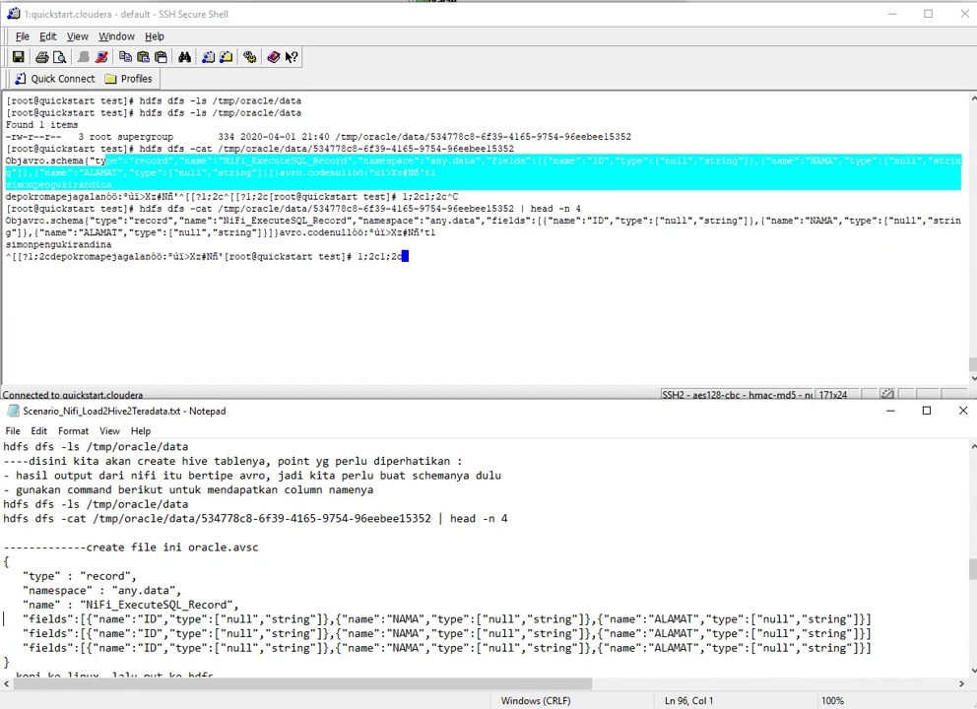
Step: Delete the two duplicate "fields" lines so the oracle.avsc block keeps a single one
{"action": "key", "text": "shift+Down"}
{"action": "key", "text": "shift+Down"}
{"action": "key", "text": "Delete"}
Step: Highlight the file name oracle.avsc in the "create file ini" heading above the schema block
{"action": "key", "text": "Up"}
{"action": "key", "text": "Up"}
{"action": "key", "text": "Up"}
{"action": "key", "text": "Up"}
{"action": "key", "text": "Up"}
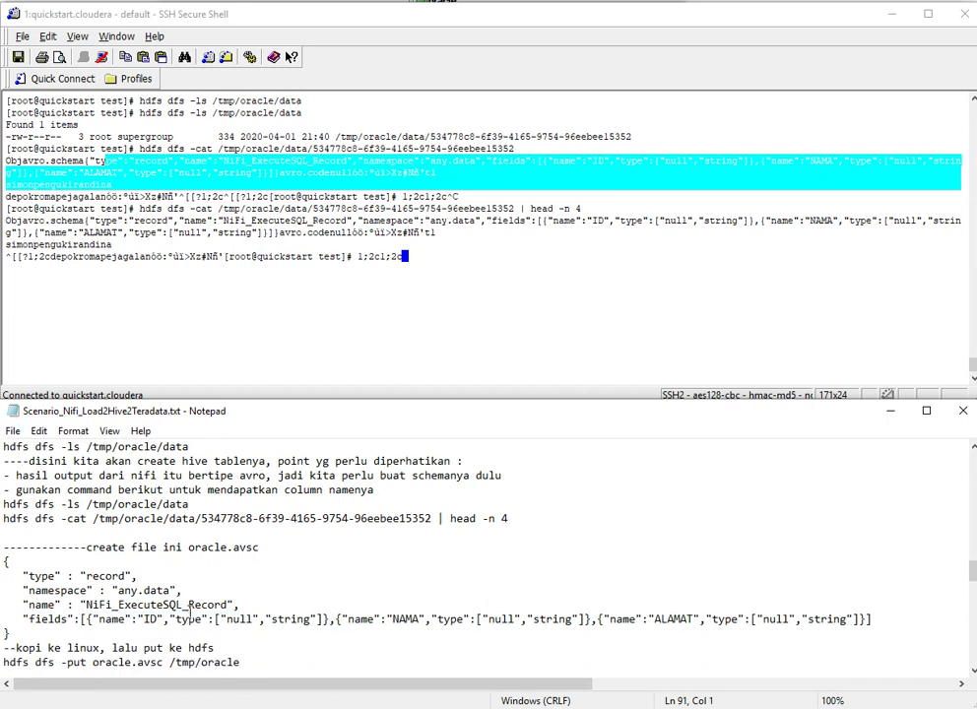
{"action": "key", "text": "End"}
{"action": "key", "text": "shift+Left"}
{"action": "key", "text": "shift+Left"}
{"action": "key", "text": "shift+Left"}
{"action": "key", "text": "shift+Left"}
{"action": "key", "text": "shift+Left"}
{"action": "key", "text": "shift+Left"}
{"action": "key", "text": "shift+Left"}
{"action": "key", "text": "shift+Left"}
{"action": "key", "text": "shift+Left"}
{"action": "key", "text": "shift+Left"}
{"action": "key", "text": "shift+Left"}
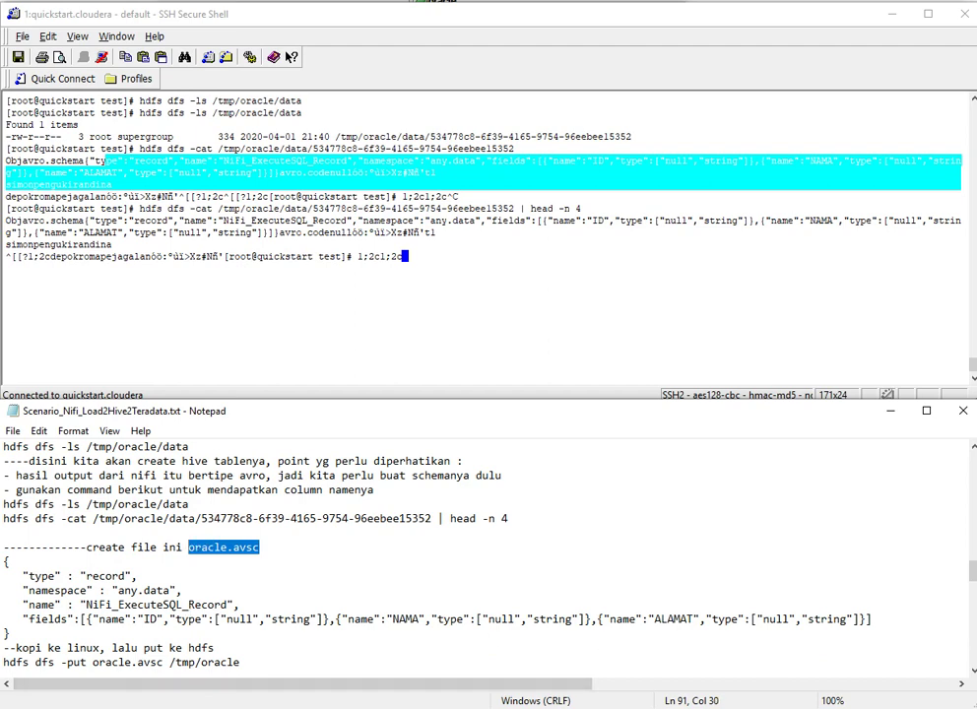
Step: Switch to SSH Secure File Transfer, open the local oracle.avsc to review its schema, and put both windows away again
{"action": "key", "text": "alt+Tab"}
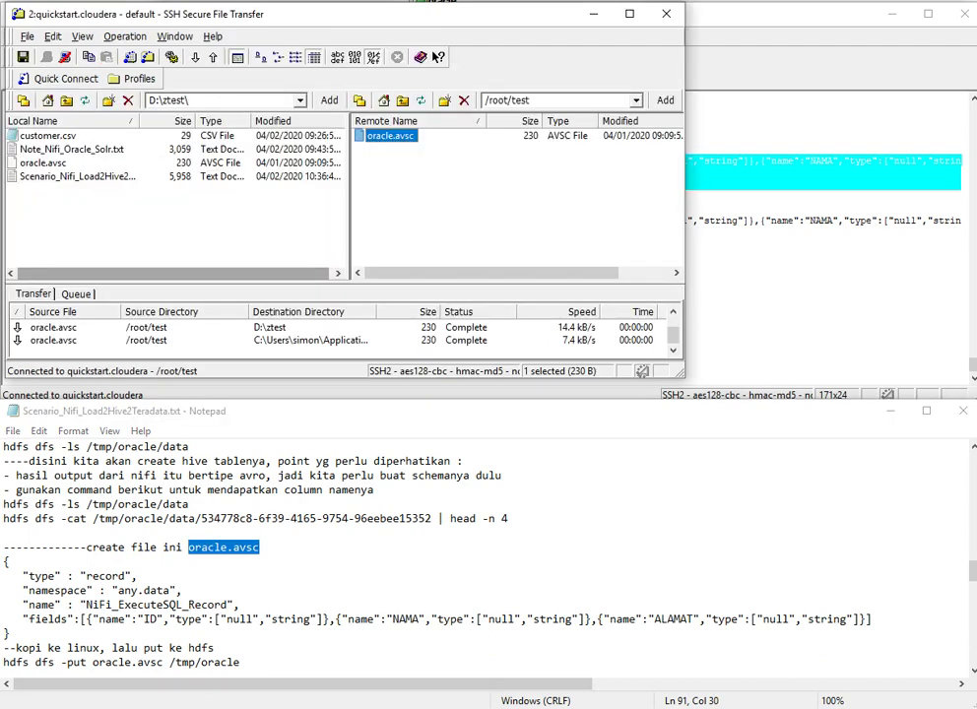
{"action": "double_click", "coordinate": [39, 163]}
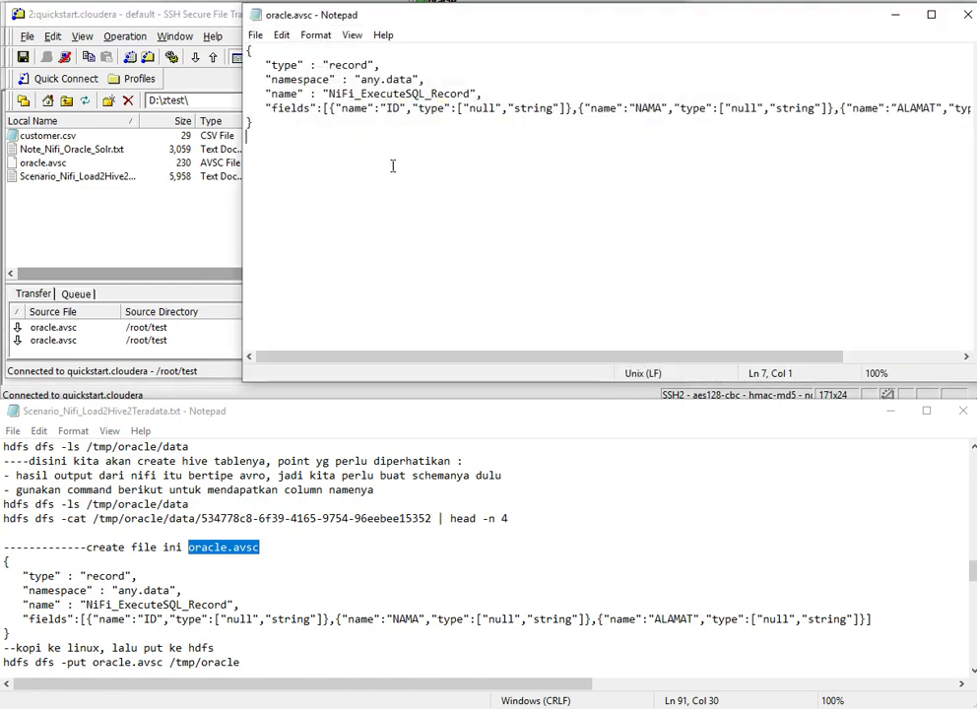
{"action": "left_click", "coordinate": [969, 14]}
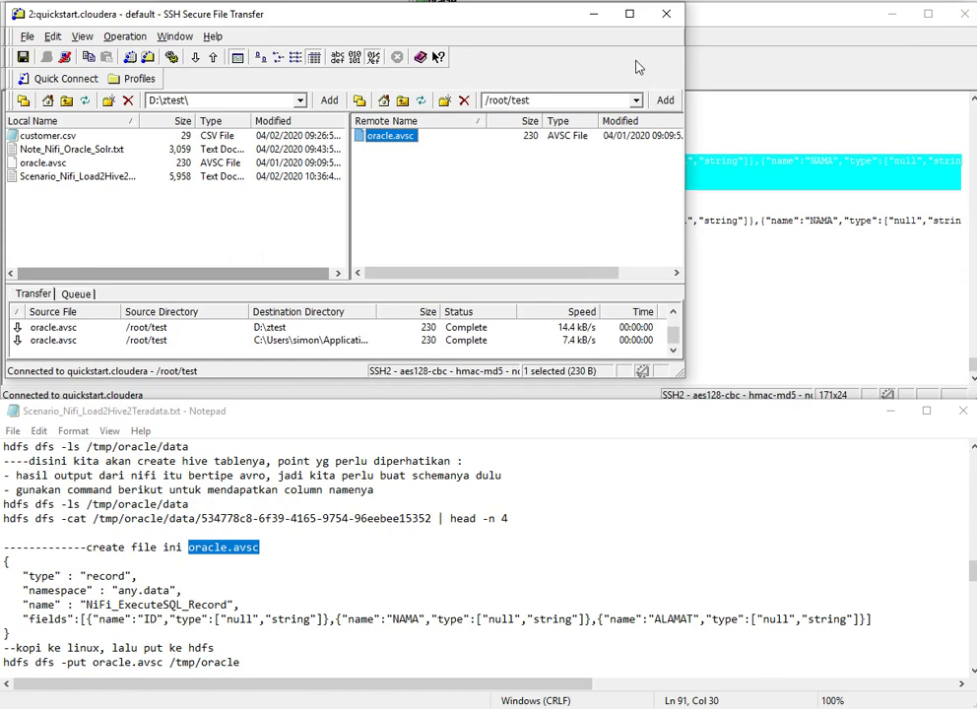
{"action": "left_click", "coordinate": [592, 17]}
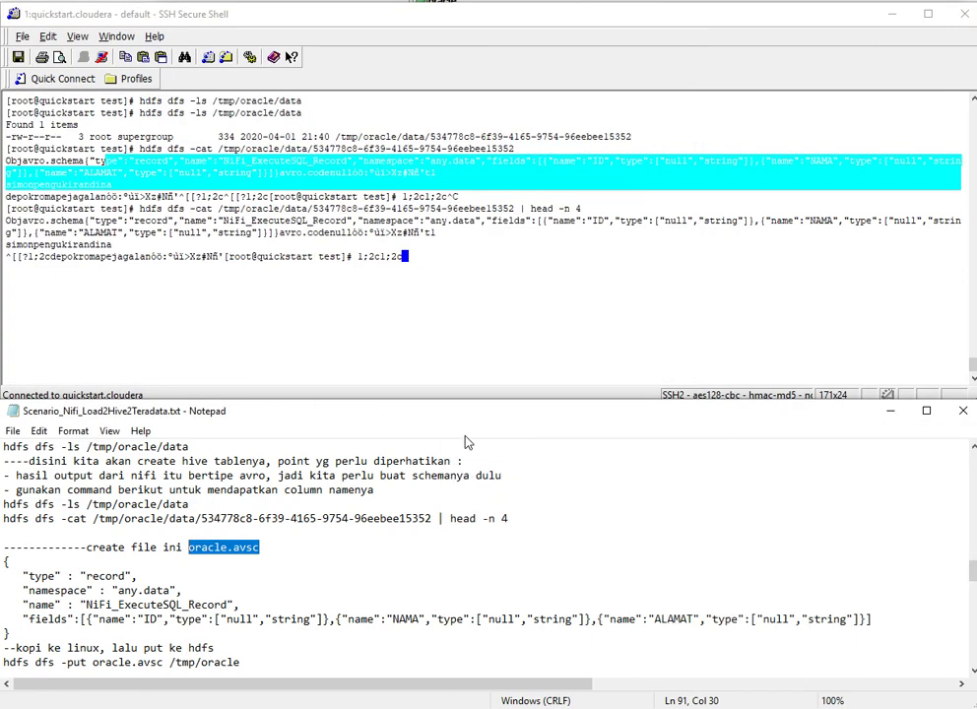
Step: Examine the end of the schema block and the hdfs dfs -put command below it, highlighting its oracle.avsc argument
{"action": "left_click", "coordinate": [486, 573]}
{"action": "key", "text": "Down"}
{"action": "key", "text": "Down"}
{"action": "key", "text": "Down"}
{"action": "key", "text": "Down"}
{"action": "key", "text": "Down"}
{"action": "key", "text": "Down"}
{"action": "key", "text": "Down"}
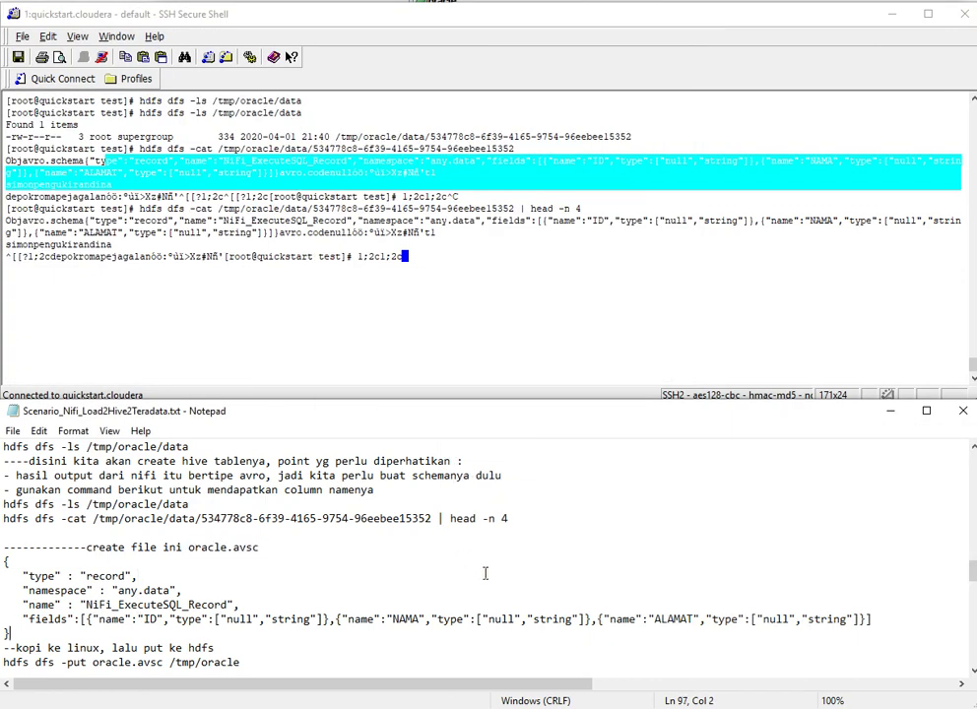
{"action": "key", "text": "Up"}
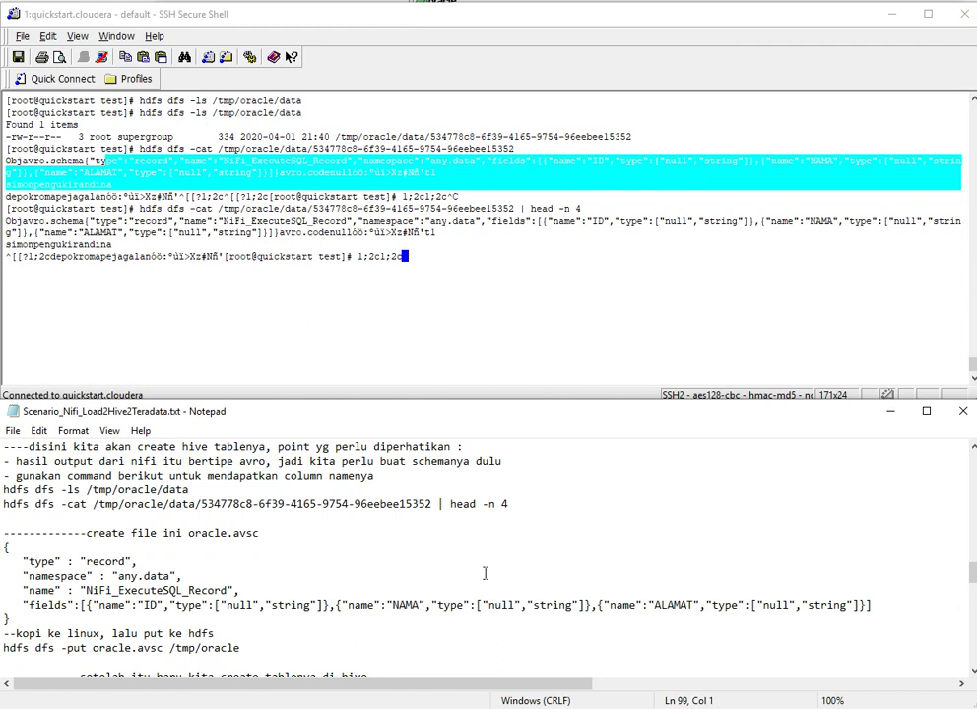
{"action": "key", "text": "shift+End"}
{"action": "key", "text": "Right"}
{"action": "key", "text": "Left"}
{"action": "key", "text": "Left"}
{"action": "key", "text": "Left"}
{"action": "key", "text": "Left"}
{"action": "key", "text": "Left"}
{"action": "key", "text": "Left"}
{"action": "key", "text": "Left"}
{"action": "key", "text": "Left"}
{"action": "key", "text": "Left"}
{"action": "key", "text": "Left"}
{"action": "key", "text": "Left"}
{"action": "key", "text": "Left"}
{"action": "key", "text": "Left"}
{"action": "key", "text": "Left"}
{"action": "key", "text": "Left"}
{"action": "key", "text": "Left"}
{"action": "key", "text": "Left"}
{"action": "key", "text": "Left"}
{"action": "key", "text": "Left"}
{"action": "key", "text": "Left"}
{"action": "key", "text": "Right"}
{"action": "key", "text": "Right"}
{"action": "key", "text": "Right"}
{"action": "key", "text": "Right"}
{"action": "key", "text": "Right"}
{"action": "key", "text": "Right"}
{"action": "key", "text": "Left"}
{"action": "key", "text": "shift+Right"}
{"action": "key", "text": "shift+Right"}
{"action": "key", "text": "shift+Right"}
{"action": "key", "text": "shift+Right"}
{"action": "key", "text": "shift+Right"}
{"action": "key", "text": "shift+Right"}
{"action": "key", "text": "shift+Right"}
{"action": "key", "text": "shift+Right"}
{"action": "key", "text": "shift+Right"}
{"action": "key", "text": "shift+Right"}
{"action": "key", "text": "shift+Right"}
Step: Copy /tmp/oracle from the put command and add the line "hdfs dfs -ls /tmp/oracle" beneath it
{"action": "key", "text": "Right"}
{"action": "key", "text": "shift+End"}
{"action": "key", "text": "ctrl+c"}
{"action": "key", "text": "Right"}
{"action": "key", "text": "Return"}
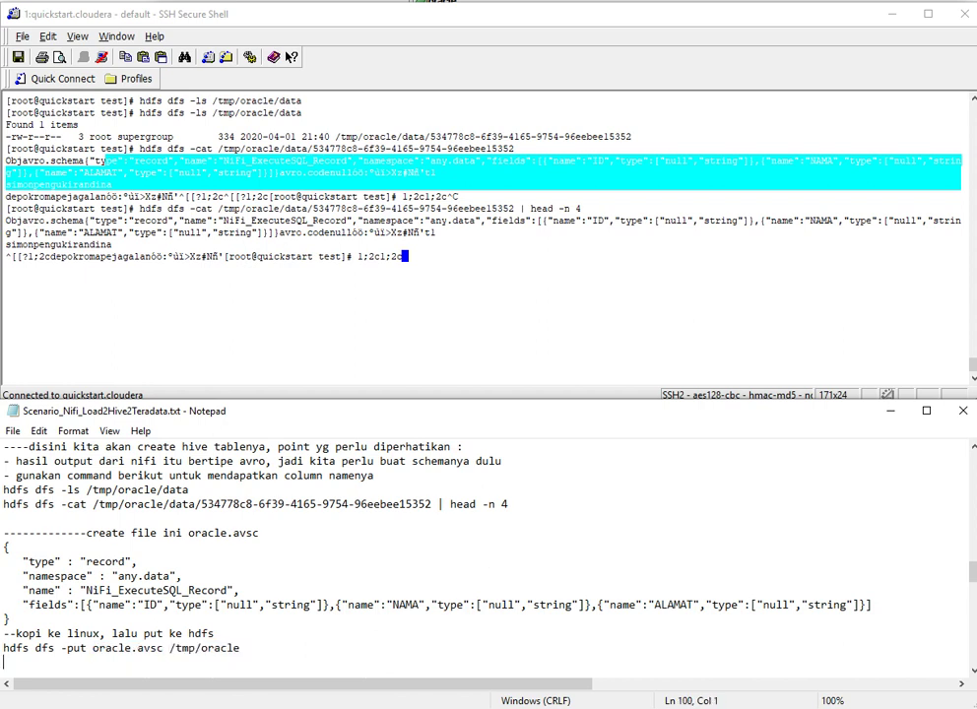
{"action": "key", "text": "ctrl+v"}
{"action": "key", "text": "Home"}
{"action": "type", "text": "hdfs dfs "}
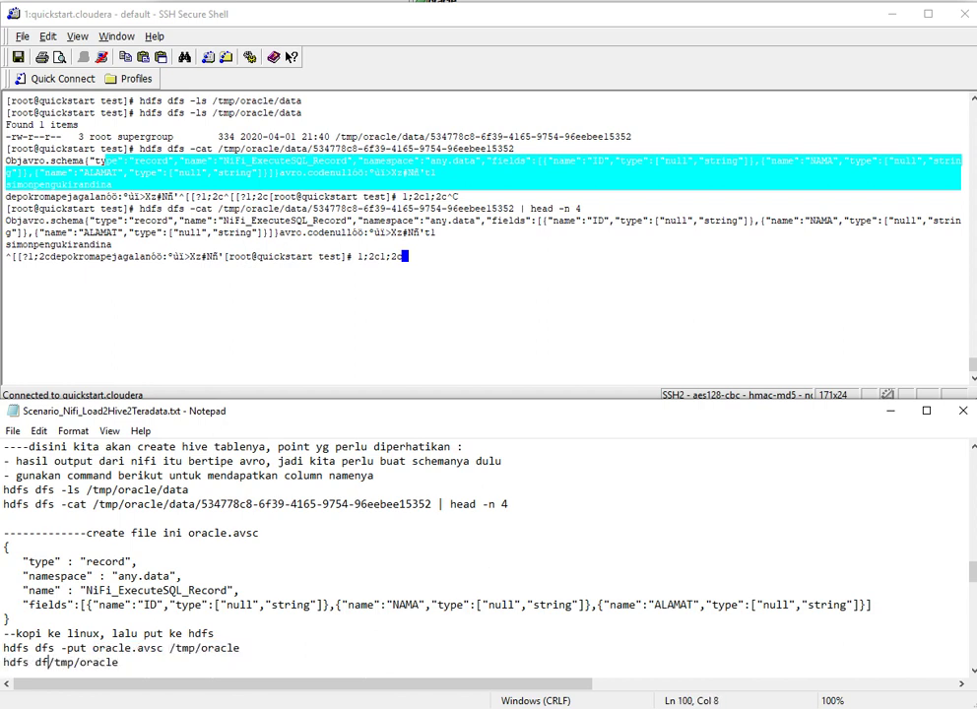
{"action": "type", "text": "-ls"}
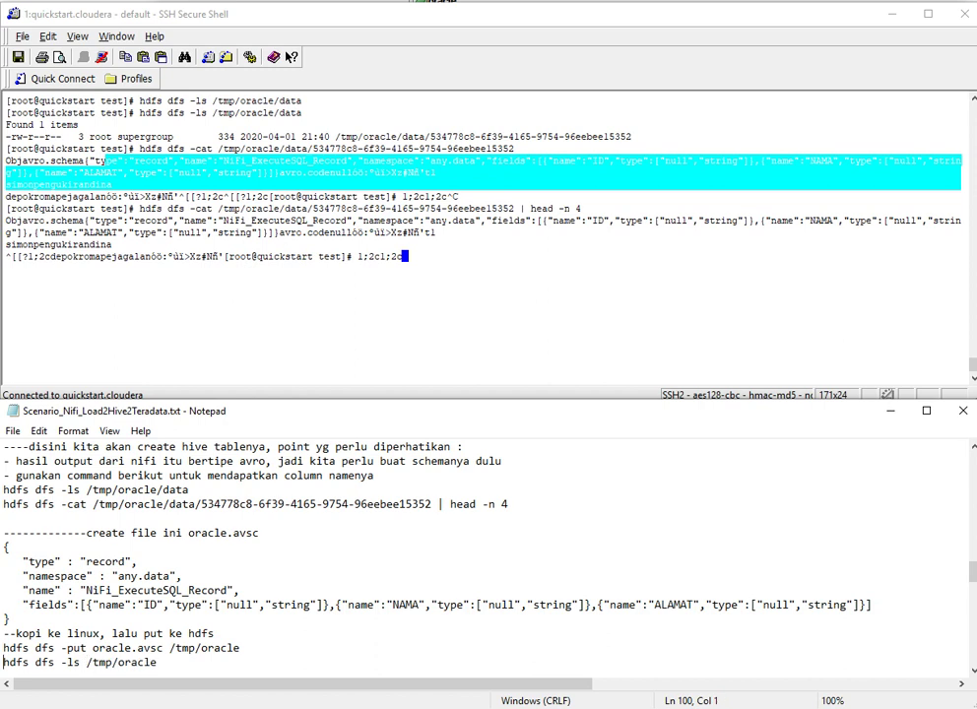
Step: Copy the new listing command into the SSH shell, clear the stray prompt text, and run hdfs dfs -ls /tmp/oracle
{"action": "key", "text": "shift+End"}
{"action": "key", "text": "ctrl+c"}
{"action": "left_click", "coordinate": [584, 319]}
{"action": "key", "text": "ctrl+c"}
{"action": "key", "text": "shift+Insert"}
{"action": "key", "text": "Return"}
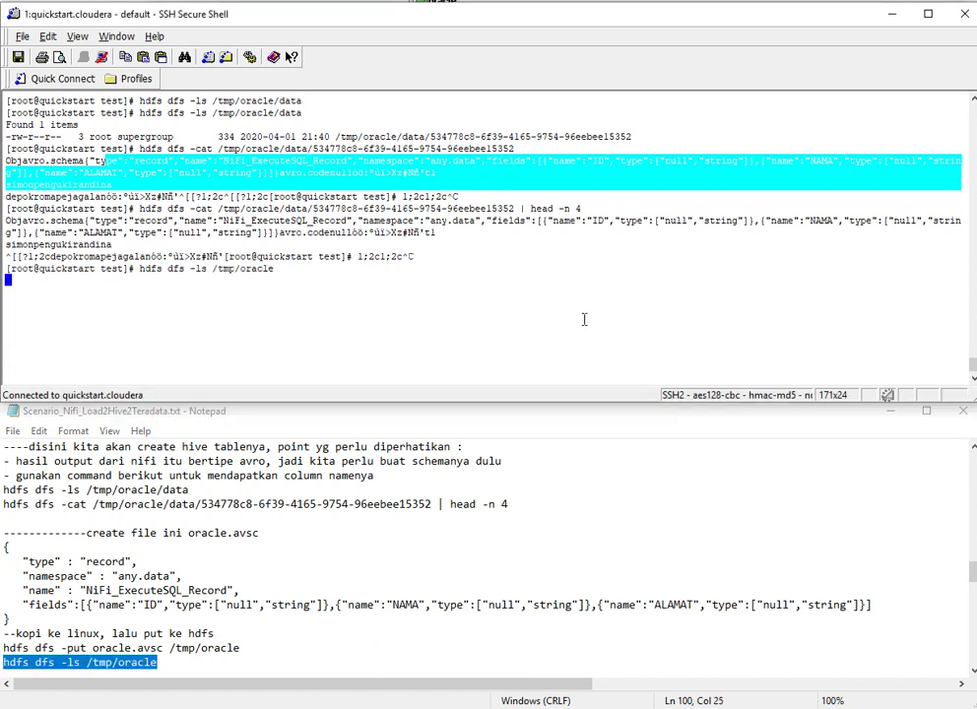
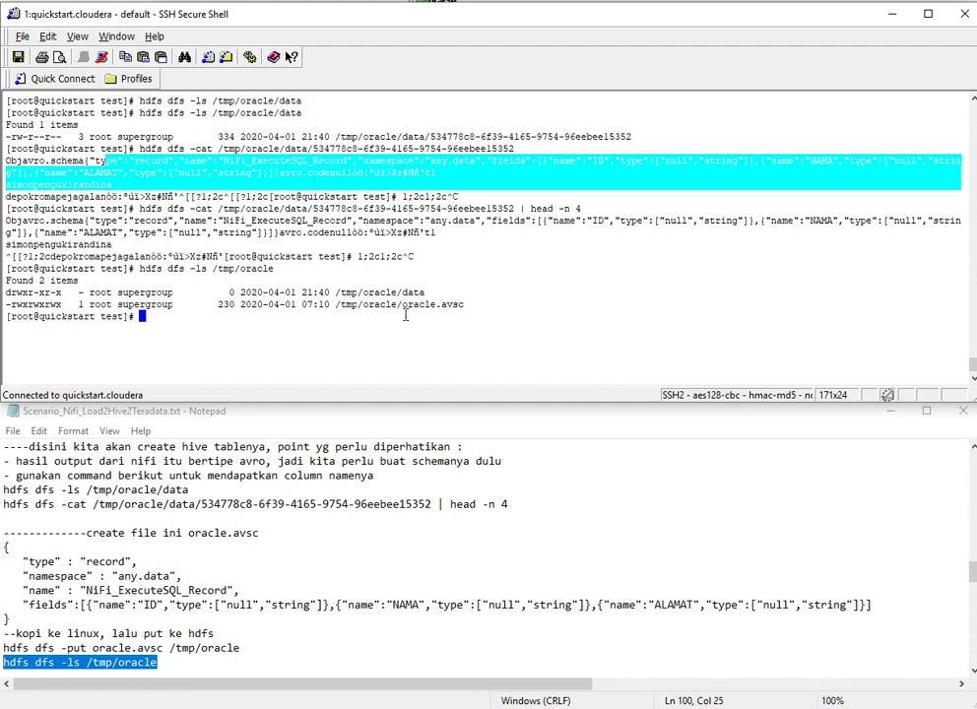
Step: Highlight oracle.avsc in the shell listing, and change the last notes command to "hdfs dfs -cat /tmp/oracle/oracle.avsc"
{"action": "left_click_drag", "start_coordinate": [397, 305], "coordinate": [446, 307]}
{"action": "left_click", "coordinate": [453, 305]}
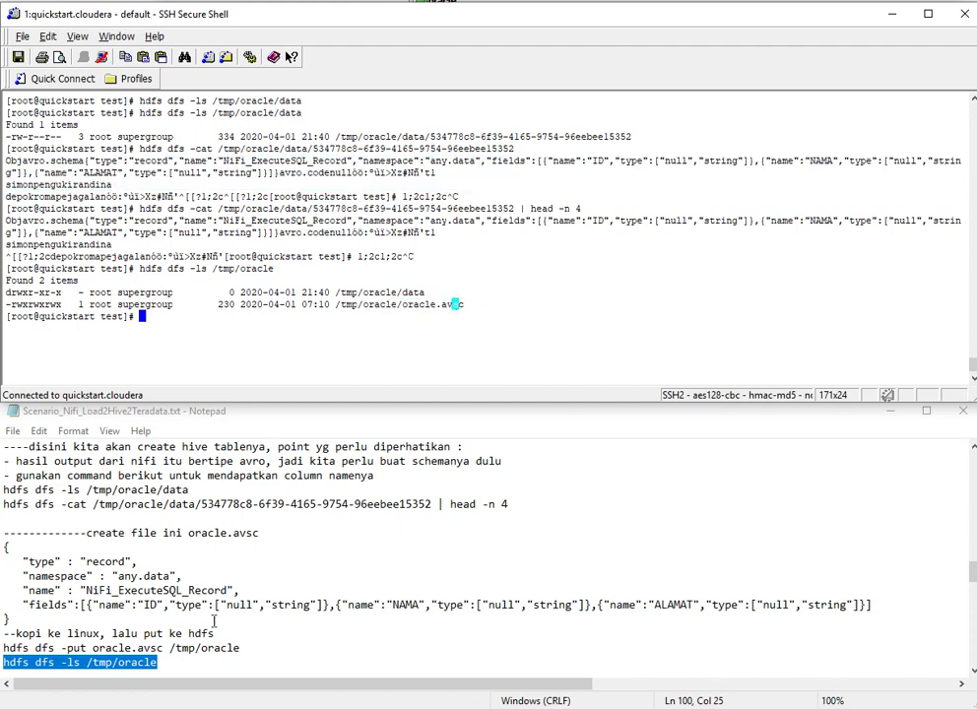
{"action": "mouse_move", "coordinate": [205, 667]}
{"action": "left_mouse_down"}
{"action": "mouse_move", "coordinate": [188, 662]}
{"action": "mouse_move", "coordinate": [204, 666]}
{"action": "left_mouse_up"}
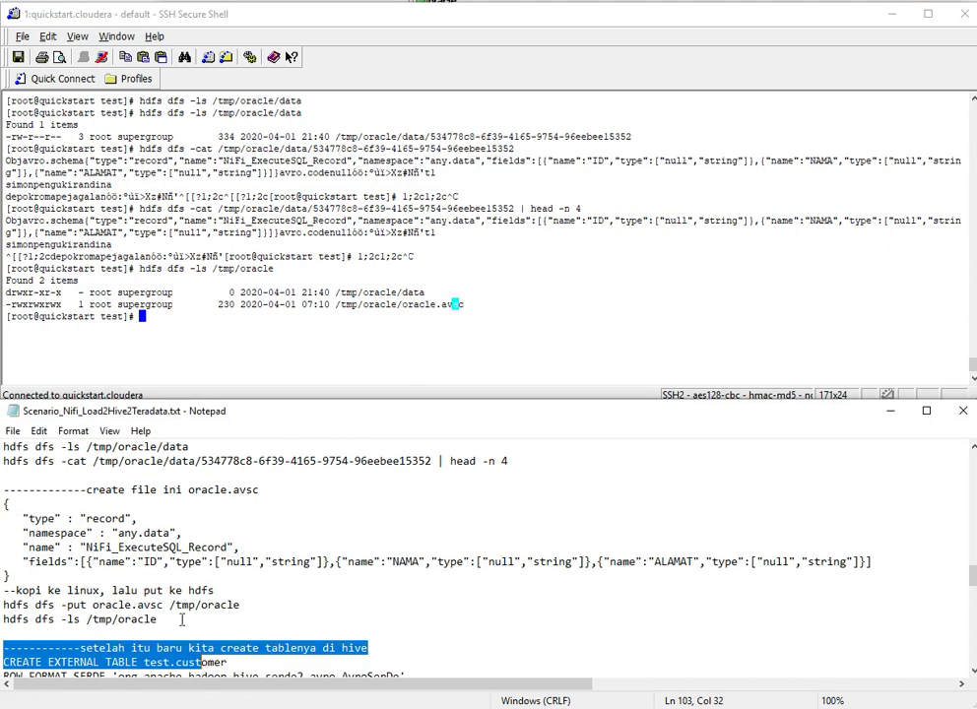
{"action": "key", "text": "Up"}
{"action": "key", "text": "Up"}
{"action": "key", "text": "Up"}
{"action": "type", "text": "/"}
{"action": "type", "text": "o"}
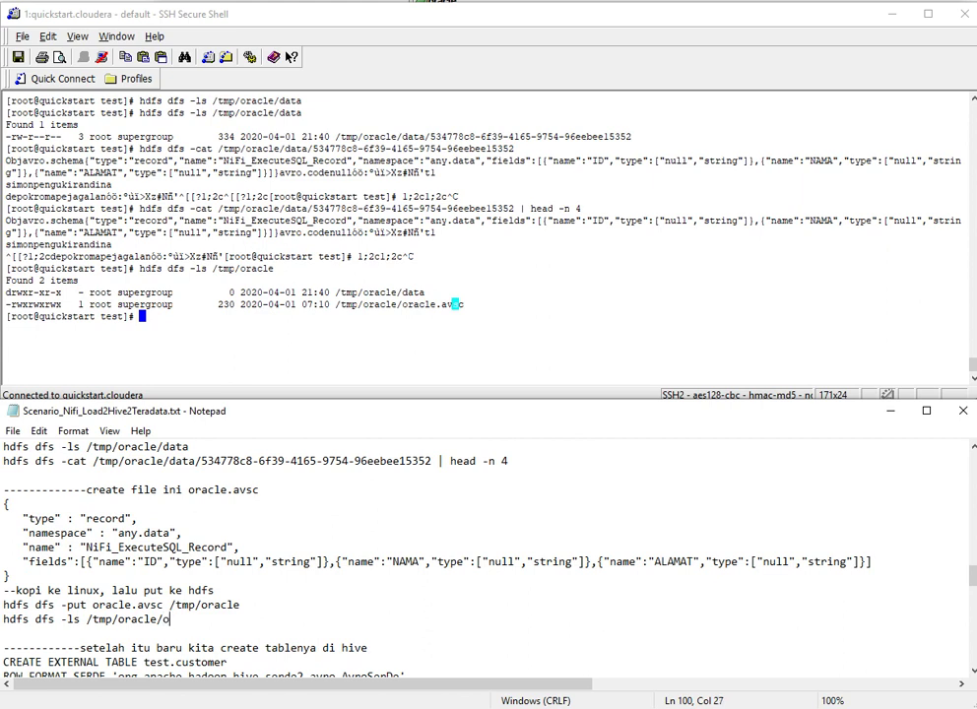
{"action": "type", "text": "racle.avsc"}
{"action": "left_click", "coordinate": [88, 619]}
{"action": "key", "text": "BackSpace"}
{"action": "key", "text": "BackSpace"}
{"action": "type", "text": "cat"}
Step: Copy the edited cat command into the SSH shell and run hdfs dfs -cat /tmp/oracle/oracle.avsc
{"action": "key", "text": "Home"}
{"action": "key", "text": "shift+End"}
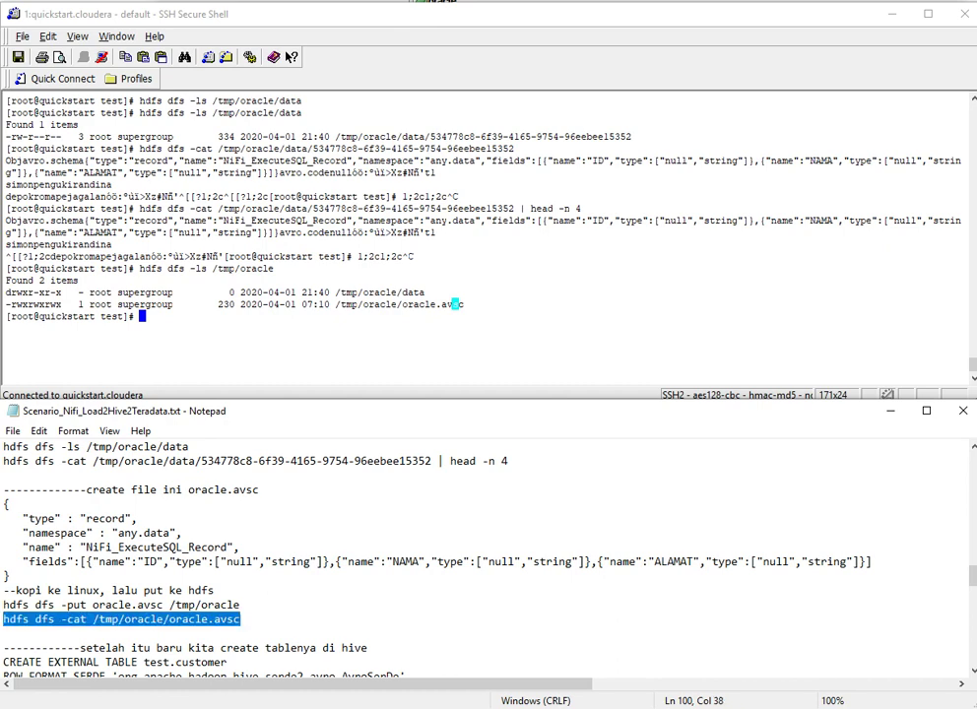
{"action": "key", "text": "ctrl+c"}
{"action": "key", "text": "alt+Tab"}
{"action": "key", "text": "shift+Insert"}
{"action": "key", "text": "Return"}
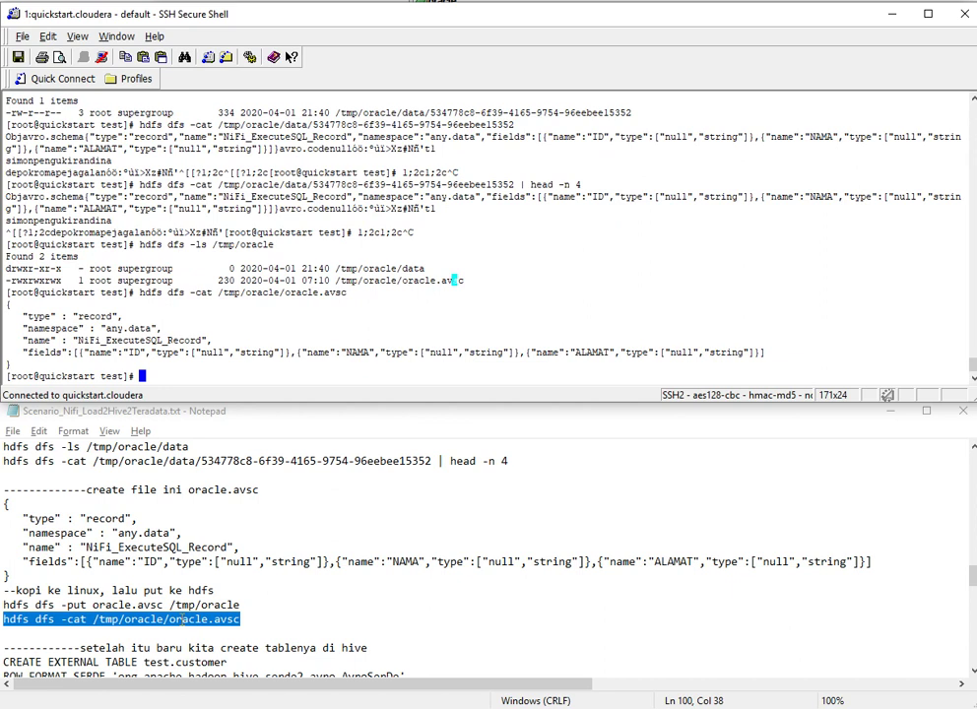
{"action": "left_click", "coordinate": [275, 623]}
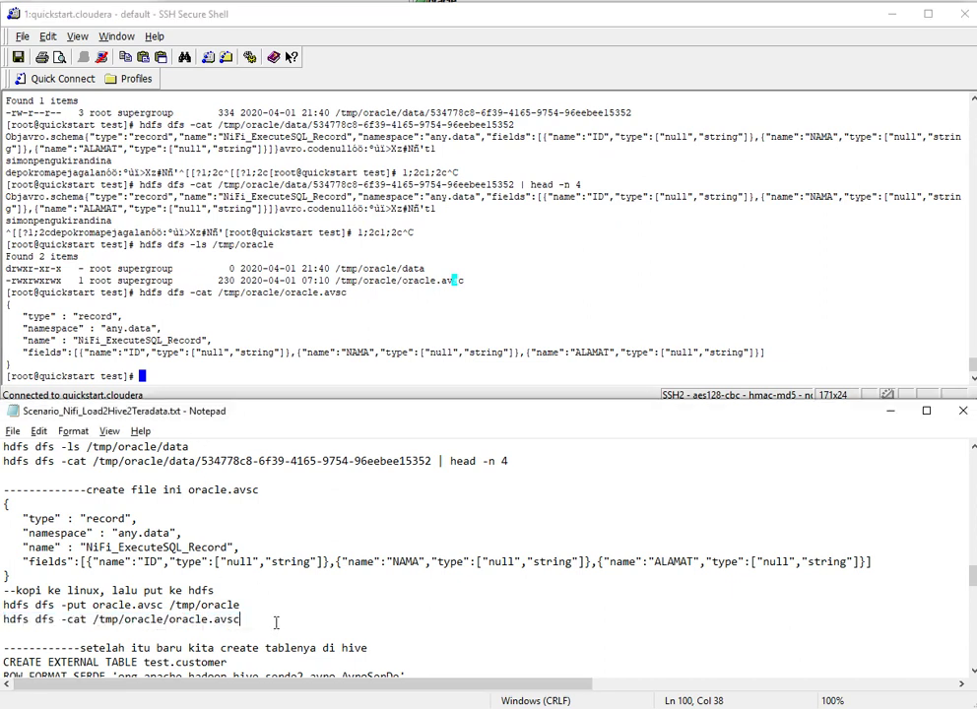
{"action": "triple_click", "coordinate": [276, 623]}
{"action": "key", "text": "ctrl+x"}
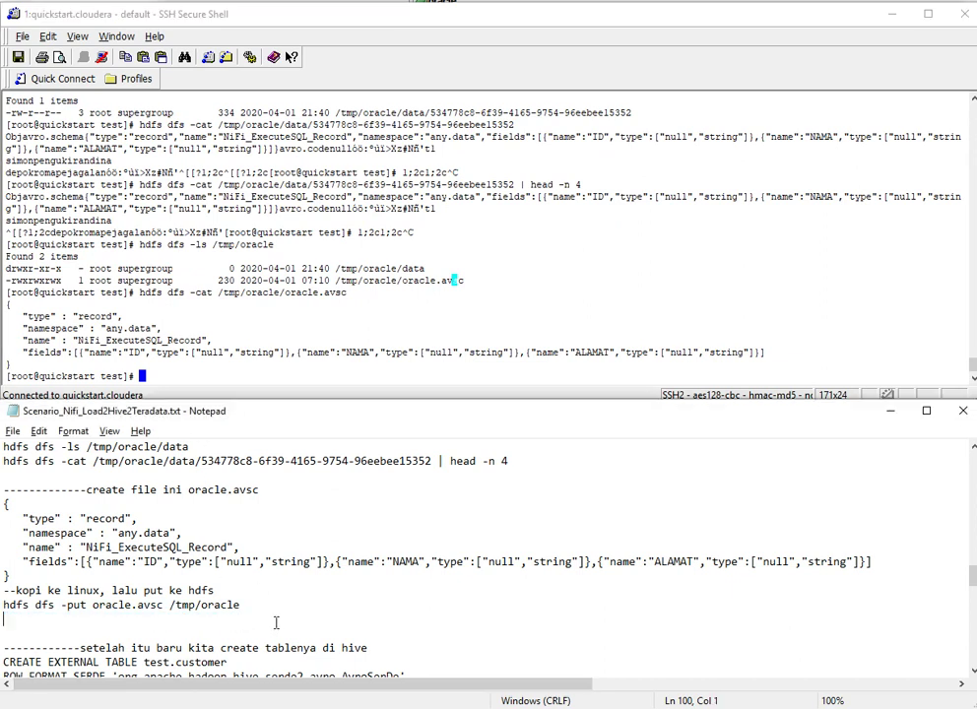
{"action": "key", "text": "ctrl+v"}
Step: Review the notes section on creating the Hive table, down to the select query on test.customer
{"action": "key", "text": "Down"}
{"action": "key", "text": "Down"}
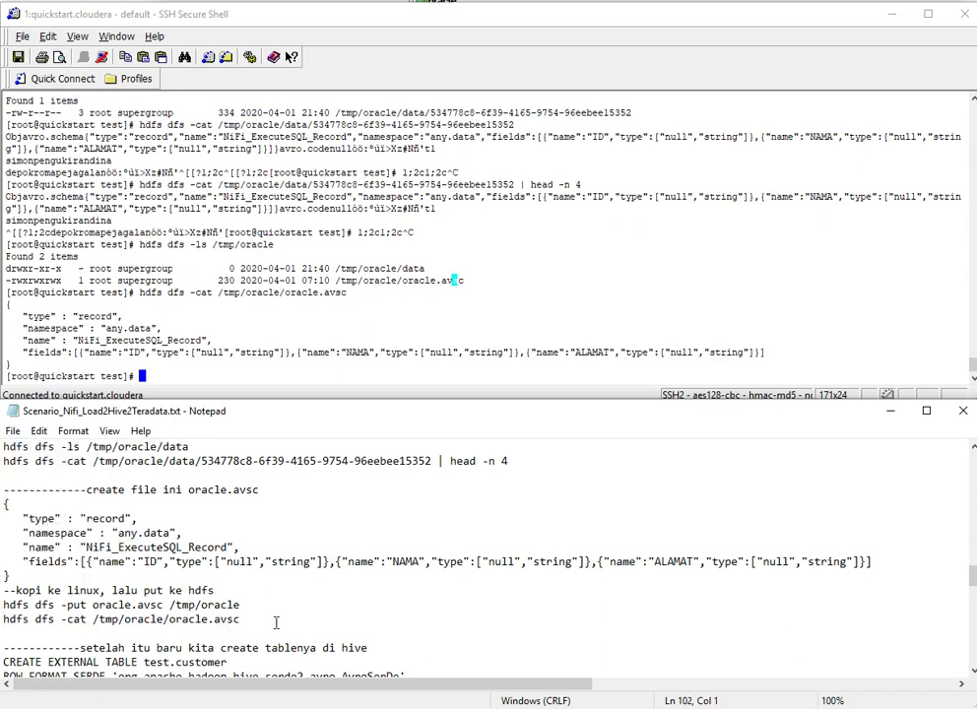
{"action": "key", "text": "Down"}
{"action": "key", "text": "Down"}
{"action": "key", "text": "Down"}
{"action": "key", "text": "Down"}
{"action": "key", "text": "Down"}
{"action": "key", "text": "Down"}
{"action": "key", "text": "Down"}
{"action": "key", "text": "Down"}
{"action": "key", "text": "Down"}
{"action": "key", "text": "Up"}
{"action": "key", "text": "Up"}
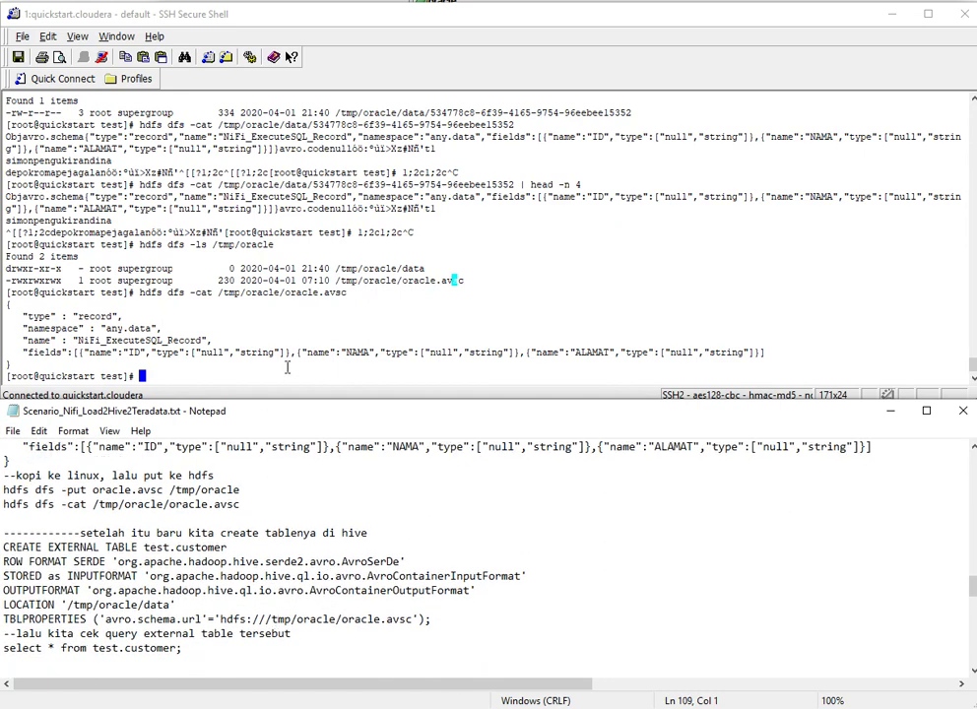
Step: Start the Hive command line from the SSH shell with the command hive
{"action": "left_click", "coordinate": [288, 367]}
{"action": "type", "text": "hive"}
{"action": "key", "text": "Return"}
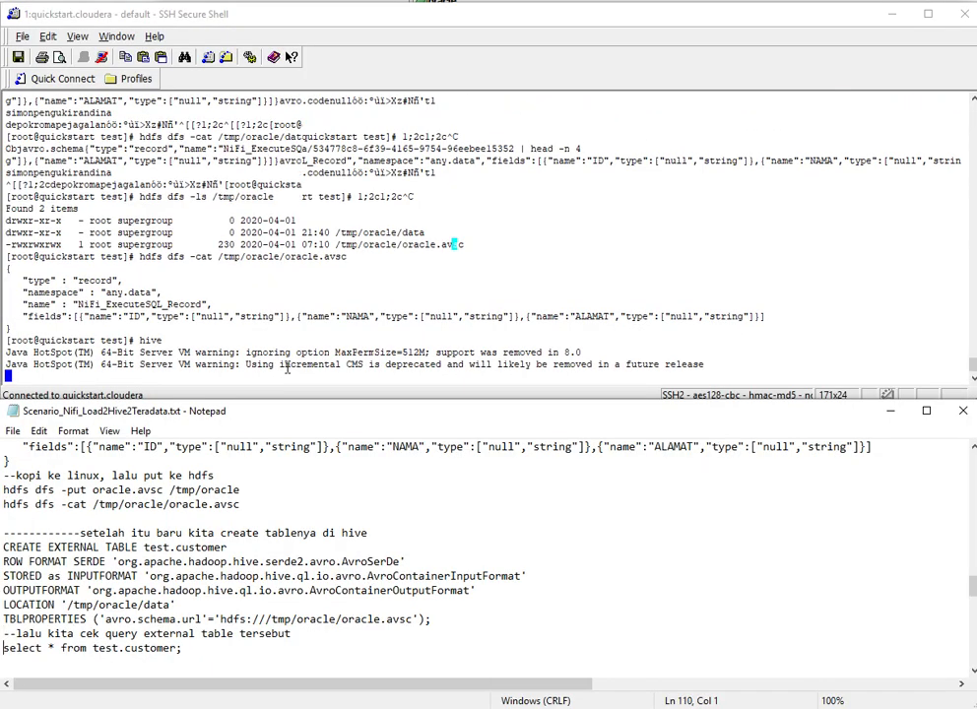
Step: Highlight the CREATE EXTERNAL TABLE test.customer statement in the notes from its first line through TBLPROPERTIES
{"action": "key", "text": "Up"}
{"action": "key", "text": "Up"}
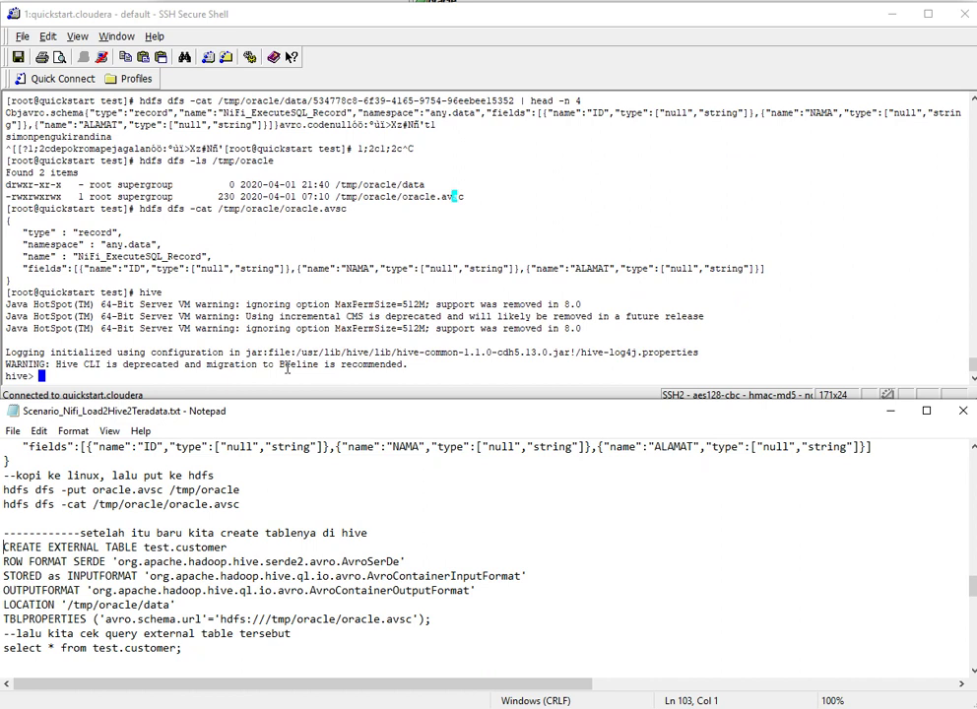
{"action": "key", "text": "shift+Down"}
{"action": "key", "text": "shift+Down"}
{"action": "key", "text": "shift+Down"}
{"action": "key", "text": "shift+Down"}
{"action": "key", "text": "shift+Down"}
{"action": "key", "text": "shift+Down"}
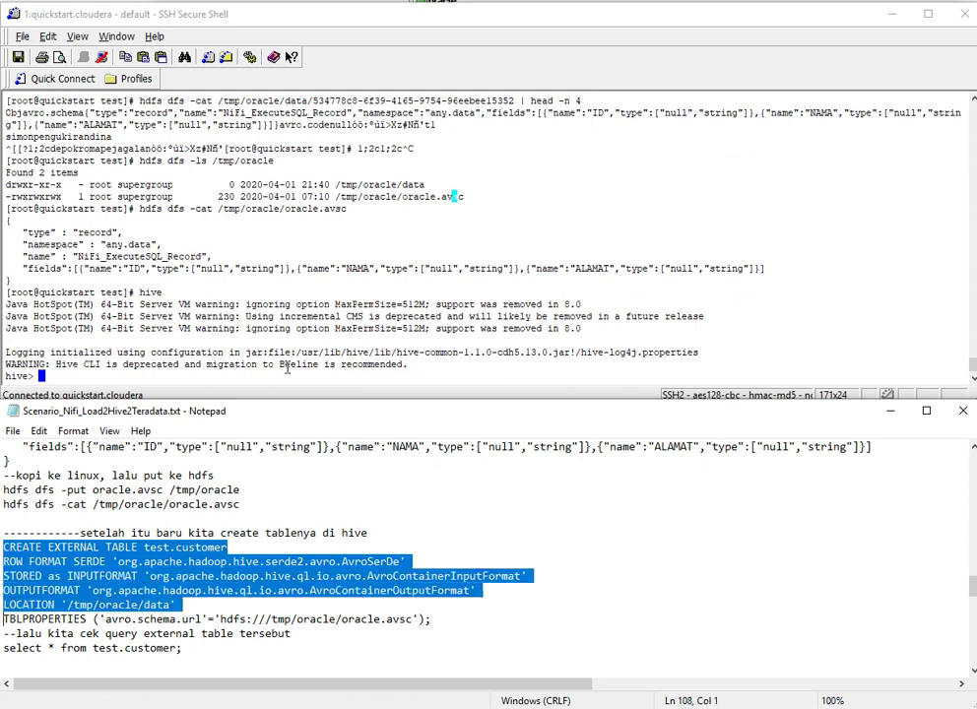
{"action": "key", "text": "shift+End"}
{"action": "key", "text": "Home"}
{"action": "key", "text": "Up"}
{"action": "key", "text": "Up"}
{"action": "key", "text": "Up"}
{"action": "key", "text": "Up"}
{"action": "key", "text": "Up"}
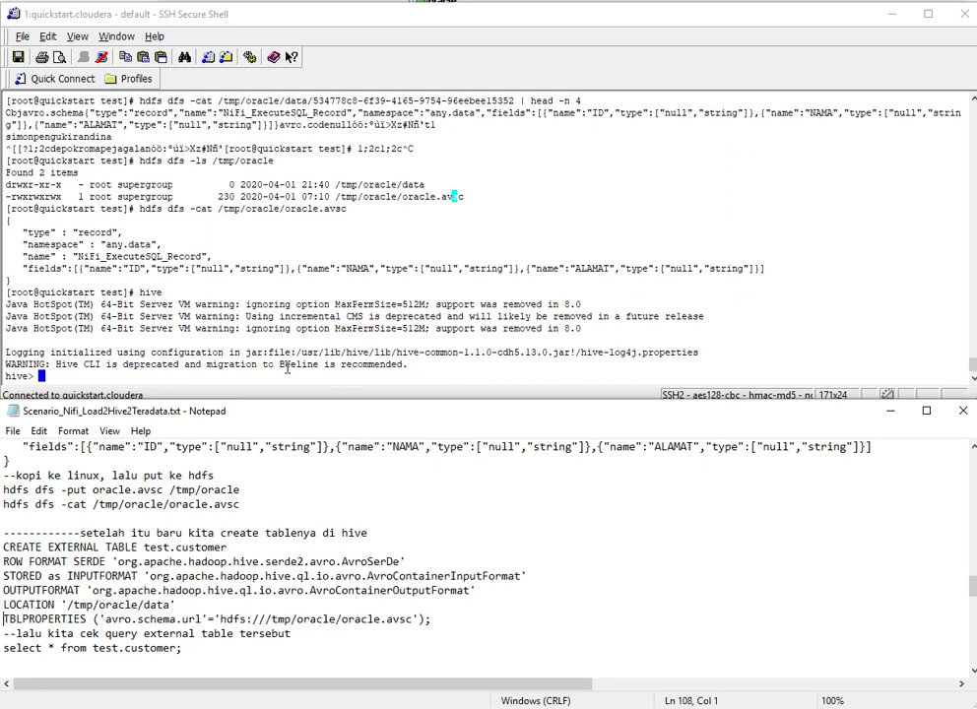
Step: Examine the database name test and the table name customer in the CREATE EXTERNAL TABLE line by highlighting each
{"action": "key", "text": "Right"}
{"action": "key", "text": "Right"}
{"action": "key", "text": "Right"}
{"action": "key", "text": "Right"}
{"action": "key", "text": "Right"}
{"action": "key", "text": "Right"}
{"action": "key", "text": "Right"}
{"action": "key", "text": "Right"}
{"action": "key", "text": "Right"}
{"action": "key", "text": "Right"}
{"action": "key", "text": "Right"}
{"action": "key", "text": "Right"}
{"action": "key", "text": "Right"}
{"action": "key", "text": "Right"}
{"action": "key", "text": "Right"}
{"action": "key", "text": "Right"}
{"action": "key", "text": "Right"}
{"action": "key", "text": "Right"}
{"action": "key", "text": "Right"}
{"action": "key", "text": "Right"}
{"action": "key", "text": "Right"}
{"action": "key", "text": "Right"}
{"action": "key", "text": "shift+Right"}
{"action": "key", "text": "shift+Right"}
{"action": "key", "text": "shift+Right"}
{"action": "key", "text": "shift+Right"}
{"action": "key", "text": "Right"}
{"action": "key", "text": "Right"}
{"action": "key", "text": "shift+Right"}
{"action": "key", "text": "shift+Right"}
{"action": "key", "text": "shift+Right"}
{"action": "key", "text": "shift+Right"}
{"action": "key", "text": "shift+Right"}
{"action": "key", "text": "shift+Right"}
{"action": "key", "text": "shift+Right"}
{"action": "key", "text": "shift+Right"}
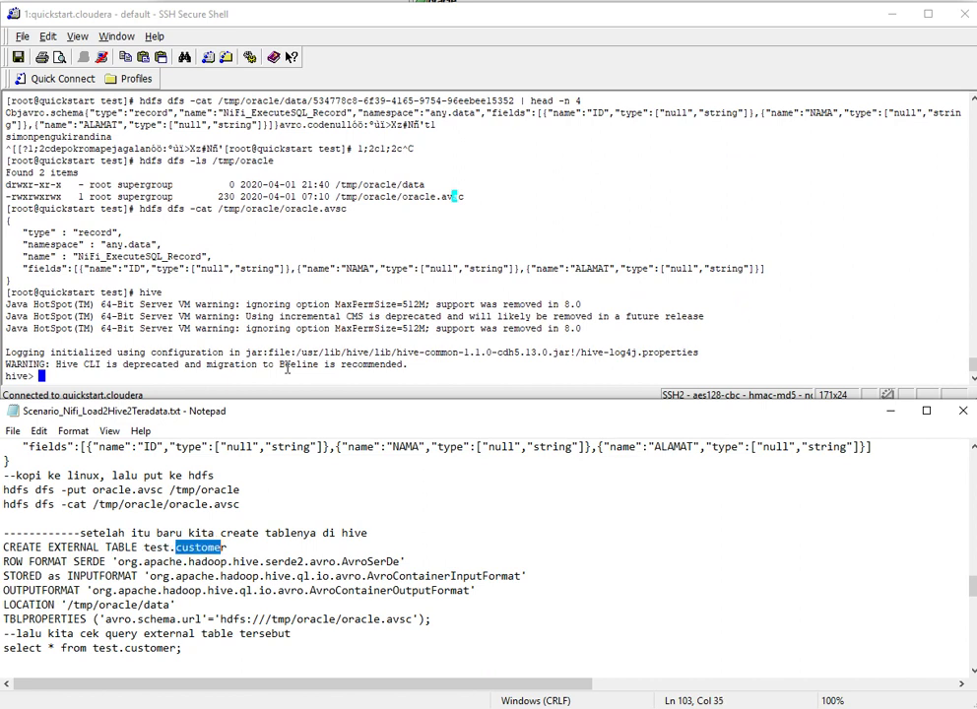
Step: Highlight the ROW FORMAT SERDE keywords on the second line of the table statement
{"action": "key", "text": "Down"}
{"action": "key", "text": "Home"}
{"action": "key", "text": "shift+Right"}
{"action": "key", "text": "shift+Right"}
{"action": "key", "text": "shift+Right"}
{"action": "key", "text": "shift+Right"}
{"action": "key", "text": "shift+Right"}
{"action": "key", "text": "shift+Right"}
{"action": "key", "text": "shift+Right"}
{"action": "key", "text": "shift+Right"}
{"action": "key", "text": "shift+Right"}
{"action": "key", "text": "shift+Right"}
{"action": "key", "text": "shift+Right"}
{"action": "key", "text": "shift+Right"}
{"action": "key", "text": "shift+Right"}
{"action": "key", "text": "shift+Right"}
{"action": "key", "text": "shift+Right"}
{"action": "key", "text": "shift+Right"}
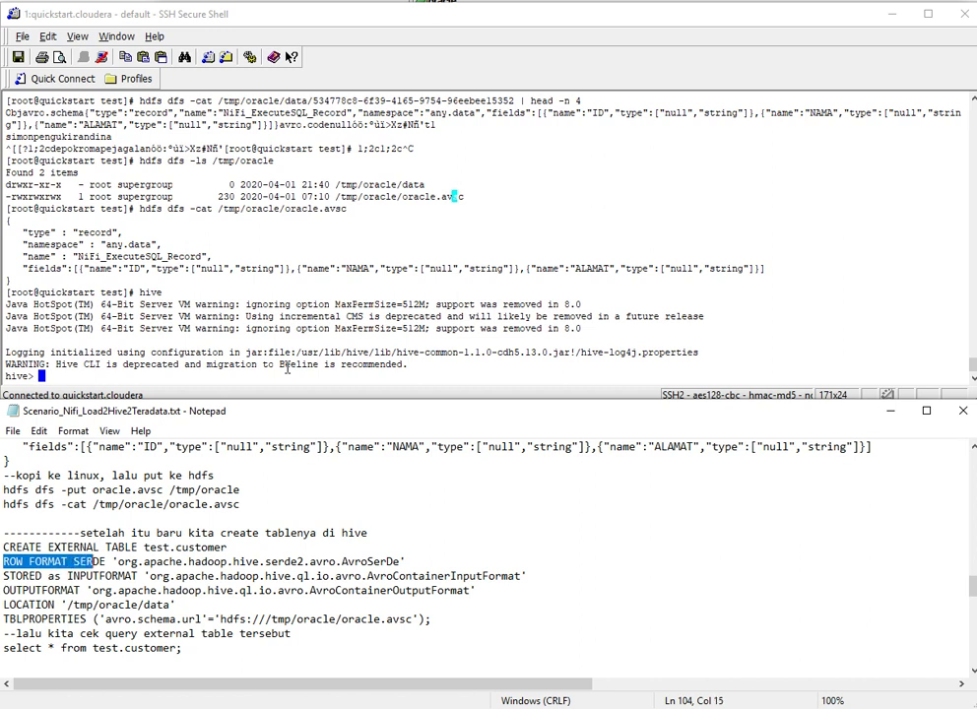
Step: Examine the SerDe class path org.apache.hadoop.hive.serde2.avro.AvroSerDe, highlighting its AvroSerDe ending, and move on to the STORED as INPUTFORMAT line
{"action": "key", "text": "Right"}
{"action": "key", "text": "Right"}
{"action": "key", "text": "Right"}
{"action": "key", "text": "Right"}
{"action": "key", "text": "Right"}
{"action": "key", "text": "Right"}
{"action": "key", "text": "Right"}
{"action": "key", "text": "Right"}
{"action": "key", "text": "Right"}
{"action": "key", "text": "Right"}
{"action": "key", "text": "Right"}
{"action": "key", "text": "Right"}
{"action": "key", "text": "Right"}
{"action": "key", "text": "Right"}
{"action": "key", "text": "Right"}
{"action": "key", "text": "Right"}
{"action": "key", "text": "Right"}
{"action": "key", "text": "Right"}
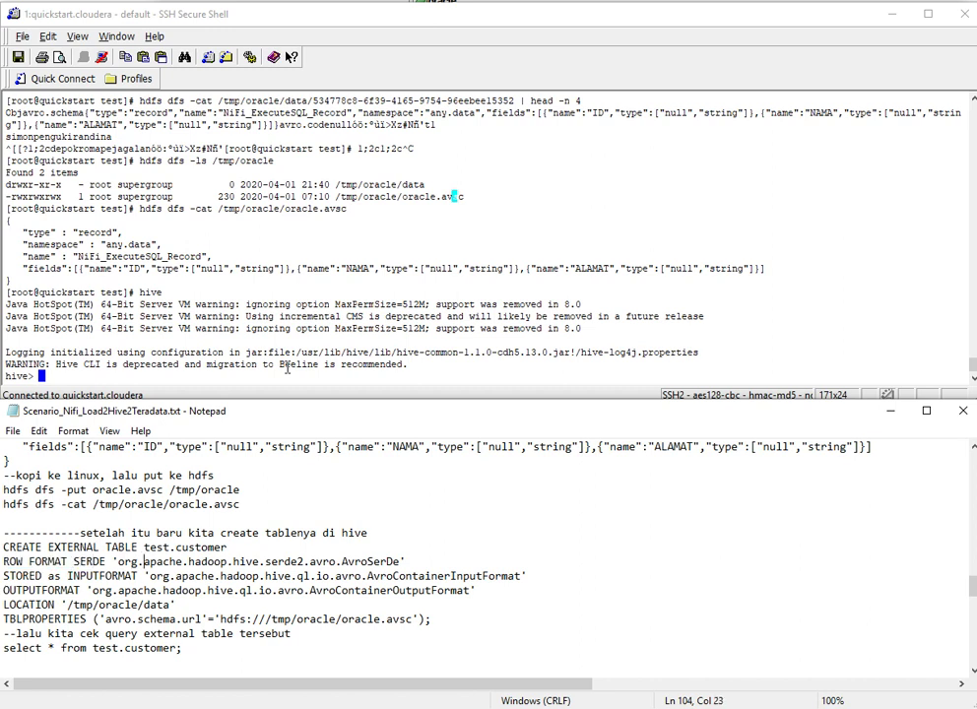
{"action": "key", "text": "Right"}
{"action": "key", "text": "Right"}
{"action": "key", "text": "Right"}
{"action": "key", "text": "Right"}
{"action": "key", "text": "Right"}
{"action": "key", "text": "Right"}
{"action": "key", "text": "Right"}
{"action": "key", "text": "Right"}
{"action": "key", "text": "Right"}
{"action": "key", "text": "Right"}
{"action": "key", "text": "Right"}
{"action": "key", "text": "Right"}
{"action": "key", "text": "Right"}
{"action": "key", "text": "Right"}
{"action": "key", "text": "Right"}
{"action": "key", "text": "Right"}
{"action": "key", "text": "Right"}
{"action": "key", "text": "Right"}
{"action": "key", "text": "Right"}
{"action": "key", "text": "Right"}
{"action": "key", "text": "shift+Left"}
{"action": "key", "text": "shift+Left"}
{"action": "key", "text": "shift+Left"}
{"action": "key", "text": "shift+Left"}
{"action": "key", "text": "shift+Left"}
{"action": "key", "text": "shift+Left"}
{"action": "key", "text": "shift+Left"}
{"action": "key", "text": "shift+Left"}
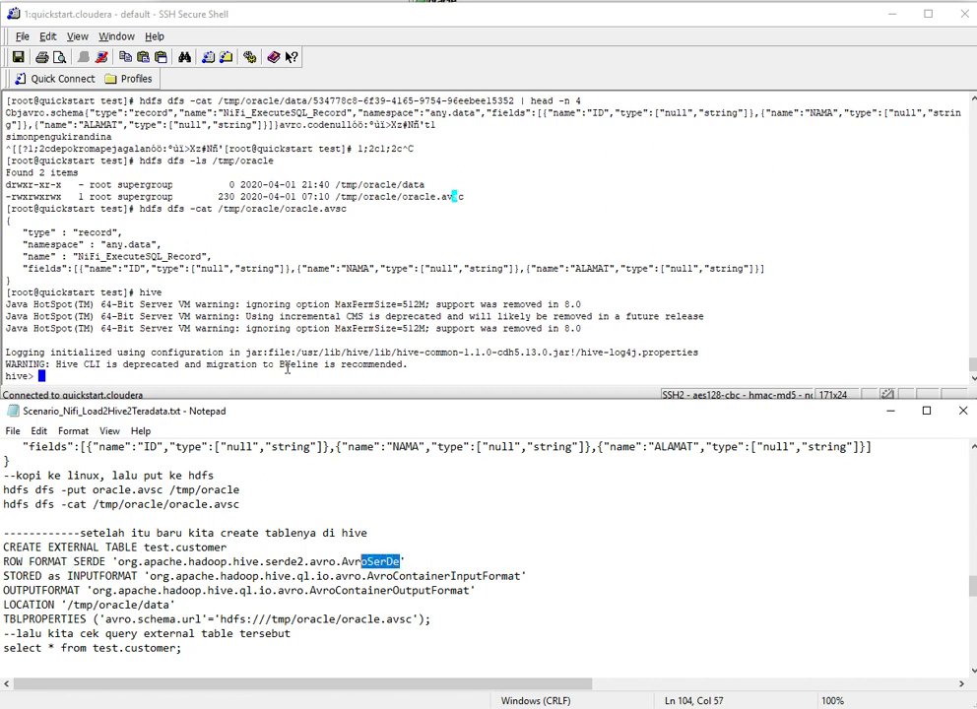
{"action": "key", "text": "Down"}
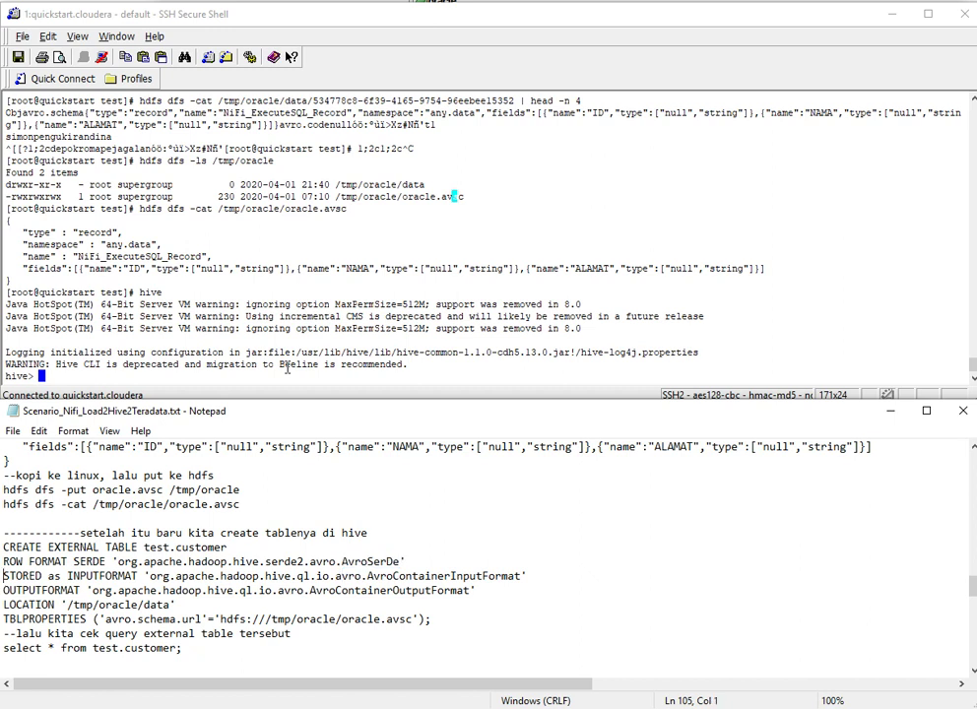
Step: Highlight the data path /tmp/oracle/data on the LOCATION line of the table statement
{"action": "key", "text": "Right"}
{"action": "key", "text": "End"}
{"action": "key", "text": "Right"}
{"action": "key", "text": "Down"}
{"action": "key", "text": "End"}
{"action": "key", "text": "shift+Left"}
{"action": "key", "text": "shift+Left"}
{"action": "key", "text": "shift+Left"}
{"action": "key", "text": "shift+Left"}
{"action": "key", "text": "shift+Left"}
{"action": "key", "text": "shift+Left"}
{"action": "key", "text": "shift+Left"}
{"action": "key", "text": "shift+Left"}
{"action": "key", "text": "shift+Left"}
{"action": "key", "text": "shift+Left"}
{"action": "key", "text": "shift+Left"}
{"action": "key", "text": "shift+Left"}
{"action": "key", "text": "shift+Left"}
{"action": "key", "text": "shift+Left"}
{"action": "key", "text": "shift+Left"}
{"action": "key", "text": "shift+Left"}
{"action": "key", "text": "shift+Left"}
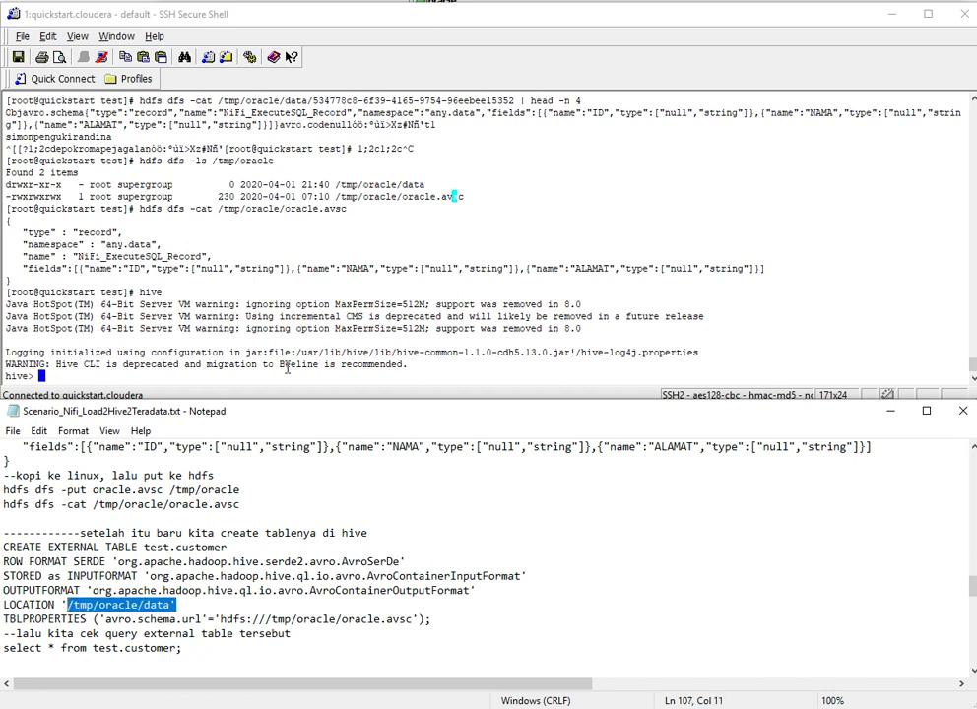
Step: Highlight the schema file name oracle.avsc in the avro.schema.url value on the TBLPROPERTIES line
{"action": "key", "text": "Down"}
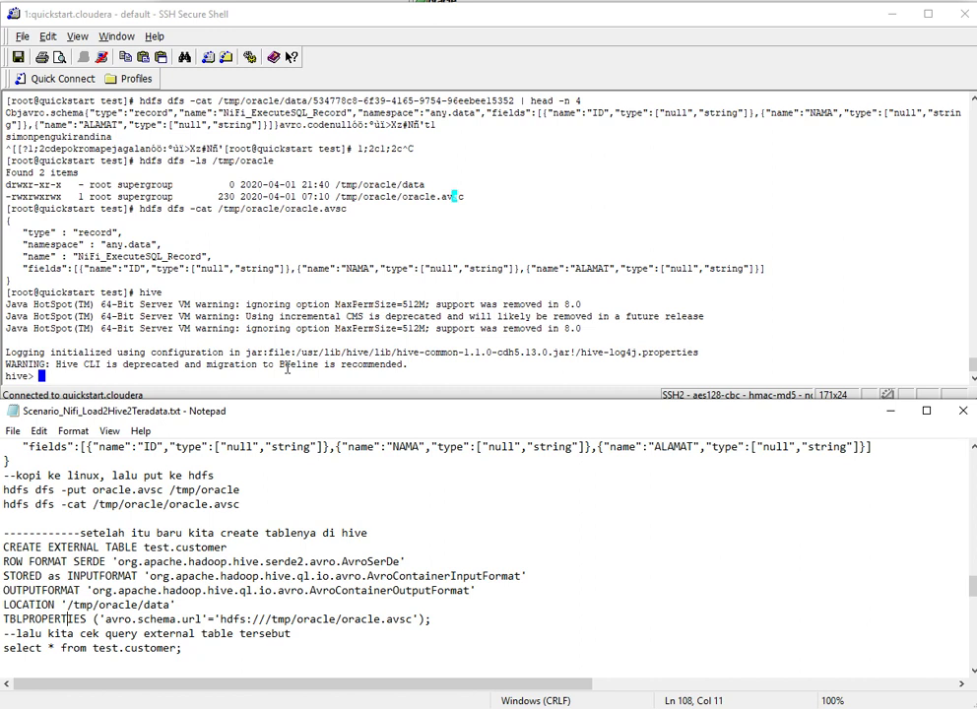
{"action": "key", "text": "Right"}
{"action": "key", "text": "Right"}
{"action": "key", "text": "Right"}
{"action": "key", "text": "Right"}
{"action": "key", "text": "Right"}
{"action": "key", "text": "Right"}
{"action": "key", "text": "Right"}
{"action": "key", "text": "Right"}
{"action": "key", "text": "Right"}
{"action": "key", "text": "Right"}
{"action": "key", "text": "Right"}
{"action": "key", "text": "Right"}
{"action": "key", "text": "Right"}
{"action": "key", "text": "Right"}
{"action": "key", "text": "Right"}
{"action": "key", "text": "Right"}
{"action": "key", "text": "Right"}
{"action": "key", "text": "Right"}
{"action": "key", "text": "Right"}
{"action": "key", "text": "Right"}
{"action": "key", "text": "Right"}
{"action": "key", "text": "Right"}
{"action": "key", "text": "Right"}
{"action": "key", "text": "Right"}
{"action": "key", "text": "Right"}
{"action": "key", "text": "Right"}
{"action": "key", "text": "Right"}
{"action": "key", "text": "Right"}
{"action": "key", "text": "Right"}
{"action": "key", "text": "Right"}
{"action": "key", "text": "Right"}
{"action": "key", "text": "Right"}
{"action": "key", "text": "shift+Left"}
{"action": "key", "text": "shift+Left"}
{"action": "key", "text": "shift+Left"}
{"action": "key", "text": "shift+Left"}
{"action": "key", "text": "shift+Left"}
{"action": "key", "text": "shift+Left"}
{"action": "key", "text": "shift+Left"}
{"action": "key", "text": "shift+Left"}
{"action": "key", "text": "shift+Left"}
{"action": "key", "text": "shift+Left"}
{"action": "key", "text": "shift+Left"}
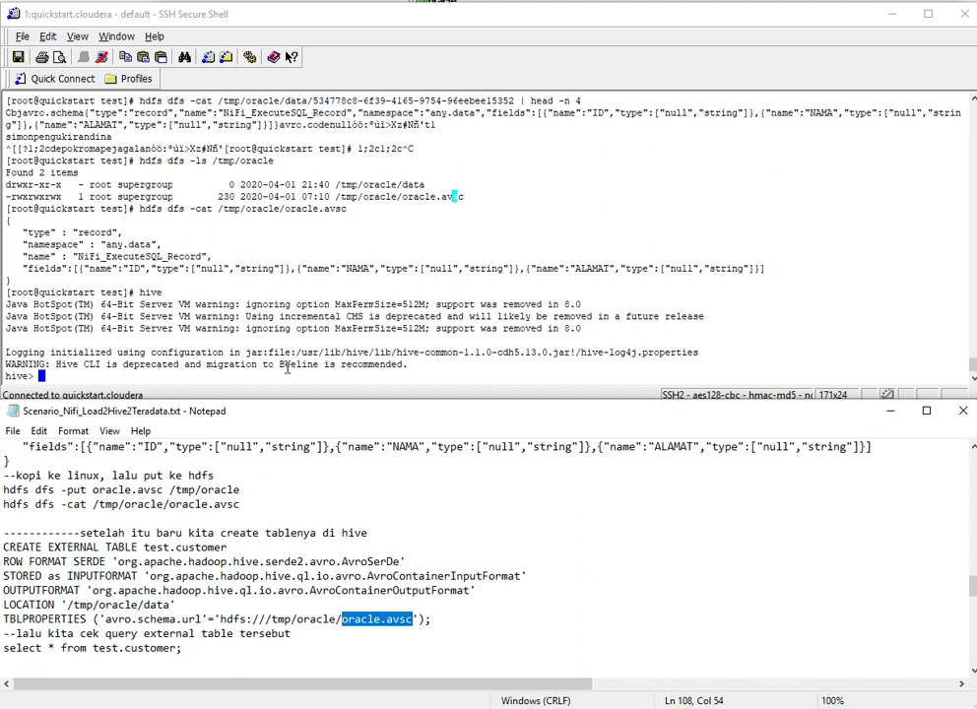
Step: Copy the full CREATE EXTERNAL TABLE test.customer statement from the notes and run it at the hive prompt in SSH Secure Shell
{"action": "key", "text": "End"}
{"action": "key", "text": "shift+Home"}
{"action": "key", "text": "shift+Up"}
{"action": "key", "text": "shift+Up"}
{"action": "key", "text": "shift+Up"}
{"action": "key", "text": "shift+Up"}
{"action": "key", "text": "shift+Up"}
{"action": "key", "text": "ctrl+c"}
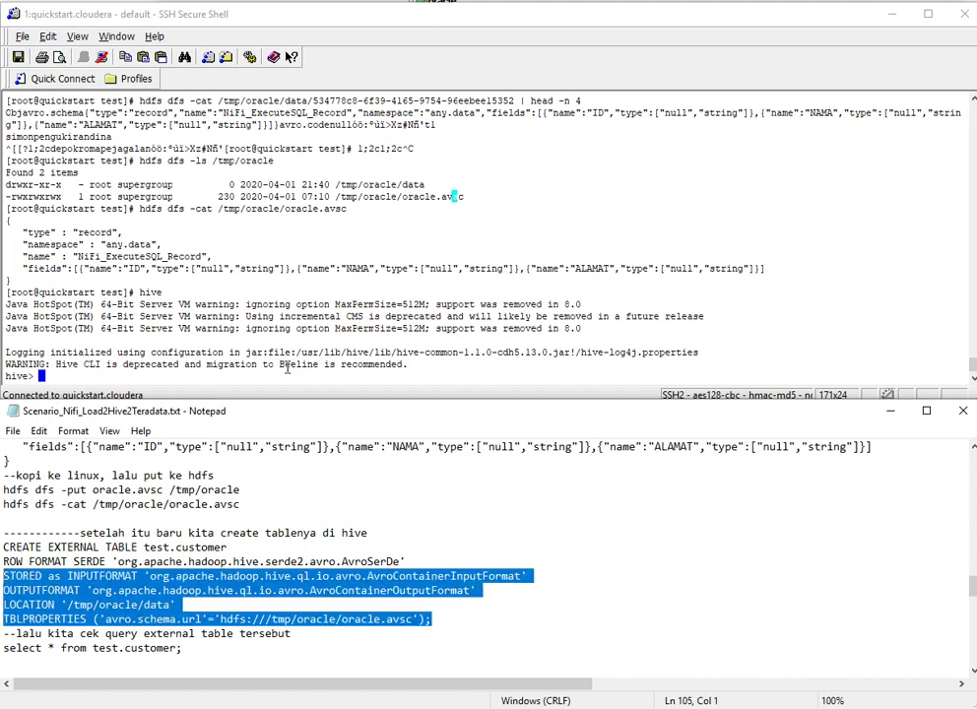
{"action": "left_click", "coordinate": [490, 366]}
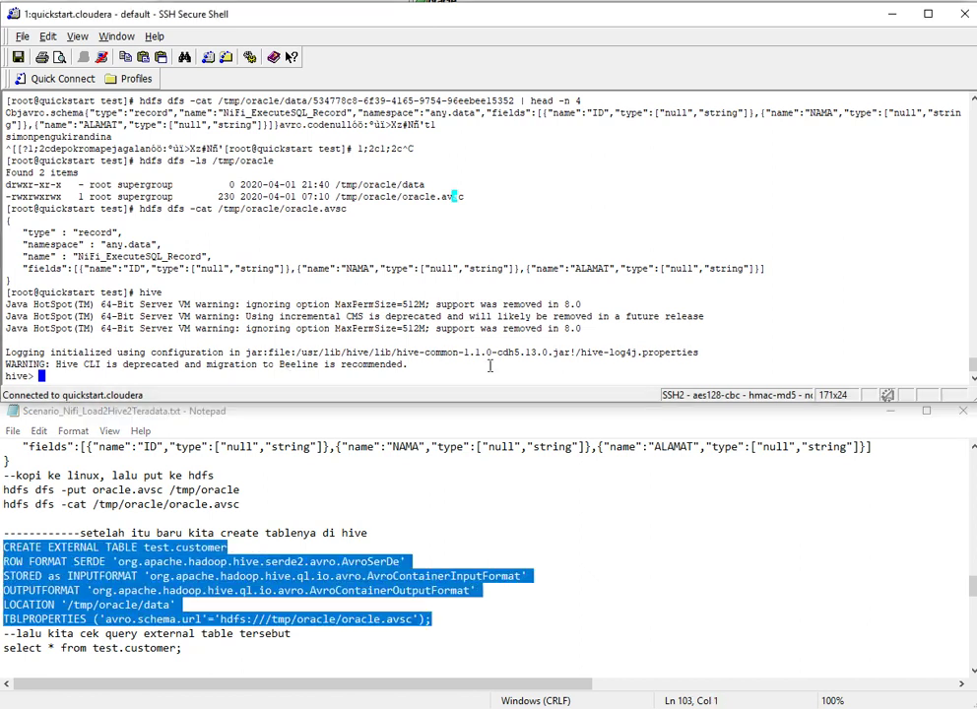
{"action": "key", "text": "ctrl+v"}
{"action": "key", "text": "Return"}
Step: Copy select * from test.customer; from the Notepad notes, run it in the Hive shell, and leave Hive with exit;
{"action": "key", "text": "alt+Tab"}
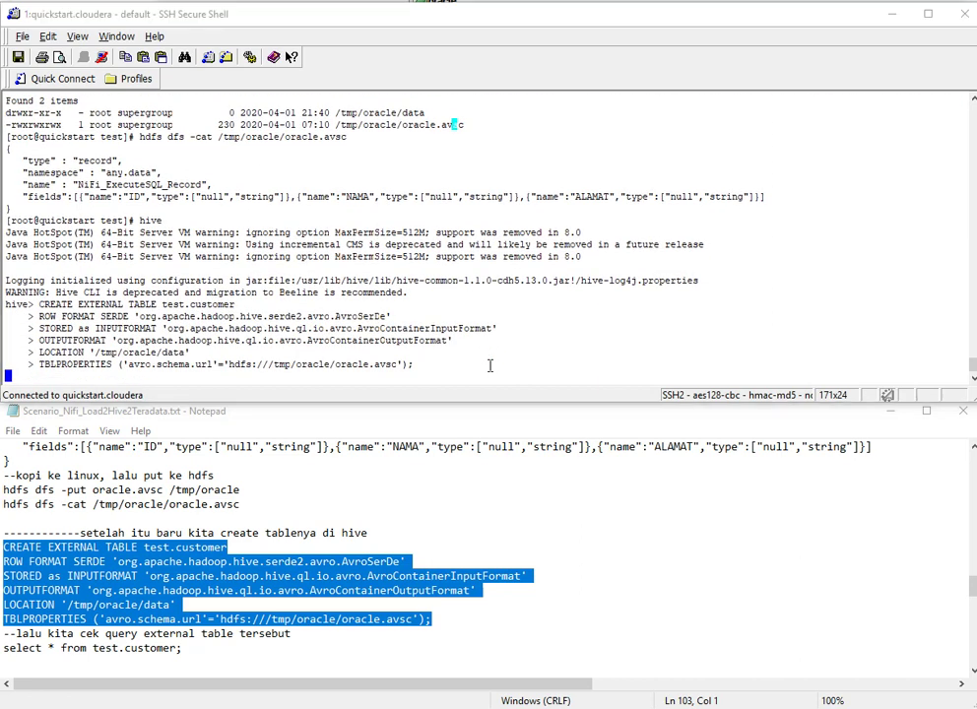
{"action": "key", "text": "Down"}
{"action": "key", "text": "Down"}
{"action": "key", "text": "Down"}
{"action": "key", "text": "Down"}
{"action": "key", "text": "Down"}
{"action": "key", "text": "Down"}
{"action": "key", "text": "Down"}
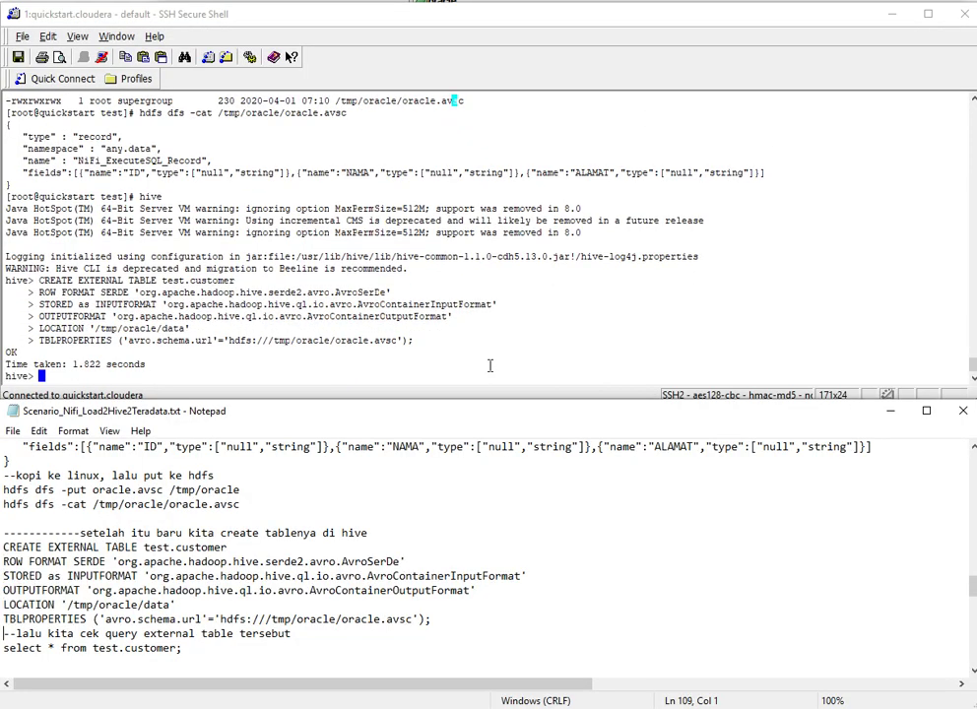
{"action": "key", "text": "shift+End"}
{"action": "key", "text": "ctrl+c"}
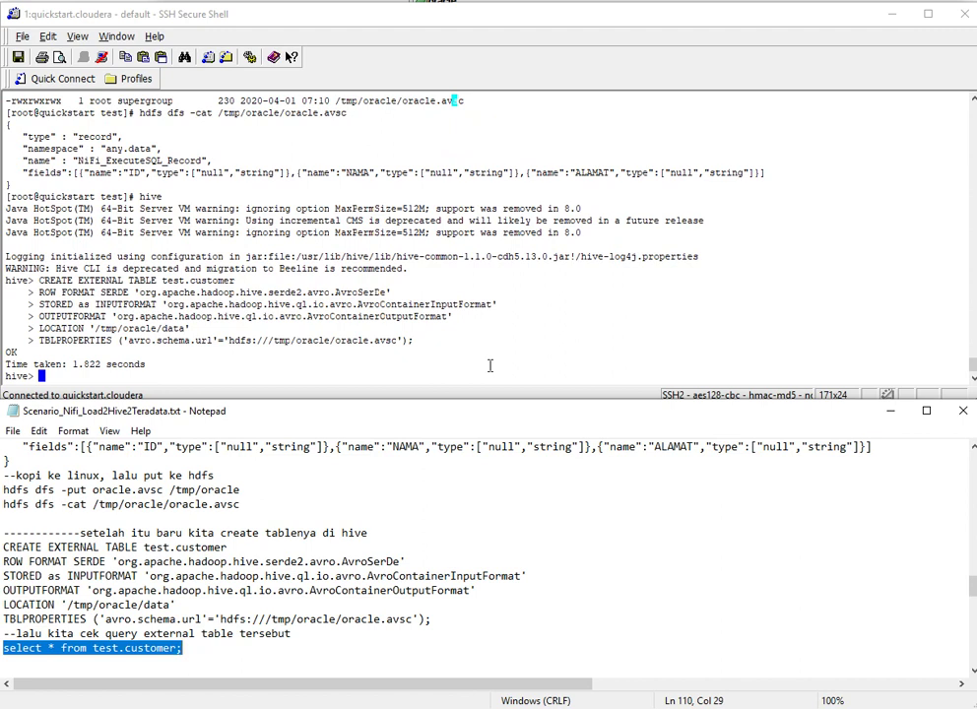
{"action": "key", "text": "alt+Tab"}
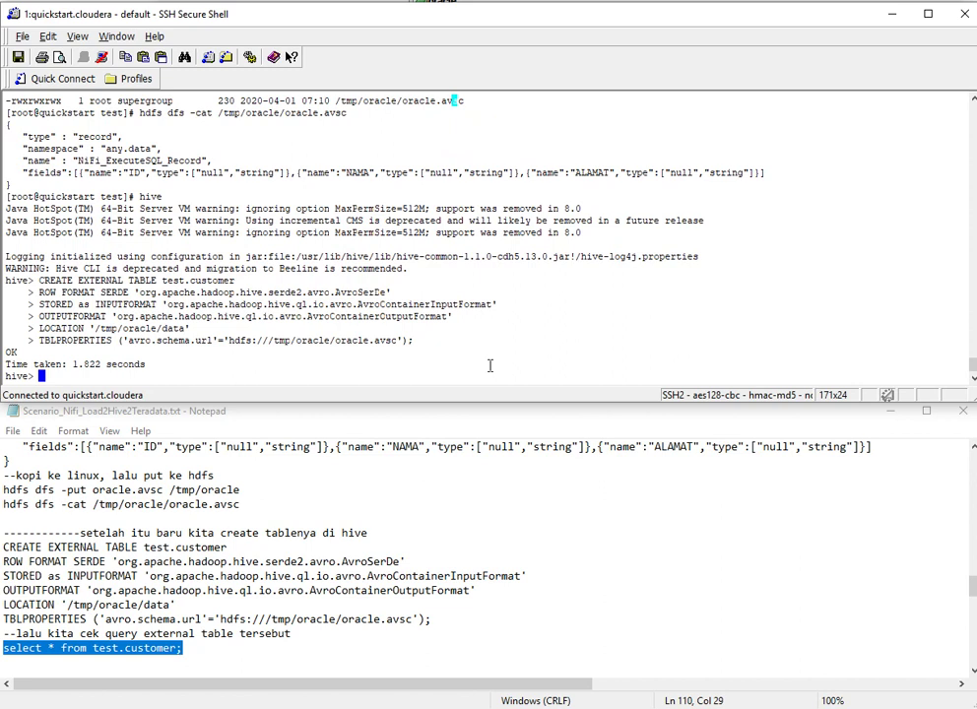
{"action": "key", "text": "shift+Insert"}
{"action": "key", "text": "Return"}
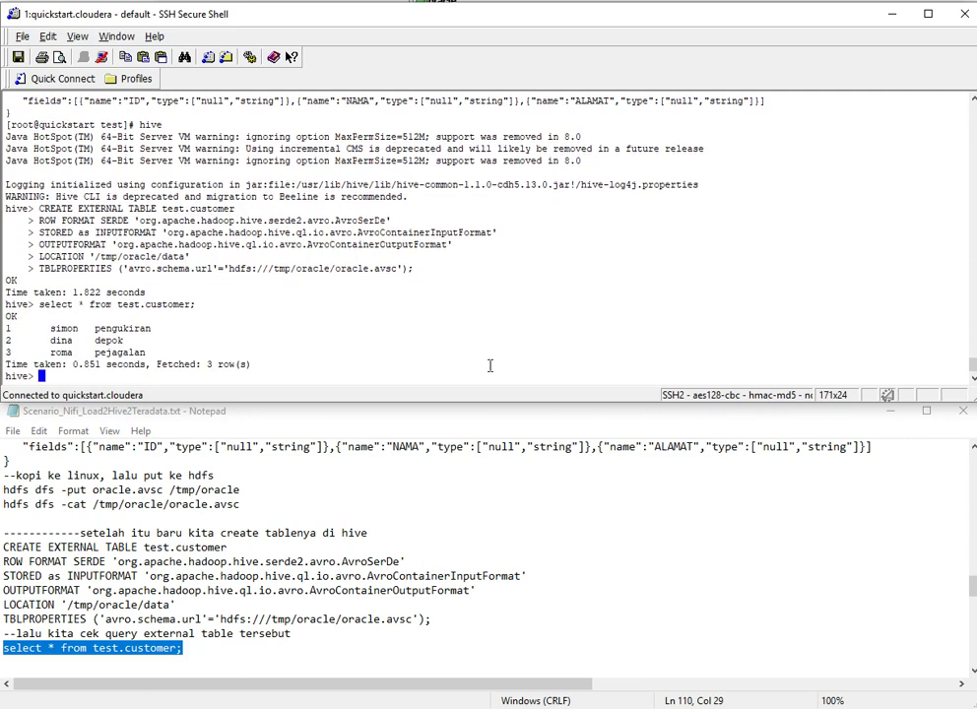
{"action": "type", "text": "exit;"}
{"action": "key", "text": "Return"}
Step: Return to the Notepad notes and go to the heading of point 4 about using the Hive data as source
{"action": "key", "text": "alt+Tab"}
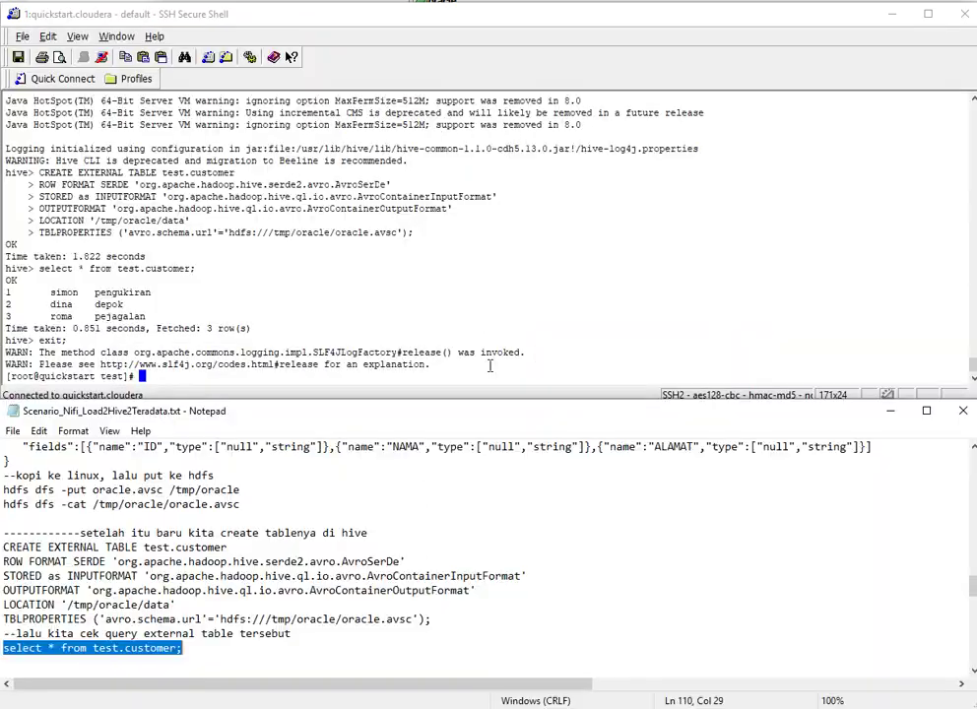
{"action": "key", "text": "Down"}
{"action": "key", "text": "Down"}
{"action": "key", "text": "Down"}
{"action": "key", "text": "Down"}
{"action": "key", "text": "Down"}
{"action": "key", "text": "Down"}
{"action": "key", "text": "Down"}
{"action": "key", "text": "Down"}
{"action": "key", "text": "Down"}
{"action": "key", "text": "Down"}
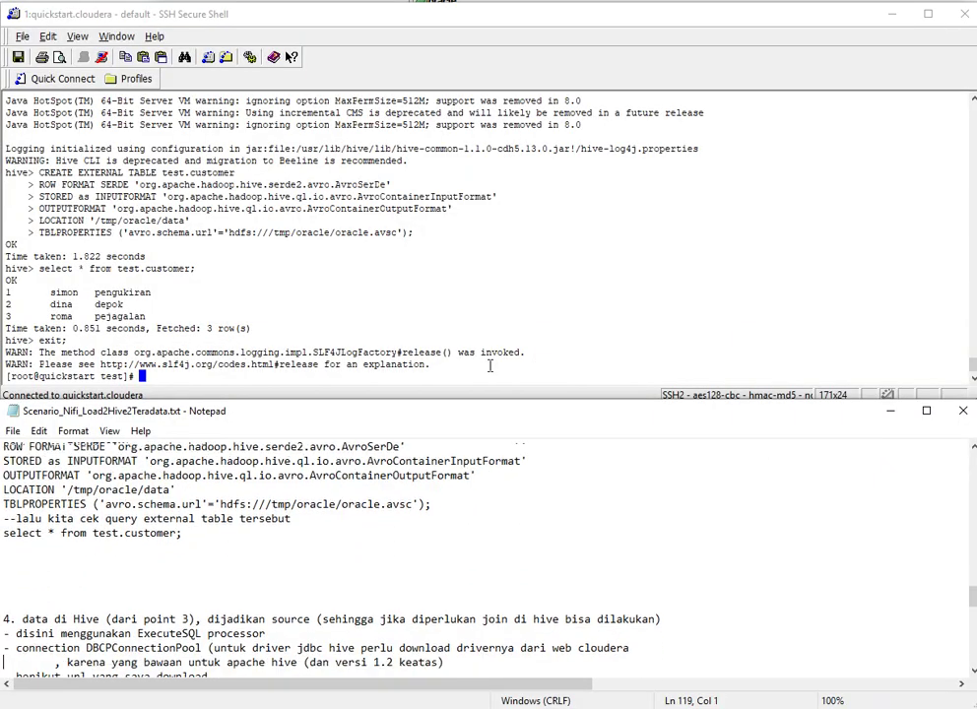
{"action": "key", "text": "Up"}
{"action": "key", "text": "Up"}
{"action": "key", "text": "Up"}
{"action": "key", "text": "Up"}
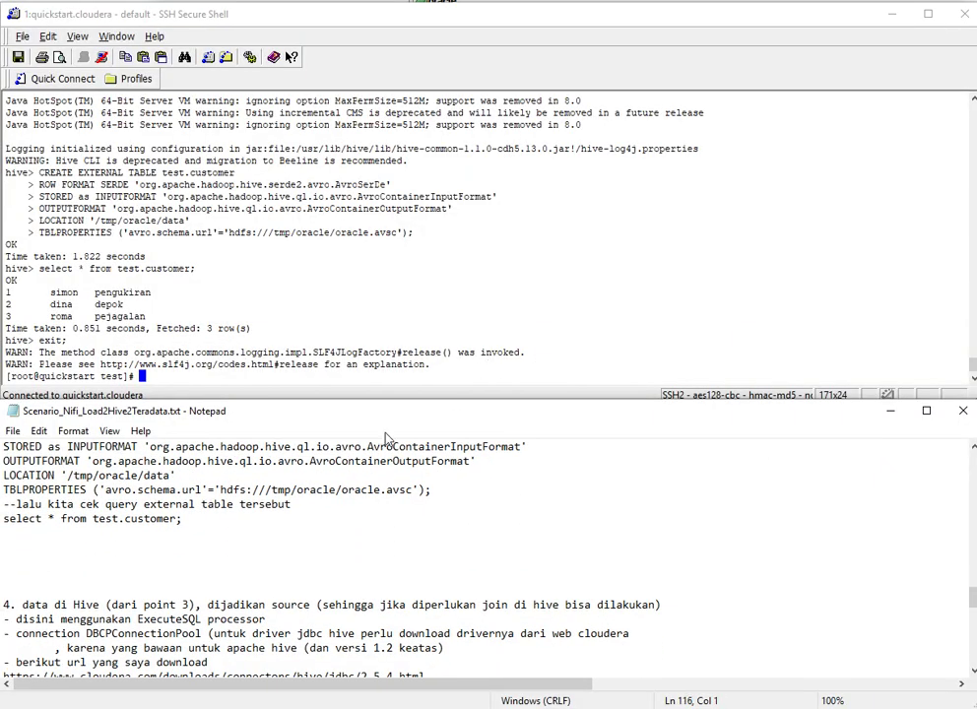
Step: Switch to the NiFi flow in the browser and examine the ExecuteSQL_Hive processor and its connection to PutDatabaseRecord
{"action": "key", "text": "alt+Tab"}
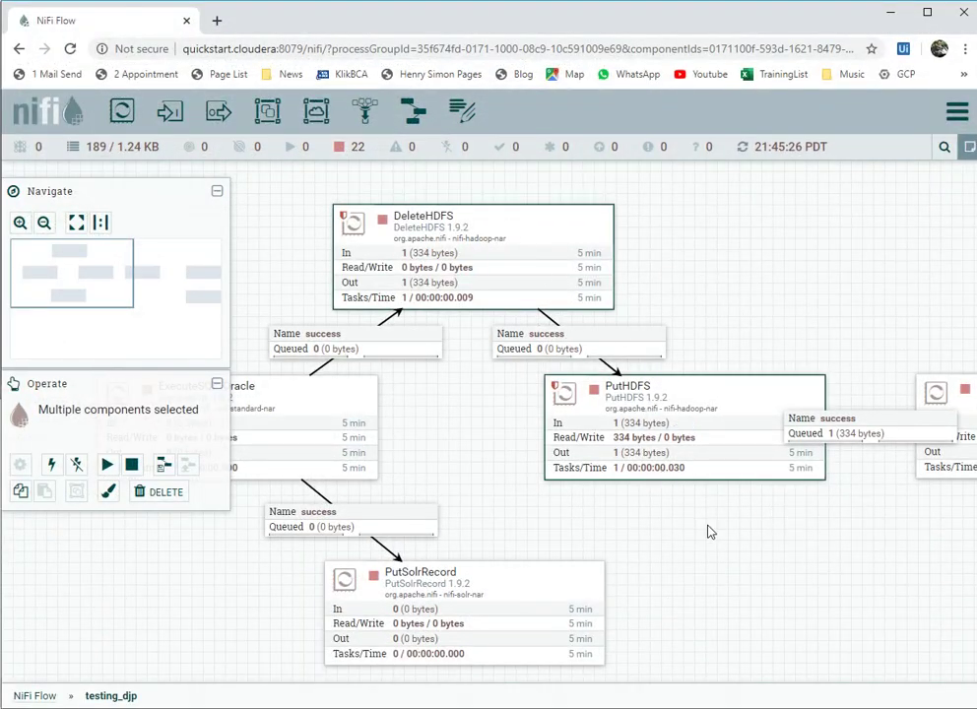
{"action": "left_click_drag", "start_coordinate": [709, 530], "coordinate": [271, 518]}
{"action": "left_click_drag", "start_coordinate": [492, 537], "coordinate": [451, 526]}
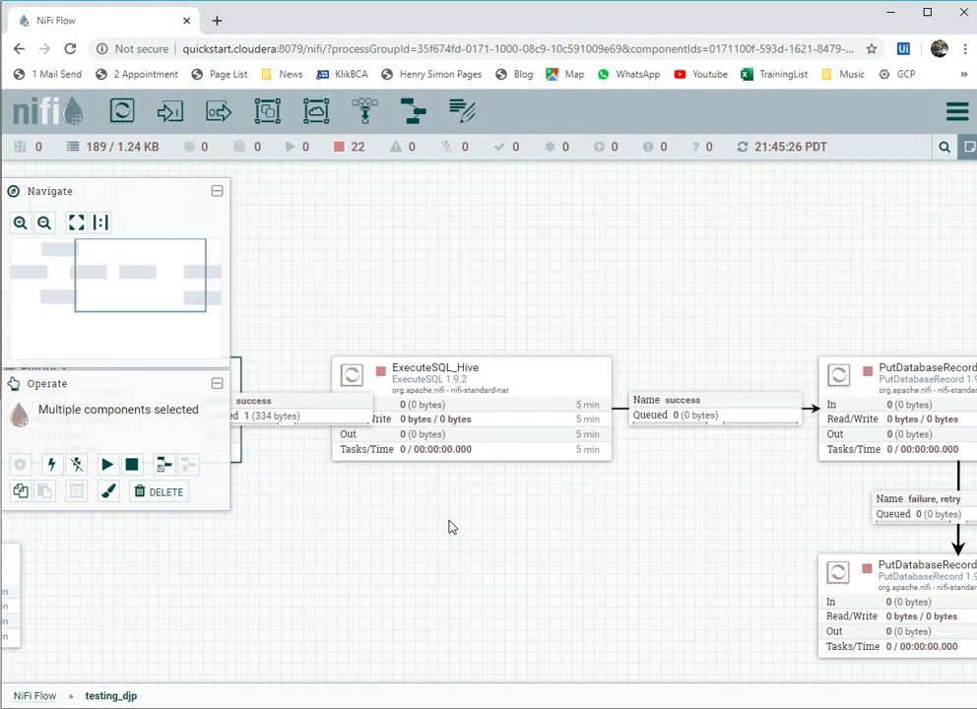
Step: Go back to the Notepad notes and read point 4 on the ExecuteSQL processor and the Hive JDBC connection
{"action": "key", "text": "alt+Tab"}
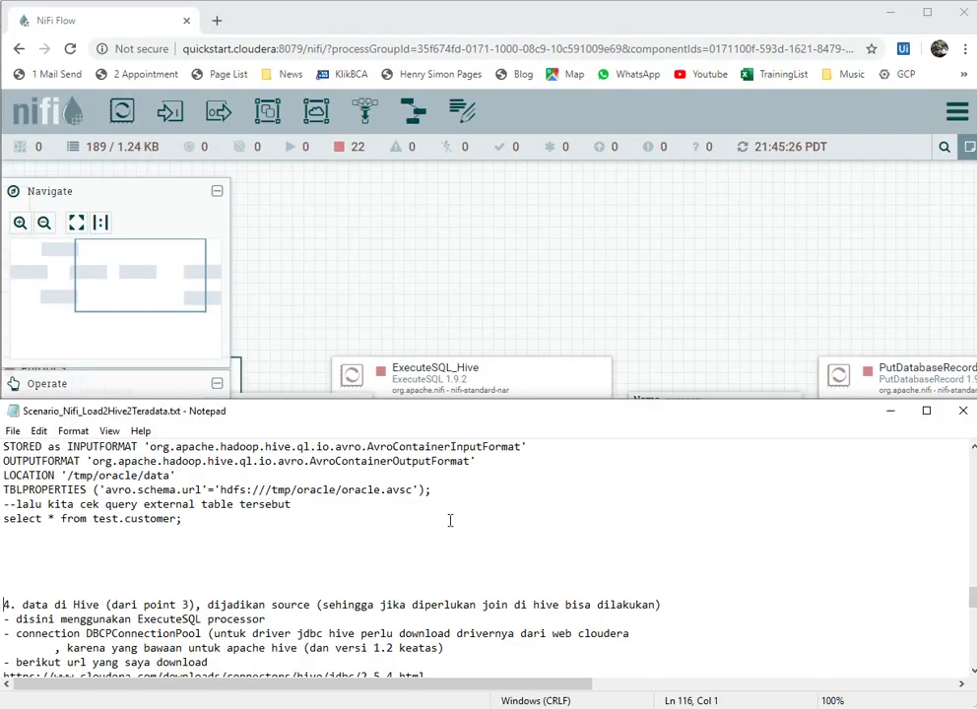
{"action": "scroll", "coordinate": [451, 520], "scroll_direction": "down", "scroll_amount": 2}
{"action": "left_click", "coordinate": [450, 520]}
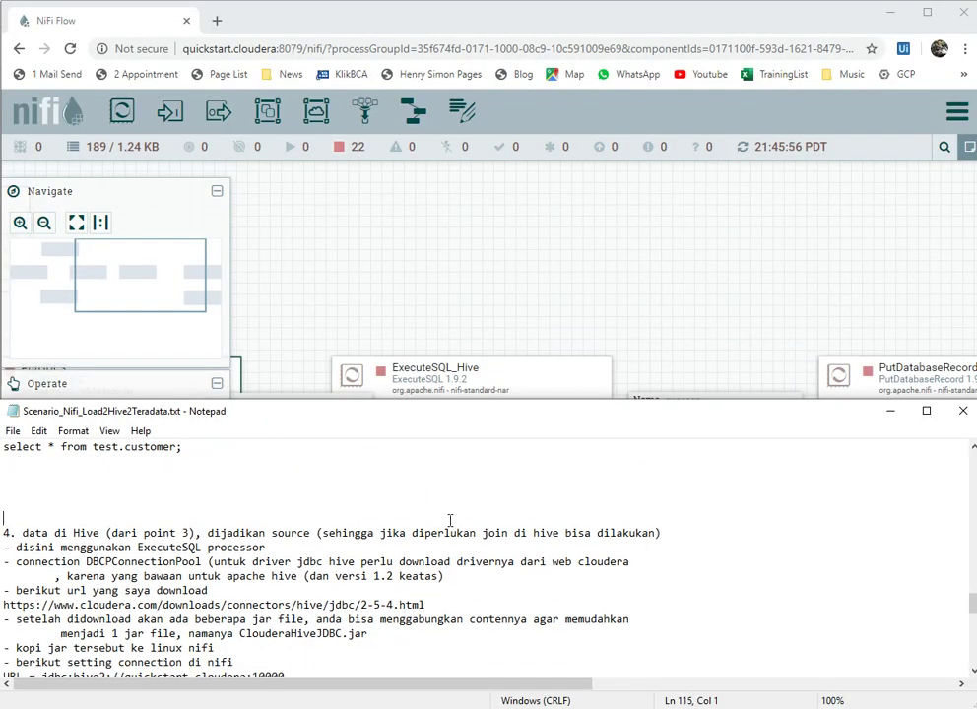
Step: Read the point 4 heading in the notes, highlighting "dijadikan source (sehingga", and go to the ExecuteSQL processor line below it
{"action": "key", "text": "Down"}
{"action": "key", "text": "Right"}
{"action": "key", "text": "Right"}
{"action": "key", "text": "Right"}
{"action": "key", "text": "Right"}
{"action": "key", "text": "Right"}
{"action": "key", "text": "Right"}
{"action": "key", "text": "Right"}
{"action": "key", "text": "Right"}
{"action": "key", "text": "Right"}
{"action": "key", "text": "Right"}
{"action": "key", "text": "Right"}
{"action": "key", "text": "Right"}
{"action": "key", "text": "Right"}
{"action": "key", "text": "Right"}
{"action": "key", "text": "Right"}
{"action": "key", "text": "Right"}
{"action": "key", "text": "Right"}
{"action": "key", "text": "Right"}
{"action": "key", "text": "Right"}
{"action": "key", "text": "Right"}
{"action": "key", "text": "Right"}
{"action": "key", "text": "Right"}
{"action": "key", "text": "shift+Right"}
{"action": "key", "text": "shift+Right"}
{"action": "key", "text": "shift+Right"}
{"action": "key", "text": "shift+Right"}
{"action": "key", "text": "shift+Right"}
{"action": "key", "text": "shift+Right"}
{"action": "key", "text": "shift+Right"}
{"action": "key", "text": "shift+Right"}
{"action": "key", "text": "shift+Right"}
{"action": "key", "text": "shift+Right"}
{"action": "key", "text": "shift+Right"}
{"action": "key", "text": "shift+Right"}
{"action": "key", "text": "shift+Right"}
{"action": "key", "text": "shift+Right"}
{"action": "key", "text": "shift+Right"}
{"action": "key", "text": "shift+Right"}
{"action": "key", "text": "shift+Right"}
{"action": "key", "text": "shift+Right"}
{"action": "key", "text": "shift+Right"}
{"action": "key", "text": "shift+Right"}
{"action": "key", "text": "shift+Right"}
{"action": "key", "text": "shift+Right"}
{"action": "key", "text": "shift+Right"}
{"action": "key", "text": "shift+Right"}
{"action": "key", "text": "shift+Right"}
{"action": "key", "text": "shift+Right"}
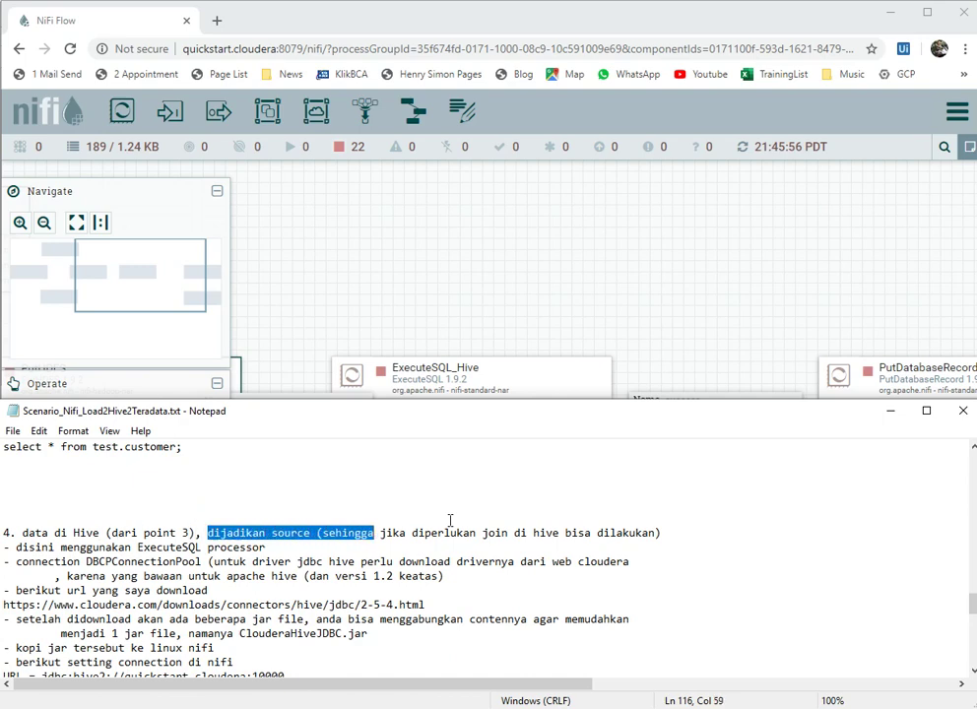
{"action": "key", "text": "Down"}
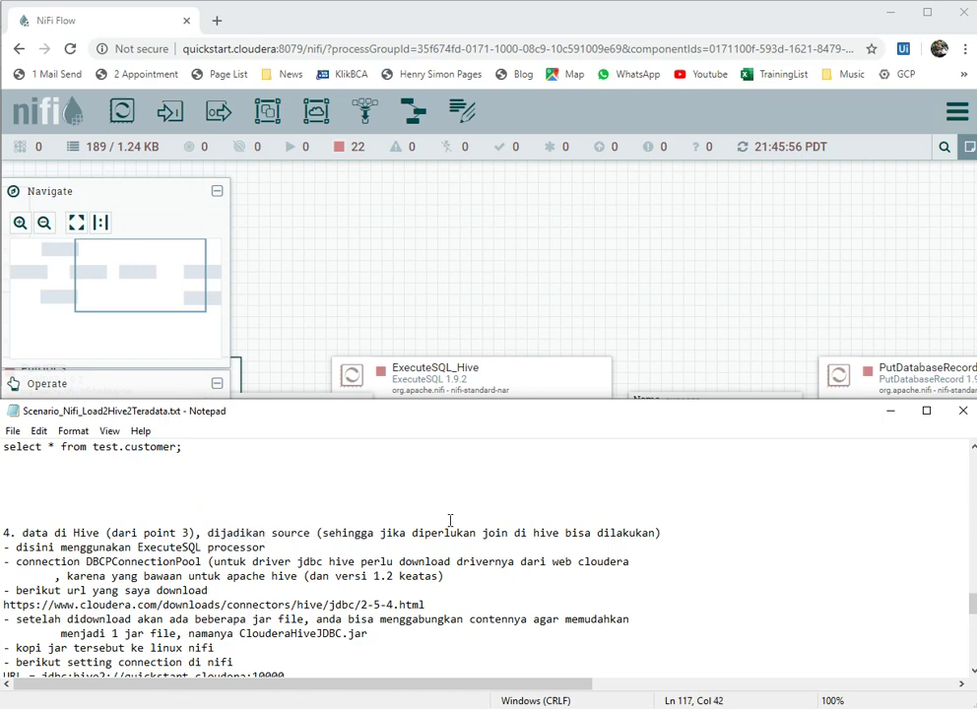
{"action": "key", "text": "Up"}
{"action": "key", "text": "Right"}
{"action": "key", "text": "Right"}
{"action": "key", "text": "Right"}
{"action": "key", "text": "Right"}
{"action": "key", "text": "Right"}
{"action": "key", "text": "Right"}
{"action": "key", "text": "Right"}
{"action": "key", "text": "Right"}
{"action": "key", "text": "Right"}
{"action": "key", "text": "Right"}
{"action": "key", "text": "Down"}
{"action": "key", "text": "Home"}
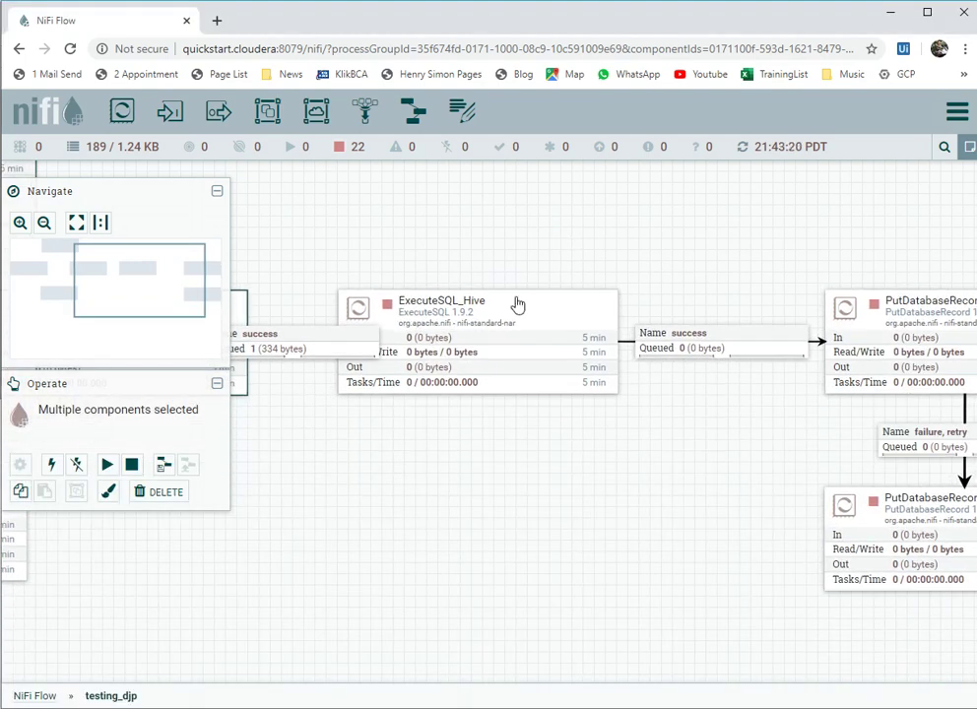
Step: Switch to the NiFi flow, open the ExecuteSQL_Hive processor's configuration and review its settings, scheduling and properties
{"action": "right_click", "coordinate": [502, 307]}
{"action": "left_click", "coordinate": [512, 318]}
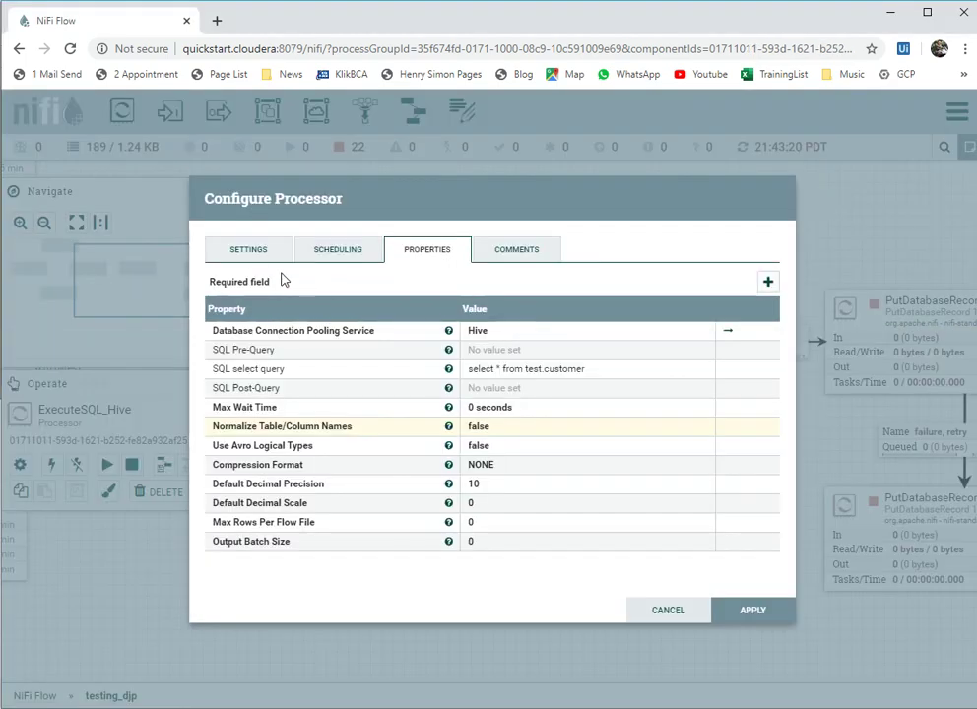
{"action": "left_click", "coordinate": [248, 249]}
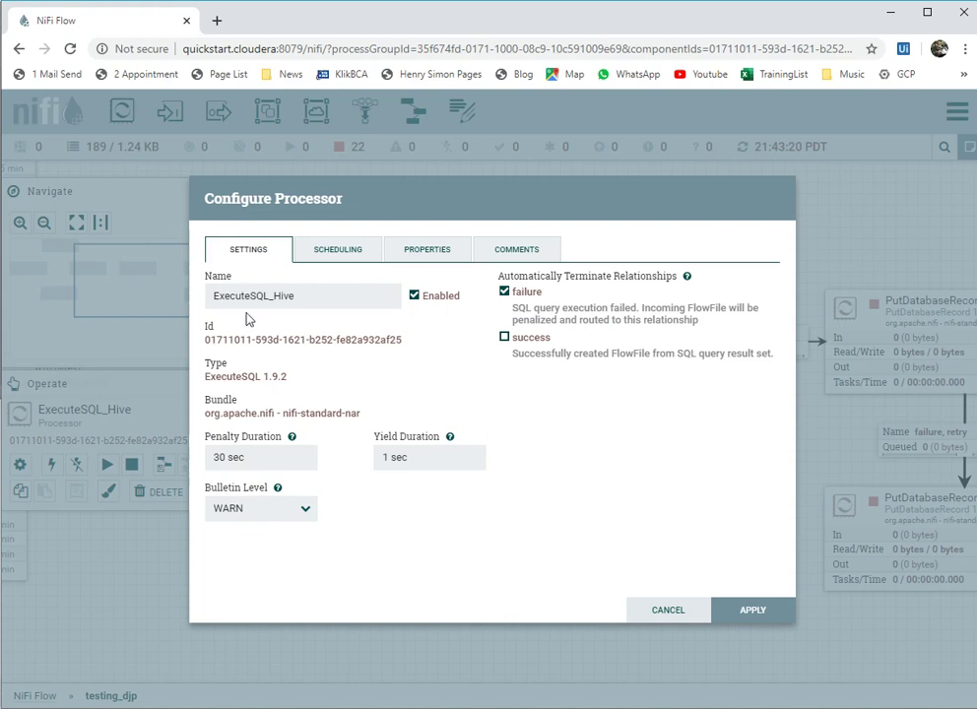
{"action": "left_click", "coordinate": [345, 262]}
{"action": "left_click", "coordinate": [442, 261]}
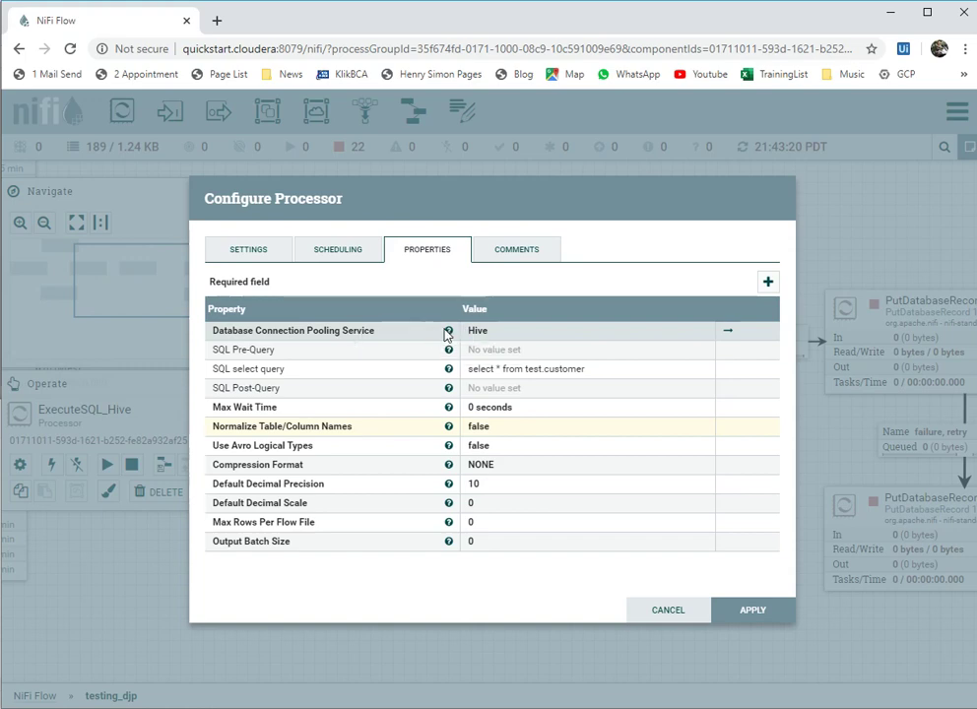
Step: View the details of the Hive connection pooling service, compare them with the DBCPConnectionPool lines in the Notepad notes, and return to the flow canvas
{"action": "left_click", "coordinate": [727, 336]}
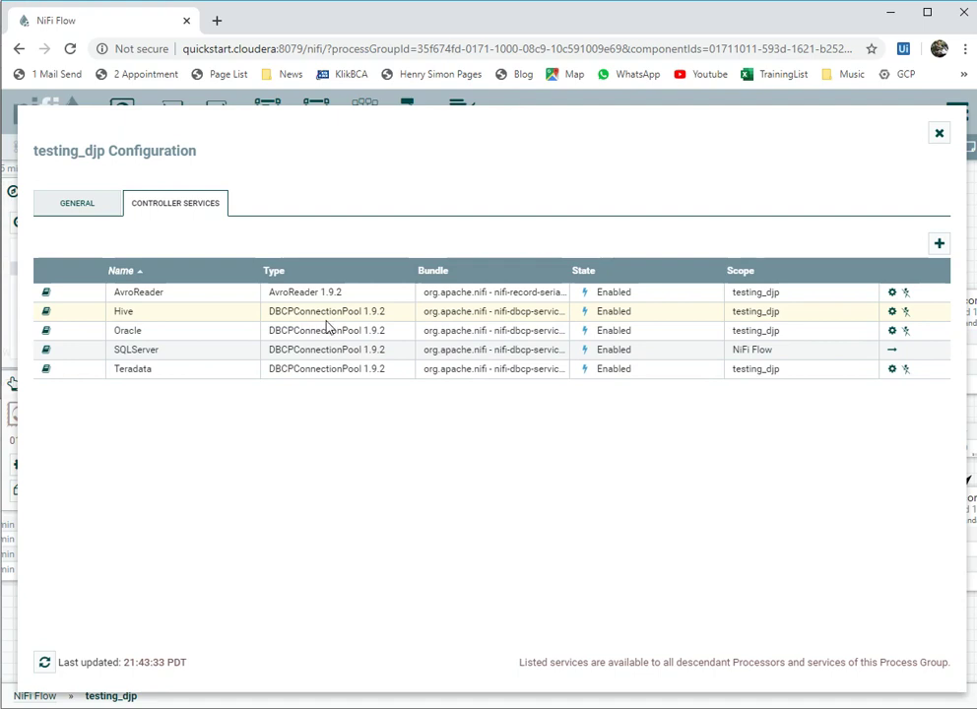
{"action": "left_click", "coordinate": [892, 311]}
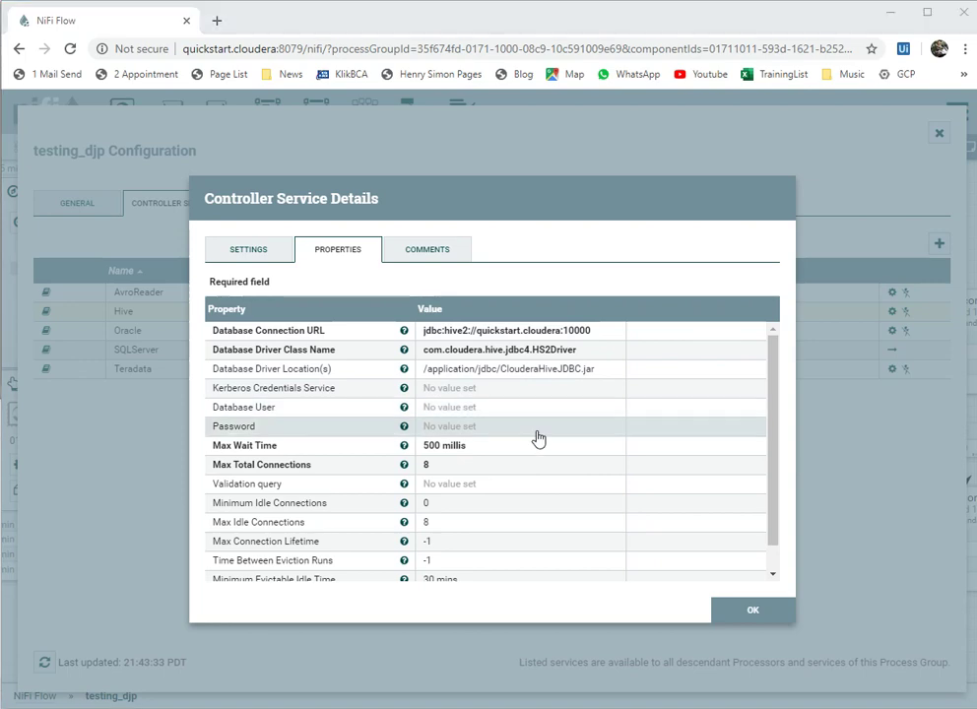
{"action": "key", "text": "alt+Tab"}
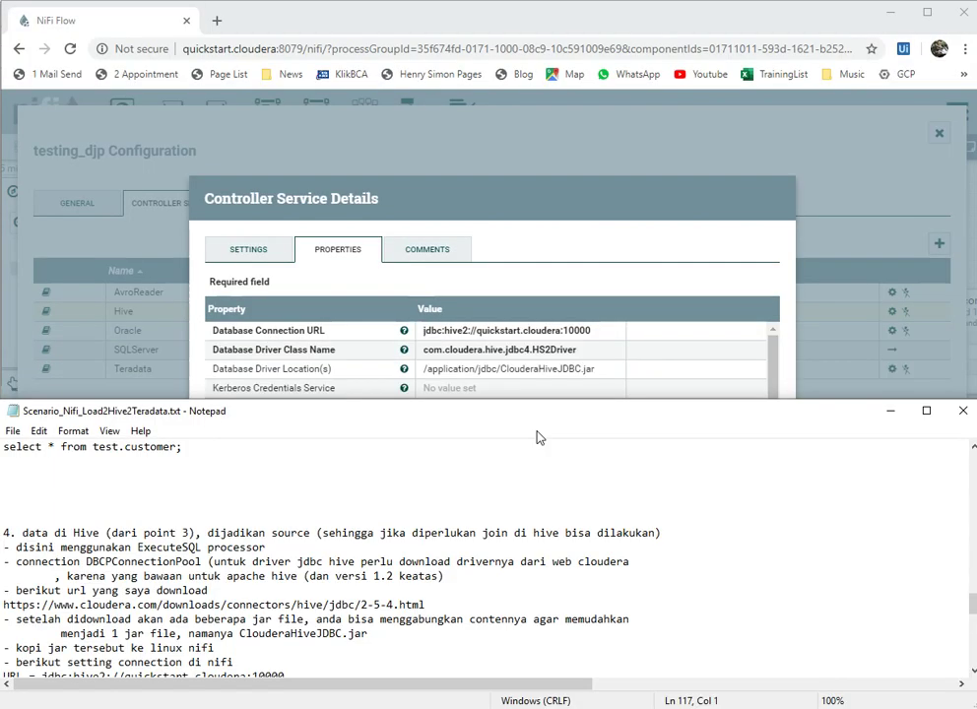
{"action": "key", "text": "Down"}
{"action": "key", "text": "Down"}
{"action": "key", "text": "Down"}
{"action": "left_click", "coordinate": [539, 376]}
{"action": "left_click", "coordinate": [737, 609]}
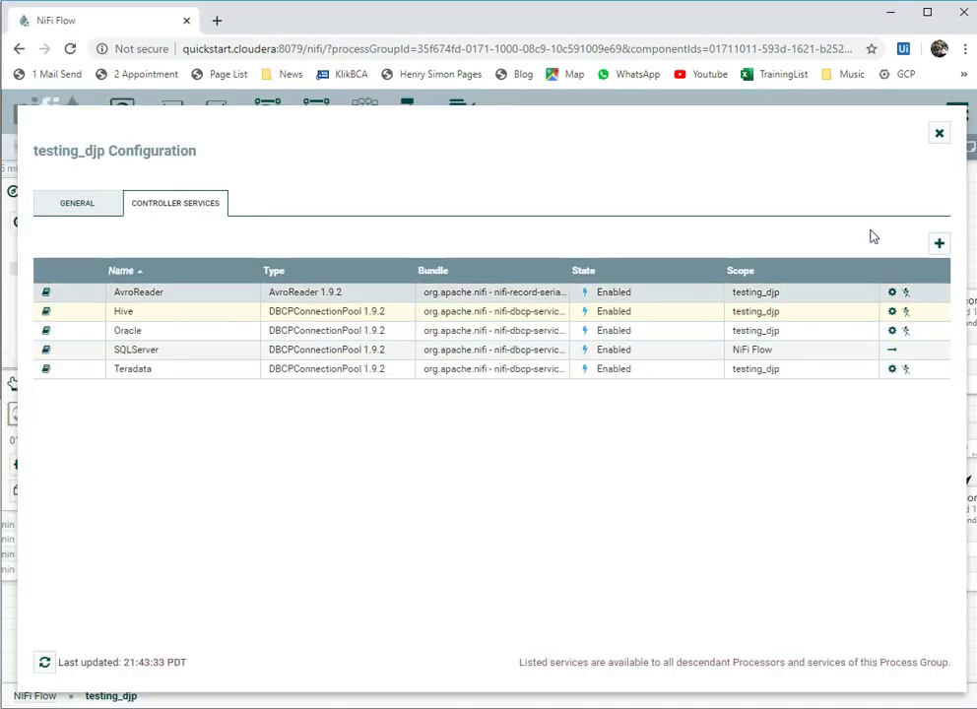
{"action": "left_click", "coordinate": [939, 133]}
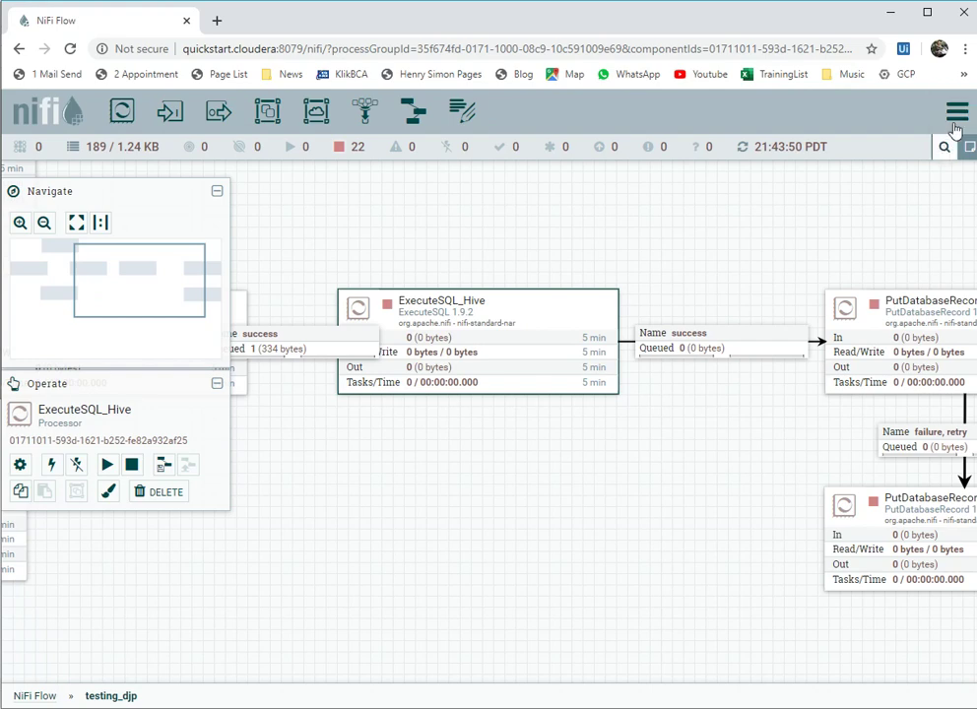
Step: Check the NiFi version in the About information and close it
{"action": "left_click", "coordinate": [954, 115]}
{"action": "left_click", "coordinate": [845, 337]}
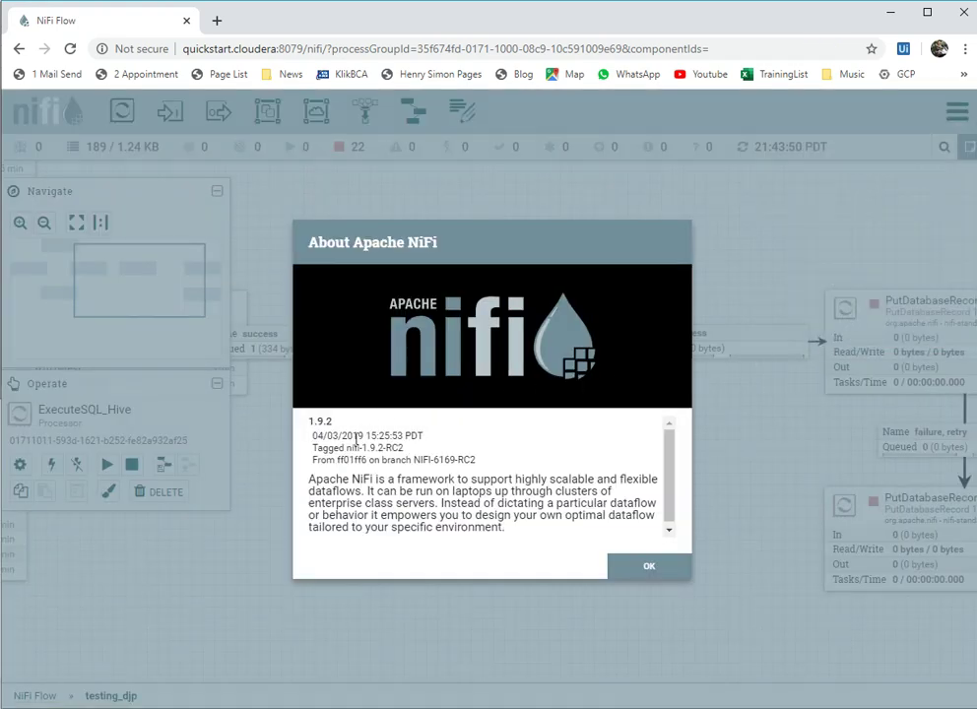
{"action": "left_click", "coordinate": [672, 568]}
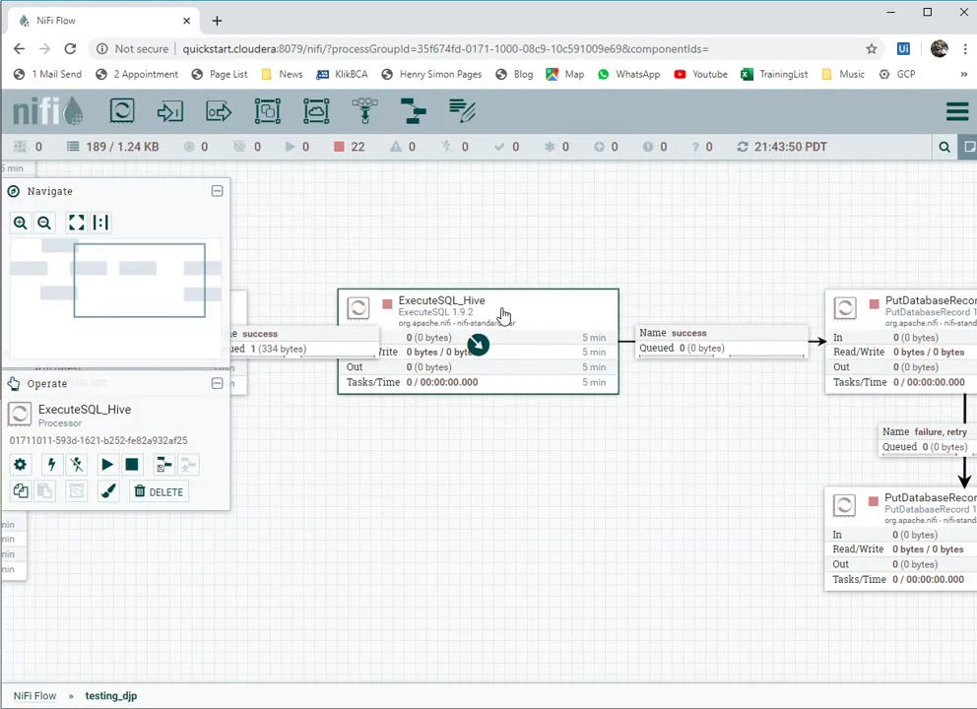
Step: Run hive --version in the SSH shell, highlight the Hive version line in the output, and return to the NiFi flow
{"action": "key", "text": "alt+Tab"}
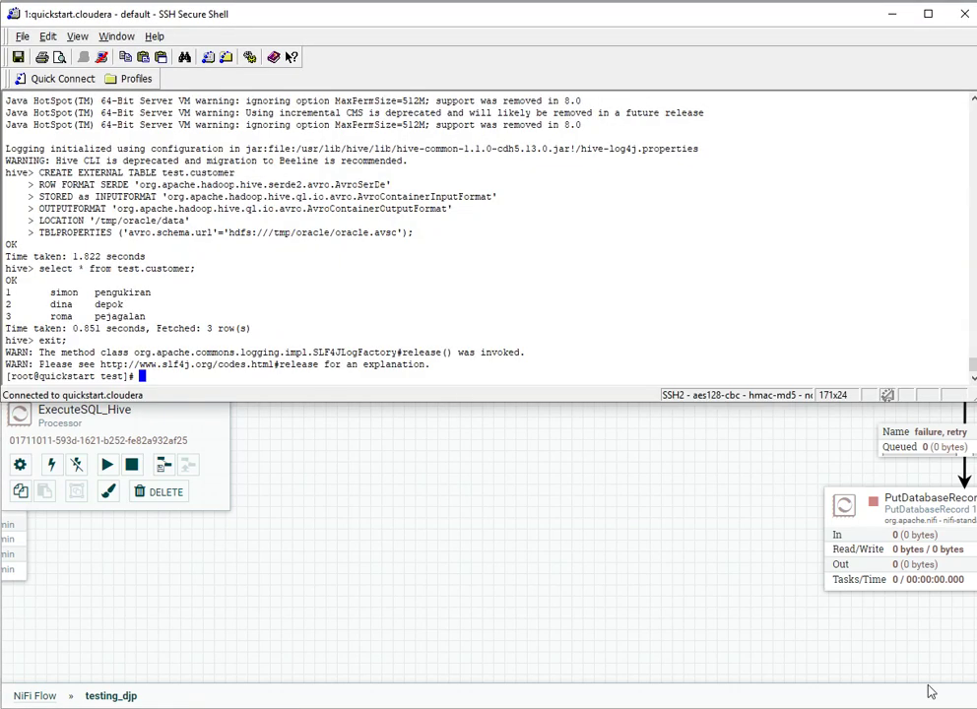
{"action": "type", "text": "hive --version"}
{"action": "key", "text": "Return"}
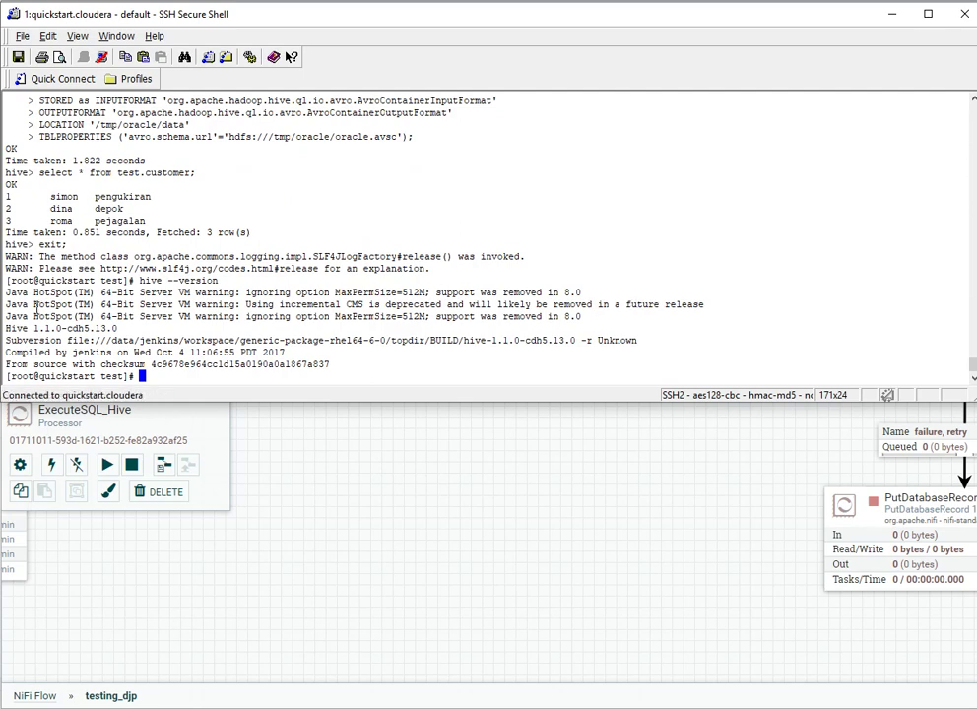
{"action": "left_click_drag", "start_coordinate": [8, 328], "coordinate": [114, 328]}
{"action": "left_click", "coordinate": [114, 328]}
{"action": "left_click", "coordinate": [515, 497]}
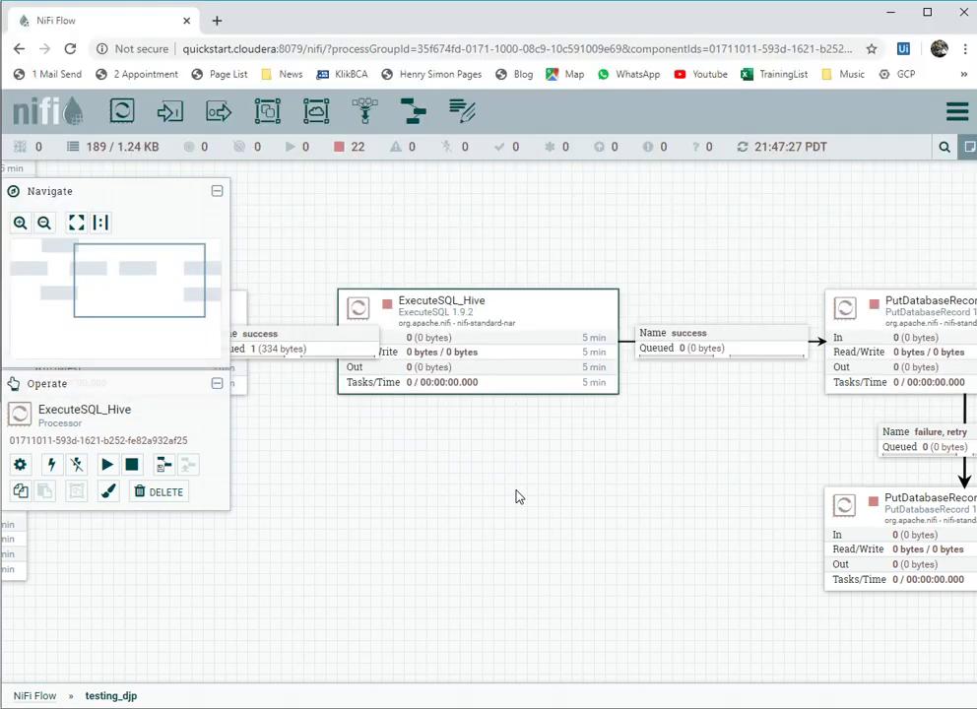
Step: Reopen the ExecuteSQL_Hive configuration and view the properties of its Hive connection pooling service
{"action": "right_click", "coordinate": [521, 308]}
{"action": "left_click", "coordinate": [538, 313]}
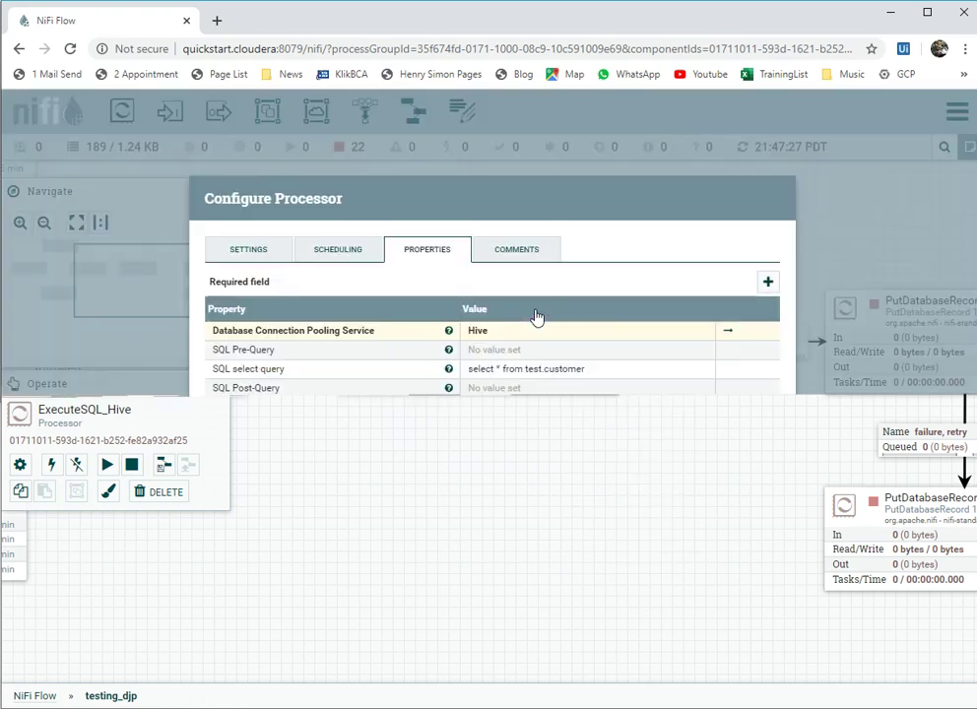
{"action": "left_click", "coordinate": [726, 336]}
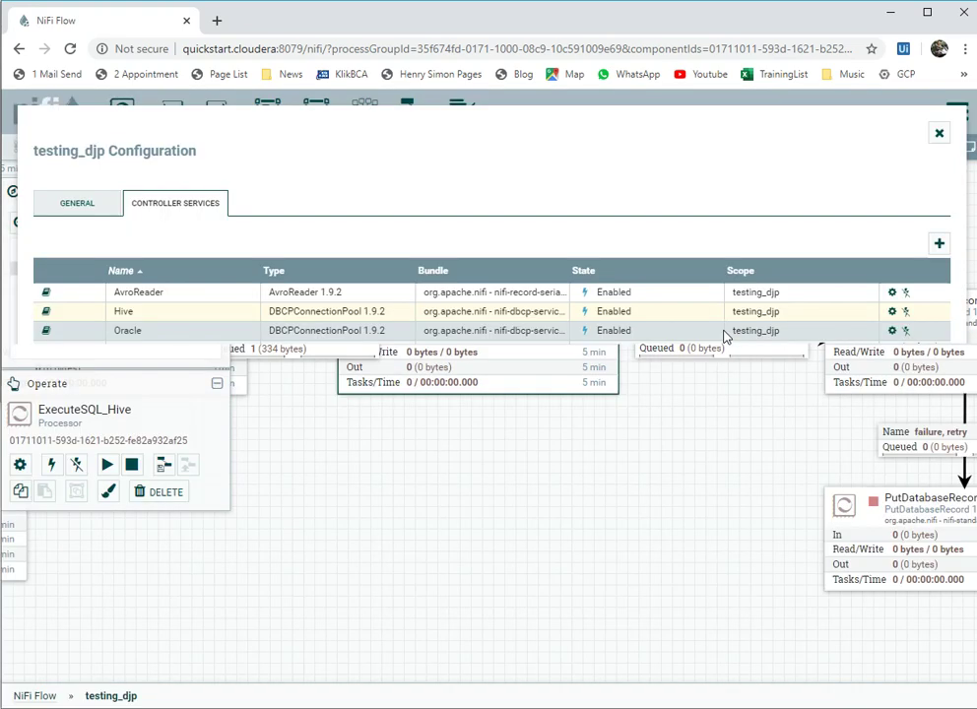
{"action": "left_click", "coordinate": [893, 311]}
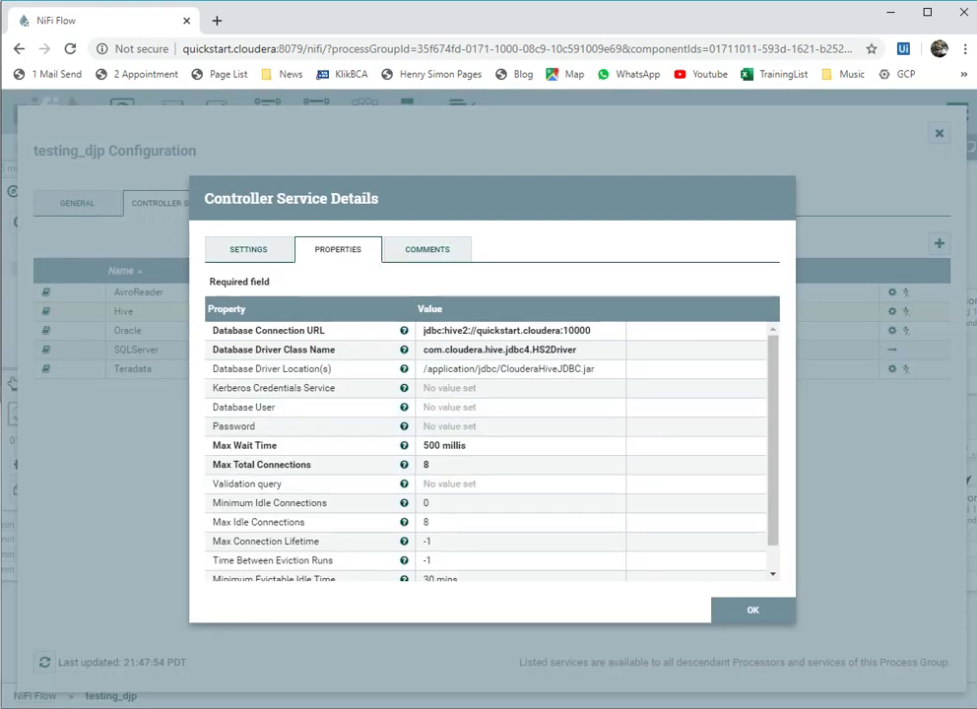
{"action": "key", "text": "alt+Tab"}
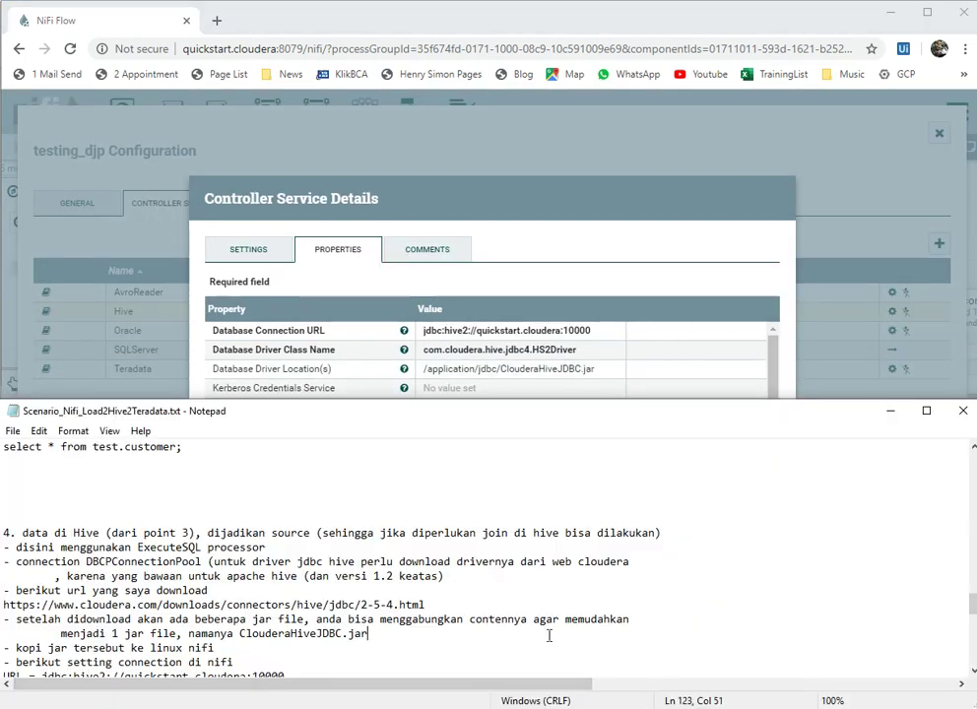
{"action": "key", "text": "Home"}
{"action": "key", "text": "Up"}
{"action": "key", "text": "Up"}
{"action": "key", "text": "shift+End"}
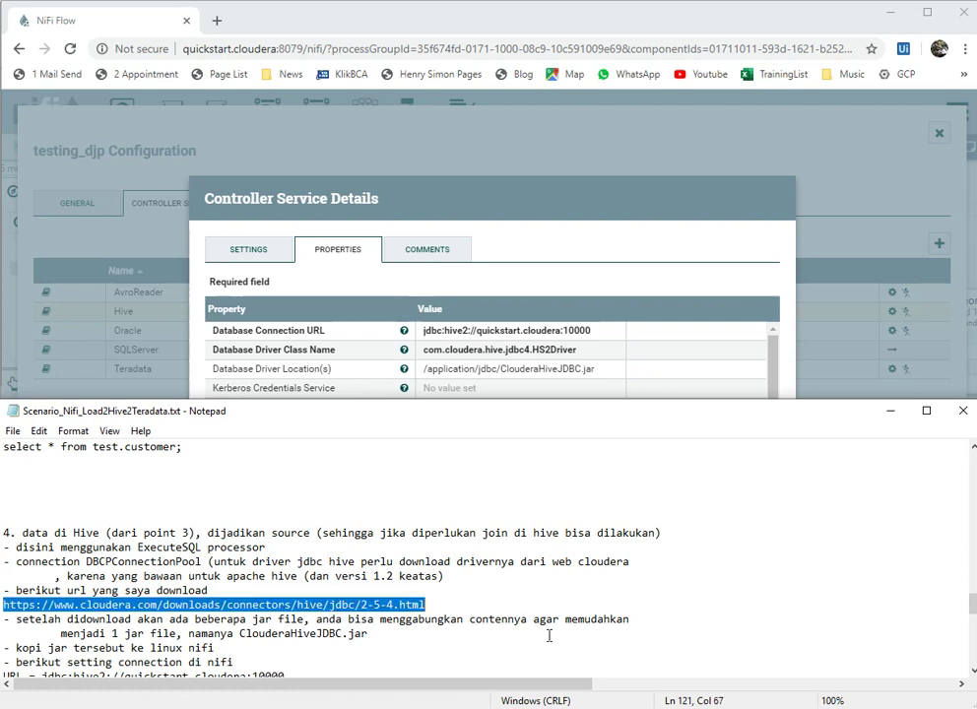
{"action": "key", "text": "Home"}
{"action": "key", "text": "shift+End"}
{"action": "key", "text": "shift+Left"}
{"action": "key", "text": "shift+Left"}
{"action": "key", "text": "shift+Left"}
{"action": "key", "text": "shift+Left"}
{"action": "key", "text": "shift+Left"}
{"action": "key", "text": "shift+Left"}
{"action": "key", "text": "shift+Left"}
{"action": "key", "text": "shift+Left"}
{"action": "key", "text": "shift+Left"}
{"action": "key", "text": "shift+Left"}
{"action": "key", "text": "shift+Left"}
{"action": "key", "text": "shift+Left"}
{"action": "key", "text": "shift+Left"}
{"action": "key", "text": "shift+Left"}
{"action": "key", "text": "shift+Left"}
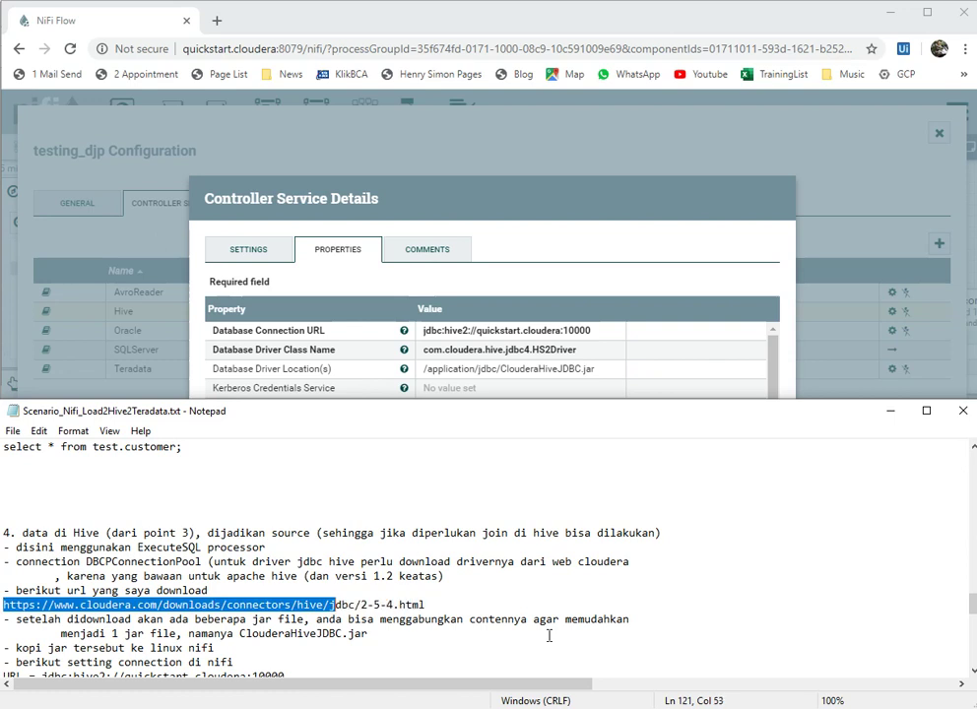
{"action": "key", "text": "shift+Left"}
{"action": "key", "text": "shift+Right"}
{"action": "key", "text": "shift+Right"}
{"action": "key", "text": "shift+Right"}
{"action": "key", "text": "shift+Right"}
{"action": "key", "text": "shift+Right"}
{"action": "key", "text": "shift+Right"}
{"action": "key", "text": "shift+Right"}
{"action": "key", "text": "shift+Right"}
{"action": "key", "text": "shift+Right"}
{"action": "key", "text": "shift+Right"}
{"action": "key", "text": "shift+Right"}
{"action": "key", "text": "shift+Right"}
{"action": "key", "text": "shift+Right"}
{"action": "key", "text": "shift+Right"}
{"action": "key", "text": "shift+Right"}
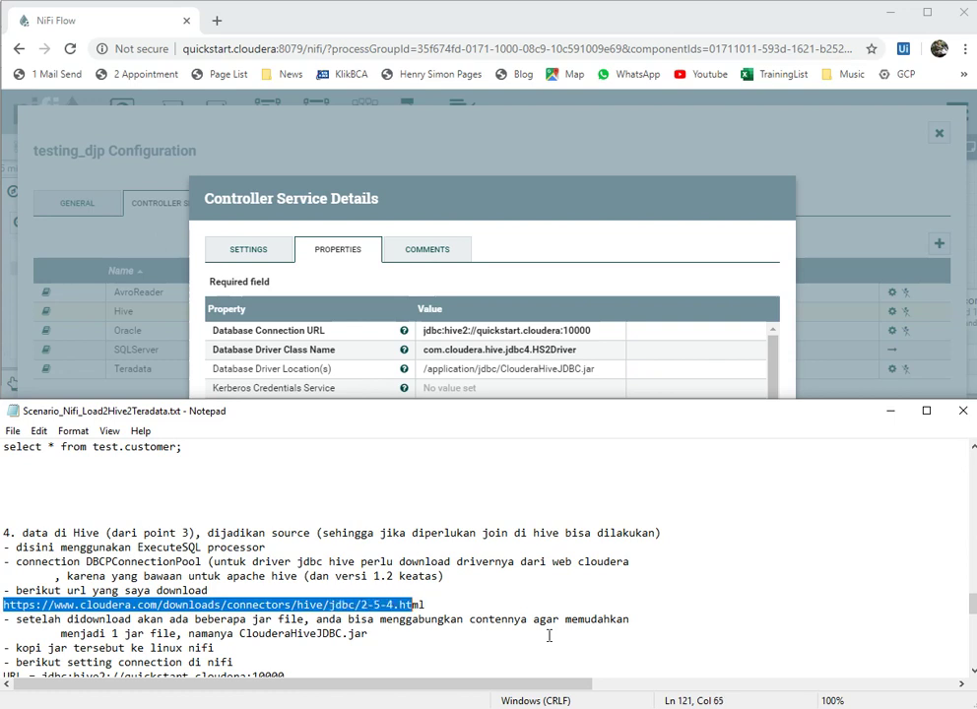
{"action": "key", "text": "shift+Right"}
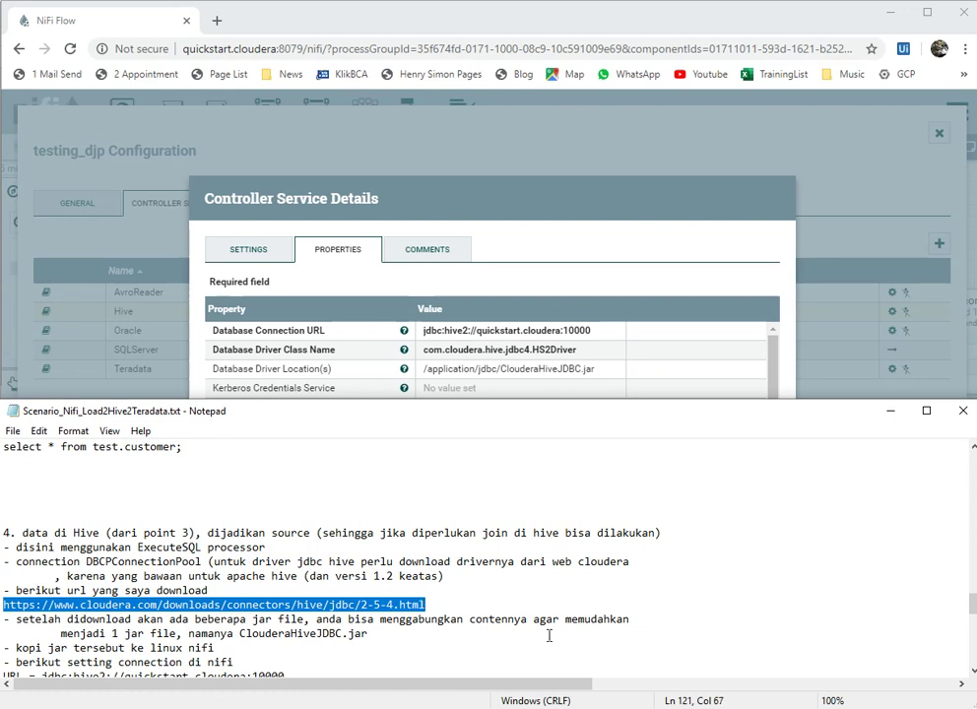